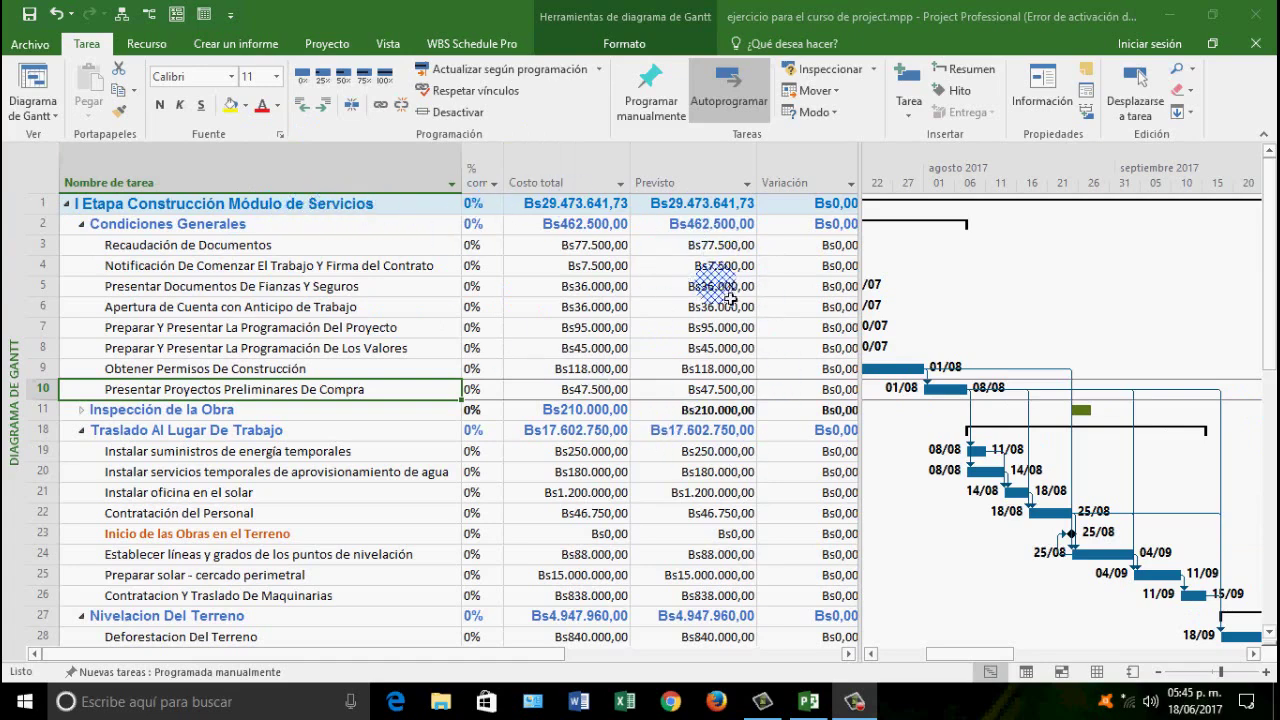
Examine the budget columns from Costo total to Restante for all tasks in the project
{"action": "left_click_drag", "start_coordinate": [870, 295], "coordinate": [1157, 309]}
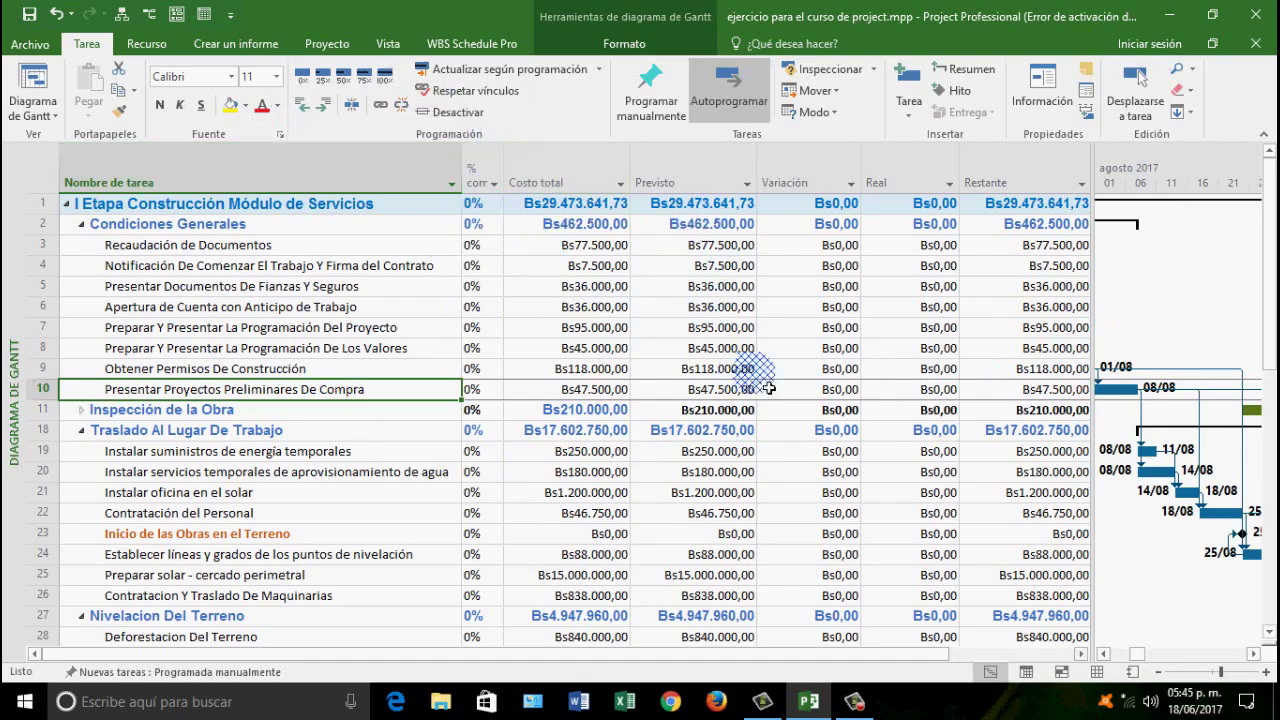
{"action": "scroll", "coordinate": [643, 402], "scroll_direction": "down", "scroll_amount": 7}
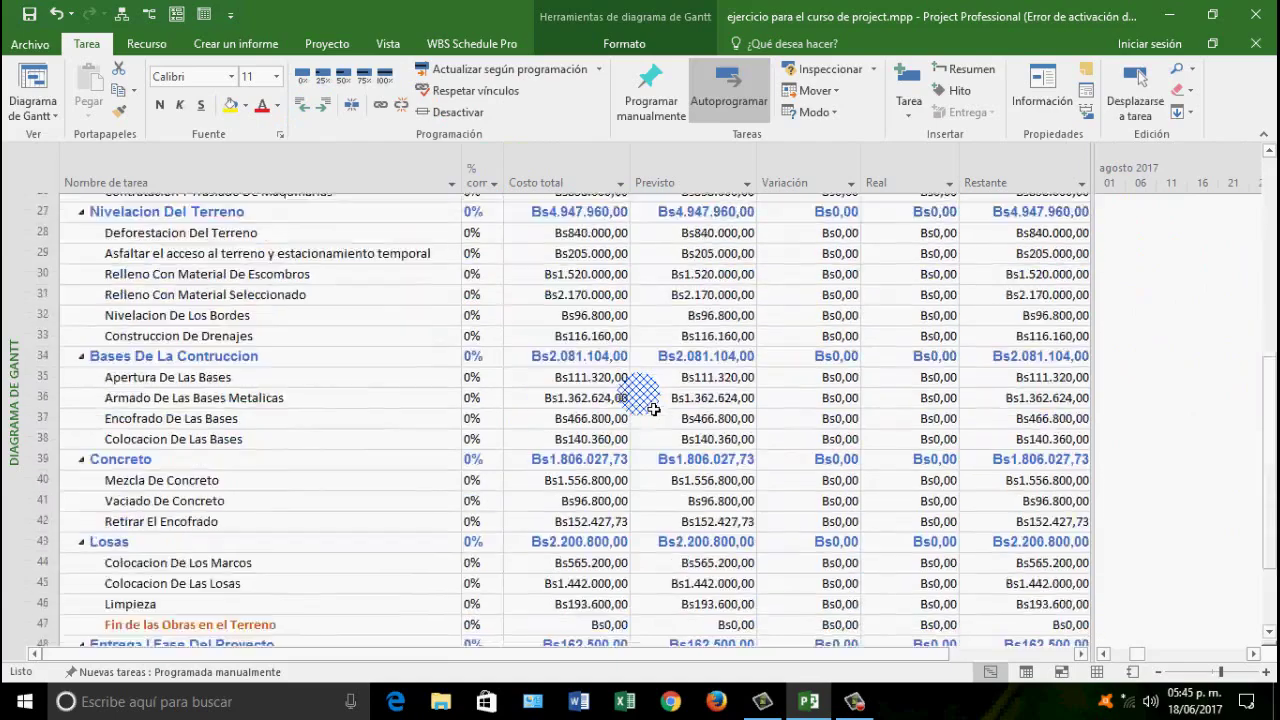
{"action": "scroll", "coordinate": [643, 402], "scroll_direction": "up", "scroll_amount": 8}
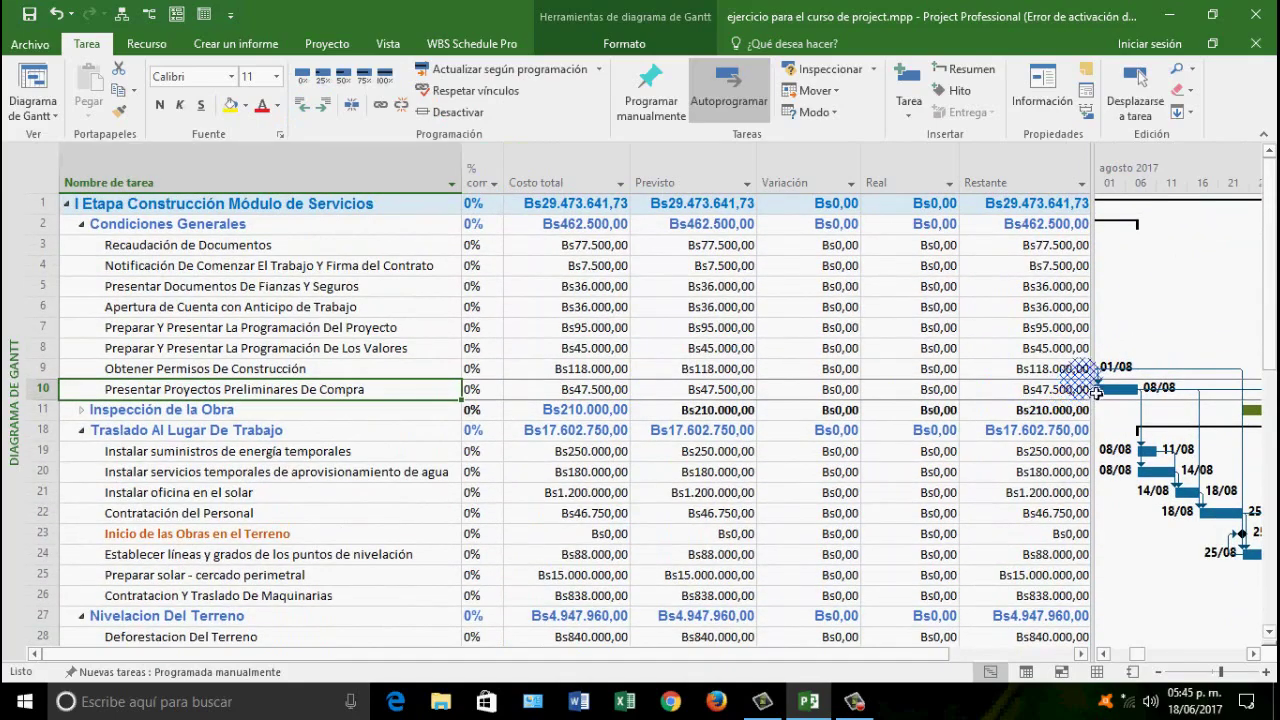
{"action": "left_click_drag", "start_coordinate": [1090, 377], "coordinate": [970, 396]}
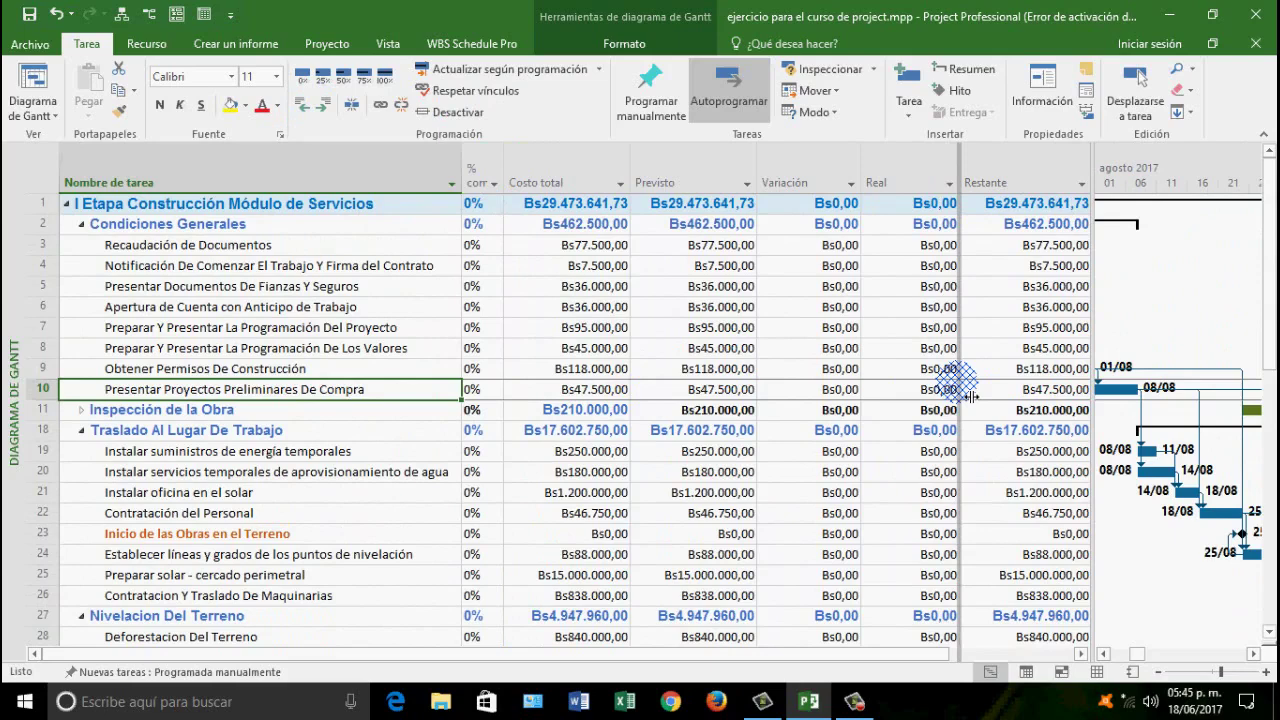
{"action": "left_click_drag", "start_coordinate": [970, 396], "coordinate": [964, 396]}
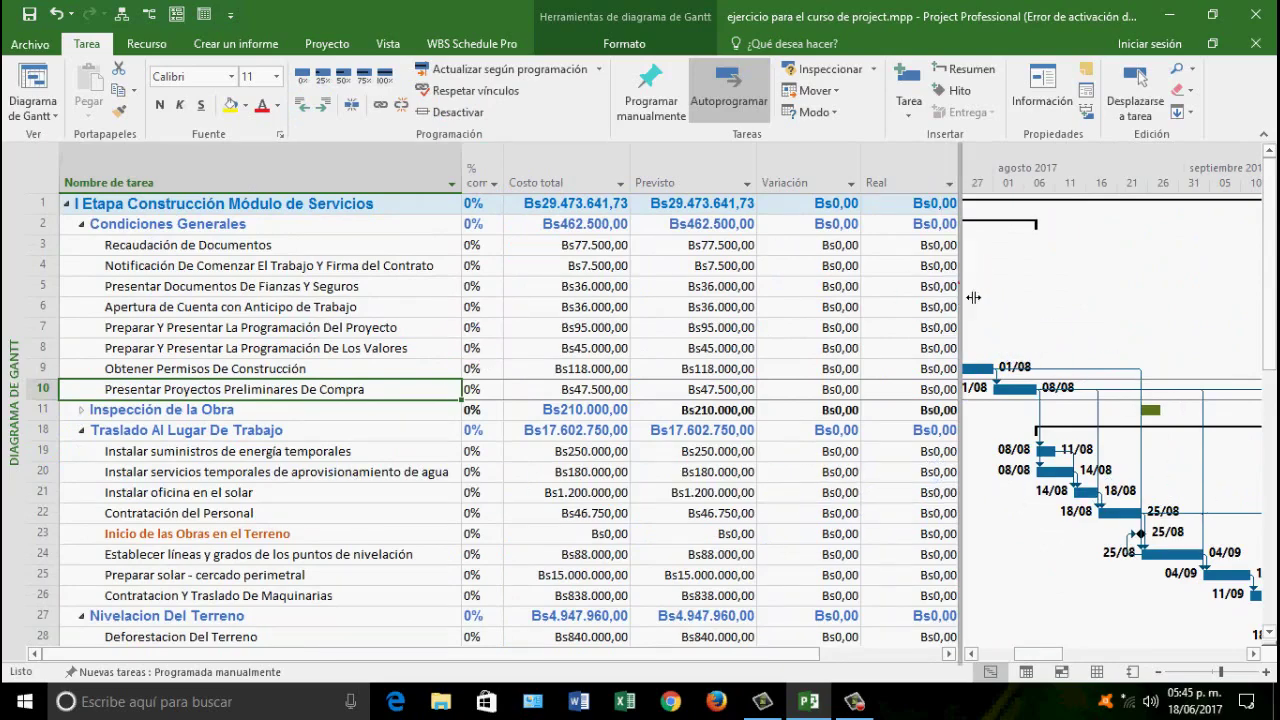
{"action": "left_click_drag", "start_coordinate": [962, 286], "coordinate": [743, 318]}
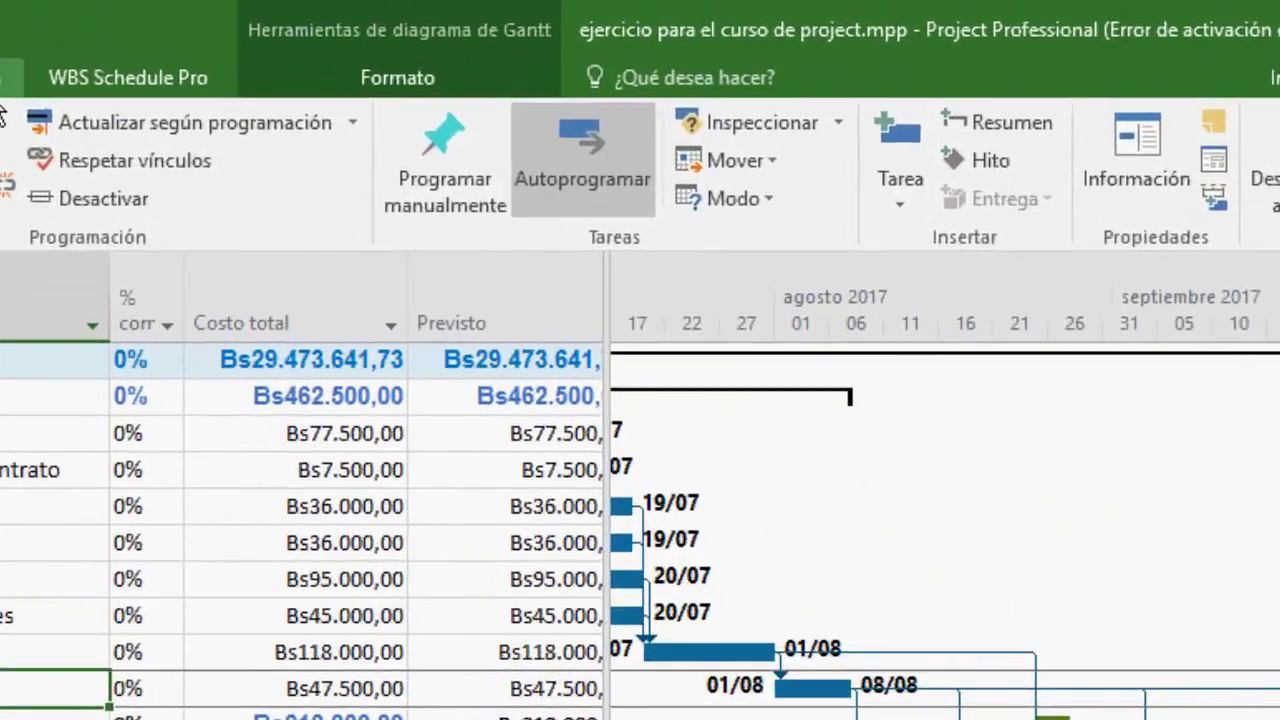
Display the task details form beneath the Gantt chart and widen the table to include the Variación column
{"action": "left_click", "coordinate": [388, 44]}
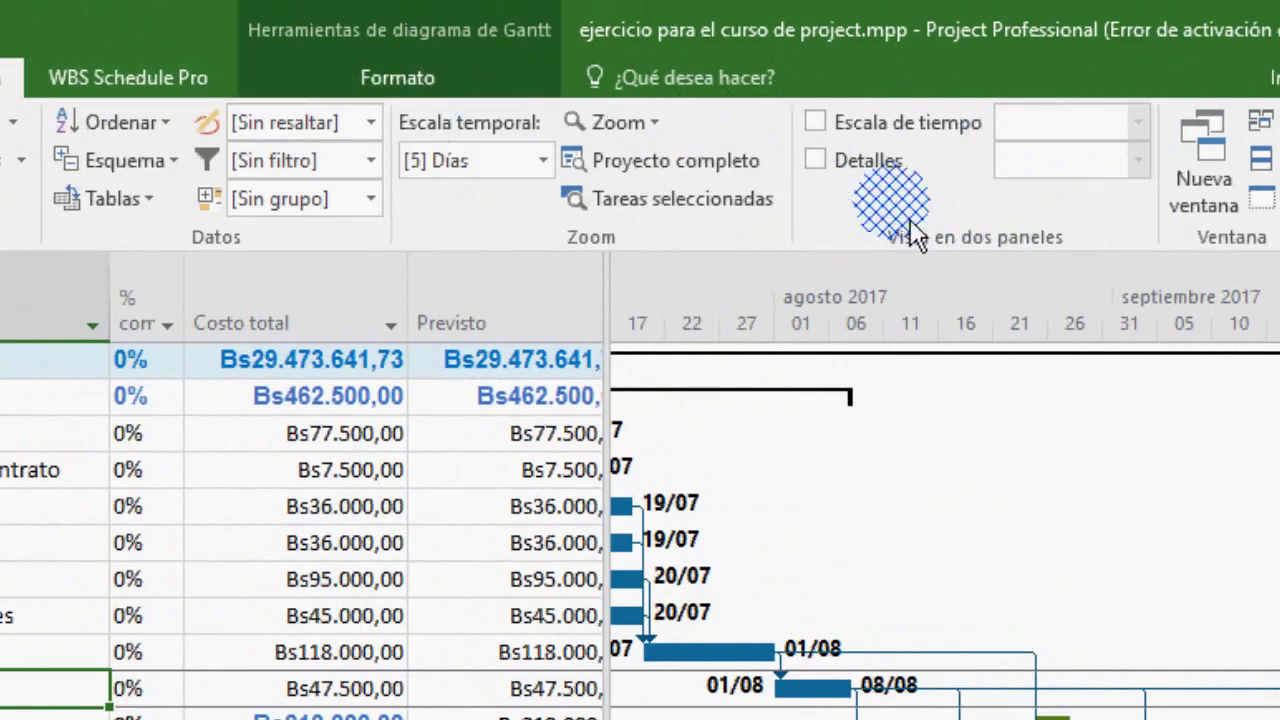
{"action": "left_click", "coordinate": [820, 163]}
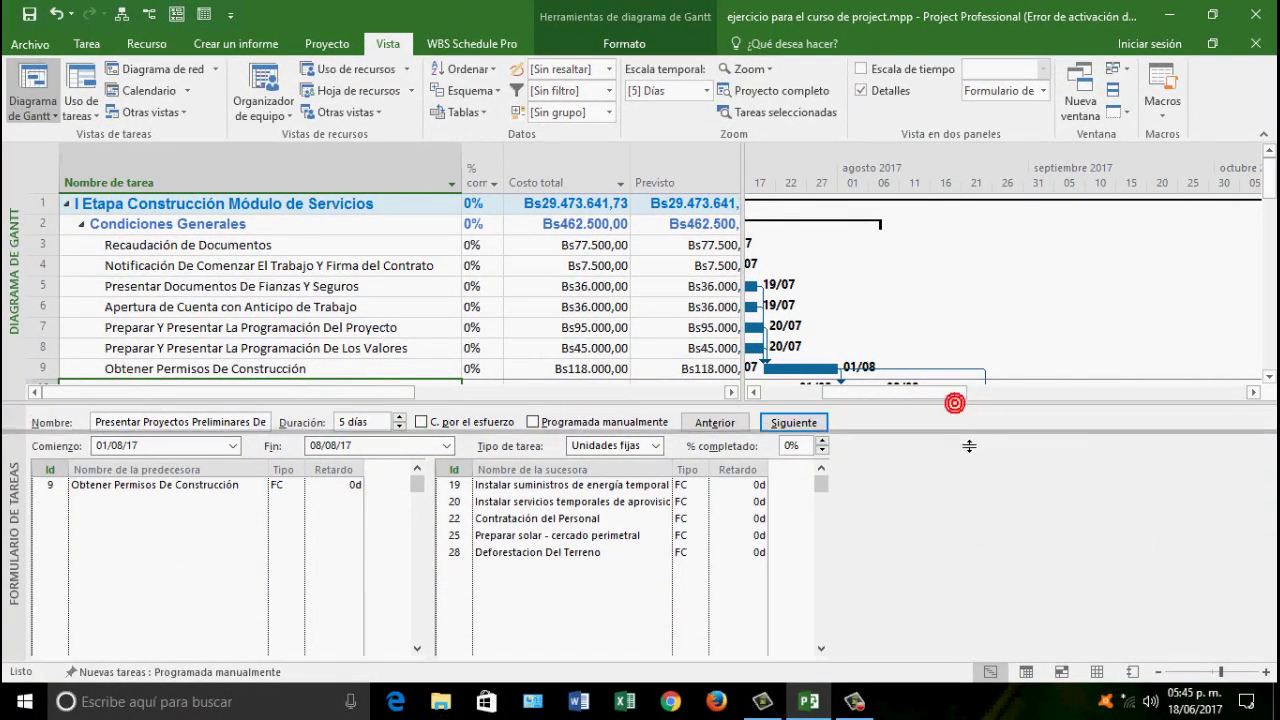
{"action": "left_click_drag", "start_coordinate": [957, 394], "coordinate": [957, 424]}
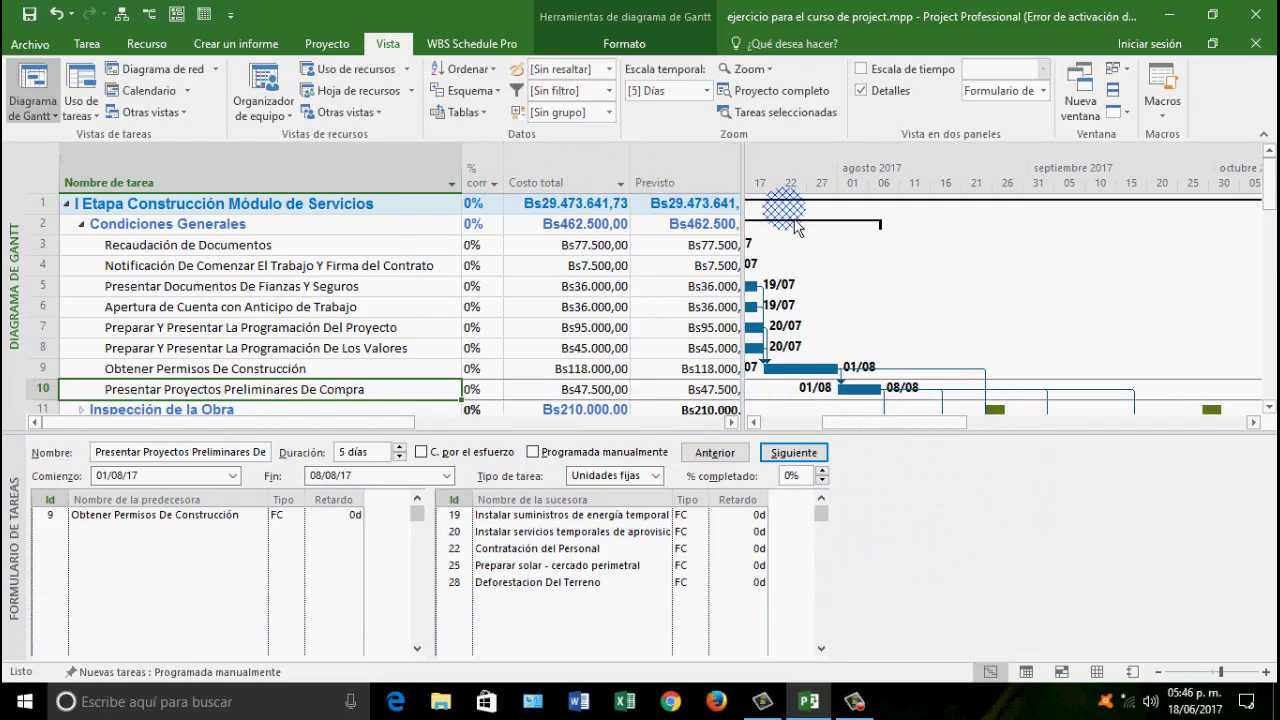
{"action": "left_click_drag", "start_coordinate": [752, 207], "coordinate": [878, 211]}
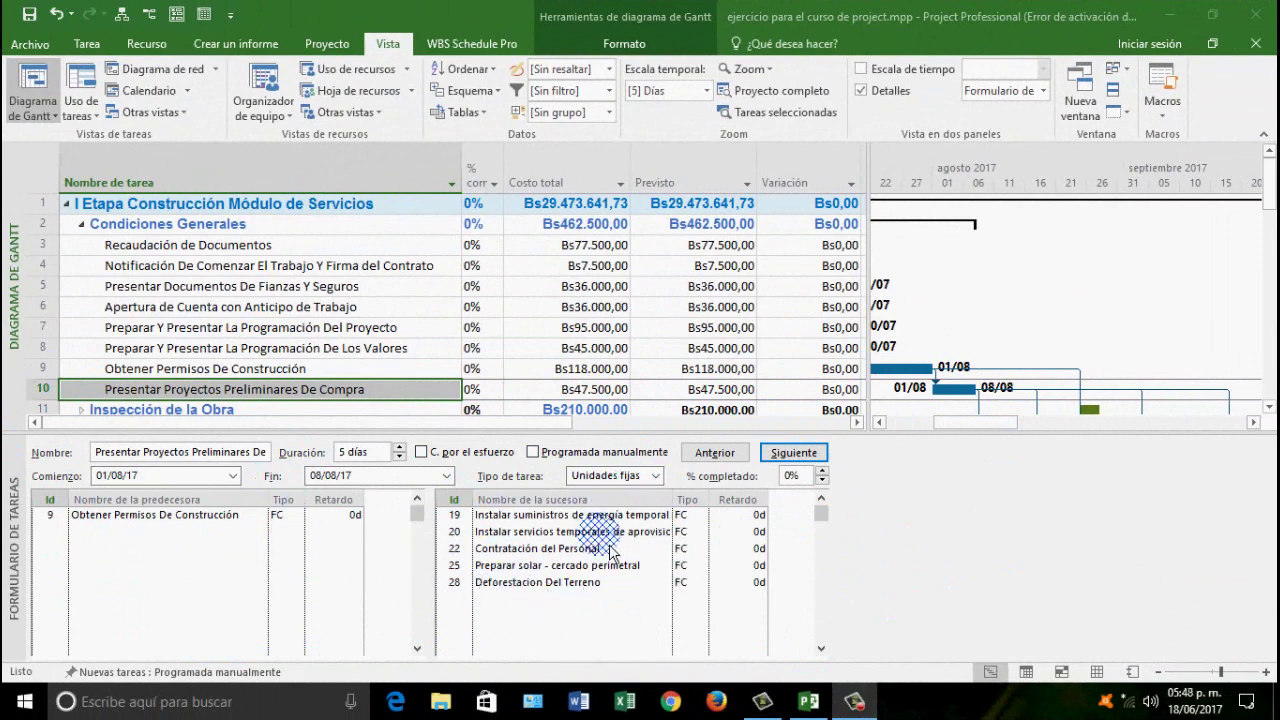
Switch the task form to the Trabajo details and on to Costo, and select the task Recaudación de Documentos
{"action": "right_click", "coordinate": [889, 522]}
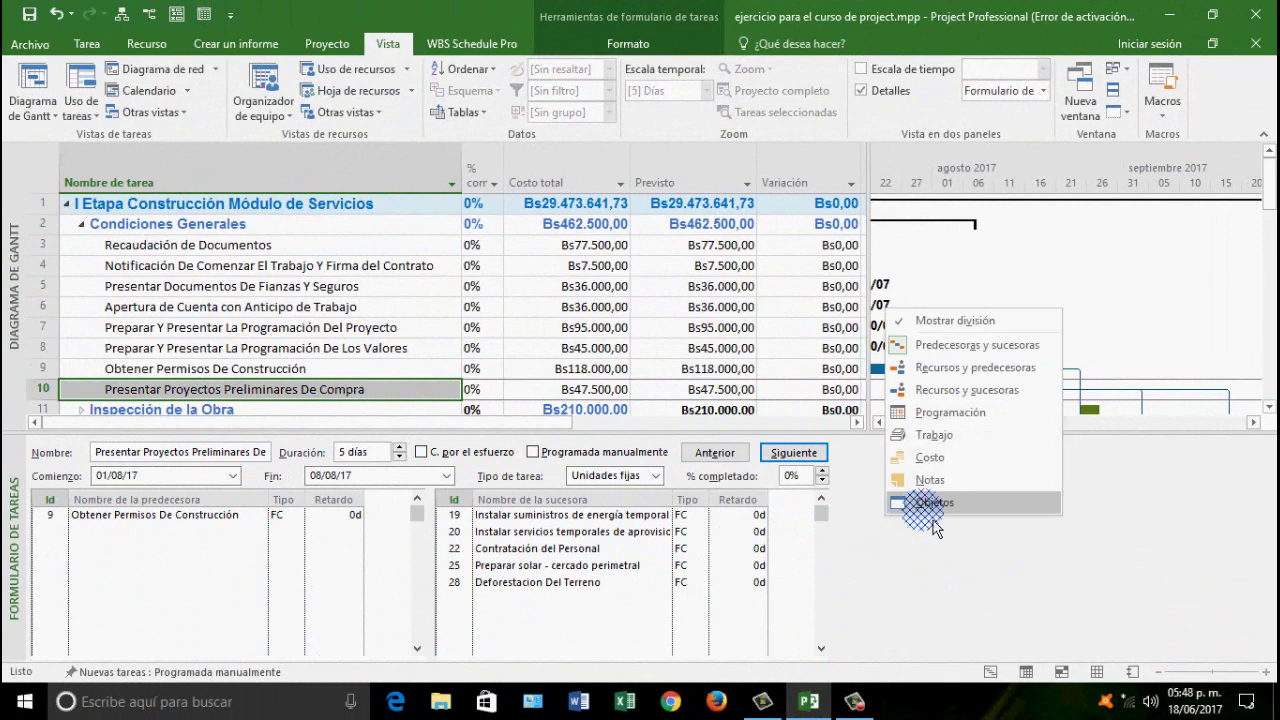
{"action": "left_click", "coordinate": [968, 444]}
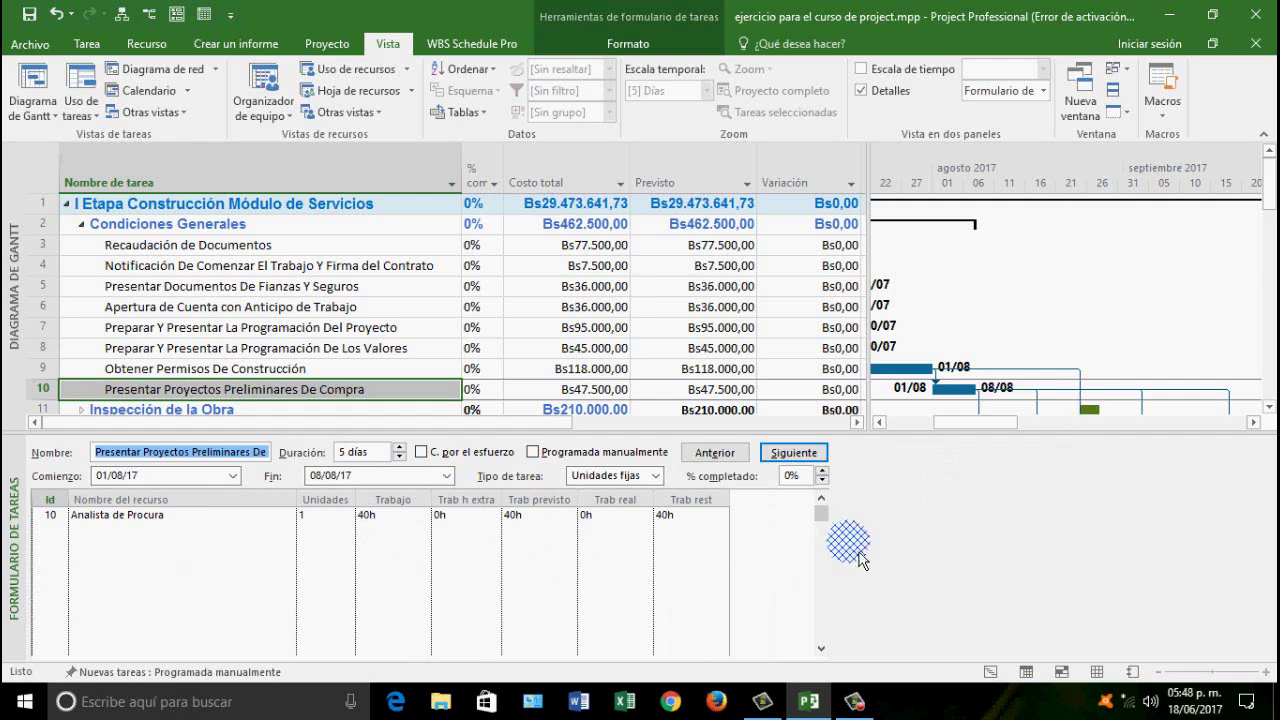
{"action": "right_click", "coordinate": [889, 502]}
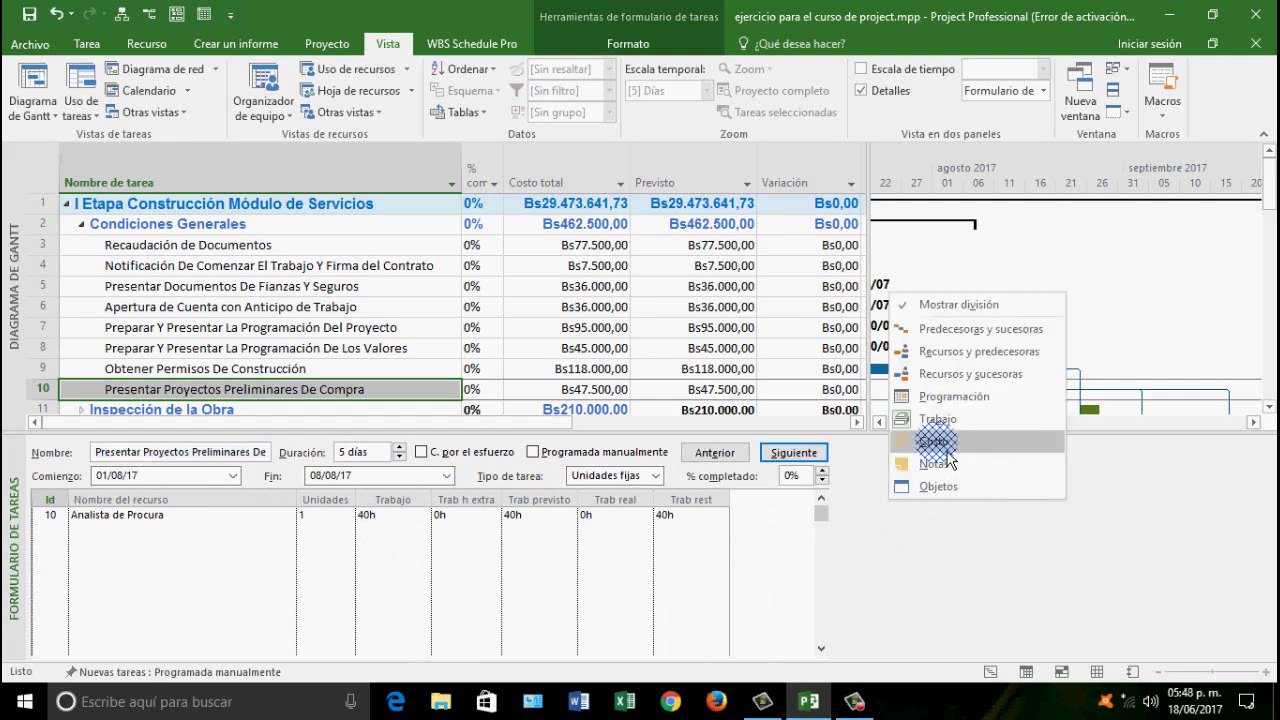
{"action": "left_click", "coordinate": [935, 441]}
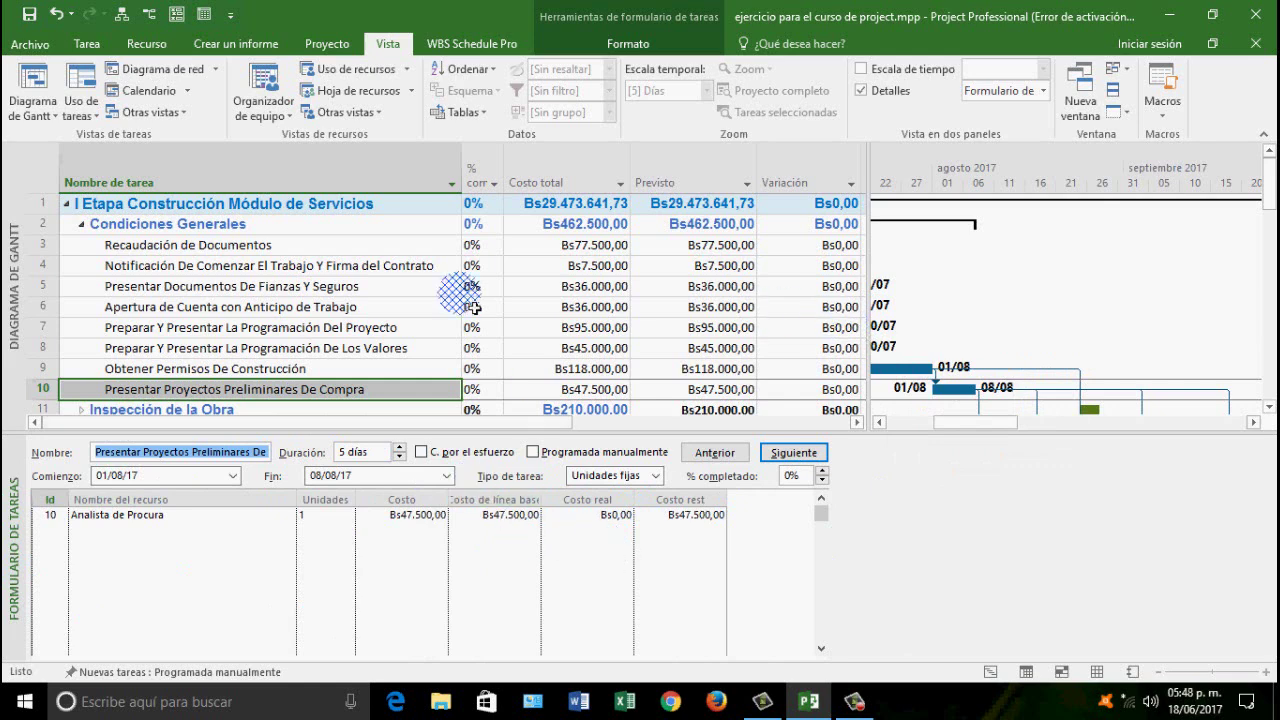
{"action": "left_click", "coordinate": [295, 248]}
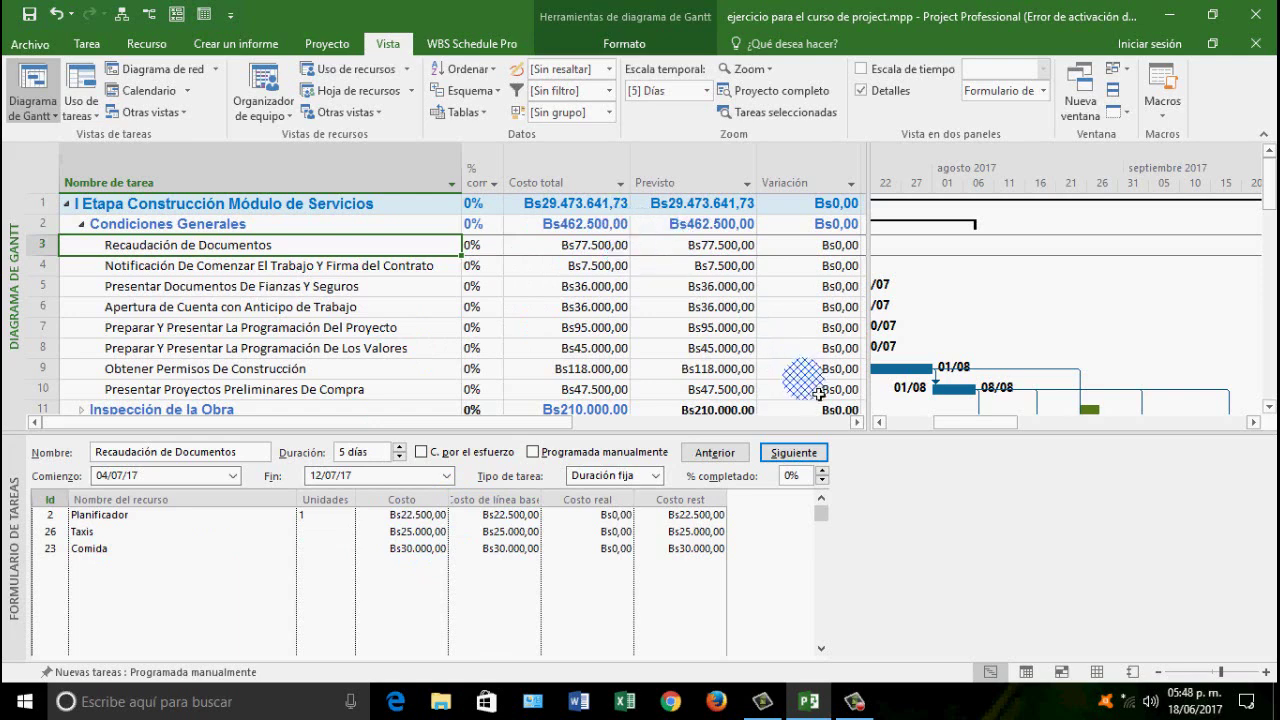
Review the budget columns through CEF and change the table to Control de Trabajo and on to Control de Duración
{"action": "left_click", "coordinate": [845, 422]}
{"action": "left_click", "coordinate": [857, 422]}
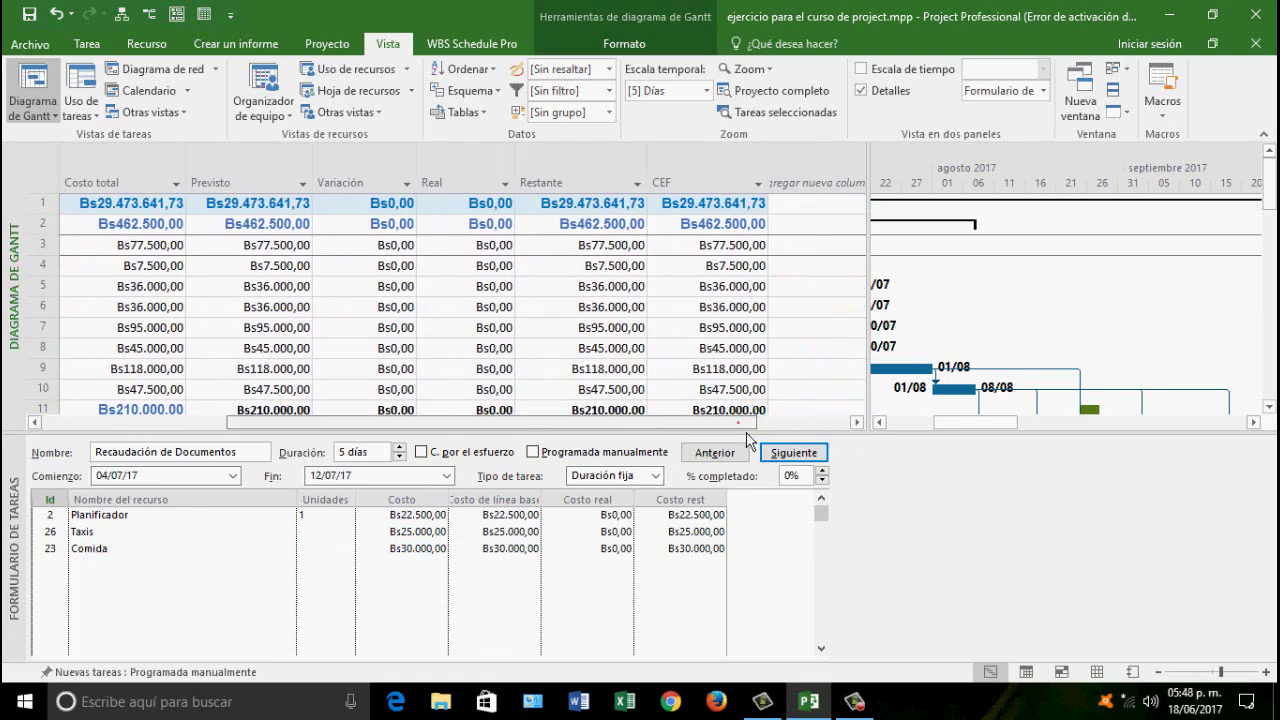
{"action": "left_click_drag", "start_coordinate": [738, 422], "coordinate": [545, 422]}
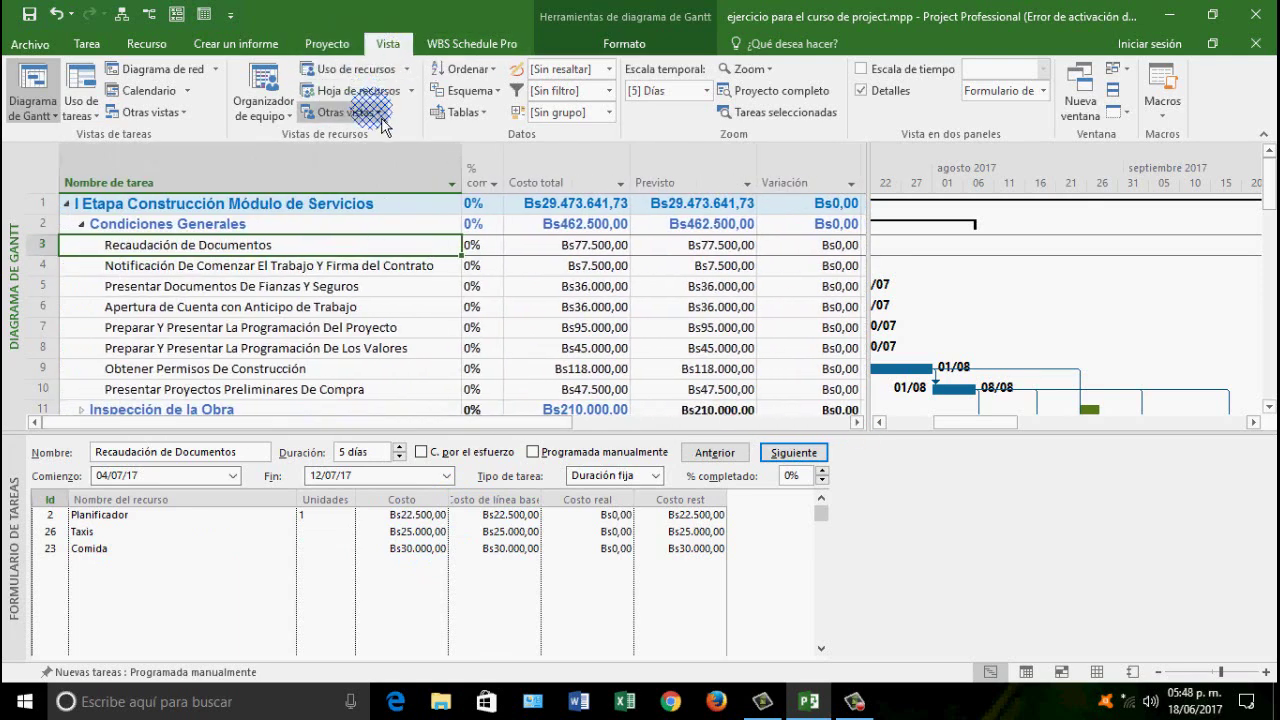
{"action": "left_click", "coordinate": [466, 114]}
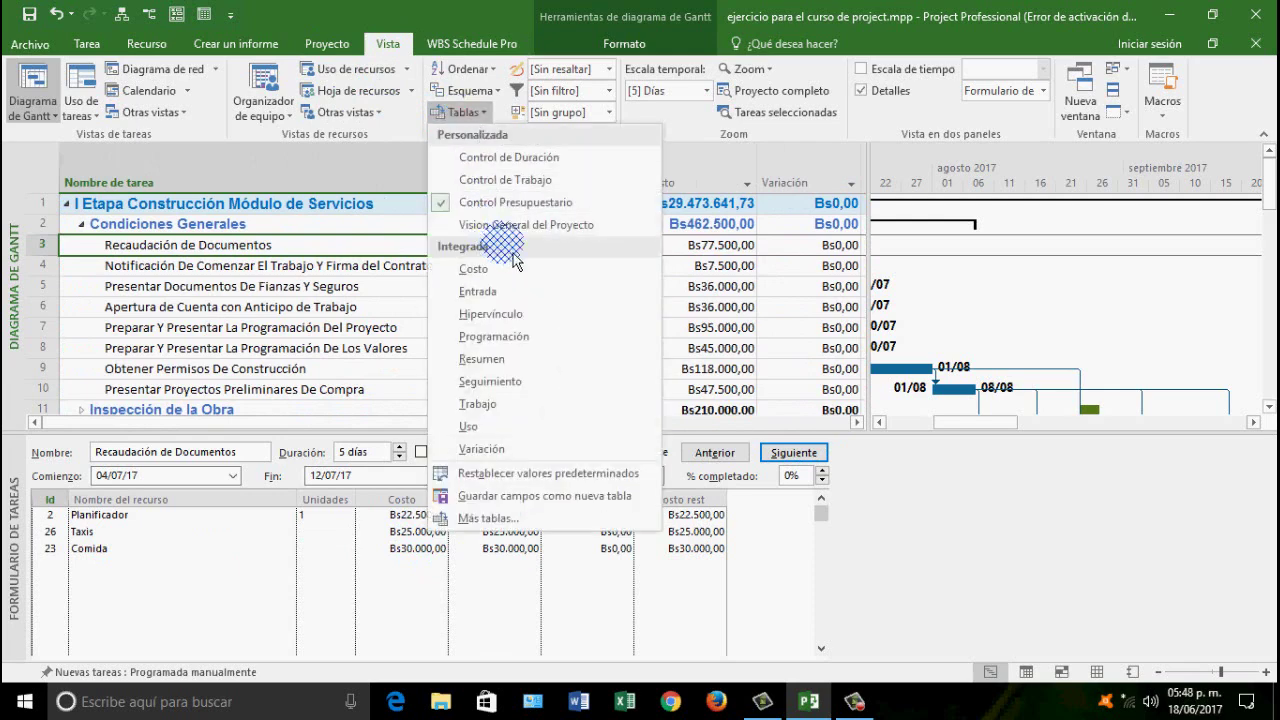
{"action": "left_click", "coordinate": [500, 200]}
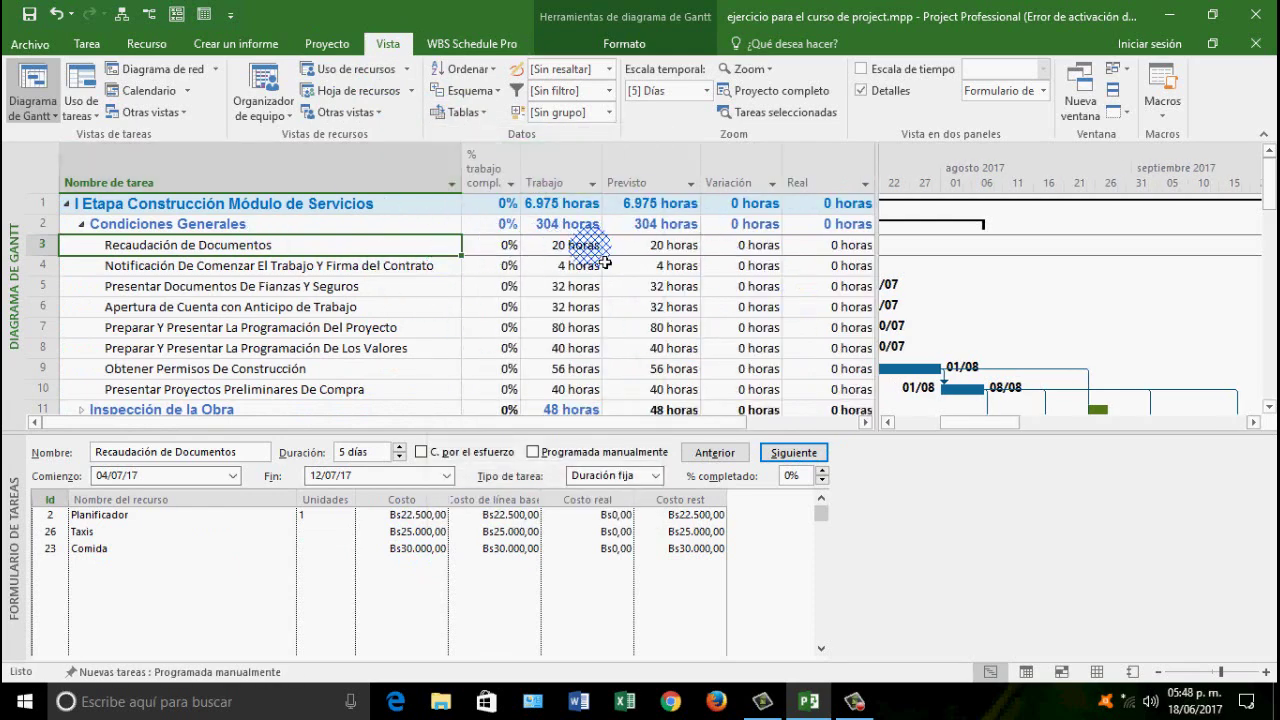
{"action": "left_click", "coordinate": [480, 113]}
{"action": "left_click", "coordinate": [530, 157]}
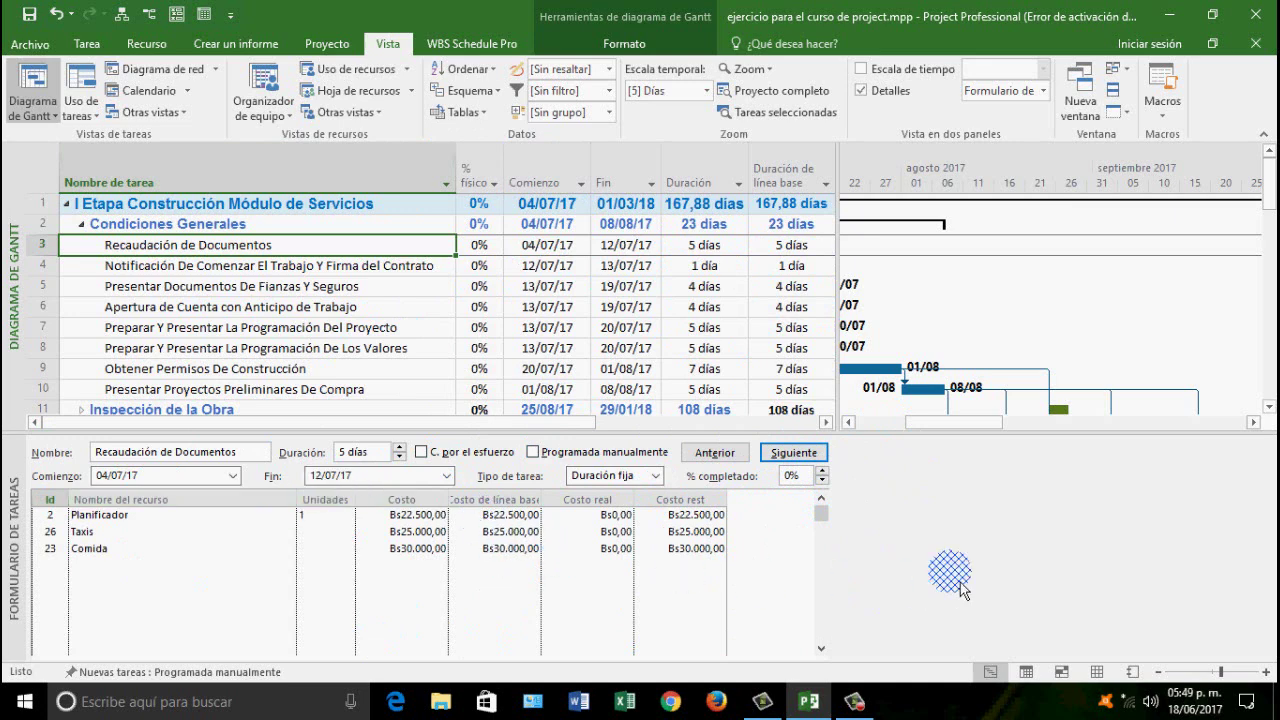
Set Recaudación de Documentos to 100% complete in the task form
{"action": "left_click_drag", "start_coordinate": [937, 448], "coordinate": [937, 474]}
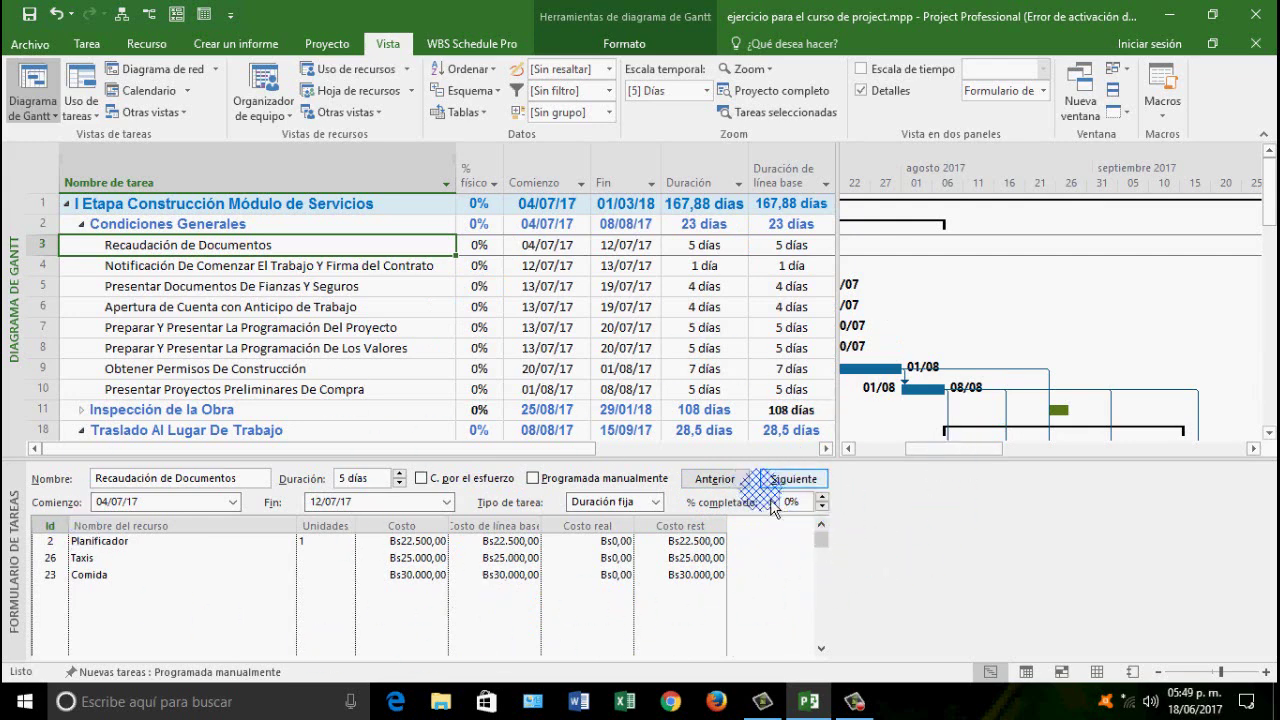
{"action": "left_click", "coordinate": [803, 500]}
{"action": "type", "text": "1"}
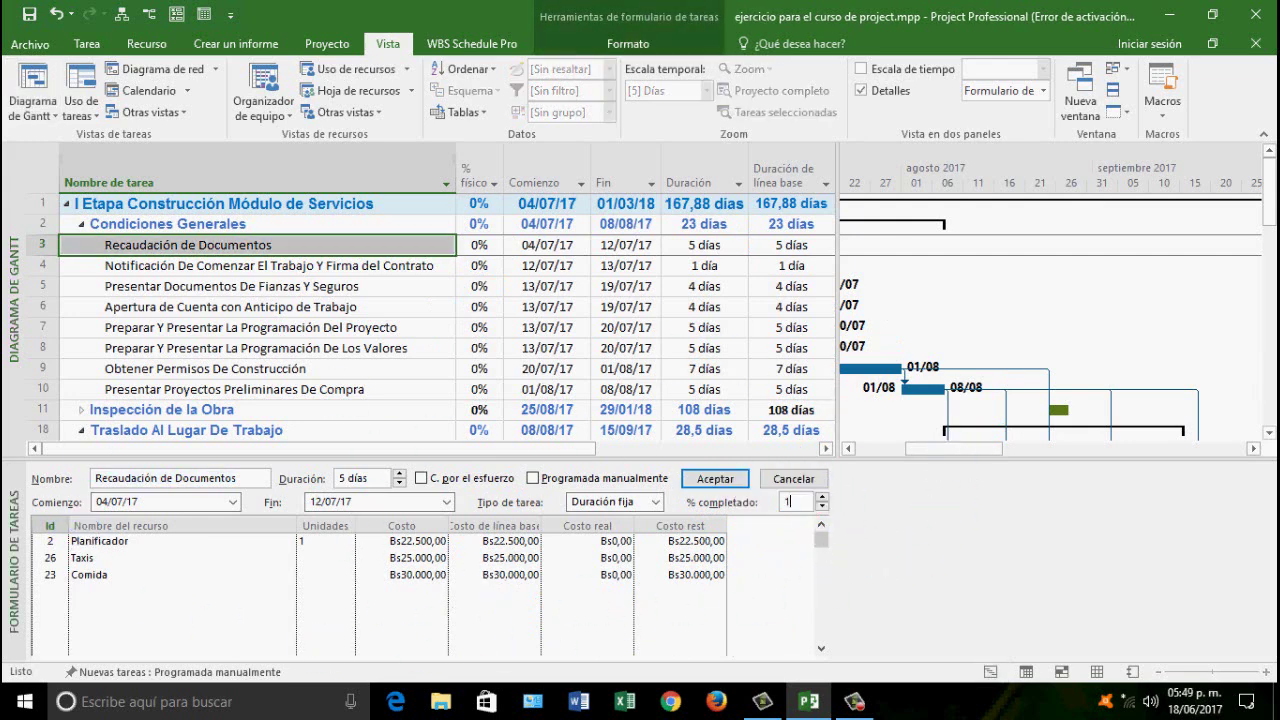
{"action": "type", "text": "00"}
{"action": "left_click", "coordinate": [738, 480]}
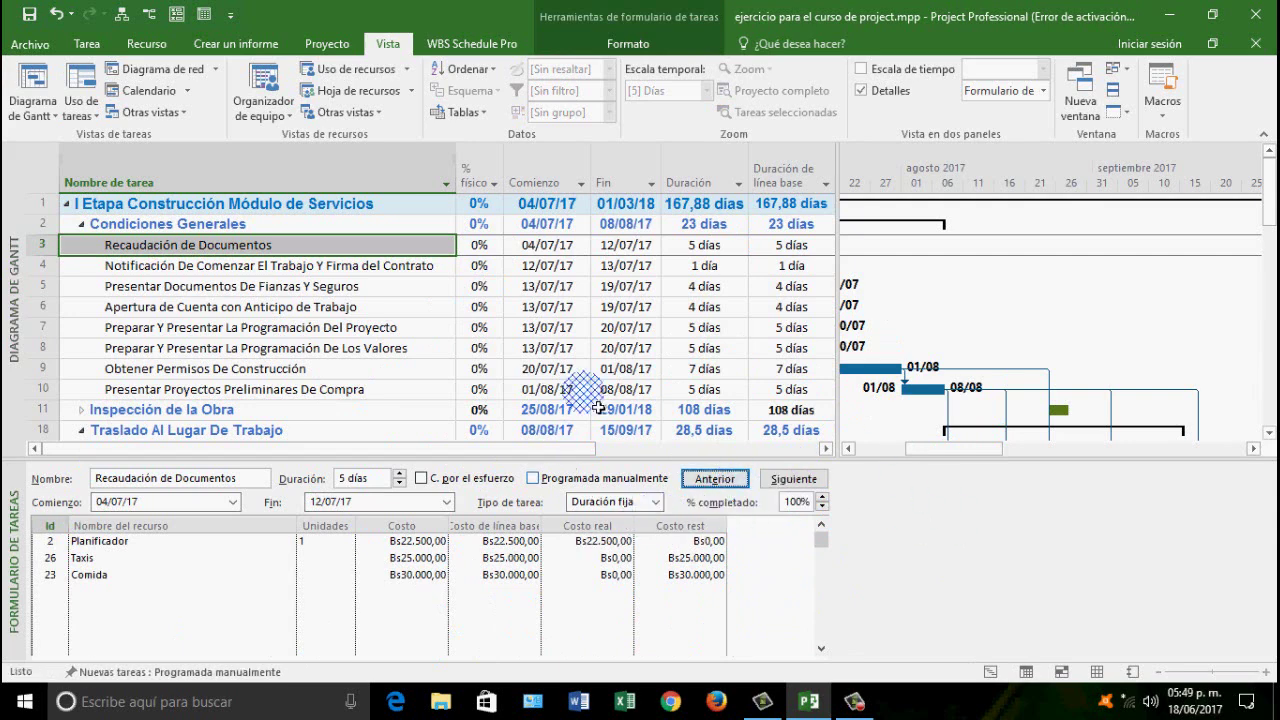
Check the actual and remaining duration of Recaudación de Documentos and view its hours in the Control de Trabajo table
{"action": "left_click_drag", "start_coordinate": [845, 330], "coordinate": [1066, 350]}
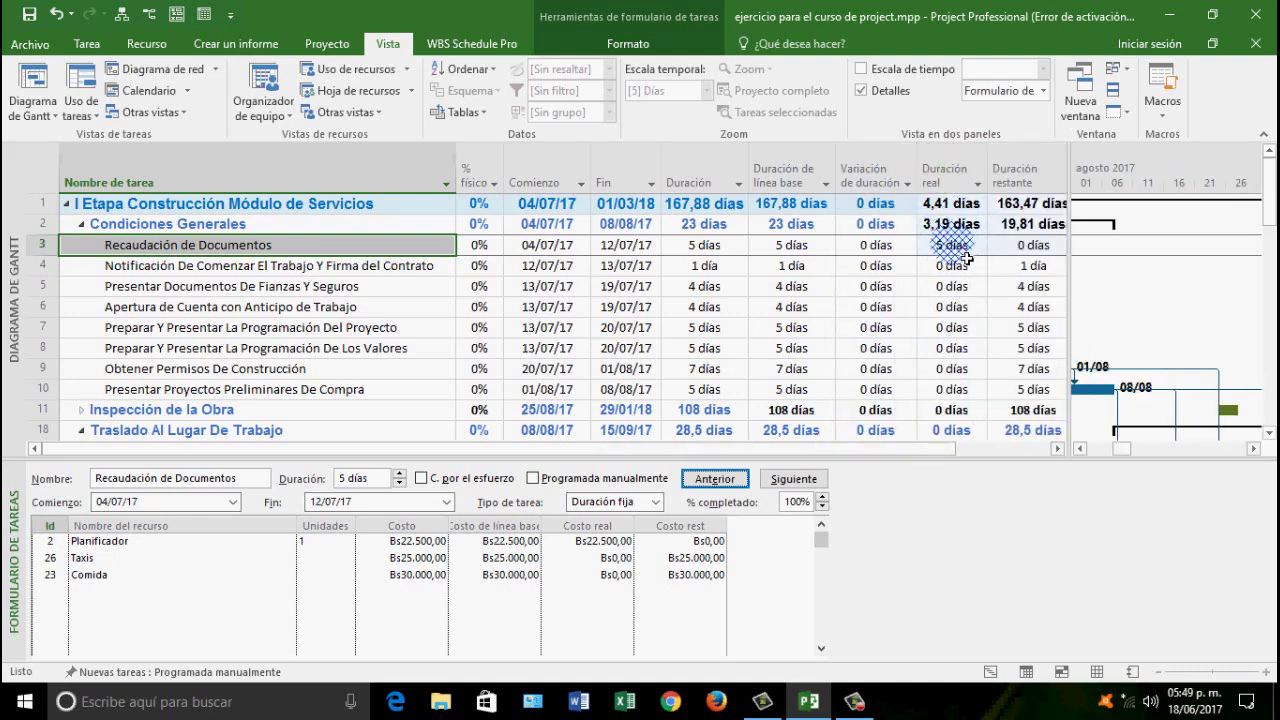
{"action": "left_click", "coordinate": [950, 250]}
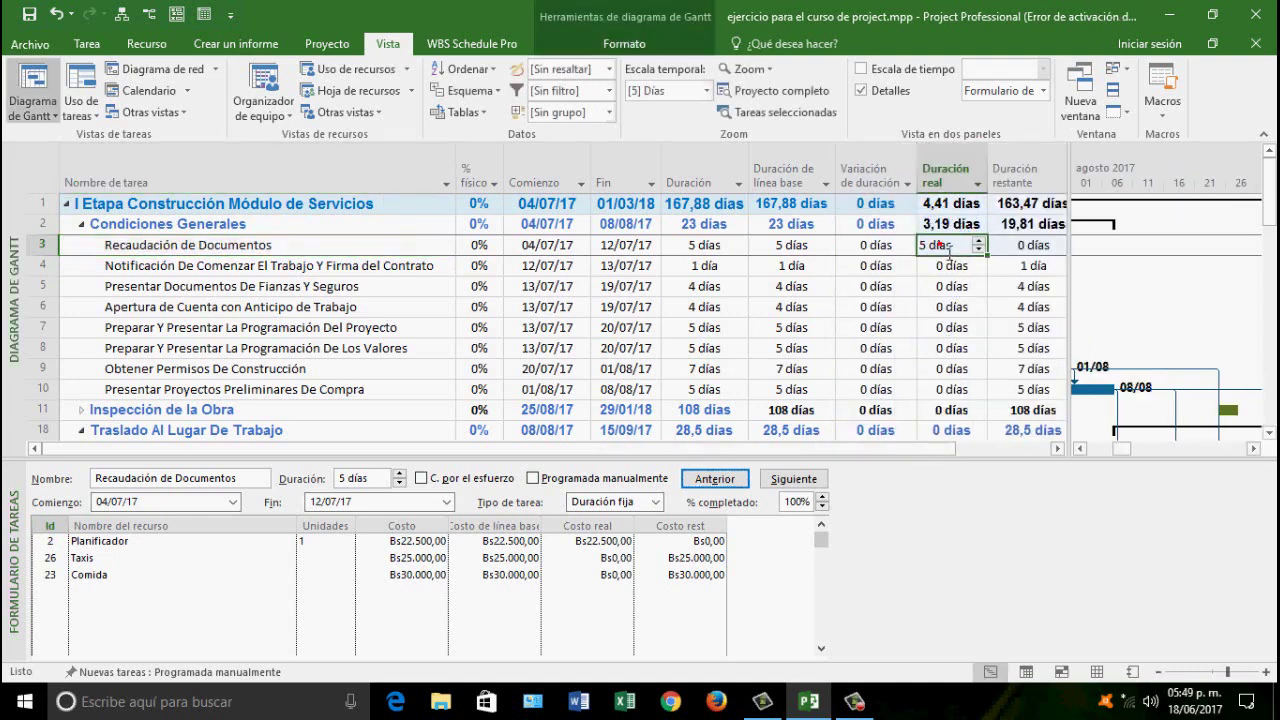
{"action": "left_click", "coordinate": [1005, 246]}
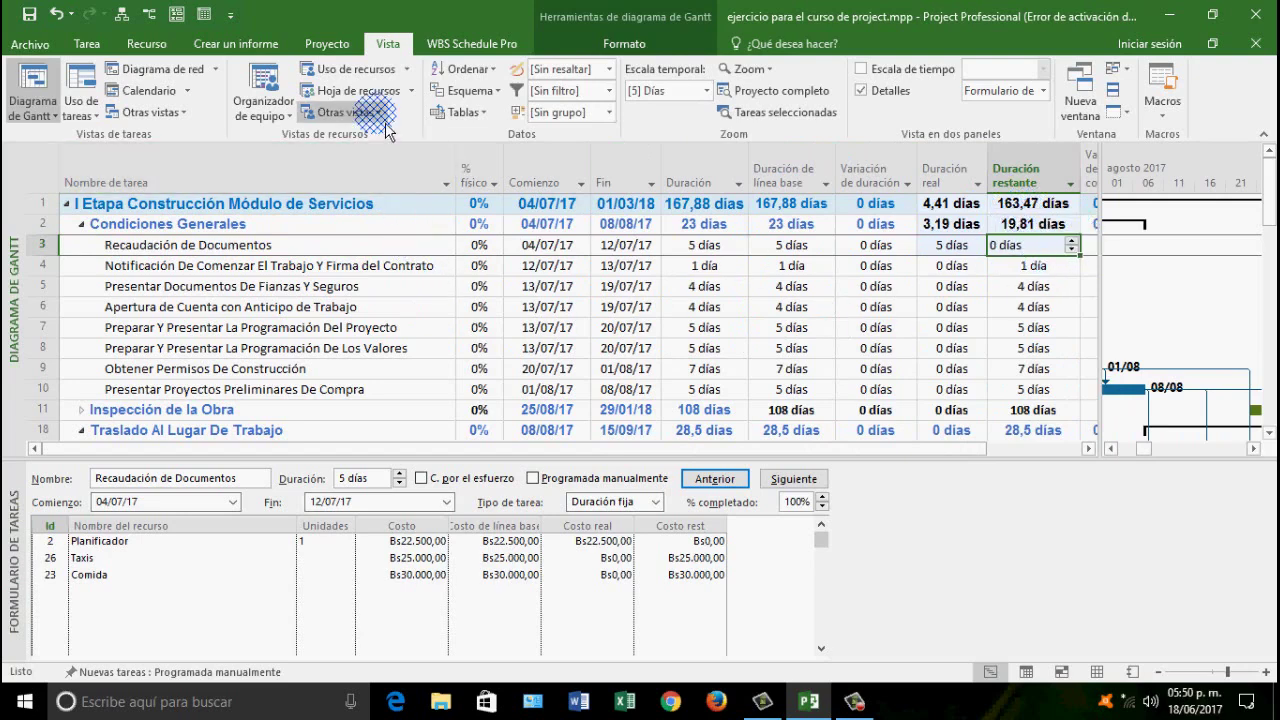
{"action": "left_click", "coordinate": [462, 112]}
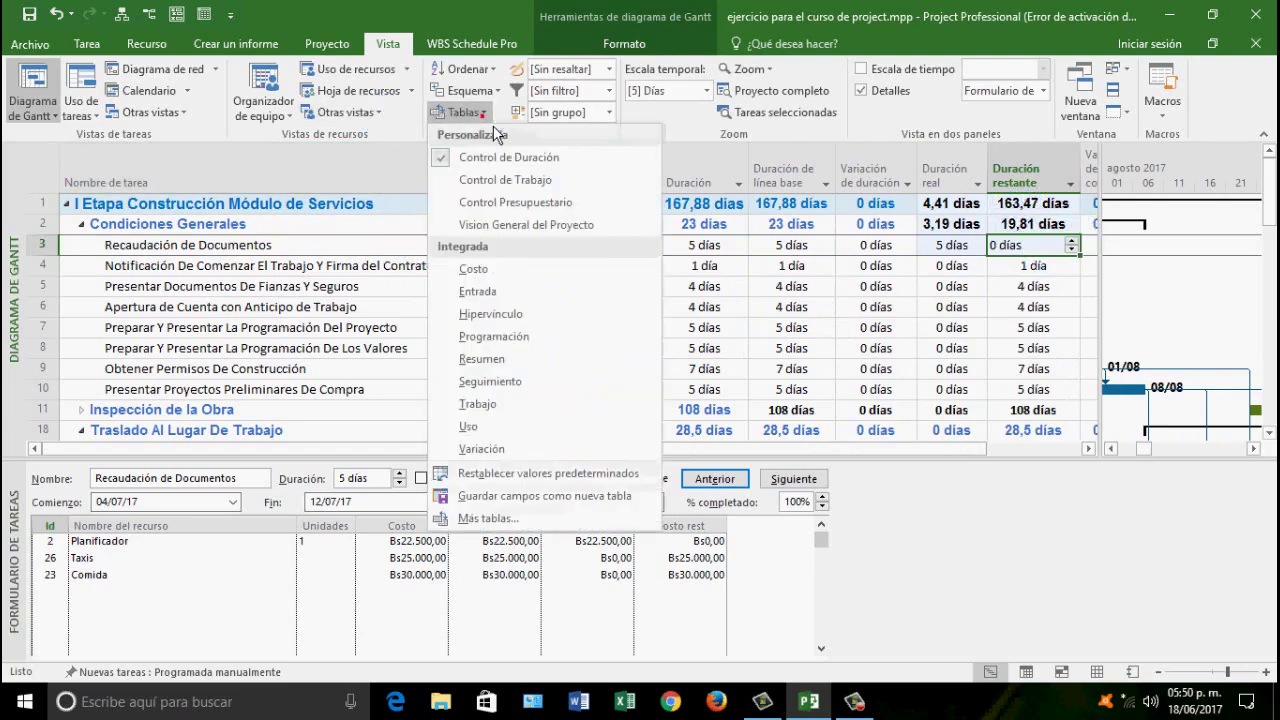
{"action": "left_click", "coordinate": [511, 180]}
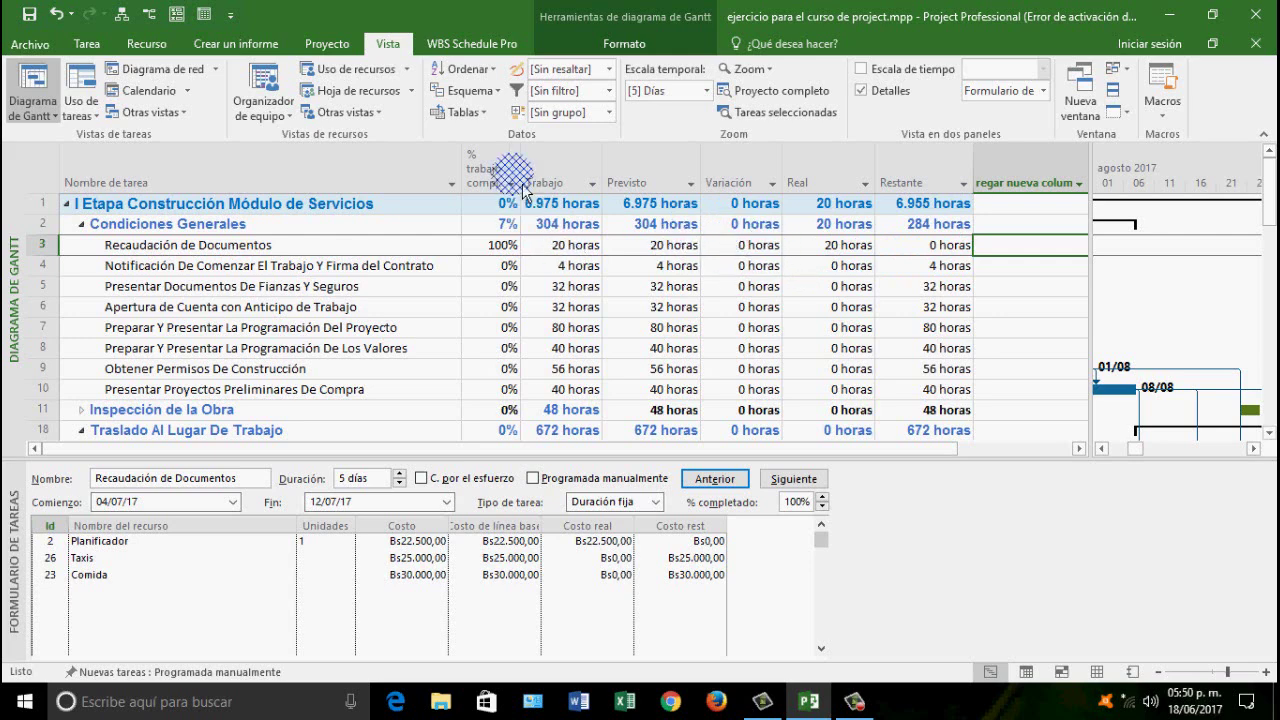
Return to the Control de Duración table and compare the duration, variation, actual and remaining values of Recaudación de Documentos
{"action": "left_click", "coordinate": [464, 112]}
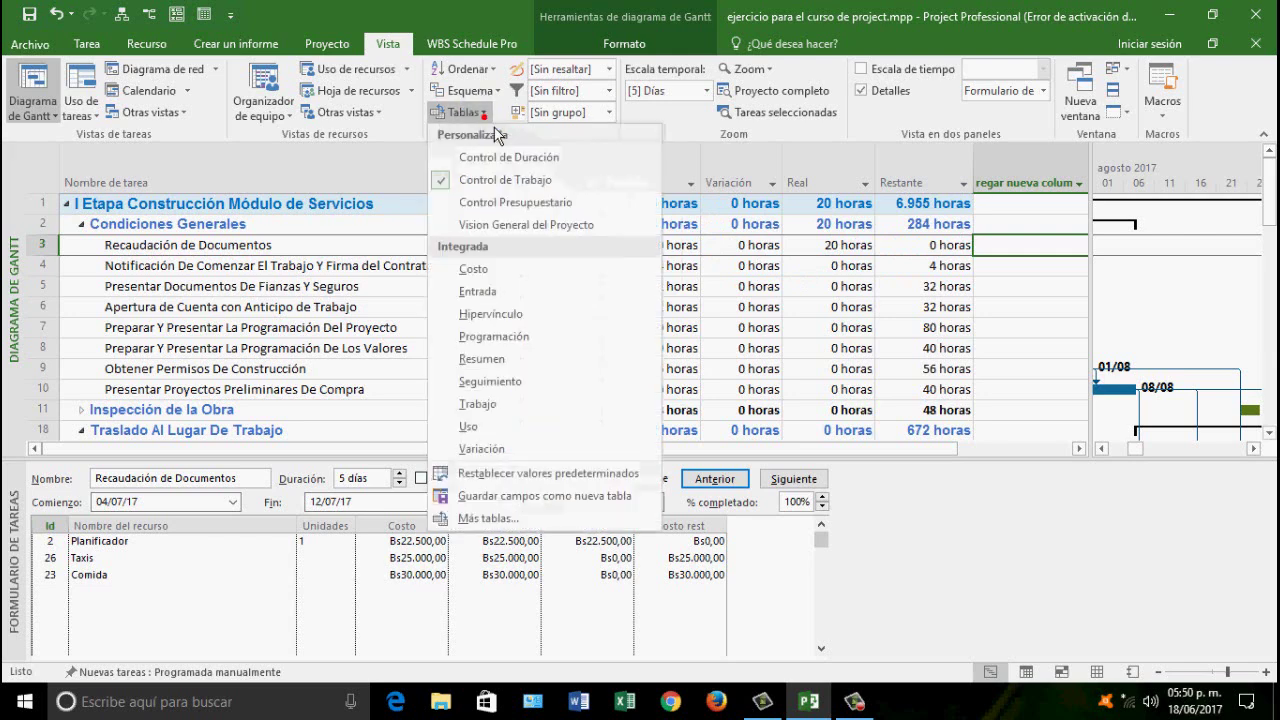
{"action": "left_click", "coordinate": [508, 158]}
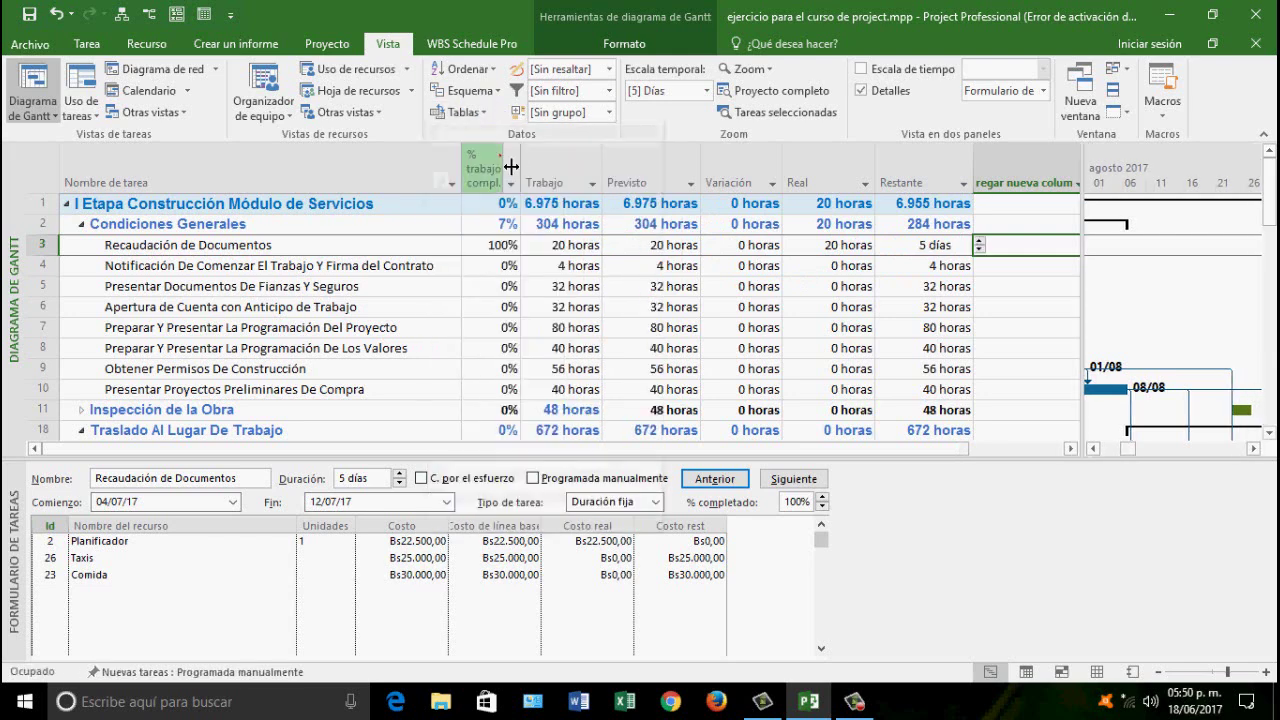
{"action": "left_click", "coordinate": [719, 245]}
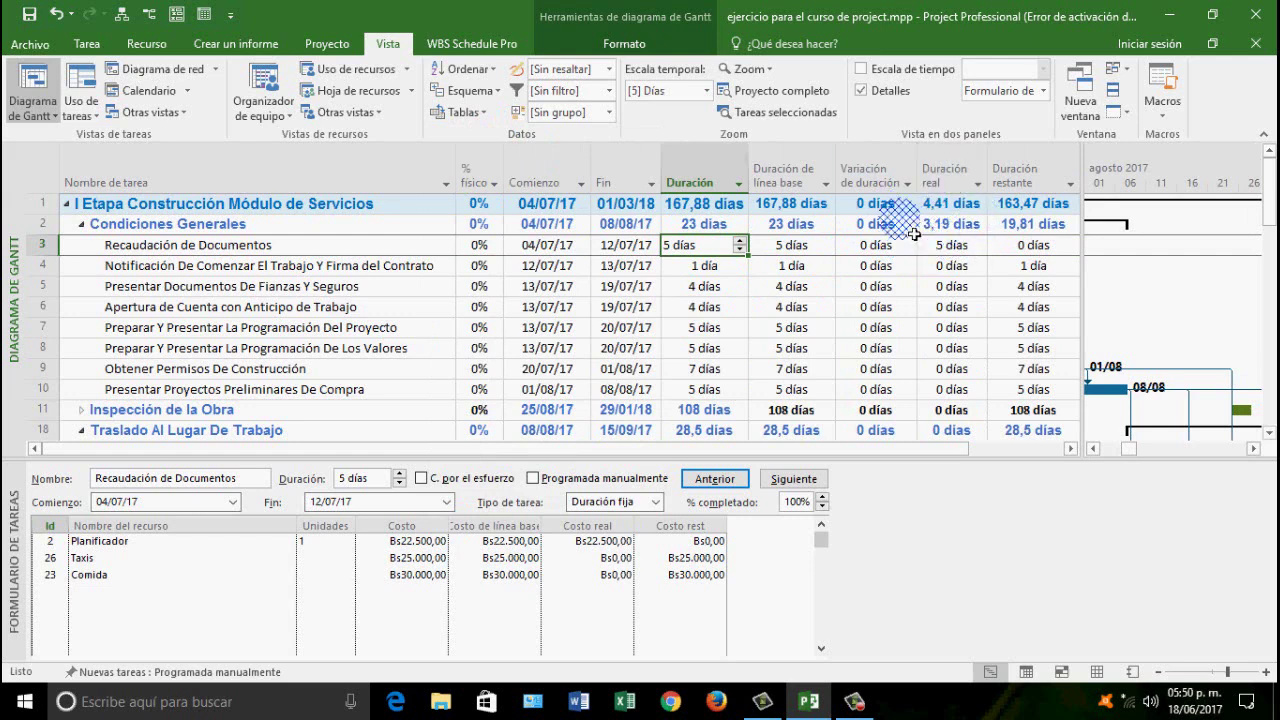
{"action": "left_click", "coordinate": [960, 245]}
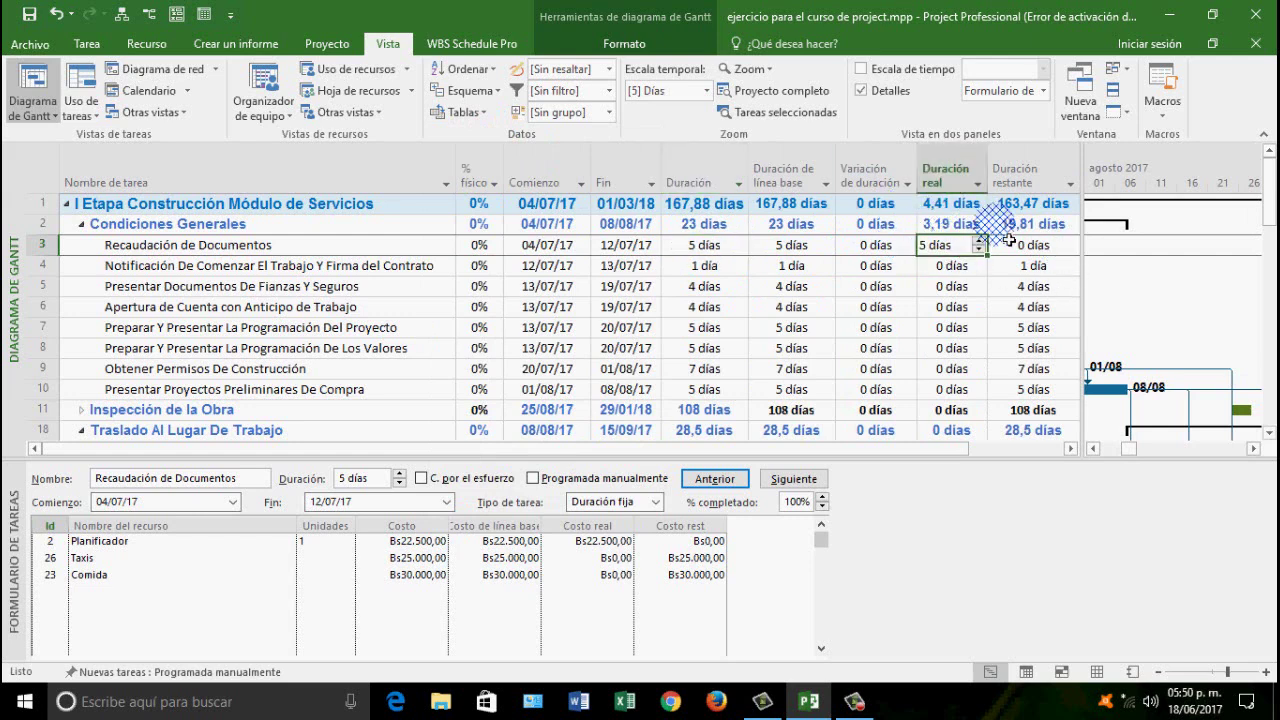
{"action": "left_click", "coordinate": [895, 250]}
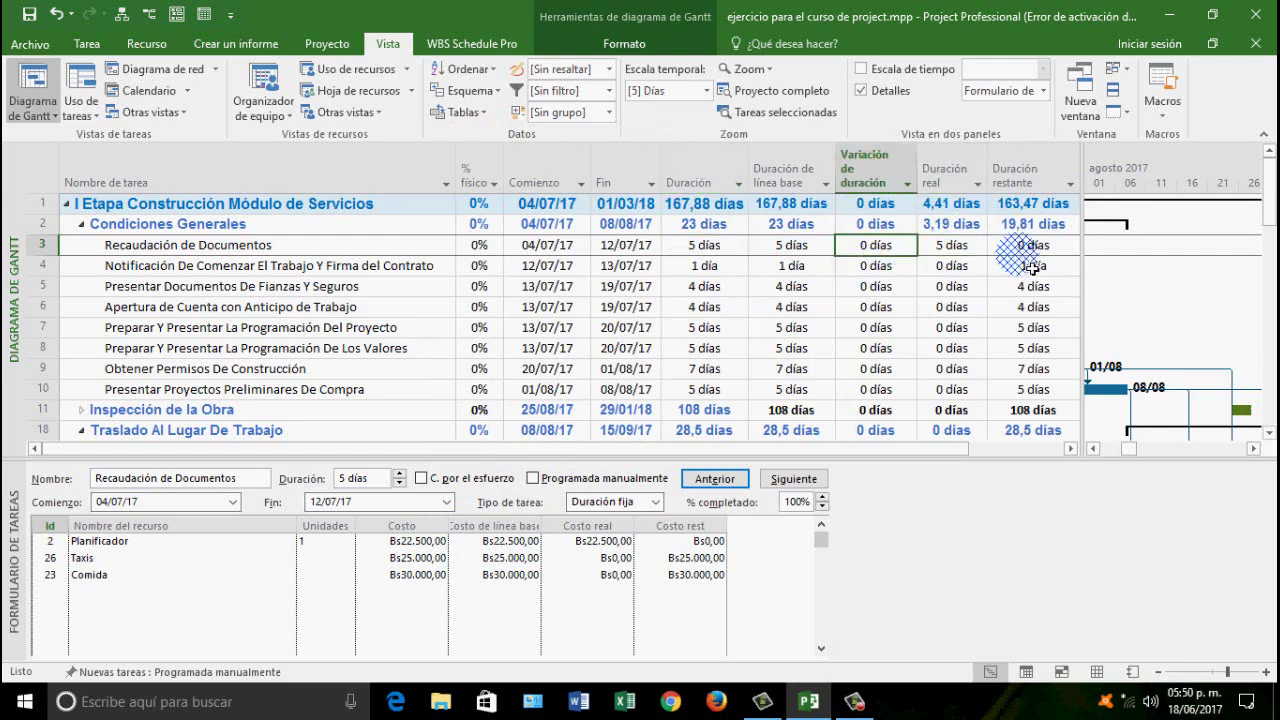
{"action": "left_click", "coordinate": [1031, 250]}
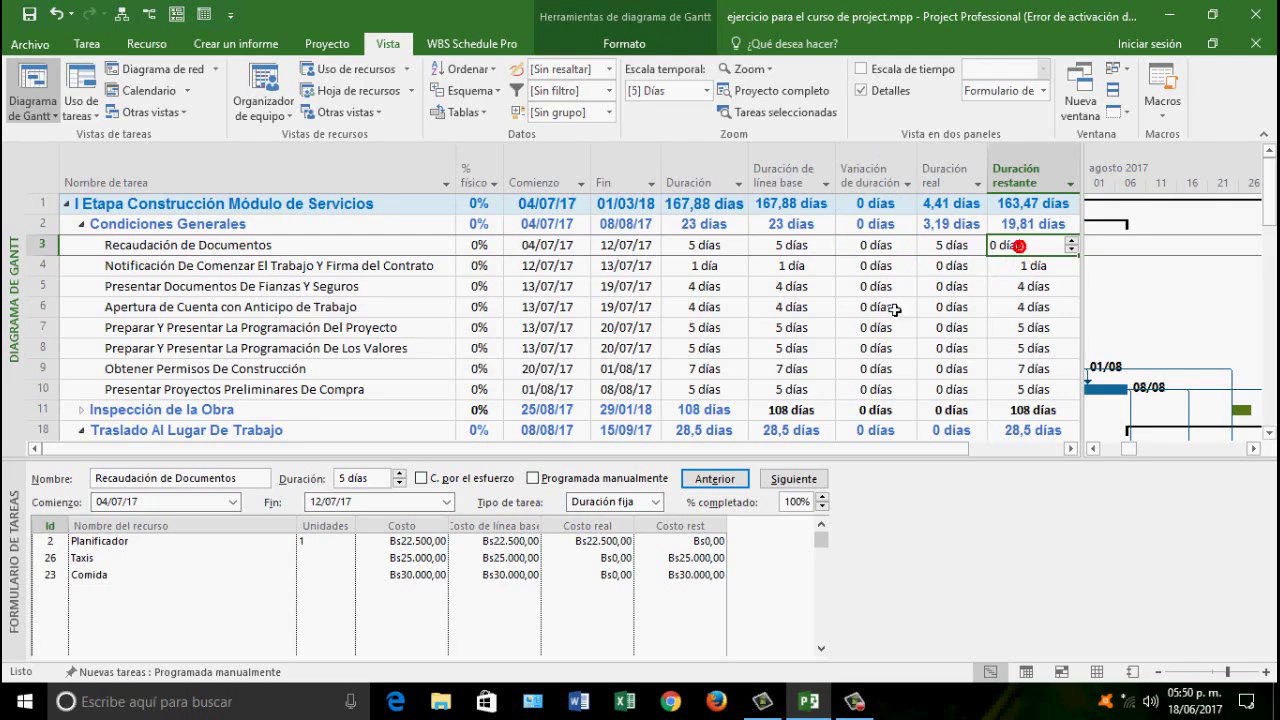
Switch to the Control Presupuestario table and widen it to check the actual and remaining cost of Recaudación de Documentos
{"action": "left_click", "coordinate": [462, 112]}
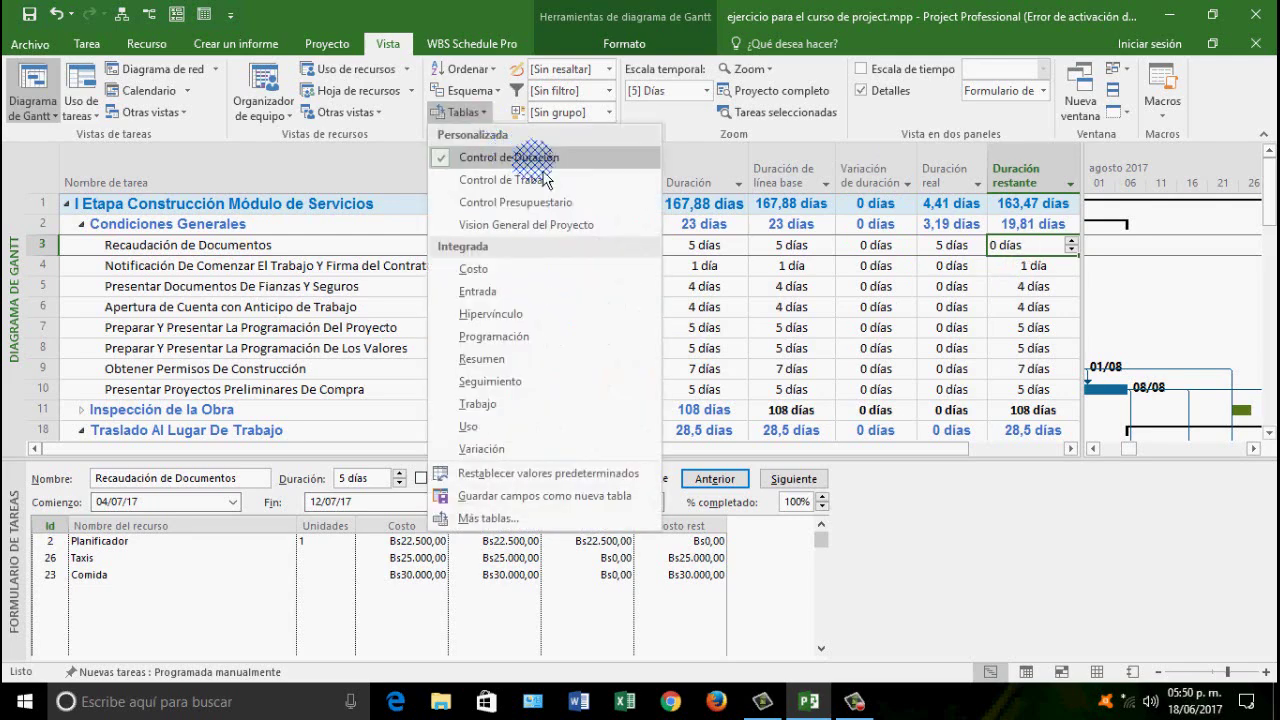
{"action": "left_click", "coordinate": [560, 204]}
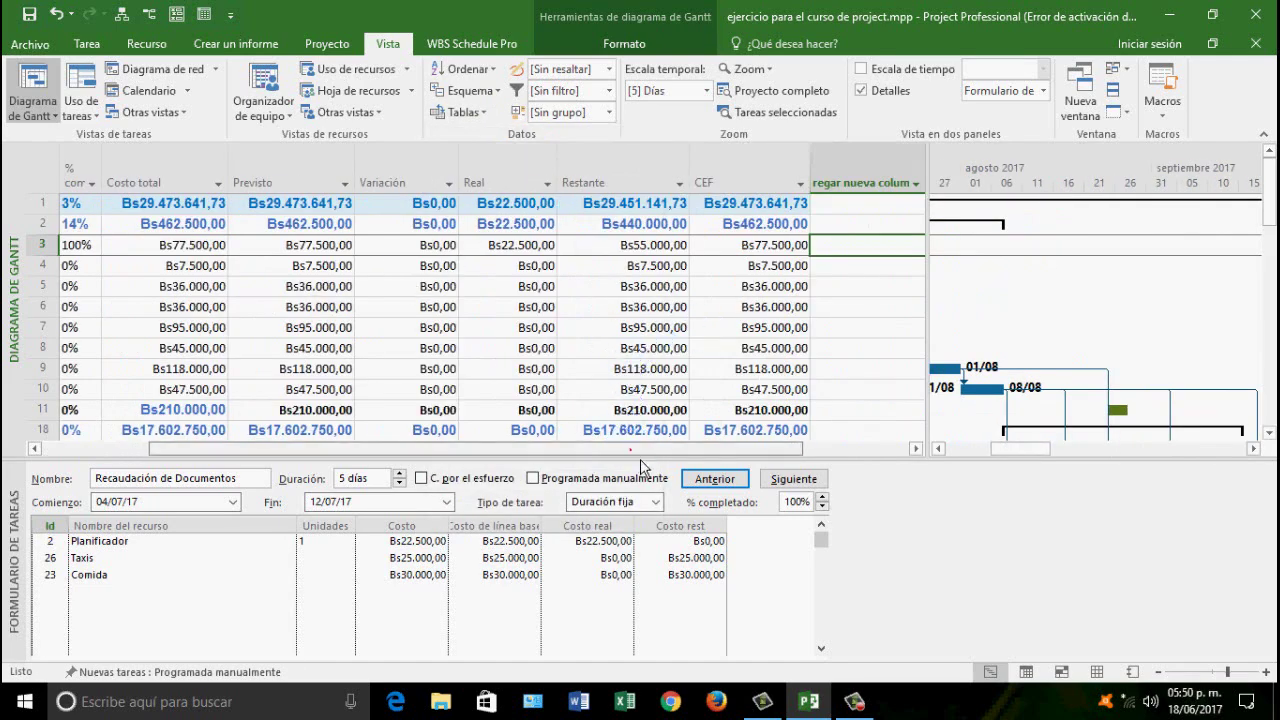
{"action": "left_click_drag", "start_coordinate": [636, 452], "coordinate": [519, 455]}
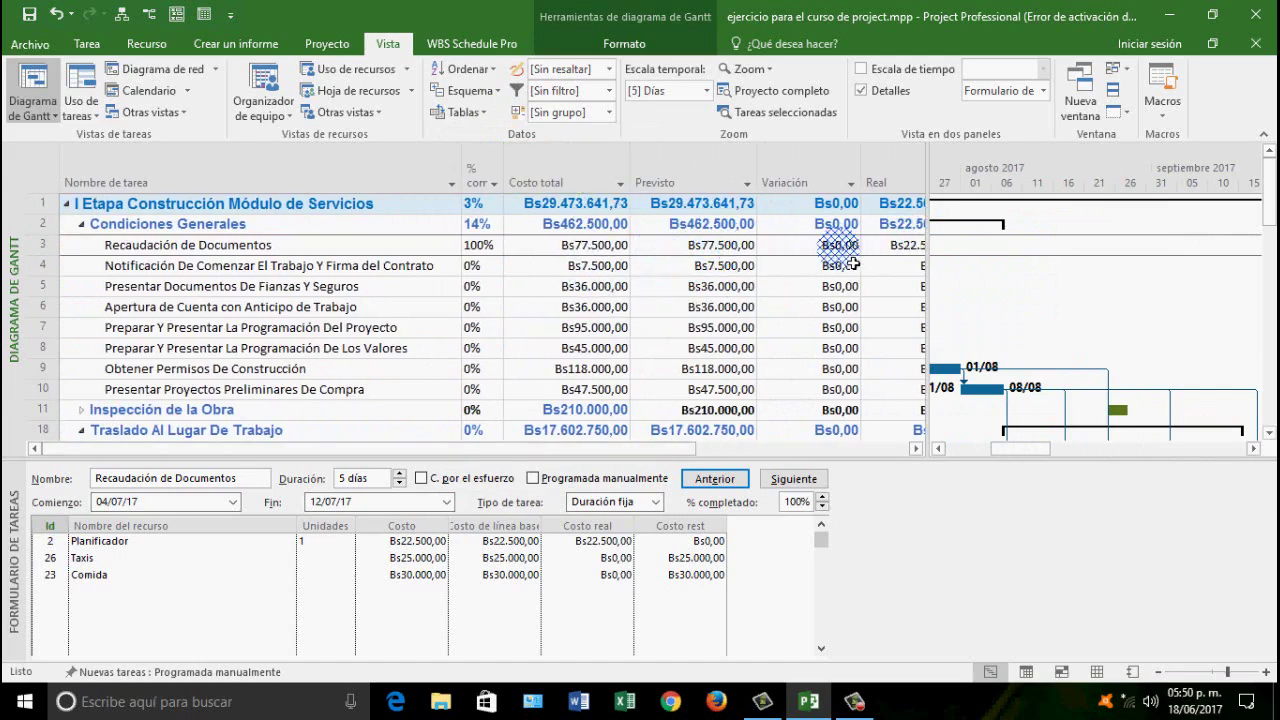
{"action": "left_click_drag", "start_coordinate": [939, 265], "coordinate": [1134, 258]}
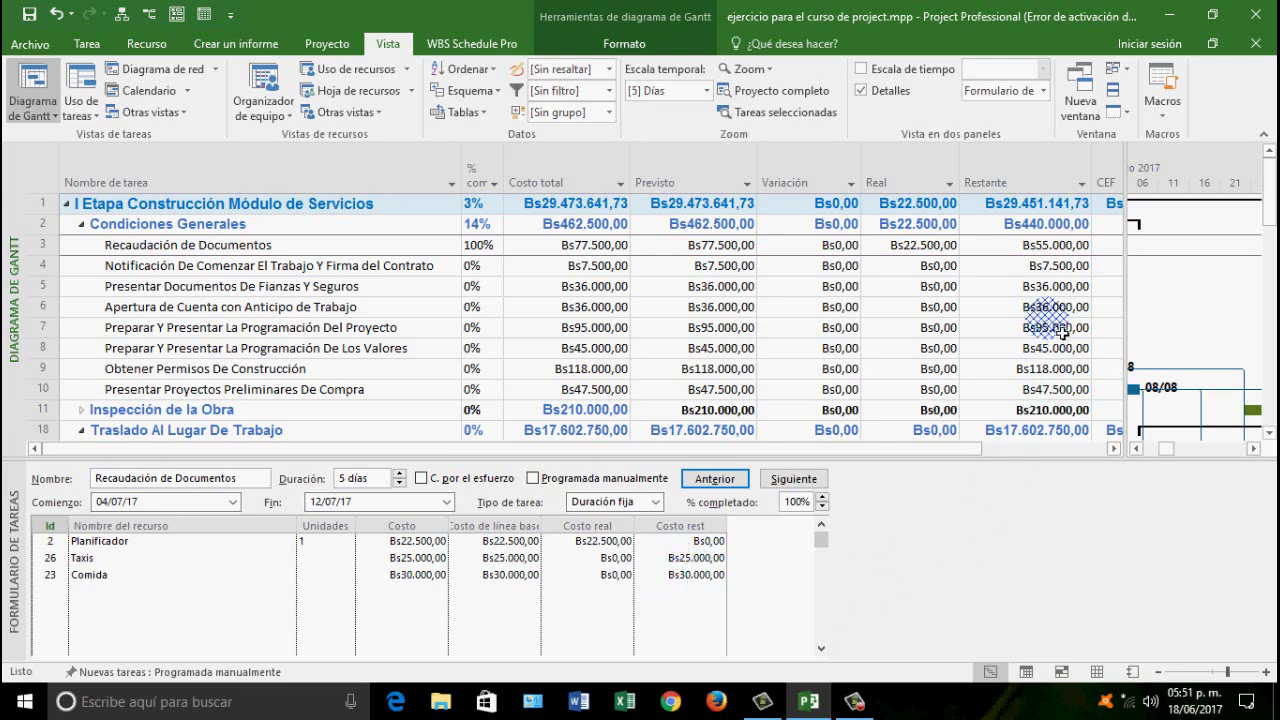
{"action": "left_click", "coordinate": [1058, 249]}
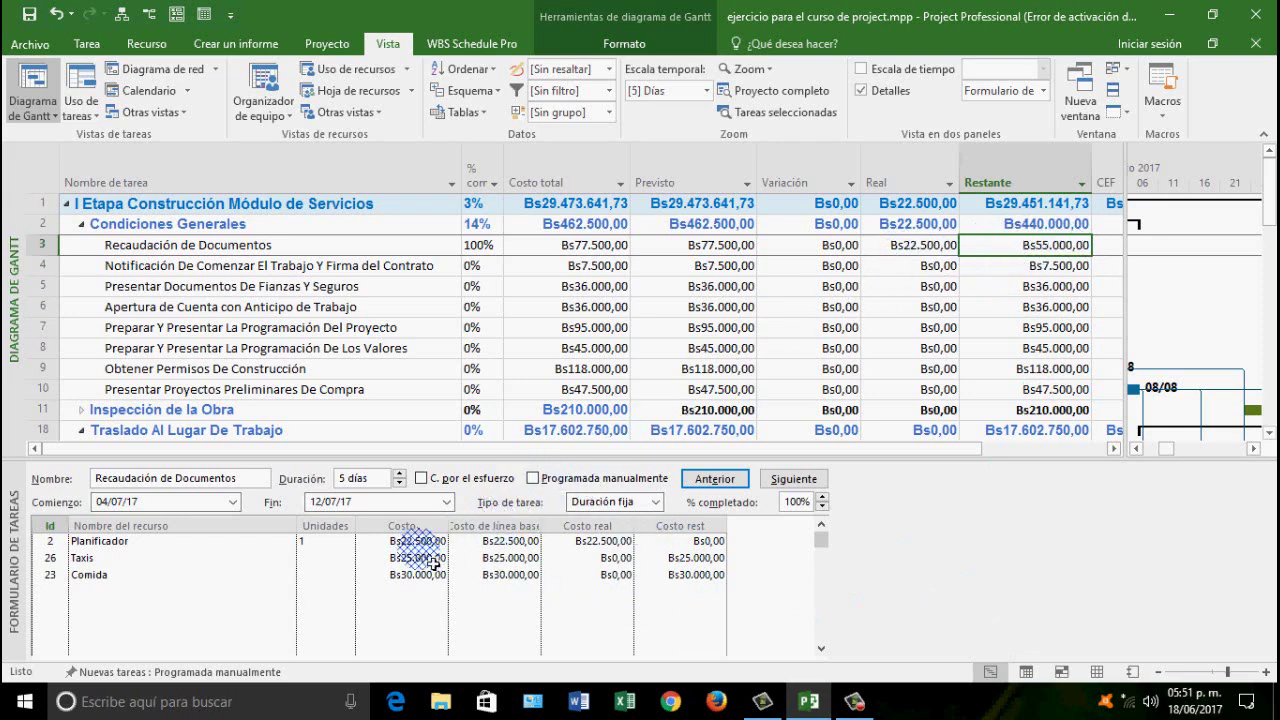
Keep the task form on the Costo details and set the actual cost of the Taxis resource to 25000
{"action": "right_click", "coordinate": [858, 560]}
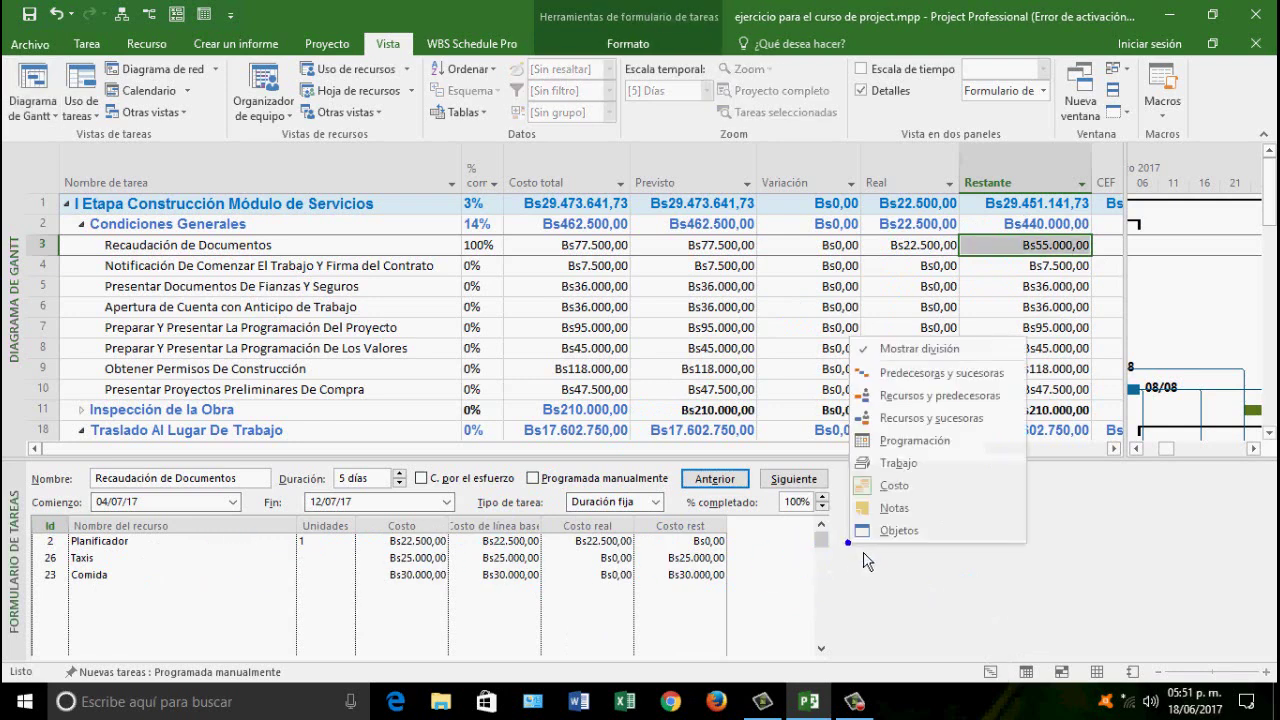
{"action": "left_click", "coordinate": [894, 484]}
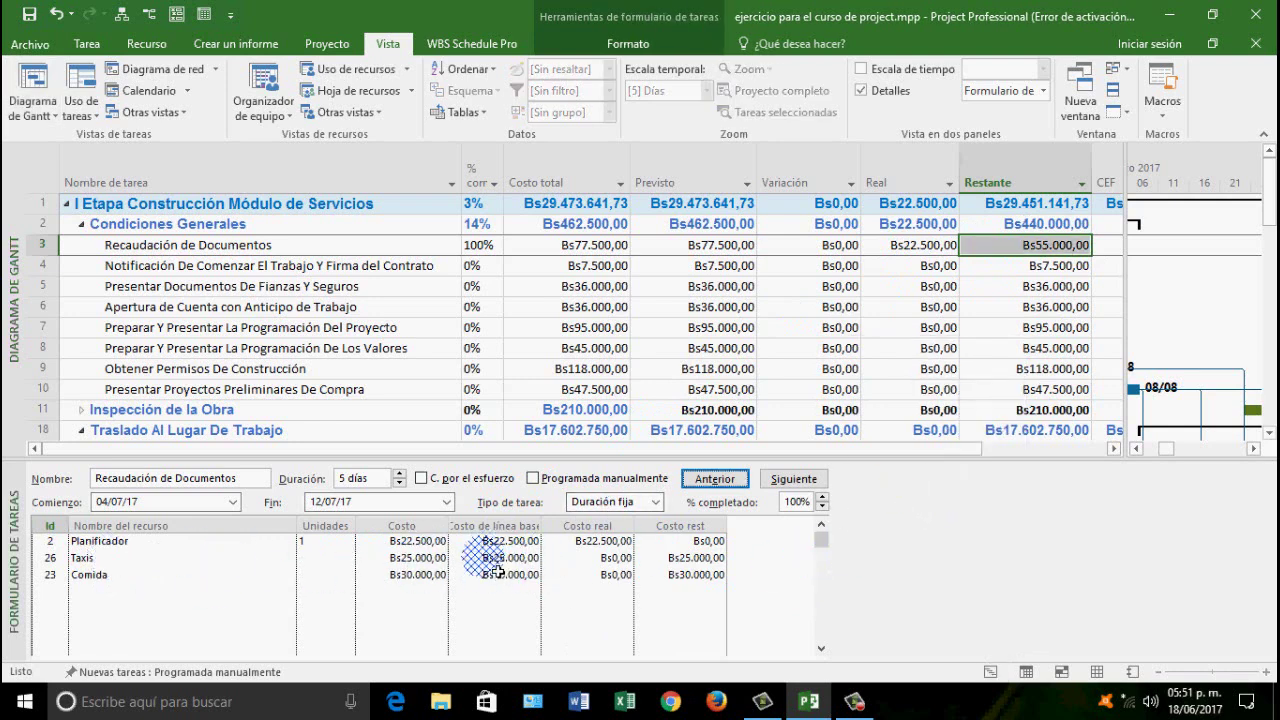
{"action": "left_click", "coordinate": [612, 559]}
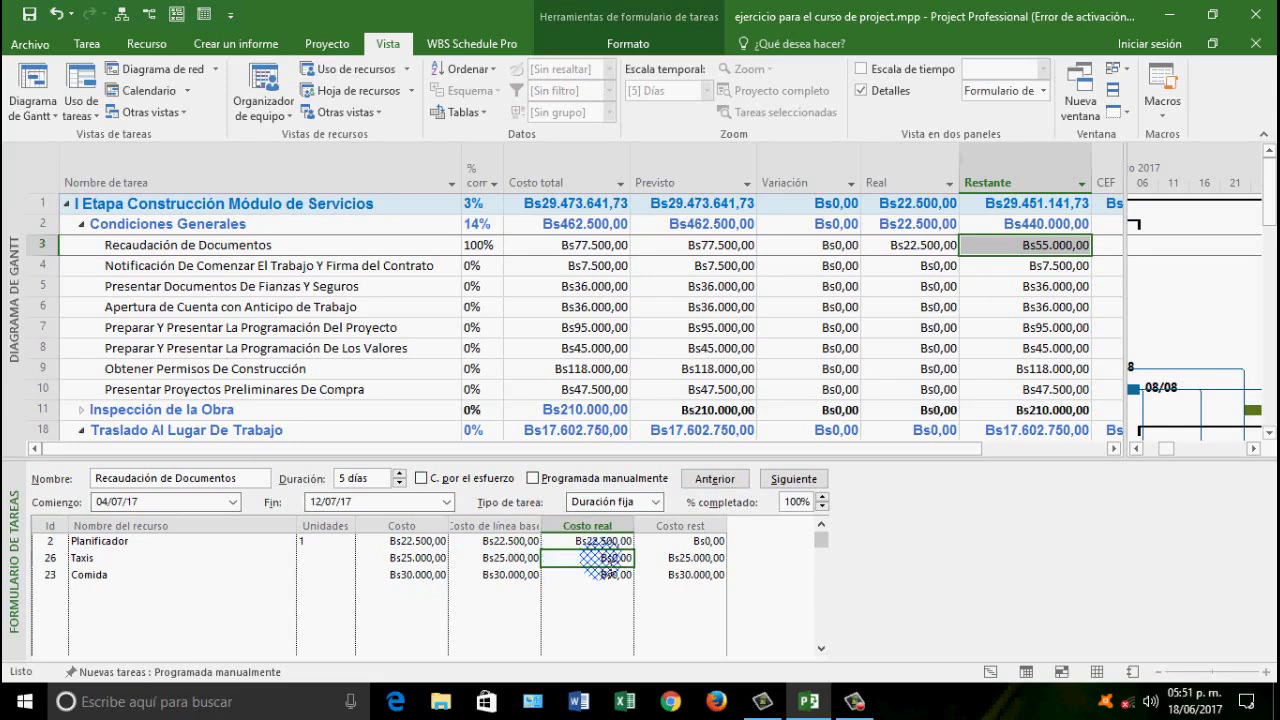
{"action": "type", "text": "25000"}
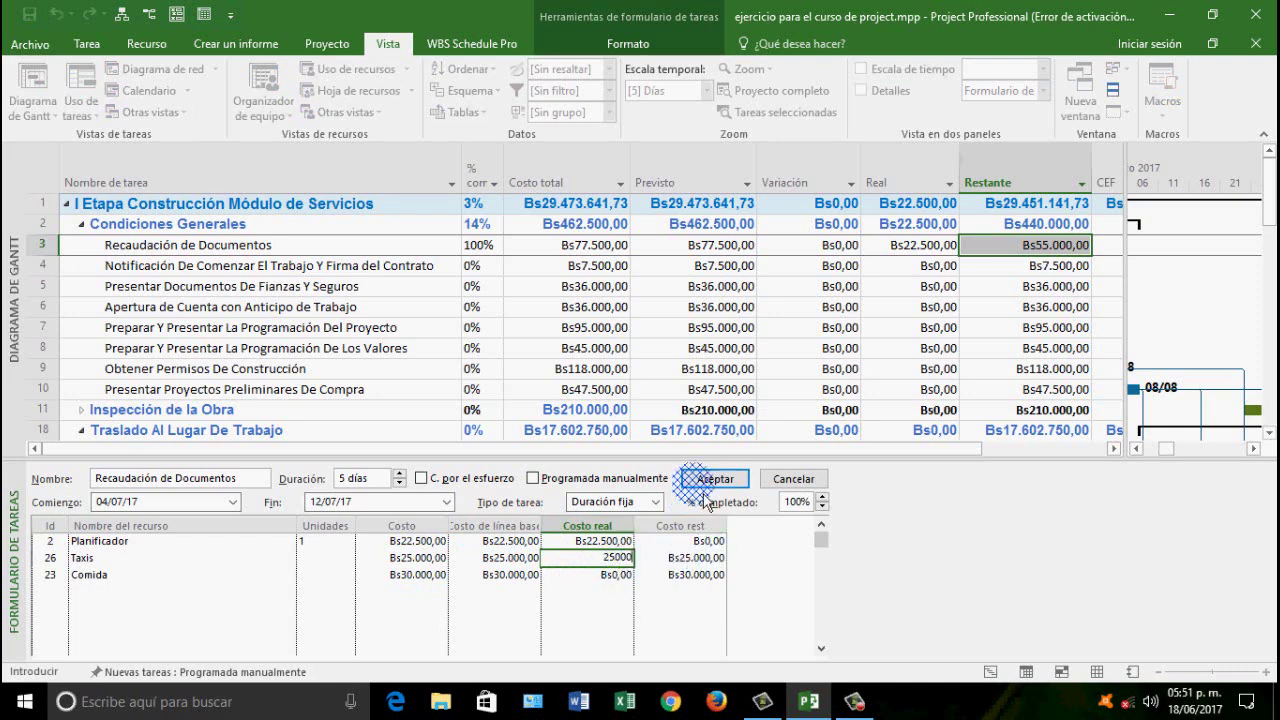
{"action": "left_click", "coordinate": [706, 484]}
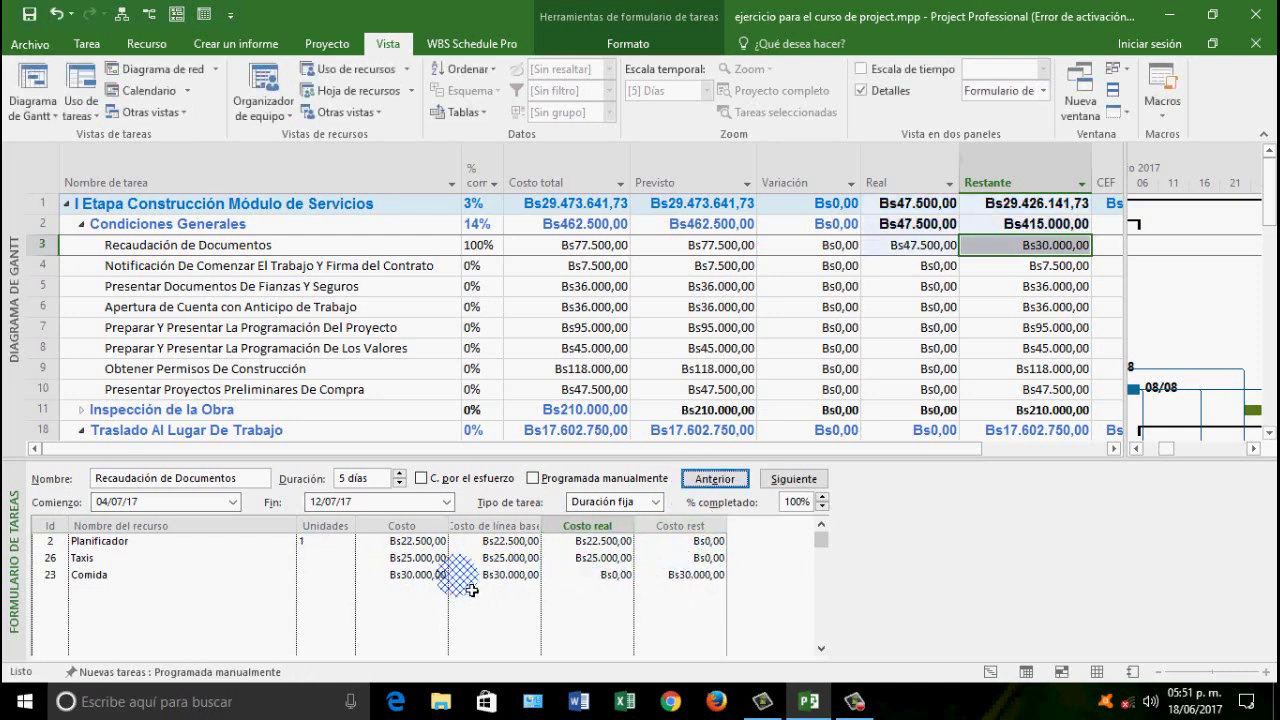
Set the actual cost of the Comida resource to 30000 in the task form and accept the change
{"action": "left_click", "coordinate": [607, 578]}
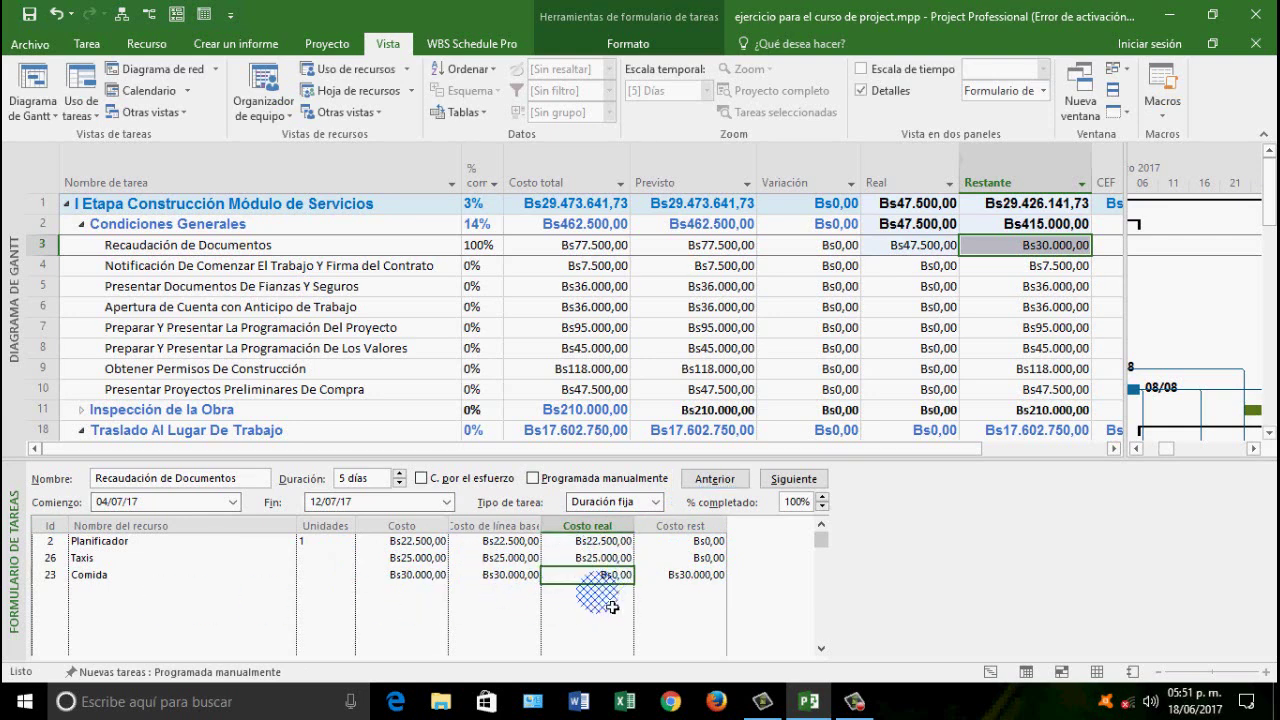
{"action": "type", "text": "300"}
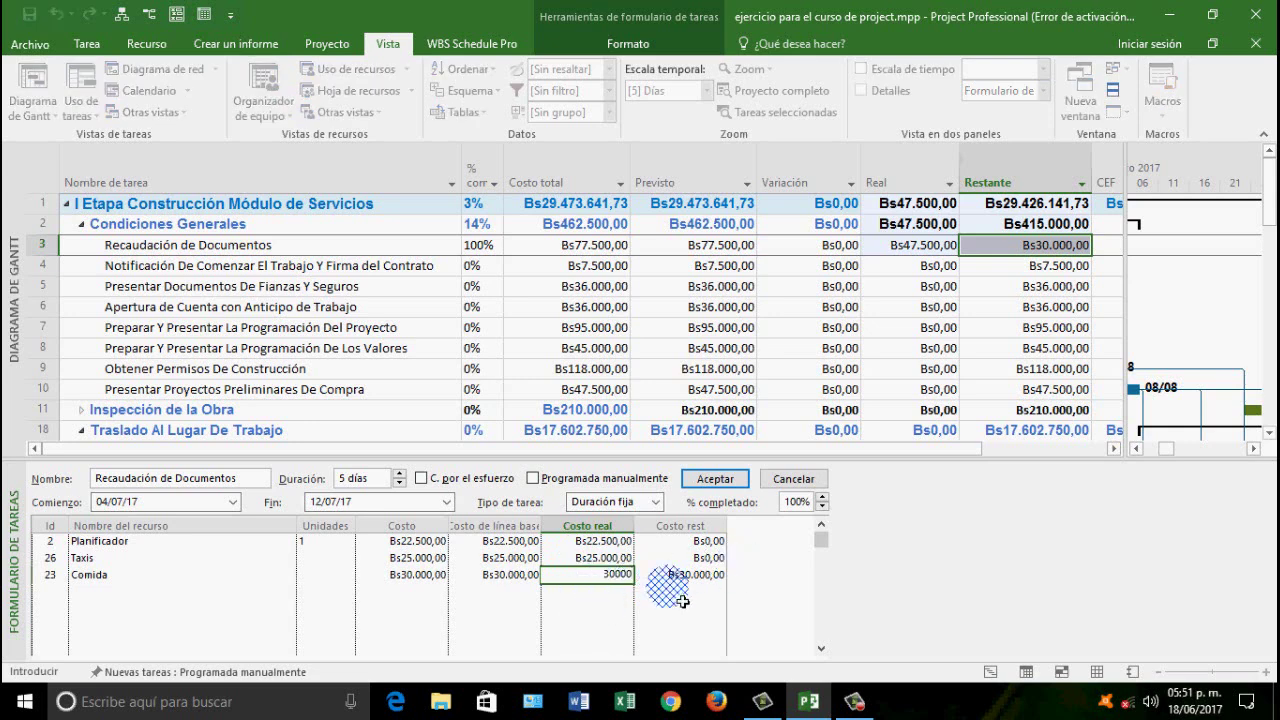
{"action": "left_click", "coordinate": [715, 478]}
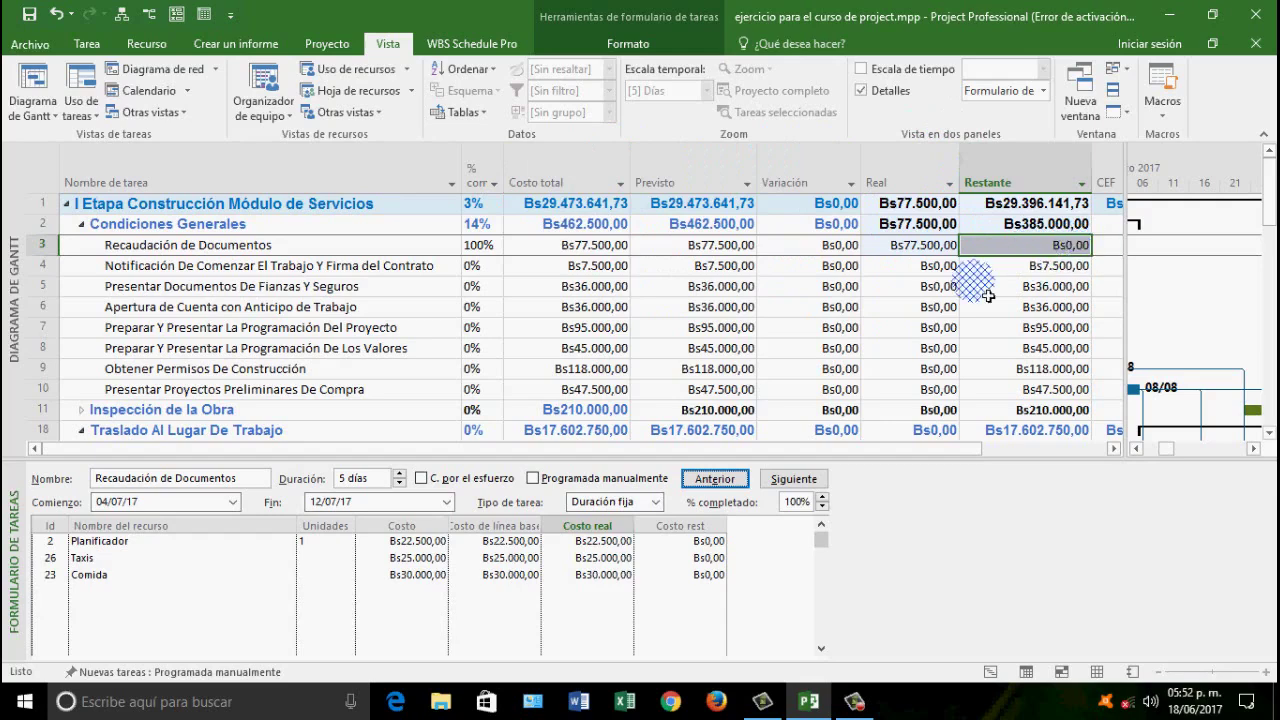
Review the costs and completion percentages of the whole project and Recaudación de Documentos in the budget table
{"action": "key", "text": "Up"}
{"action": "key", "text": "Up"}
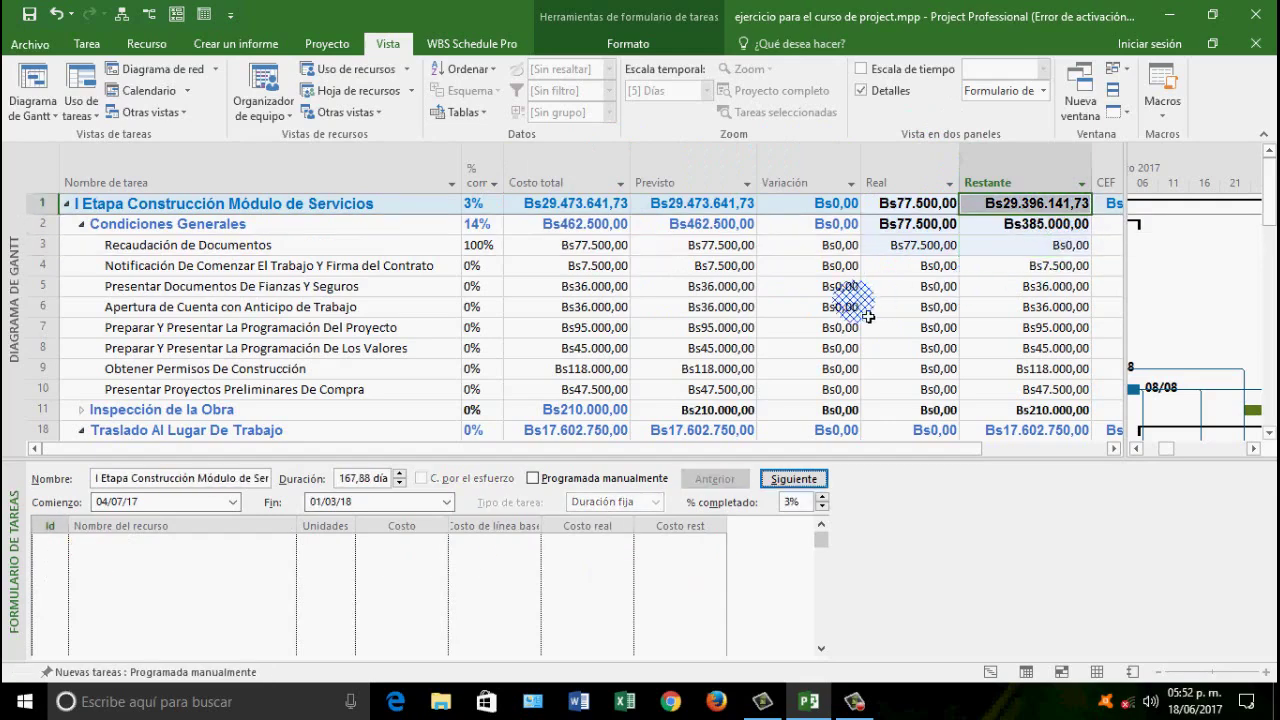
{"action": "left_click", "coordinate": [495, 256]}
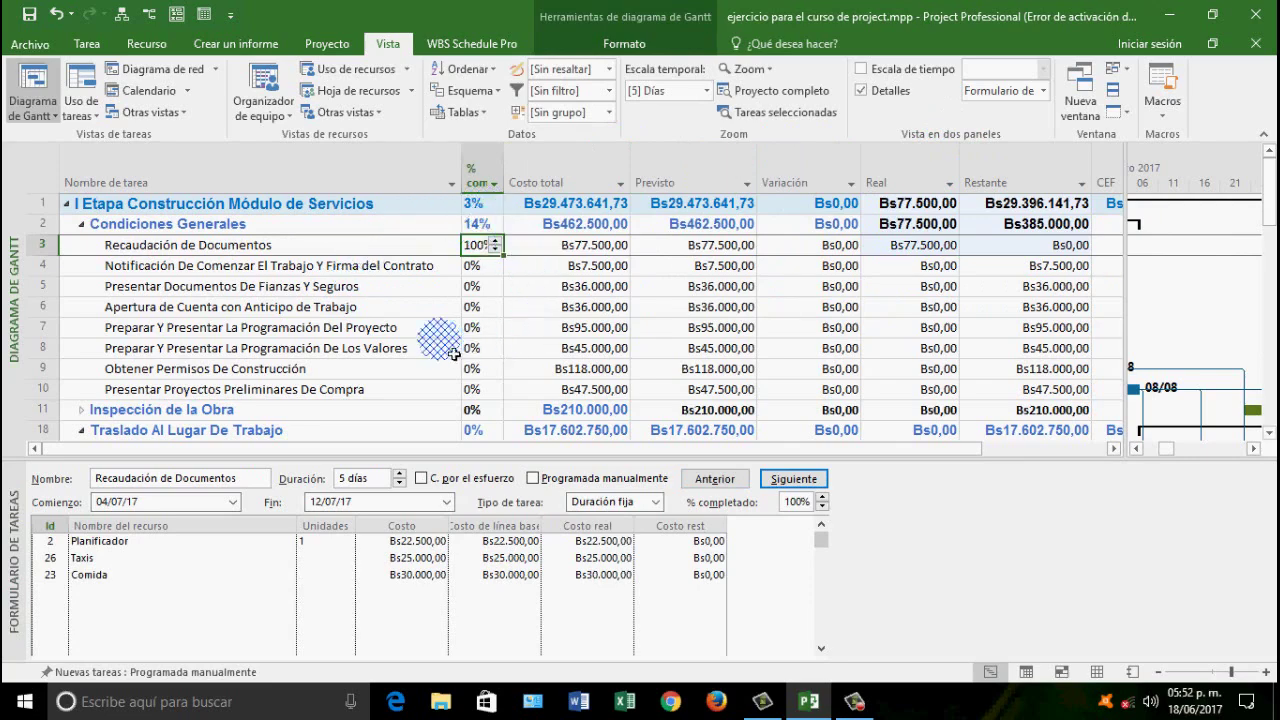
{"action": "scroll", "coordinate": [495, 290], "scroll_direction": "down", "scroll_amount": 3}
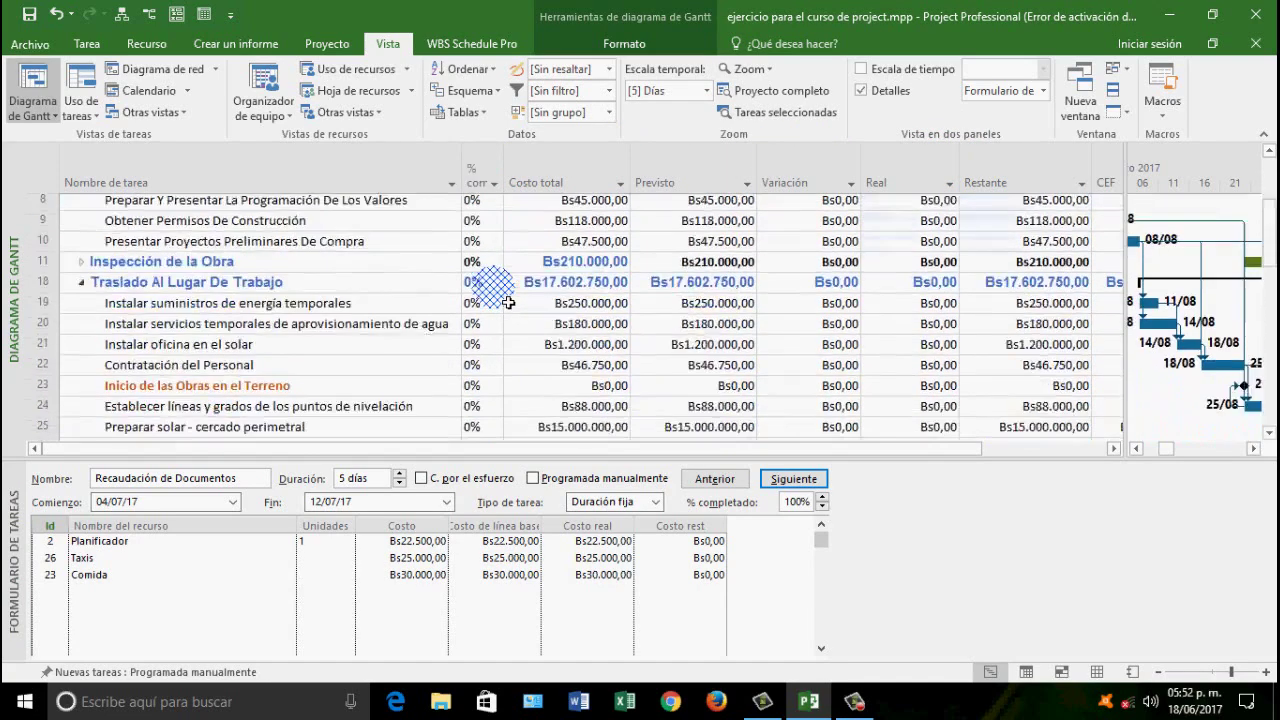
{"action": "scroll", "coordinate": [490, 260], "scroll_direction": "up", "scroll_amount": 3}
{"action": "left_click", "coordinate": [472, 204]}
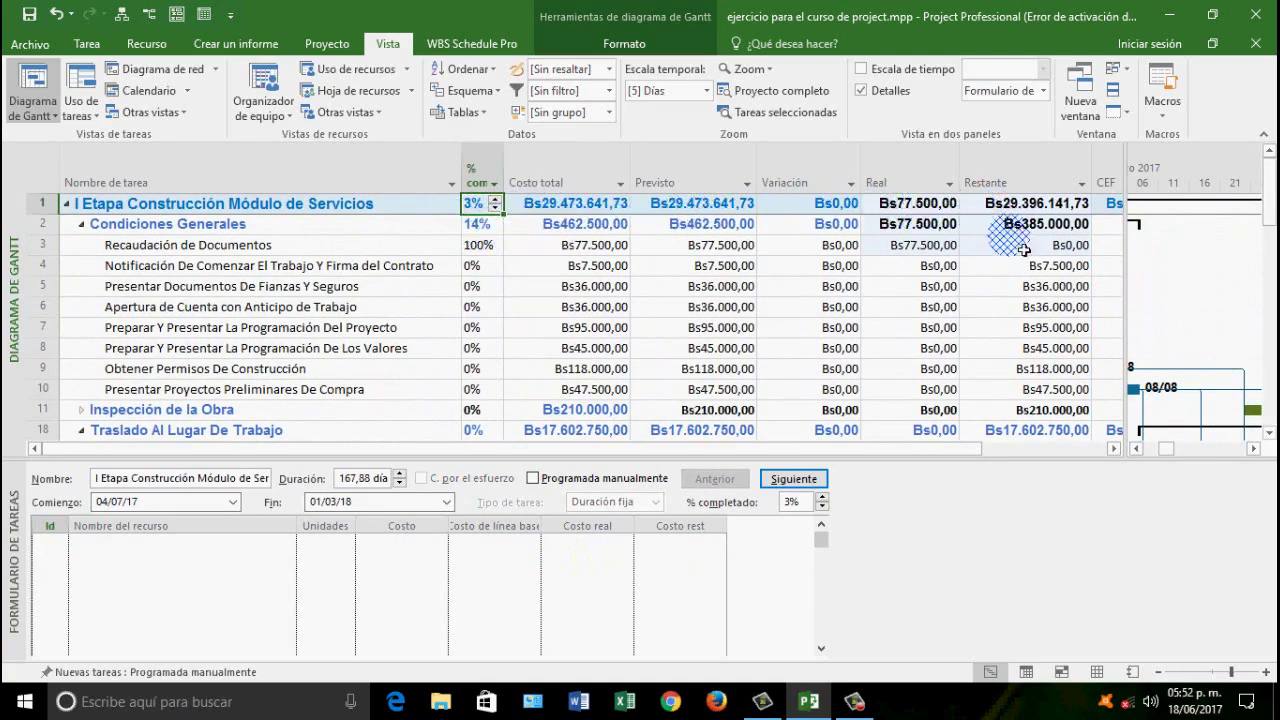
Change to the Control de Trabajo table and review the percentage of work completed across the tasks
{"action": "left_click", "coordinate": [476, 113]}
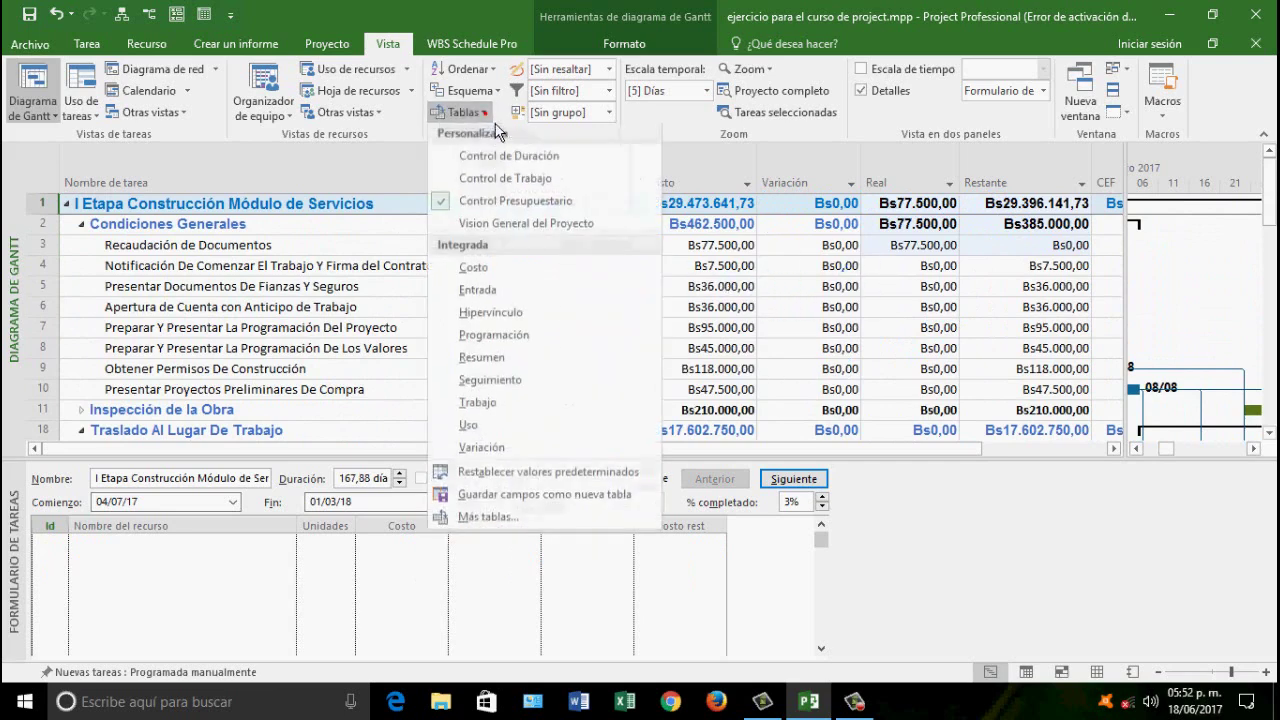
{"action": "left_click", "coordinate": [495, 177]}
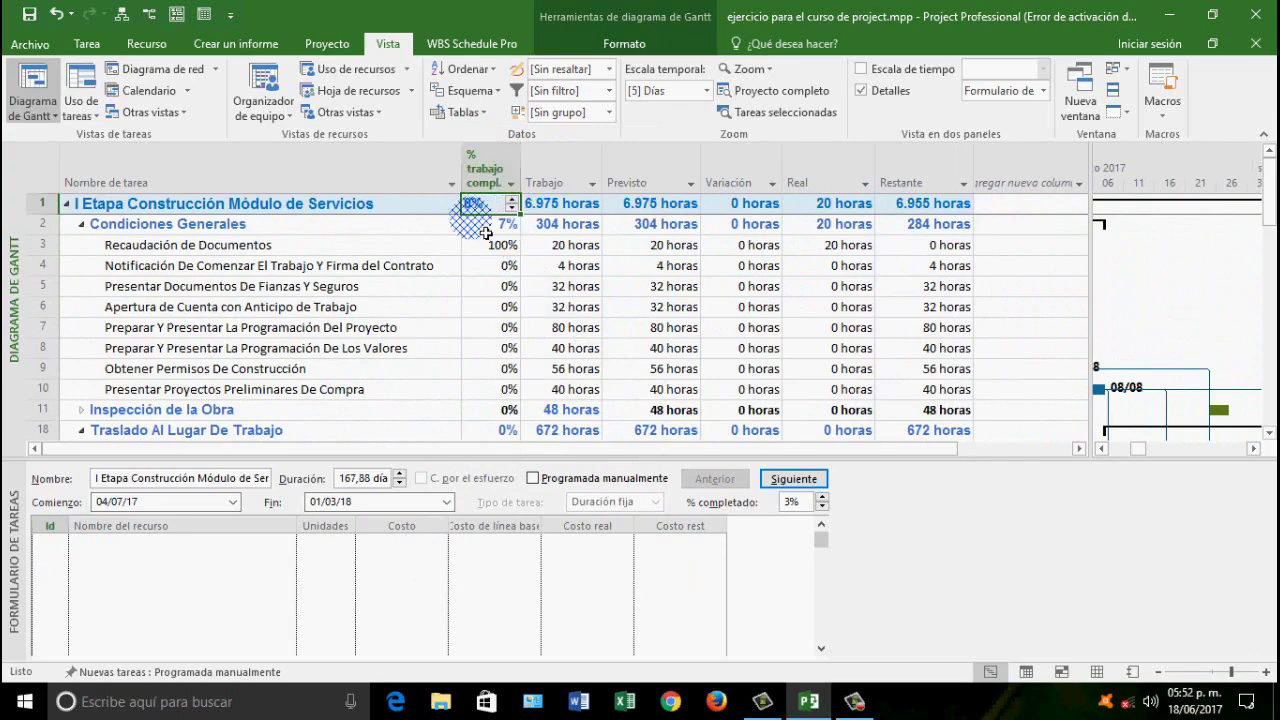
{"action": "scroll", "coordinate": [532, 302], "scroll_direction": "down", "scroll_amount": 2}
{"action": "scroll", "coordinate": [532, 302], "scroll_direction": "up", "scroll_amount": 2}
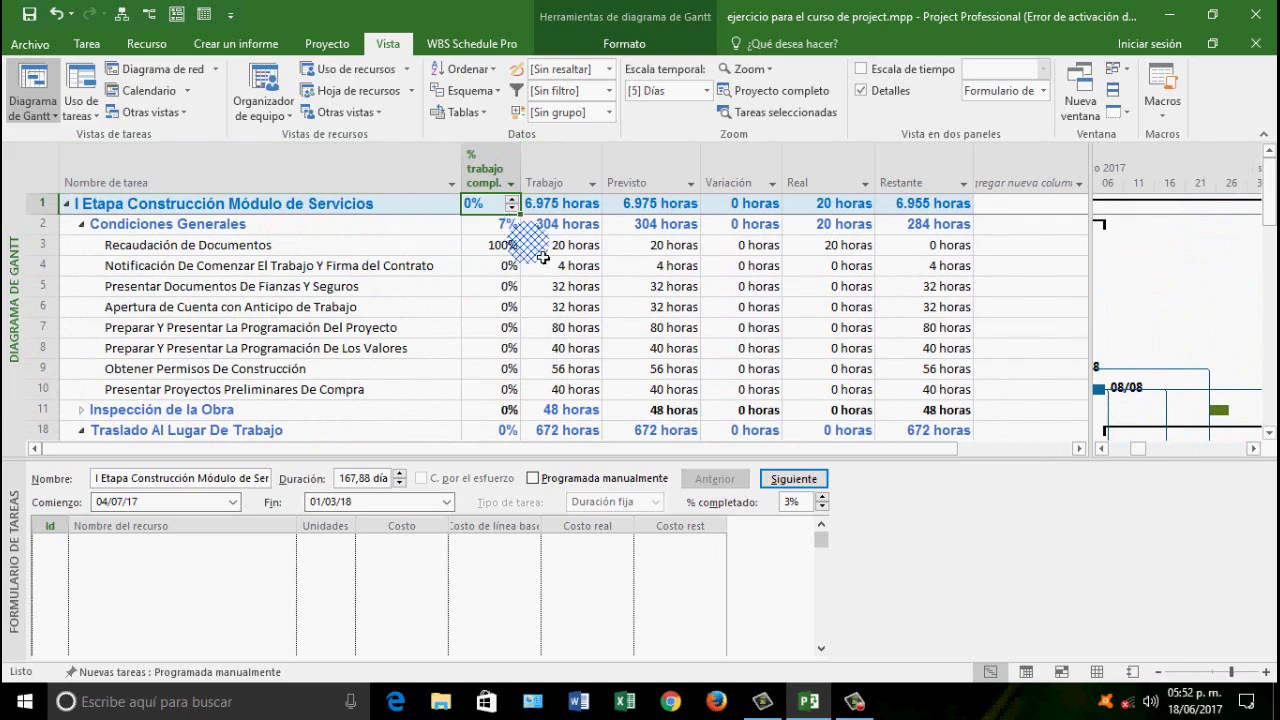
Change to the Control de Duración table and check the remaining duration of Recaudación de Documentos, Condiciones Generales and the whole project
{"action": "left_click", "coordinate": [486, 117]}
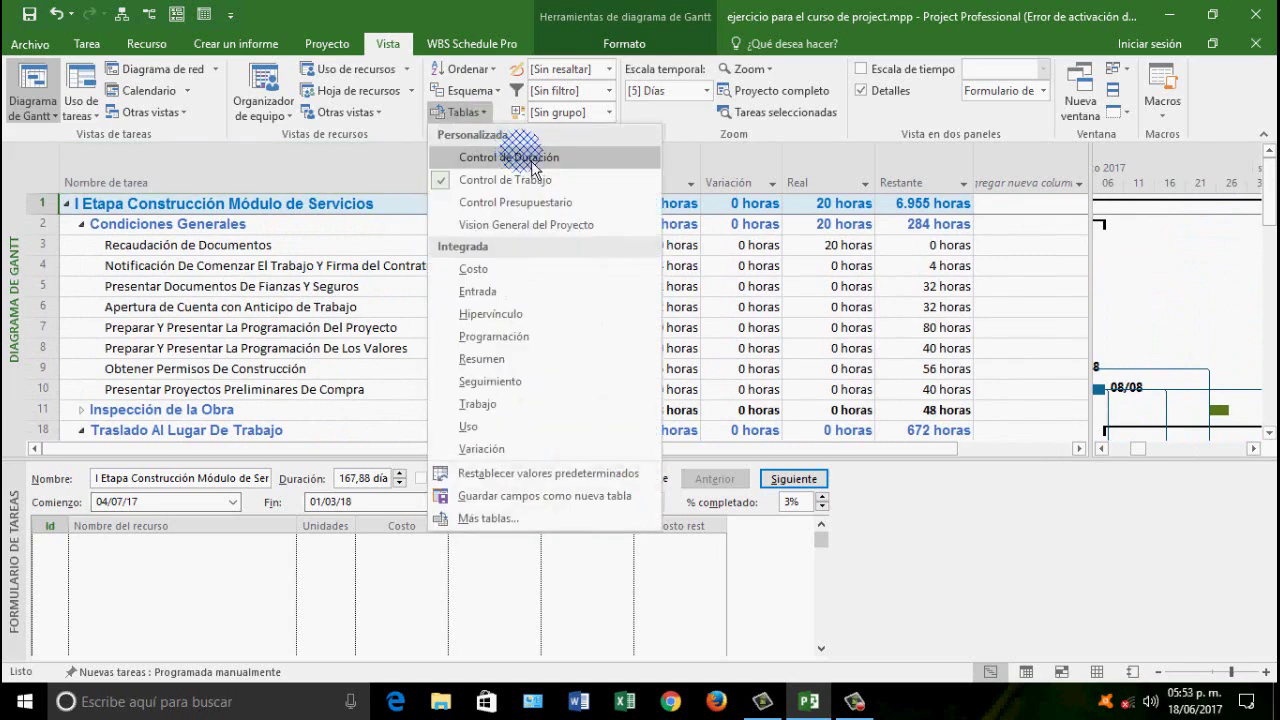
{"action": "left_click", "coordinate": [530, 152]}
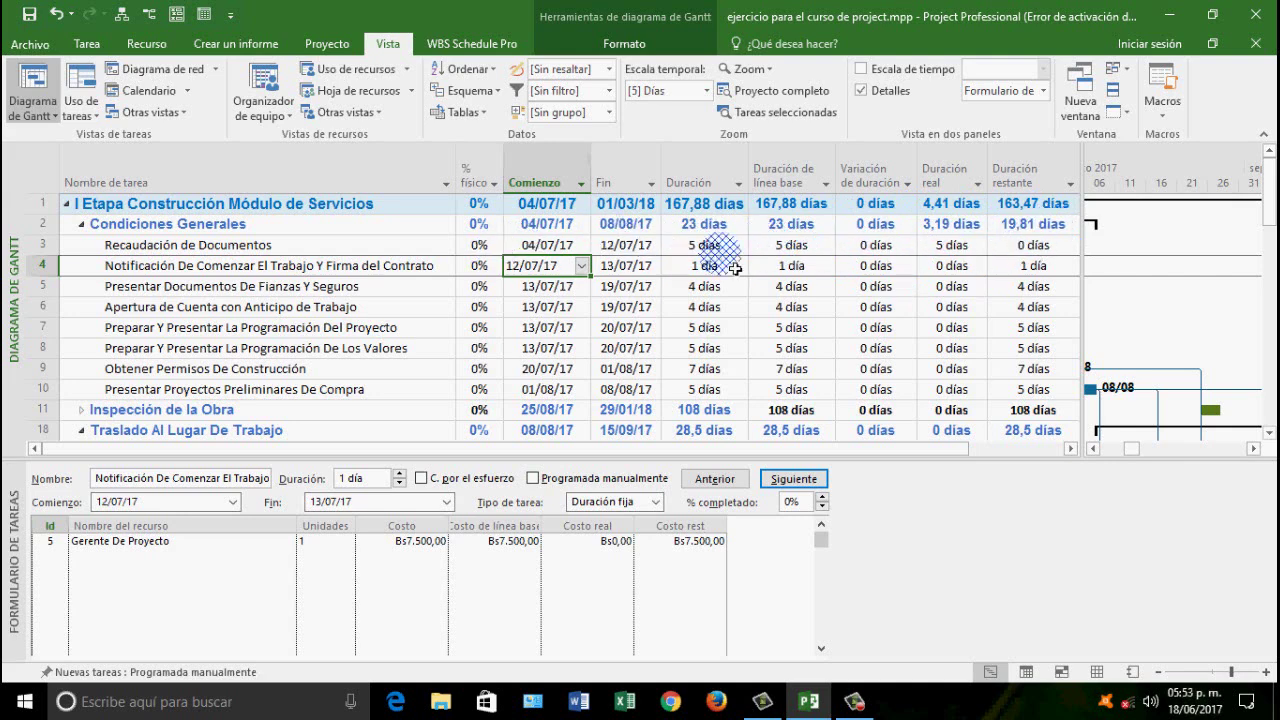
{"action": "left_click", "coordinate": [1025, 245]}
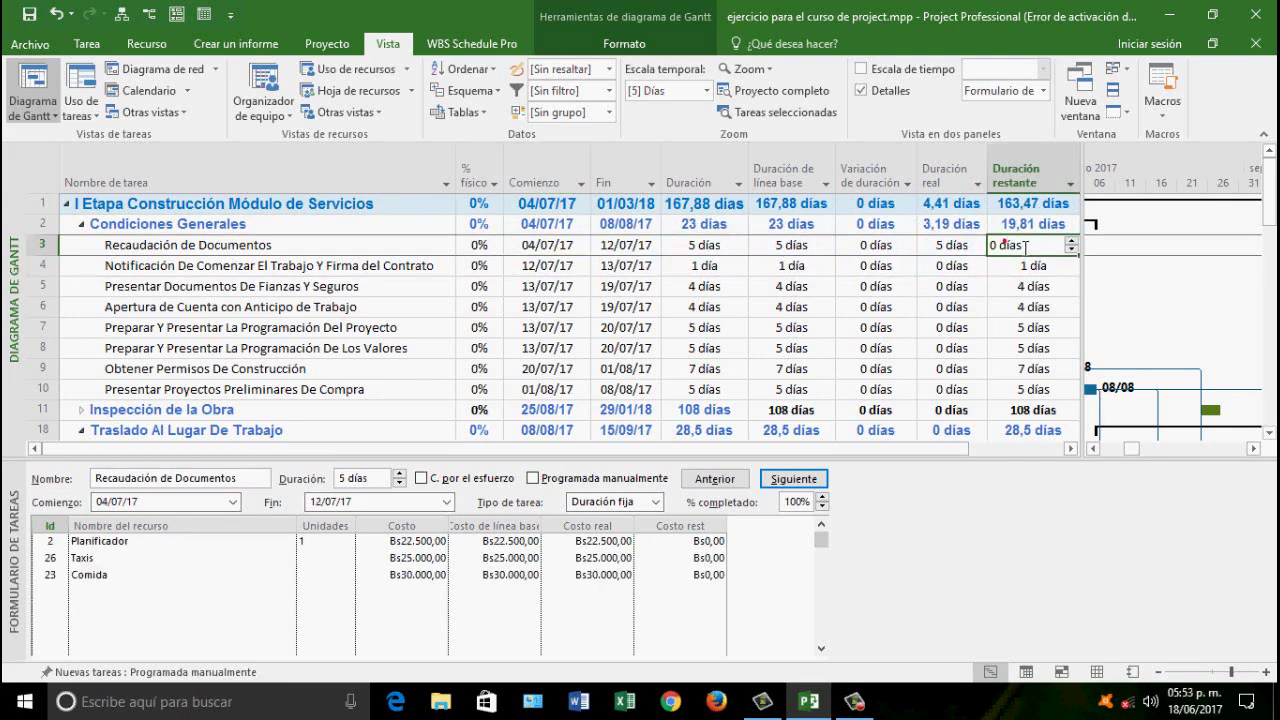
{"action": "left_click", "coordinate": [1033, 229]}
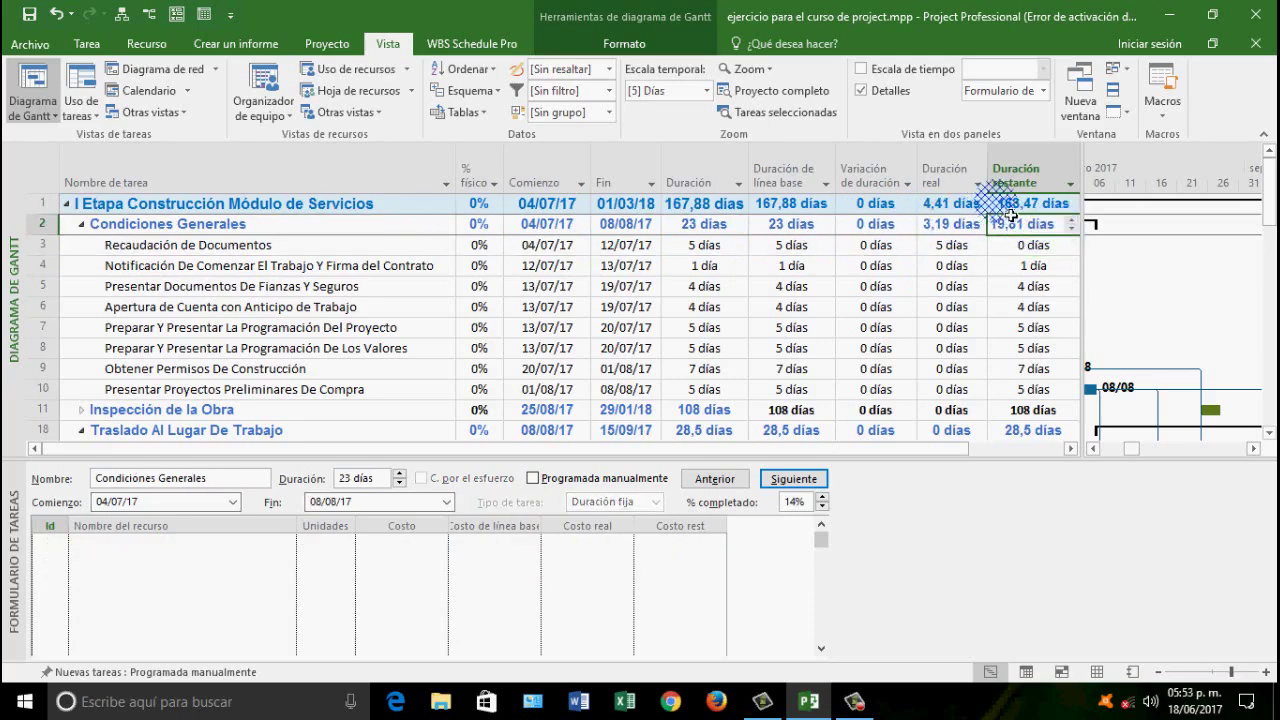
{"action": "left_click", "coordinate": [1008, 205]}
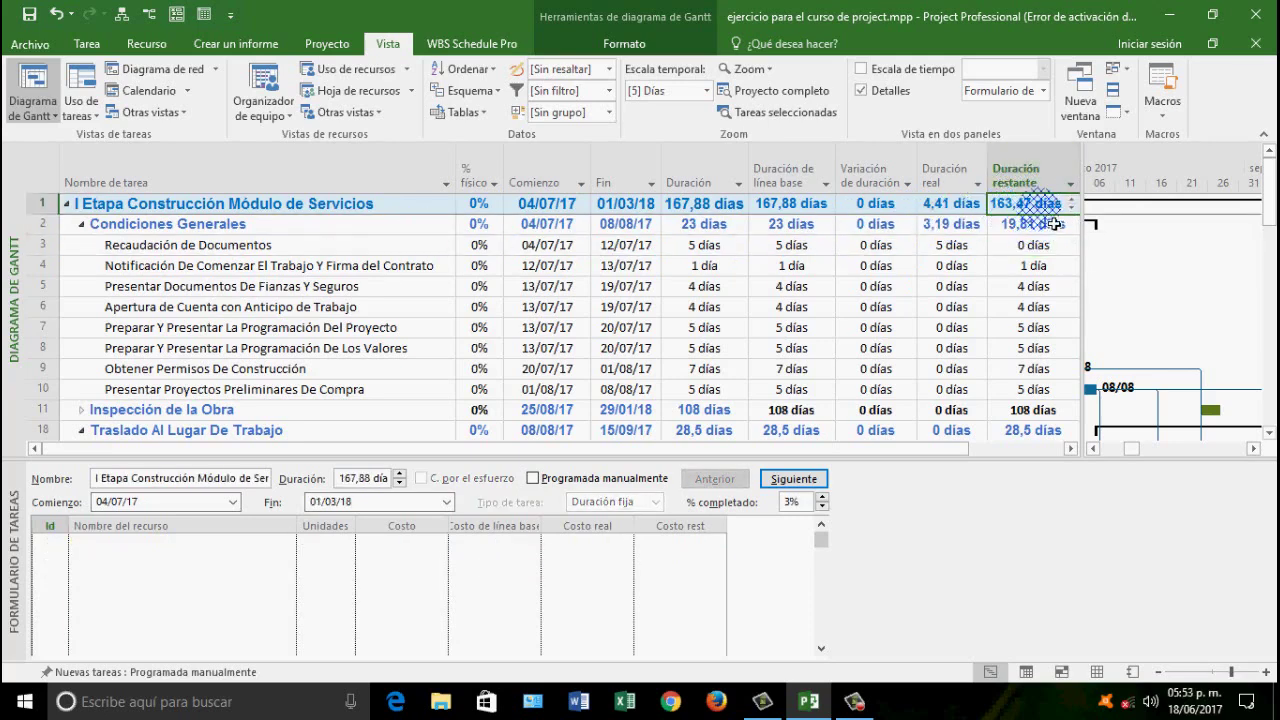
Widen the duration table to expose the start and finish variation columns and review them across the tasks
{"action": "left_click_drag", "start_coordinate": [1090, 222], "coordinate": [1246, 240]}
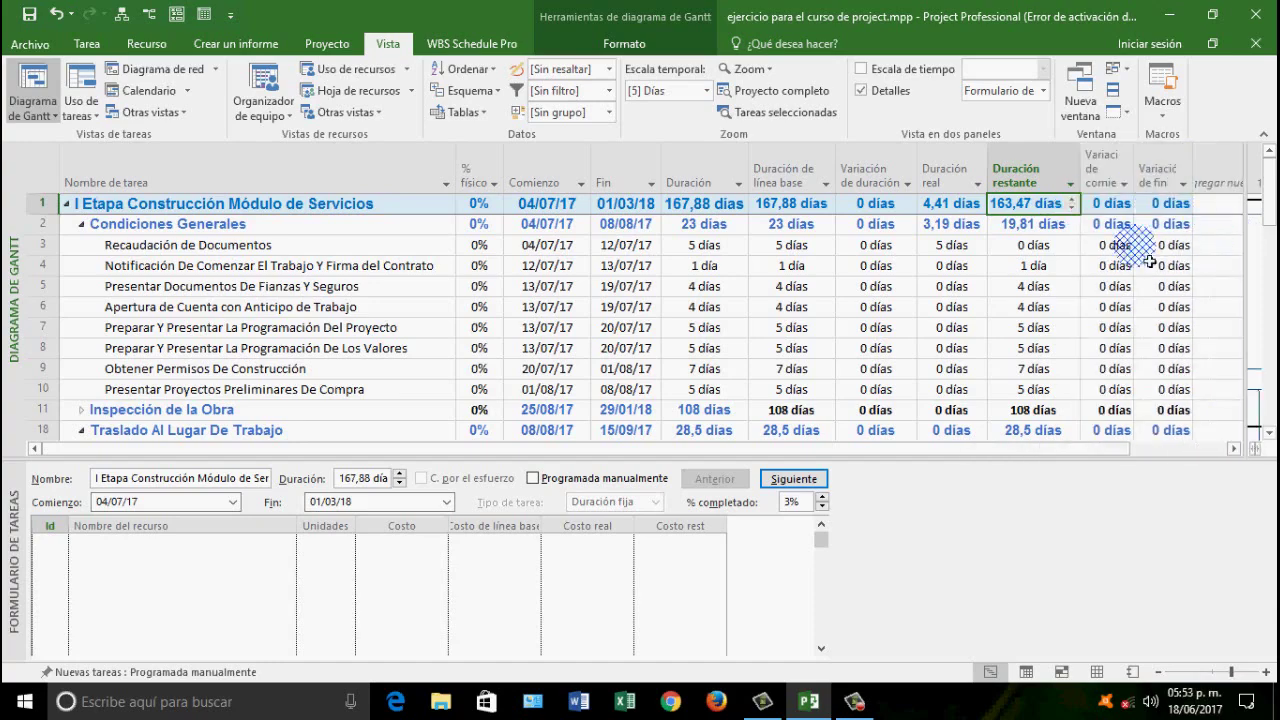
{"action": "scroll", "coordinate": [1122, 309], "scroll_direction": "down", "scroll_amount": 8}
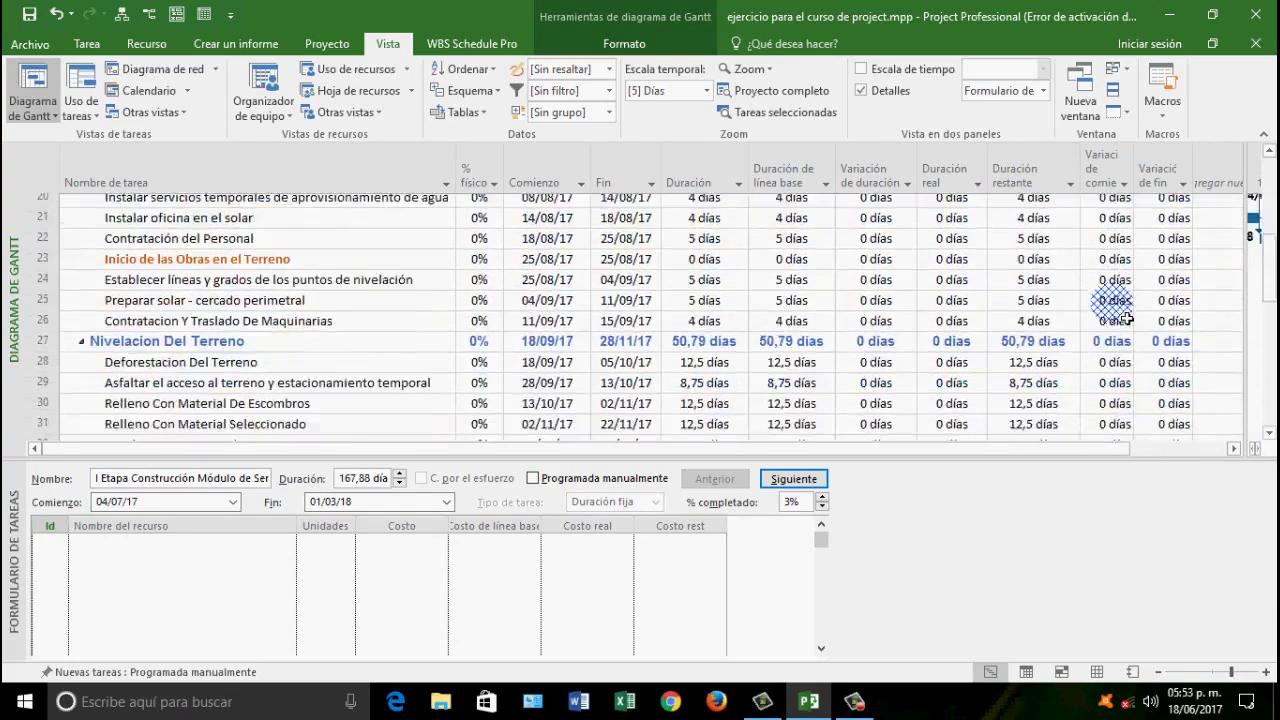
{"action": "scroll", "coordinate": [1122, 309], "scroll_direction": "up", "scroll_amount": 8}
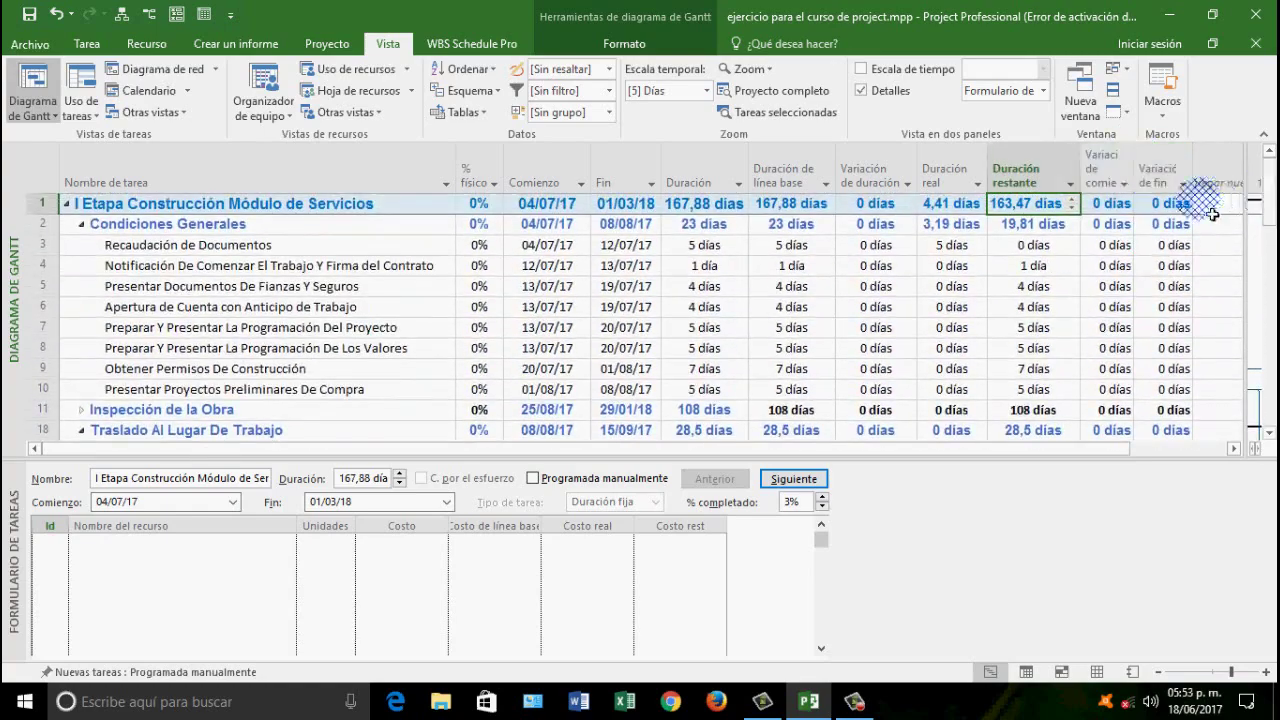
Return to the Control Presupuestario table and widen it to review all budget columns from total cost to CEF
{"action": "left_click", "coordinate": [484, 112]}
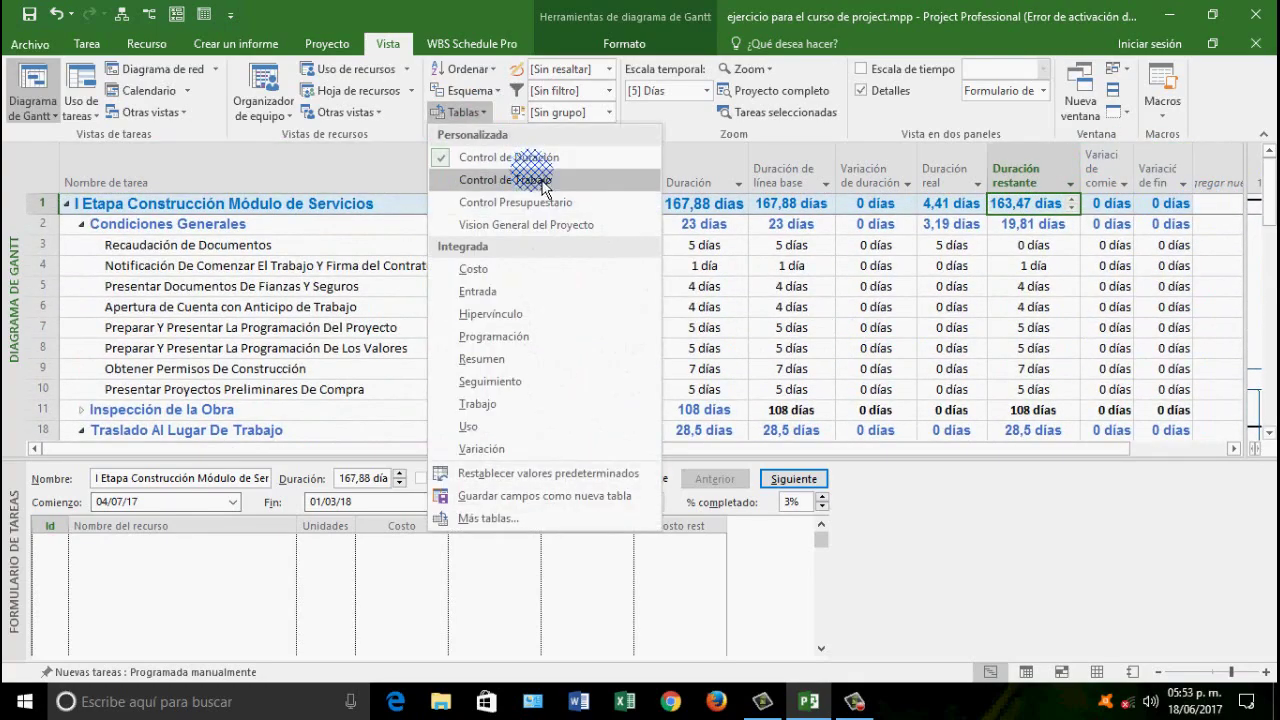
{"action": "left_click", "coordinate": [578, 205]}
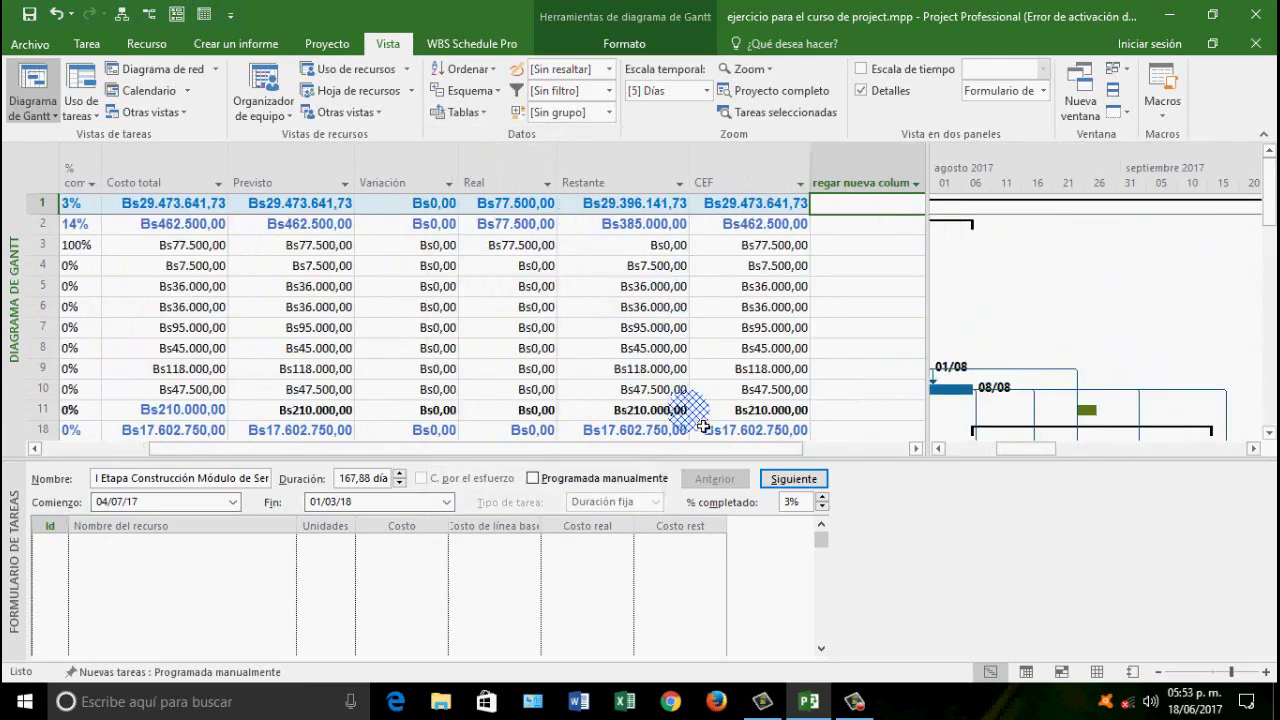
{"action": "left_click_drag", "start_coordinate": [680, 450], "coordinate": [540, 452]}
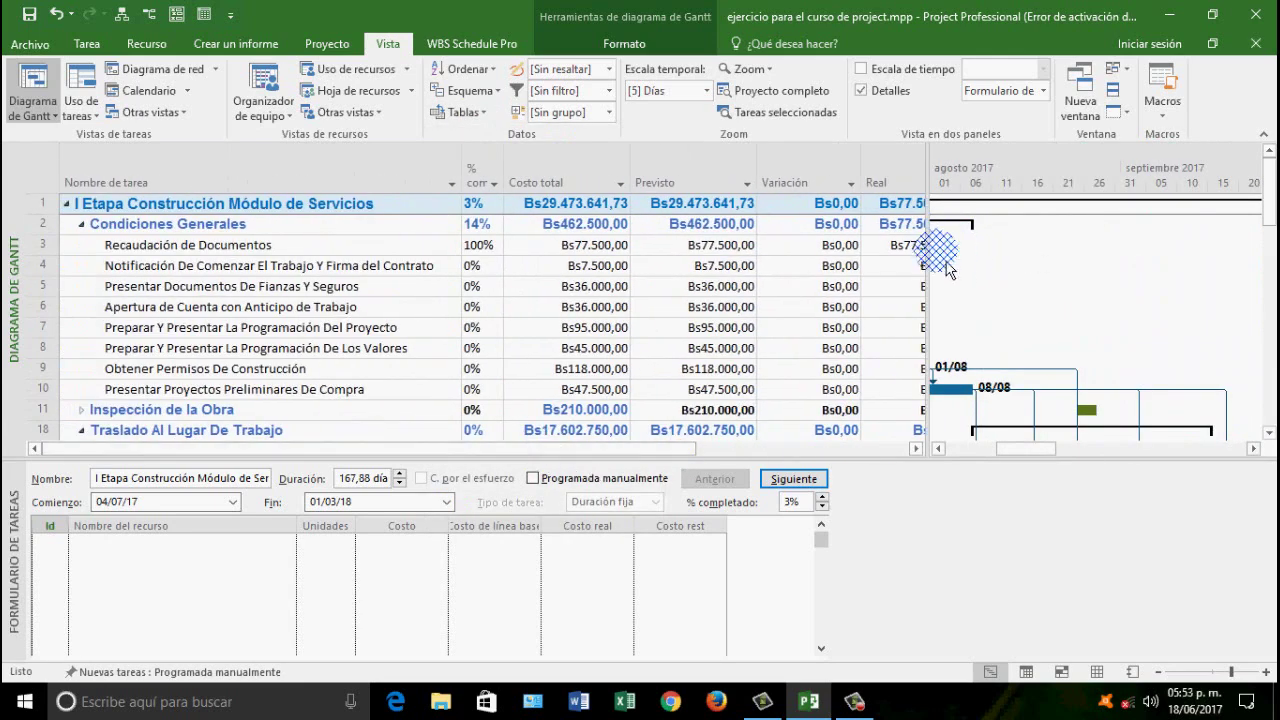
{"action": "left_click_drag", "start_coordinate": [928, 249], "coordinate": [1260, 250]}
{"action": "mouse_move", "coordinate": [720, 236]}
{"action": "left_mouse_down"}
{"action": "mouse_move", "coordinate": [1208, 292]}
{"action": "mouse_move", "coordinate": [1234, 209]}
{"action": "mouse_move", "coordinate": [1167, 365]}
{"action": "mouse_move", "coordinate": [1100, 200]}
{"action": "mouse_move", "coordinate": [1165, 216]}
{"action": "mouse_move", "coordinate": [946, 98]}
{"action": "mouse_move", "coordinate": [613, 222]}
{"action": "mouse_move", "coordinate": [811, 600]}
{"action": "left_mouse_up"}
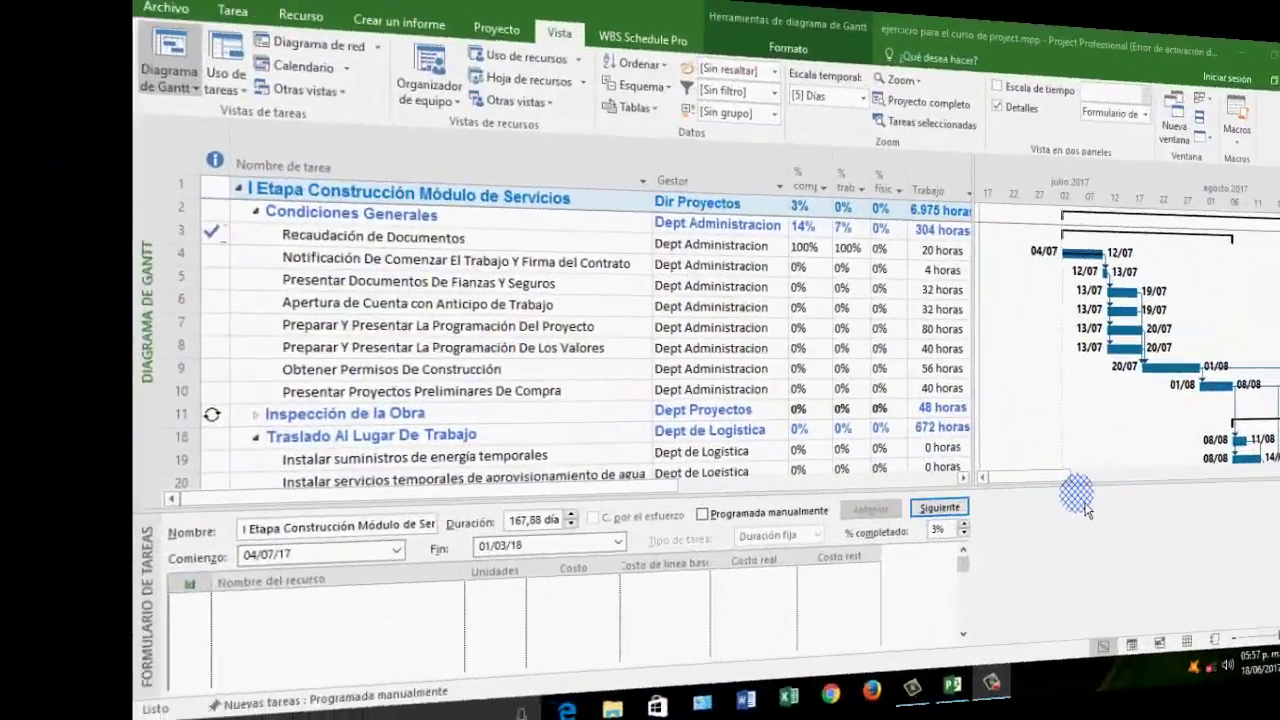
Apply the Vision General del Proyecto table and examine the indicator column beside Recaudación de Documentos
{"action": "mouse_move", "coordinate": [1077, 486]}
{"action": "left_mouse_down"}
{"action": "mouse_move", "coordinate": [543, 117]}
{"action": "mouse_move", "coordinate": [455, 125]}
{"action": "mouse_move", "coordinate": [498, 125]}
{"action": "left_mouse_up"}
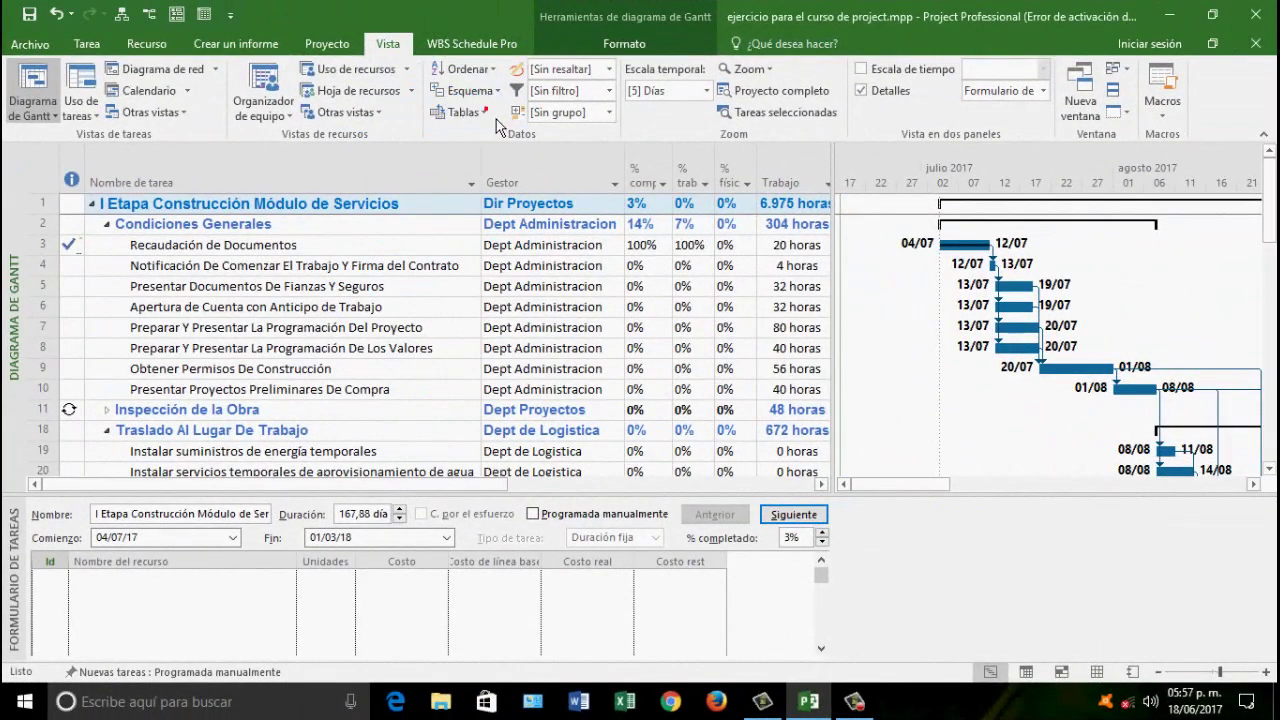
{"action": "left_click", "coordinate": [486, 112]}
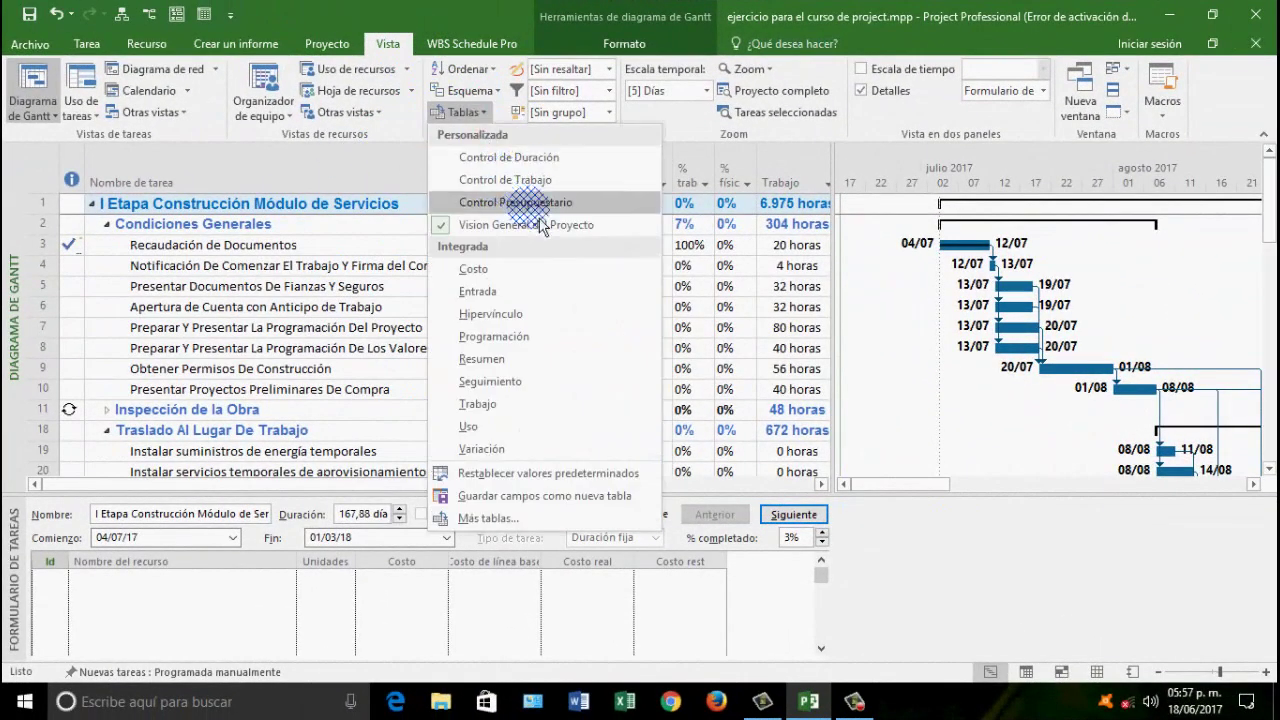
{"action": "left_click", "coordinate": [585, 235]}
{"action": "left_click_drag", "start_coordinate": [430, 484], "coordinate": [170, 497]}
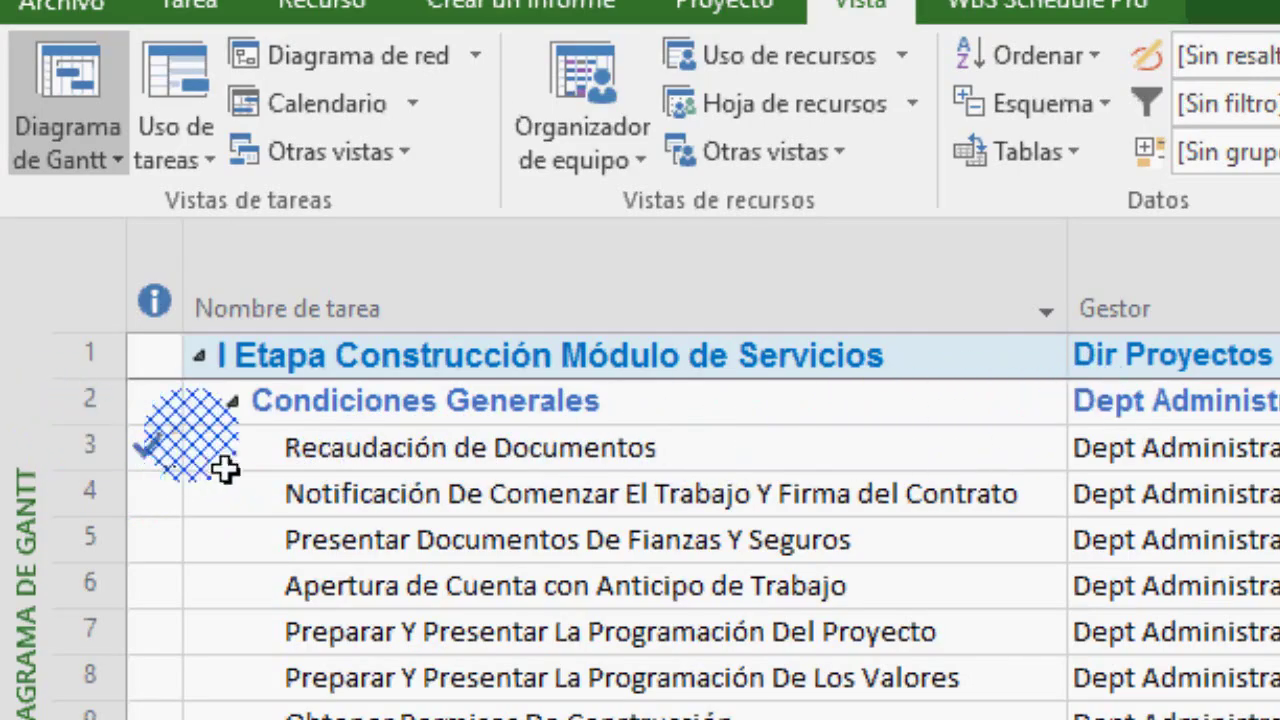
Widen the overview table to reach the Costo column and adjust the widths of its % completado, % trabajo and % físico columns
{"action": "left_click", "coordinate": [105, 452]}
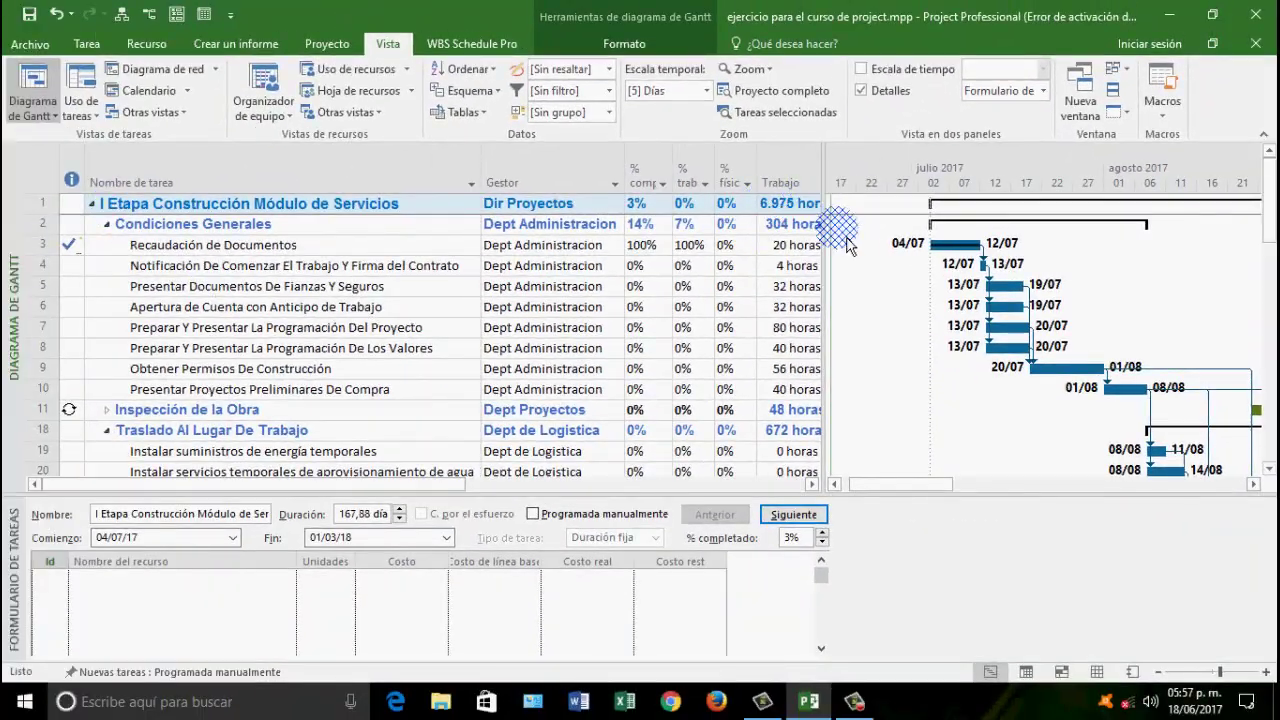
{"action": "left_click_drag", "start_coordinate": [824, 215], "coordinate": [897, 215]}
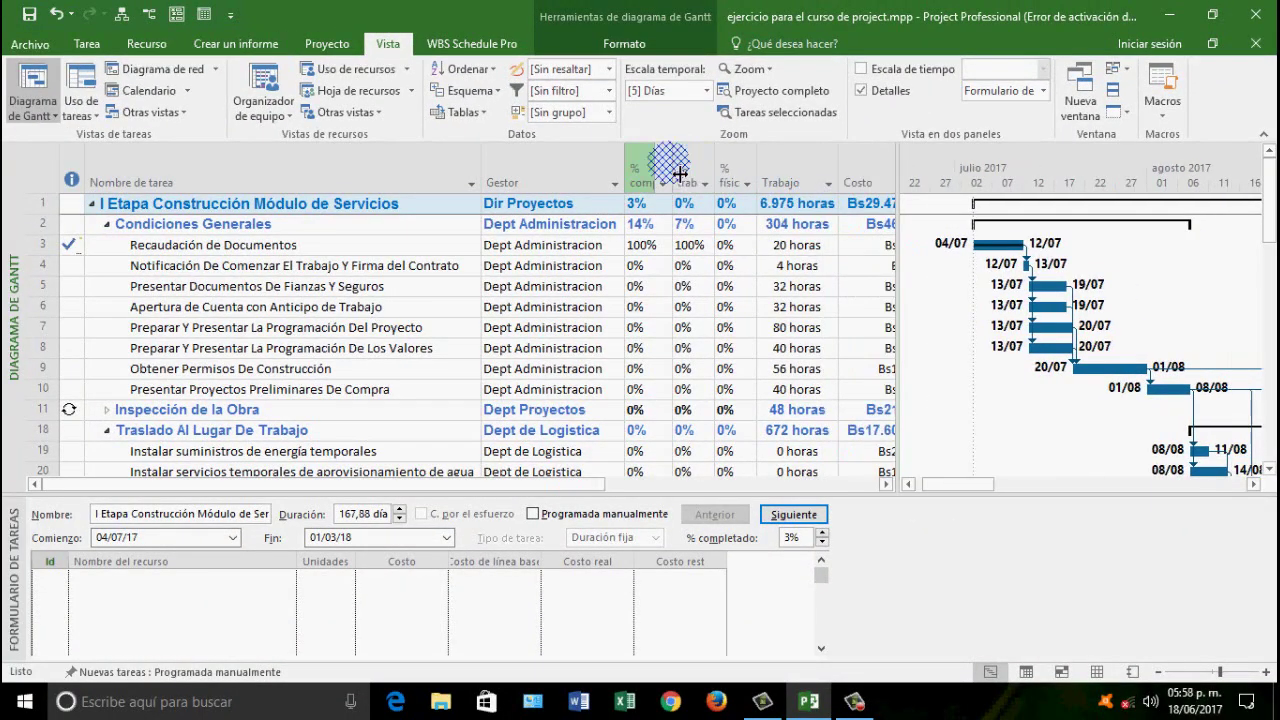
{"action": "left_click_drag", "start_coordinate": [688, 175], "coordinate": [690, 174]}
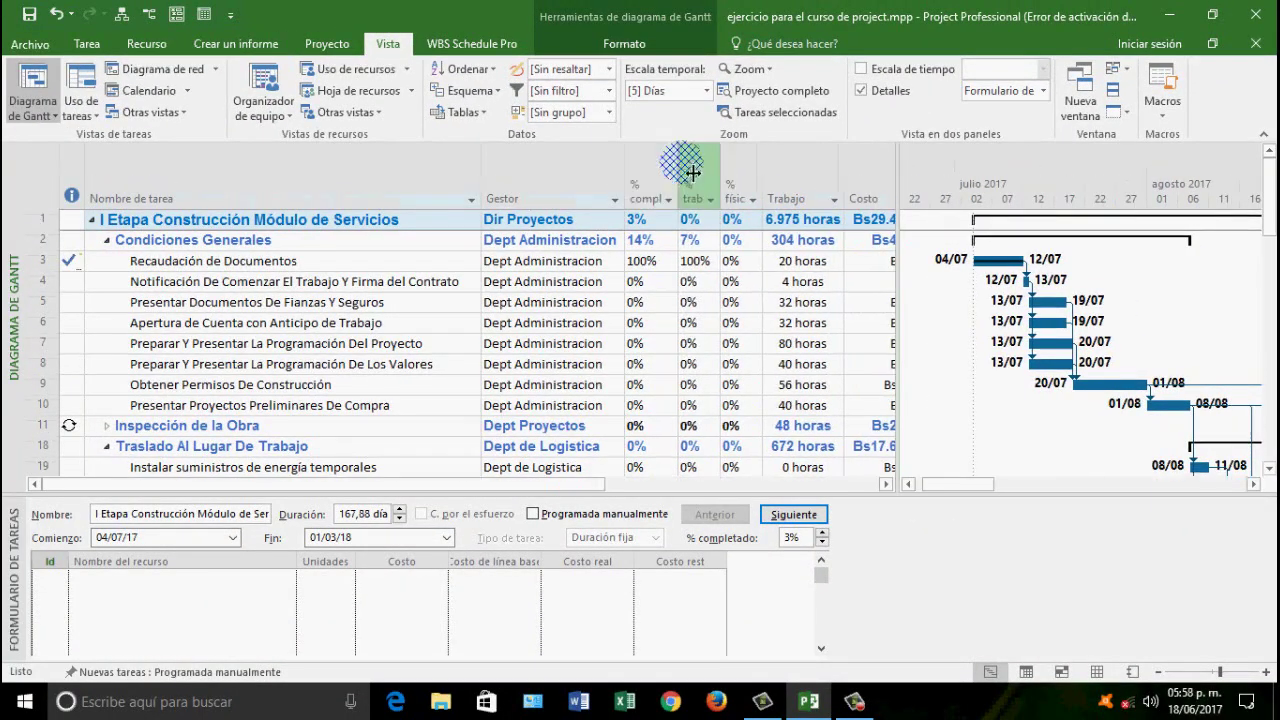
{"action": "left_click", "coordinate": [666, 266]}
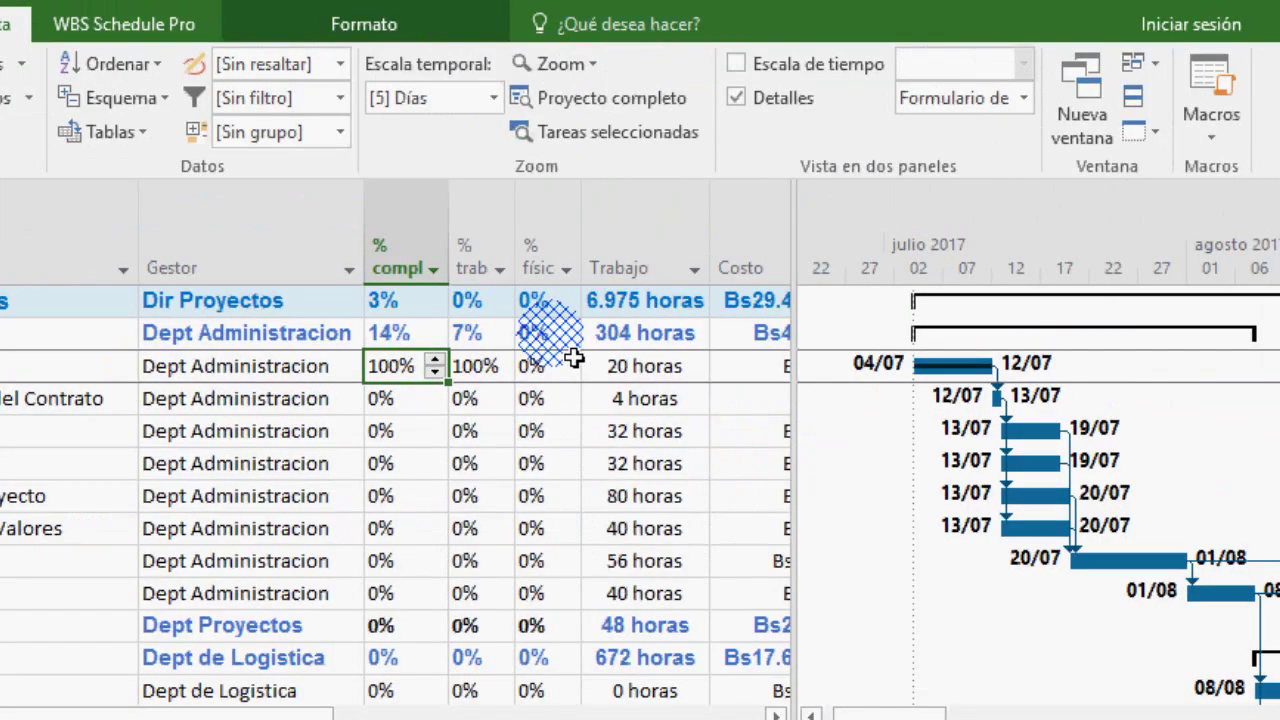
{"action": "double_click", "coordinate": [558, 243]}
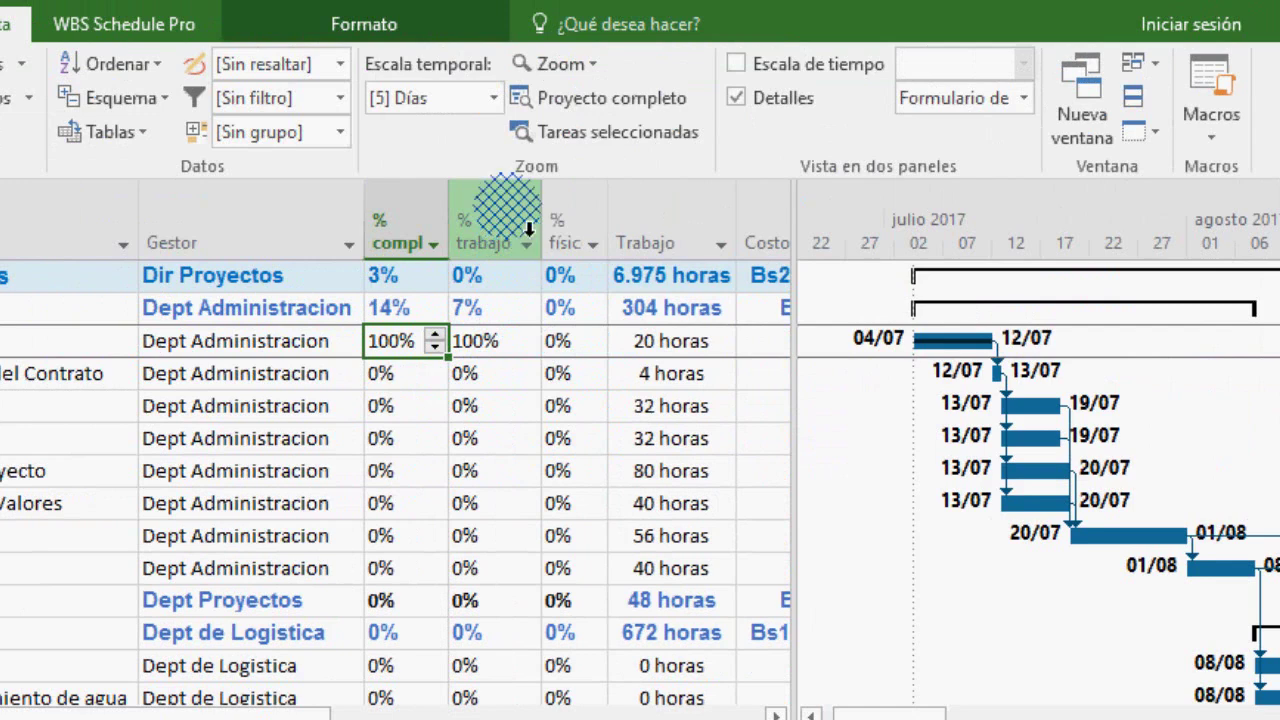
{"action": "left_click_drag", "start_coordinate": [552, 216], "coordinate": [510, 218]}
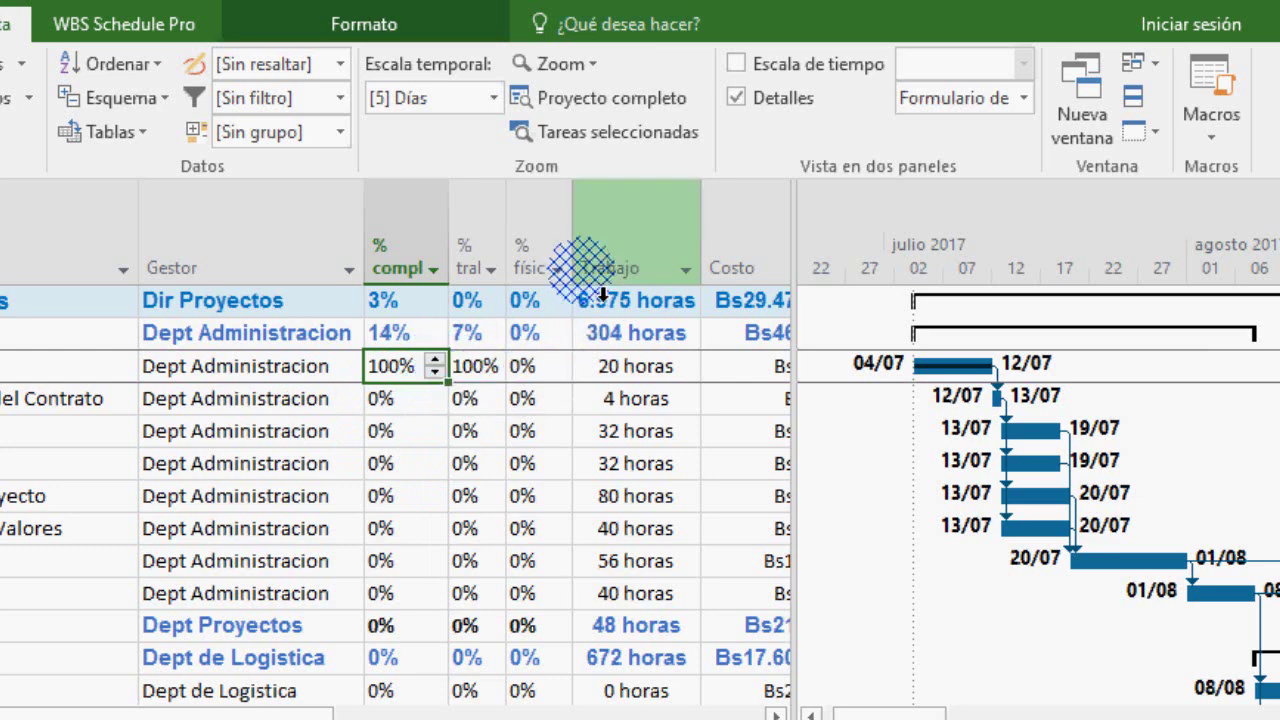
{"action": "left_click_drag", "start_coordinate": [576, 252], "coordinate": [586, 251]}
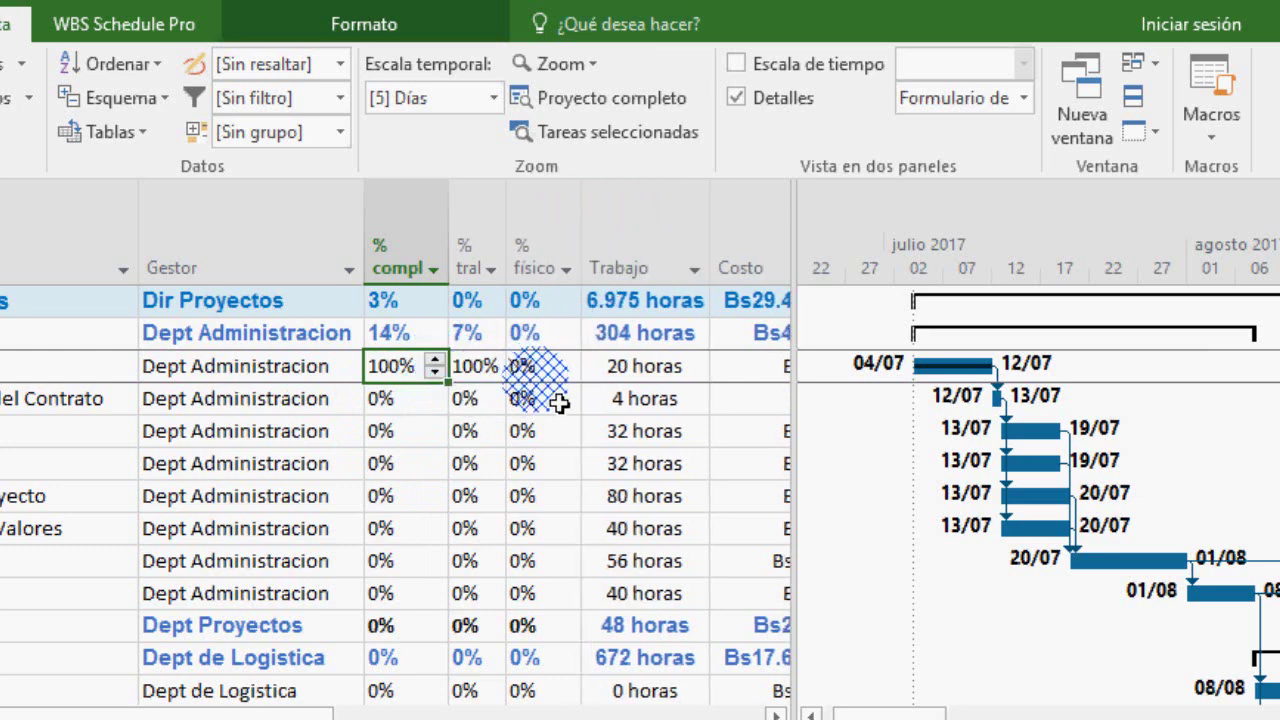
Set the % físico of Recaudación de Documentos to 100% and narrow the table to end at the Trabajo column
{"action": "left_click", "coordinate": [567, 368]}
{"action": "type", "text": "100"}
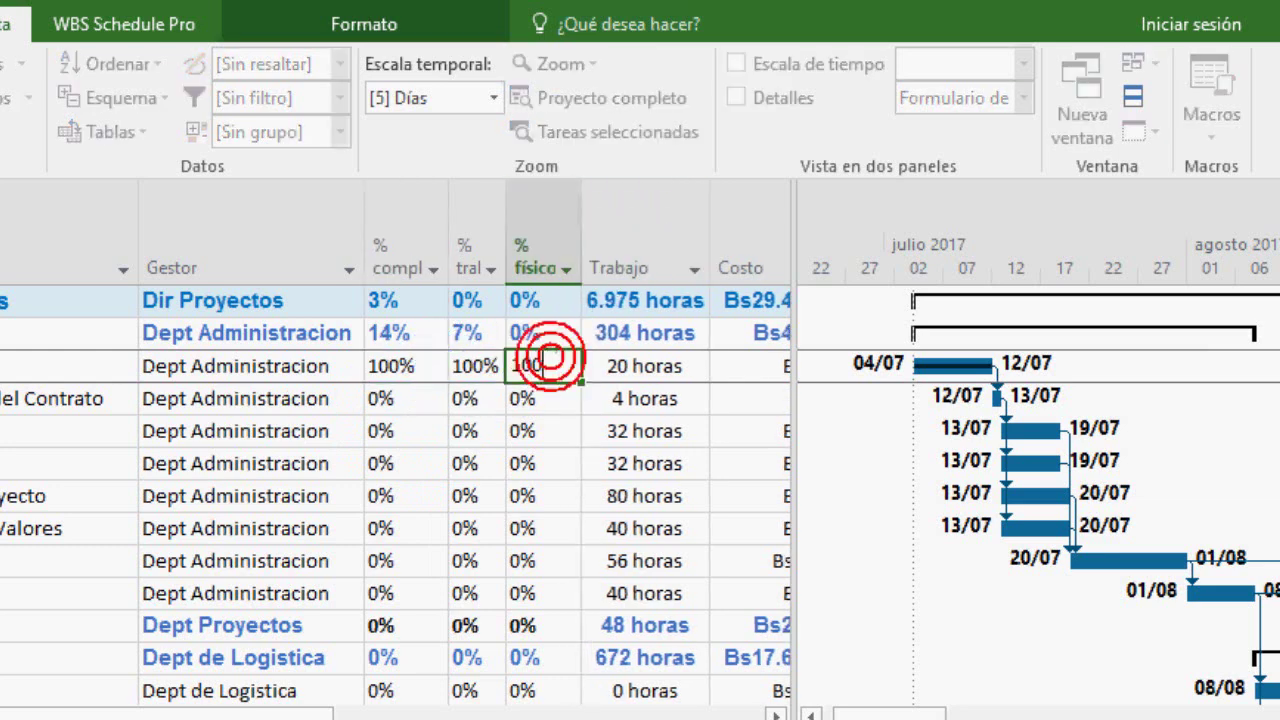
{"action": "left_click", "coordinate": [428, 408]}
{"action": "left_click", "coordinate": [563, 380]}
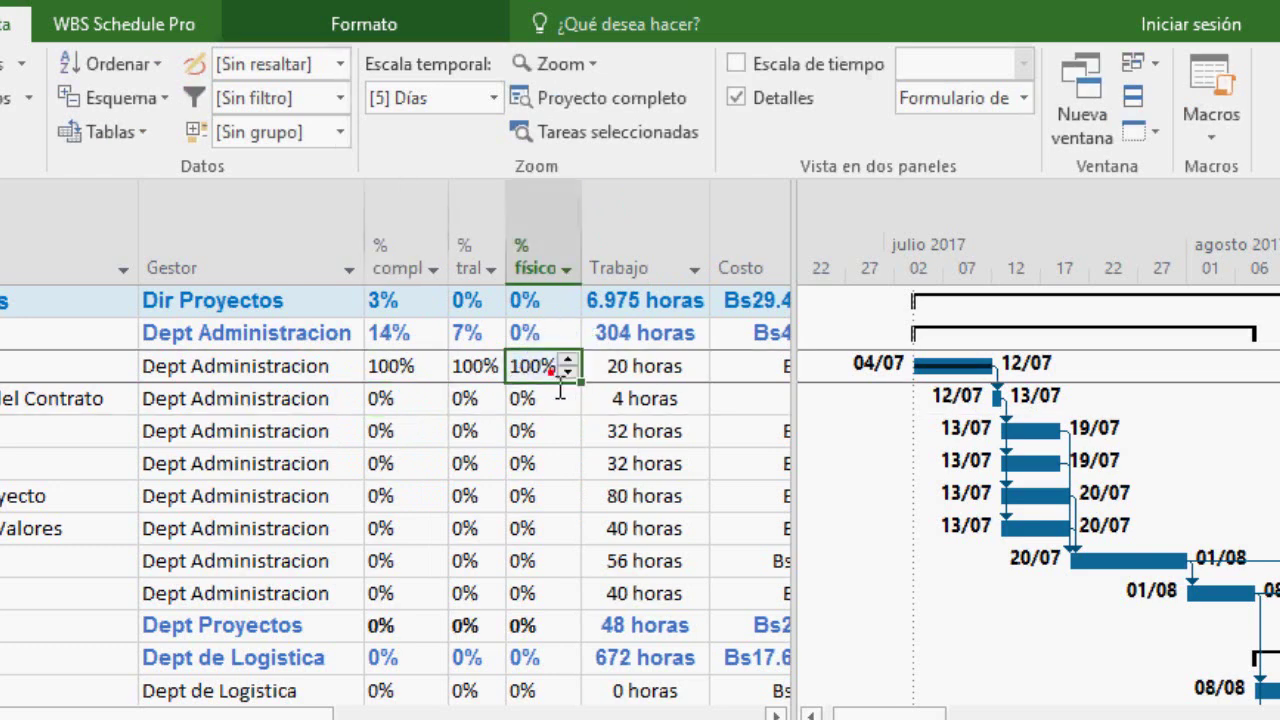
{"action": "left_click_drag", "start_coordinate": [580, 381], "coordinate": [552, 412]}
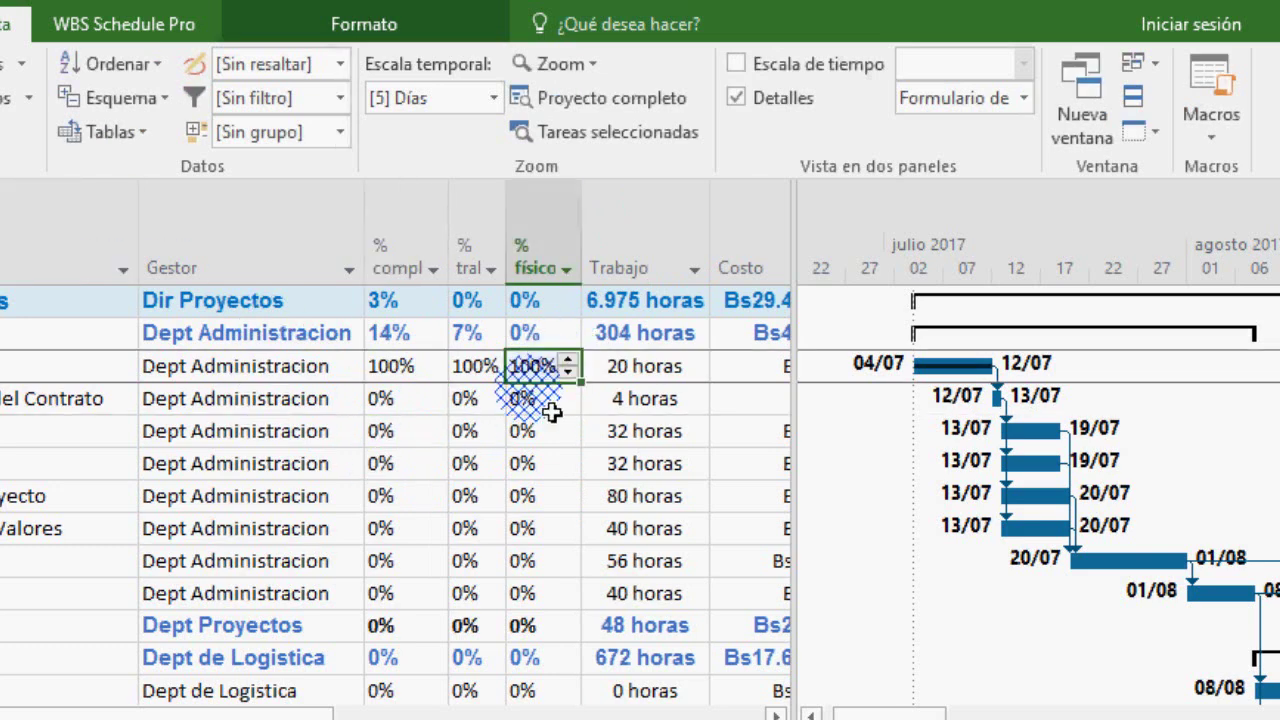
{"action": "mouse_move", "coordinate": [552, 412]}
{"action": "left_mouse_down"}
{"action": "mouse_move", "coordinate": [810, 368]}
{"action": "mouse_move", "coordinate": [732, 382]}
{"action": "mouse_move", "coordinate": [537, 525]}
{"action": "mouse_move", "coordinate": [624, 395]}
{"action": "mouse_move", "coordinate": [555, 378]}
{"action": "mouse_move", "coordinate": [709, 330]}
{"action": "mouse_move", "coordinate": [539, 481]}
{"action": "mouse_move", "coordinate": [559, 358]}
{"action": "mouse_move", "coordinate": [574, 397]}
{"action": "mouse_move", "coordinate": [506, 363]}
{"action": "mouse_move", "coordinate": [383, 400]}
{"action": "mouse_move", "coordinate": [418, 358]}
{"action": "mouse_move", "coordinate": [494, 400]}
{"action": "mouse_move", "coordinate": [560, 334]}
{"action": "mouse_move", "coordinate": [575, 373]}
{"action": "mouse_move", "coordinate": [603, 383]}
{"action": "mouse_move", "coordinate": [600, 325]}
{"action": "mouse_move", "coordinate": [530, 318]}
{"action": "mouse_move", "coordinate": [572, 387]}
{"action": "mouse_move", "coordinate": [510, 340]}
{"action": "mouse_move", "coordinate": [588, 383]}
{"action": "mouse_move", "coordinate": [480, 371]}
{"action": "mouse_move", "coordinate": [690, 496]}
{"action": "mouse_move", "coordinate": [537, 478]}
{"action": "left_mouse_up"}
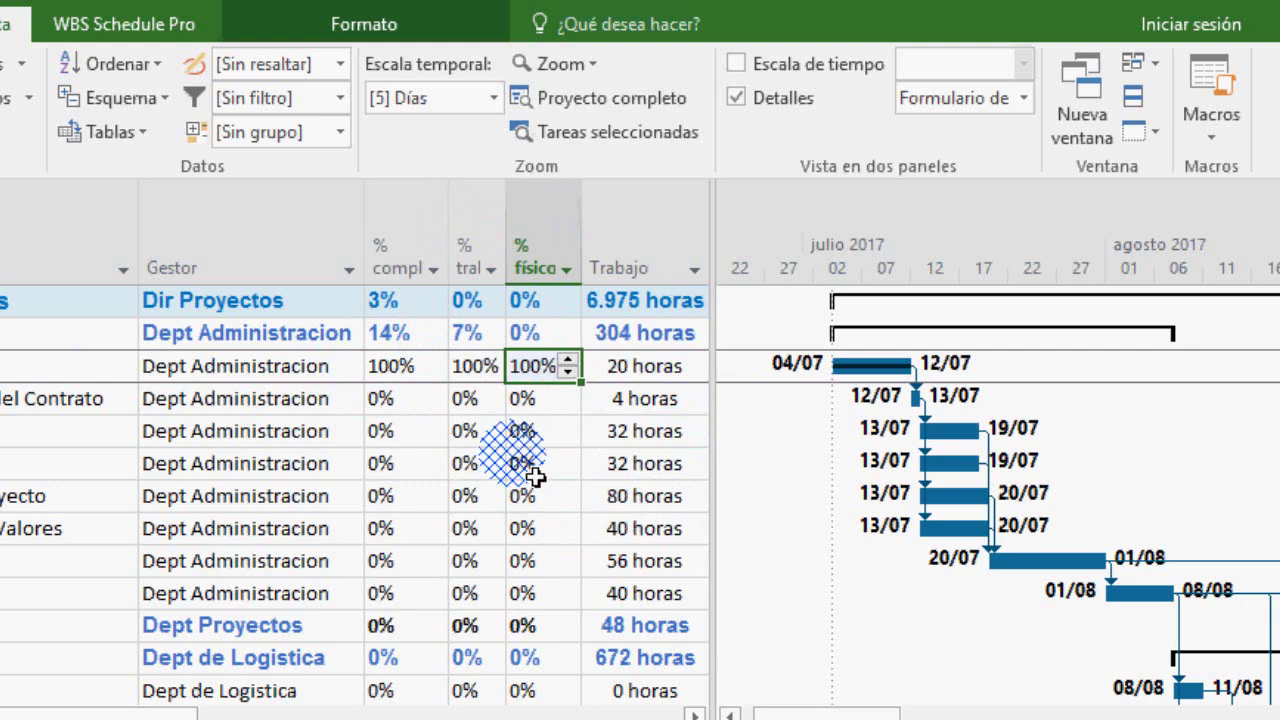
{"action": "mouse_move", "coordinate": [537, 478]}
{"action": "left_mouse_down"}
{"action": "mouse_move", "coordinate": [589, 234]}
{"action": "mouse_move", "coordinate": [443, 423]}
{"action": "mouse_move", "coordinate": [610, 500]}
{"action": "mouse_move", "coordinate": [643, 381]}
{"action": "mouse_move", "coordinate": [682, 398]}
{"action": "mouse_move", "coordinate": [222, 409]}
{"action": "mouse_move", "coordinate": [508, 448]}
{"action": "left_mouse_up"}
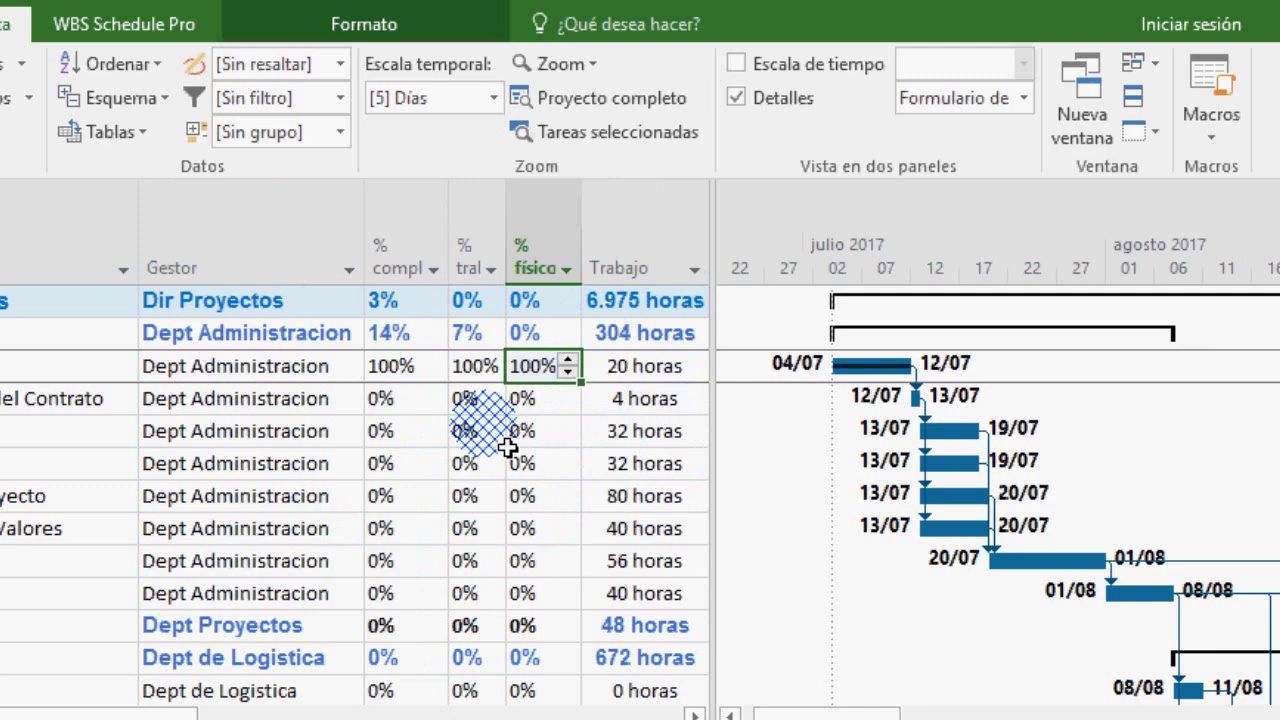
Select Notificación De Comenzar El Trabajo Y Firma del Contrato and display the Trabajo details in an enlarged task form
{"action": "mouse_move", "coordinate": [517, 438]}
{"action": "left_mouse_down"}
{"action": "mouse_move", "coordinate": [697, 352]}
{"action": "mouse_move", "coordinate": [35, 397]}
{"action": "left_mouse_up"}
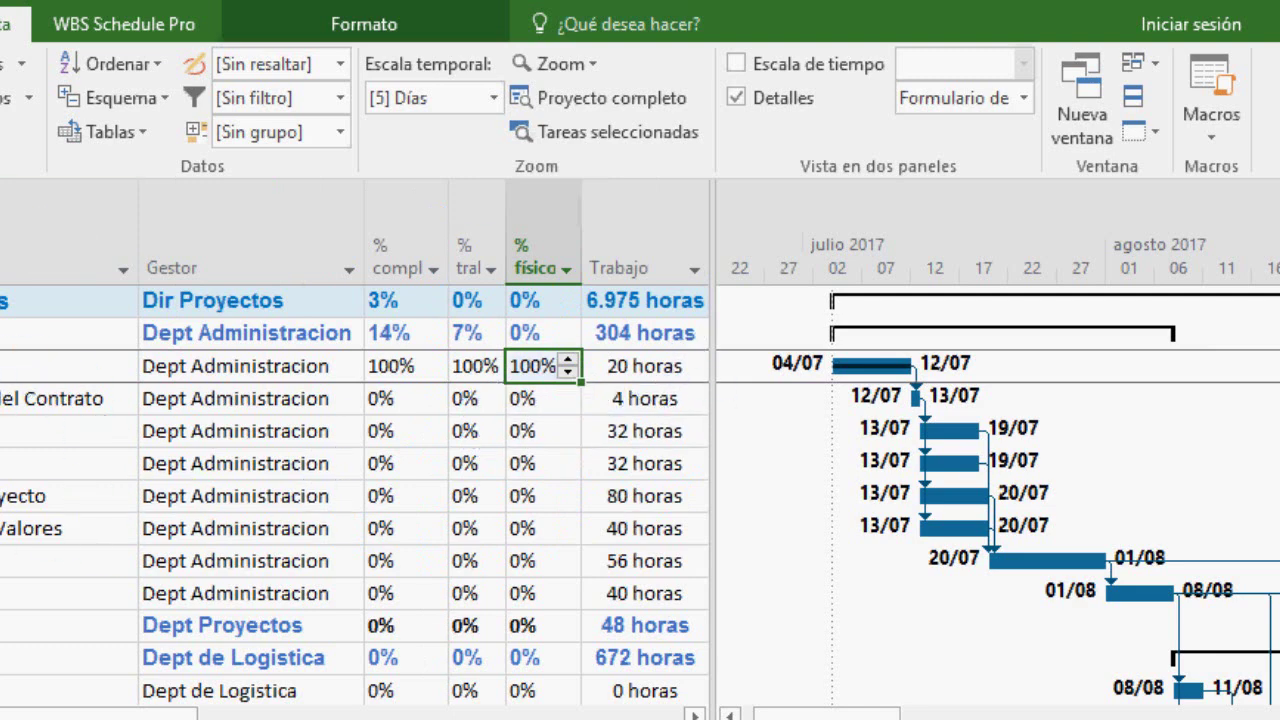
{"action": "left_click", "coordinate": [50, 398]}
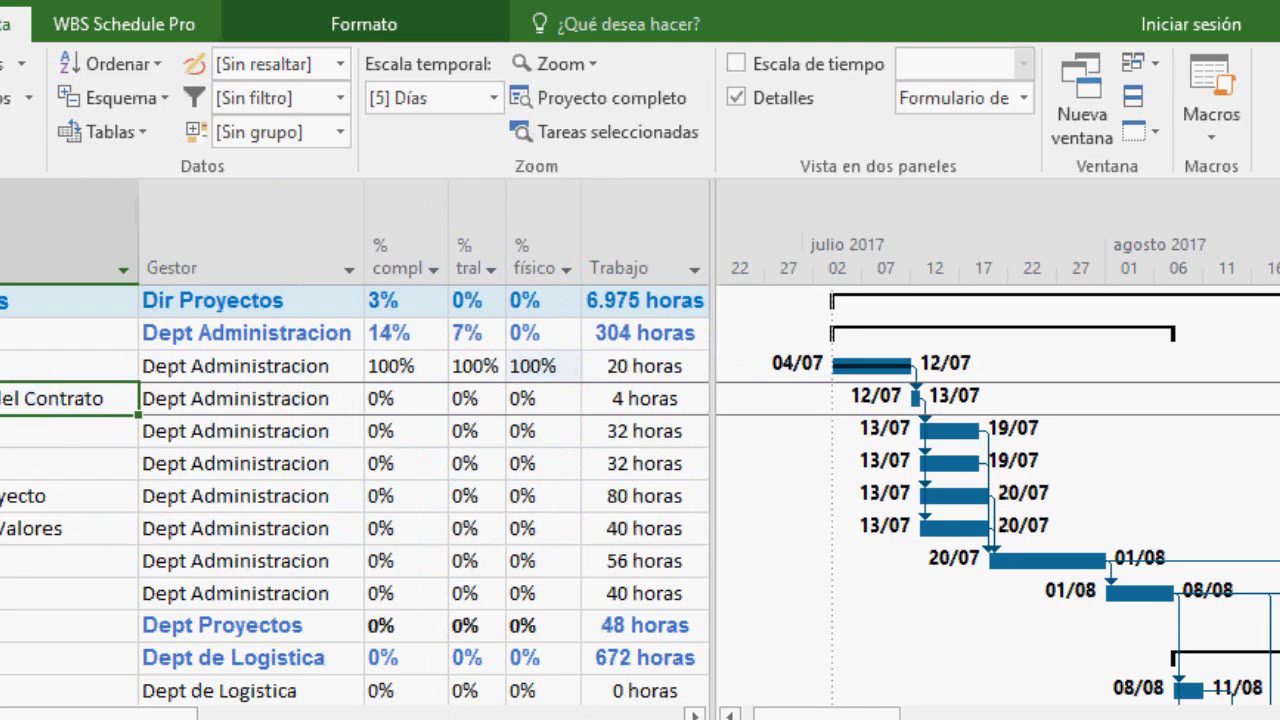
{"action": "left_click_drag", "start_coordinate": [8, 718], "coordinate": [10, 642]}
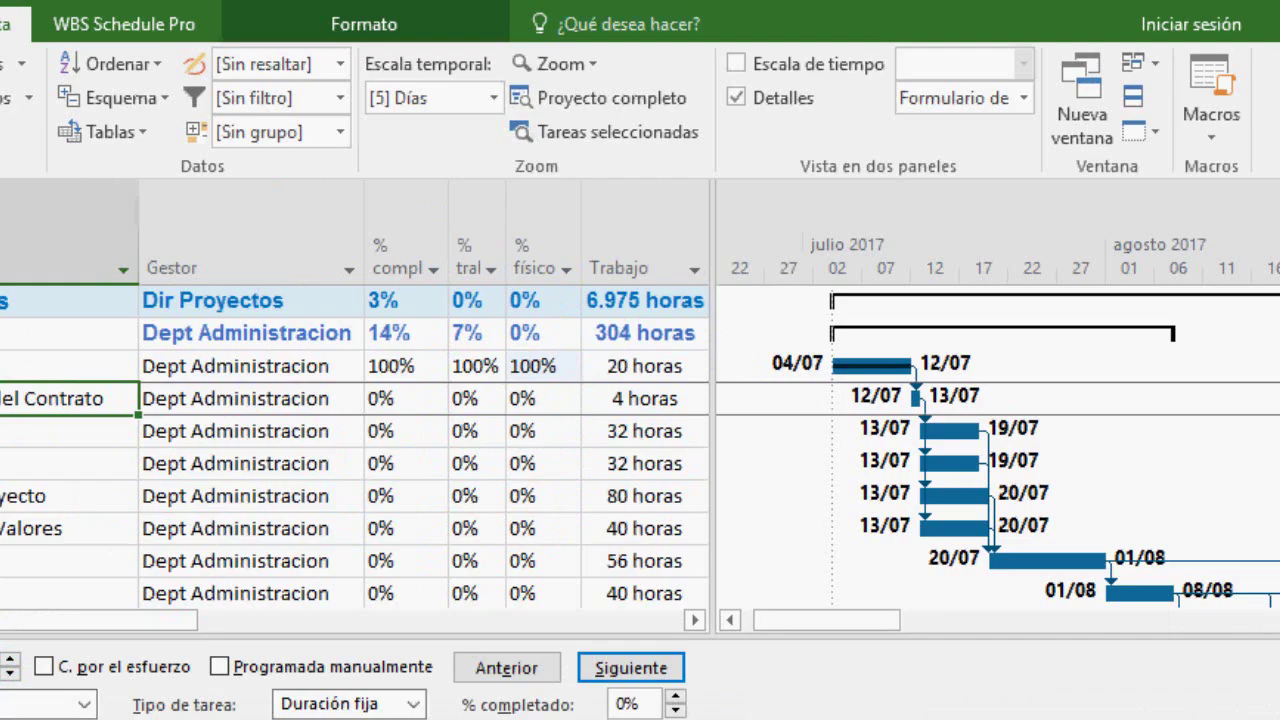
{"action": "right_click", "coordinate": [762, 690]}
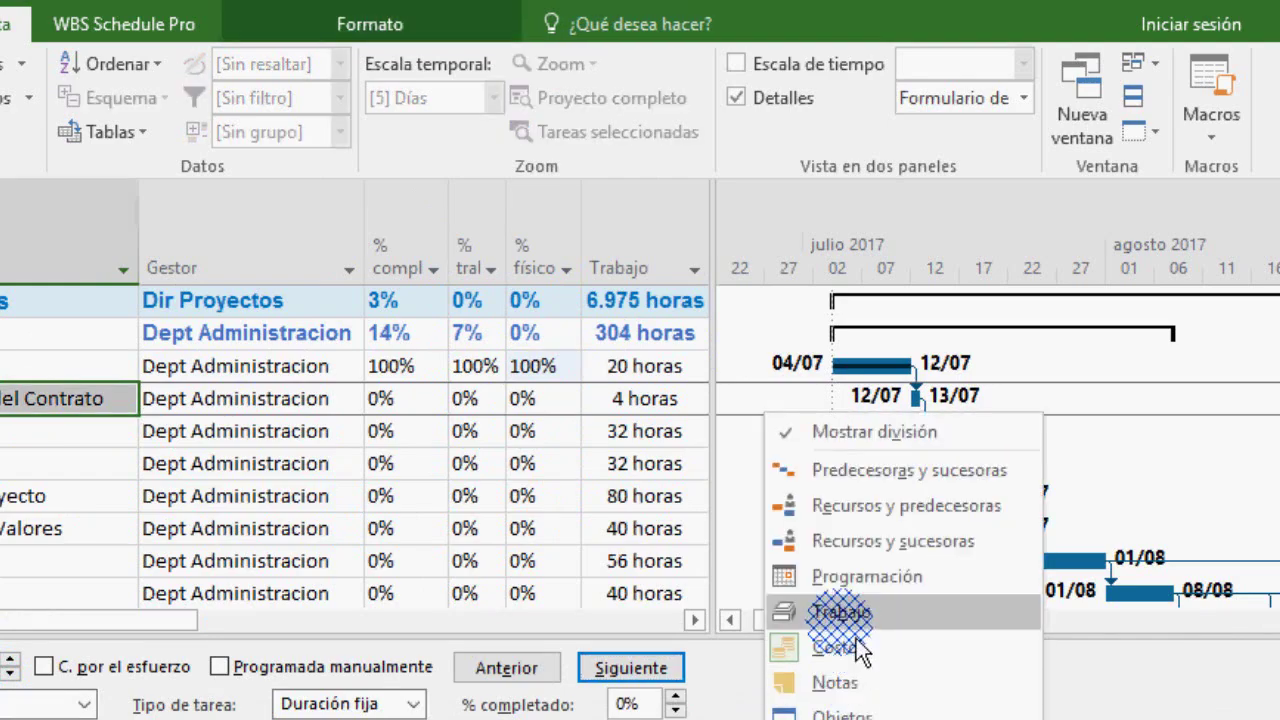
{"action": "left_click", "coordinate": [835, 612]}
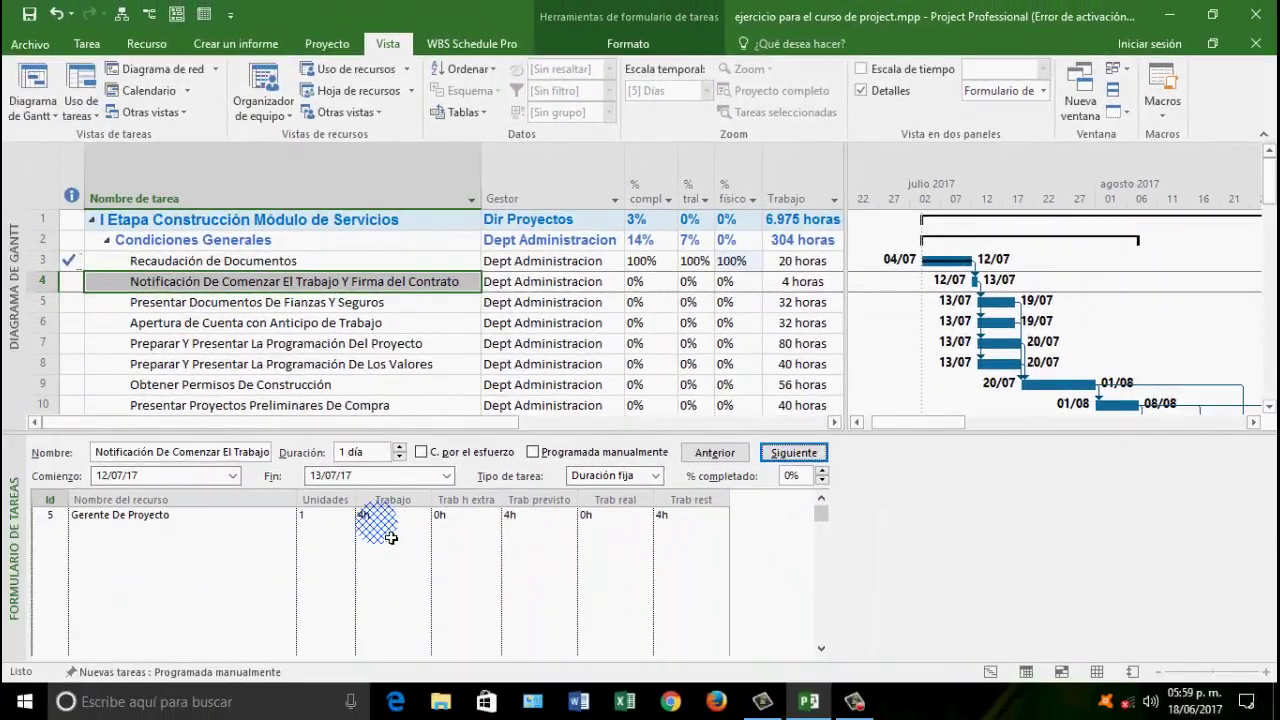
{"action": "left_click", "coordinate": [77, 700]}
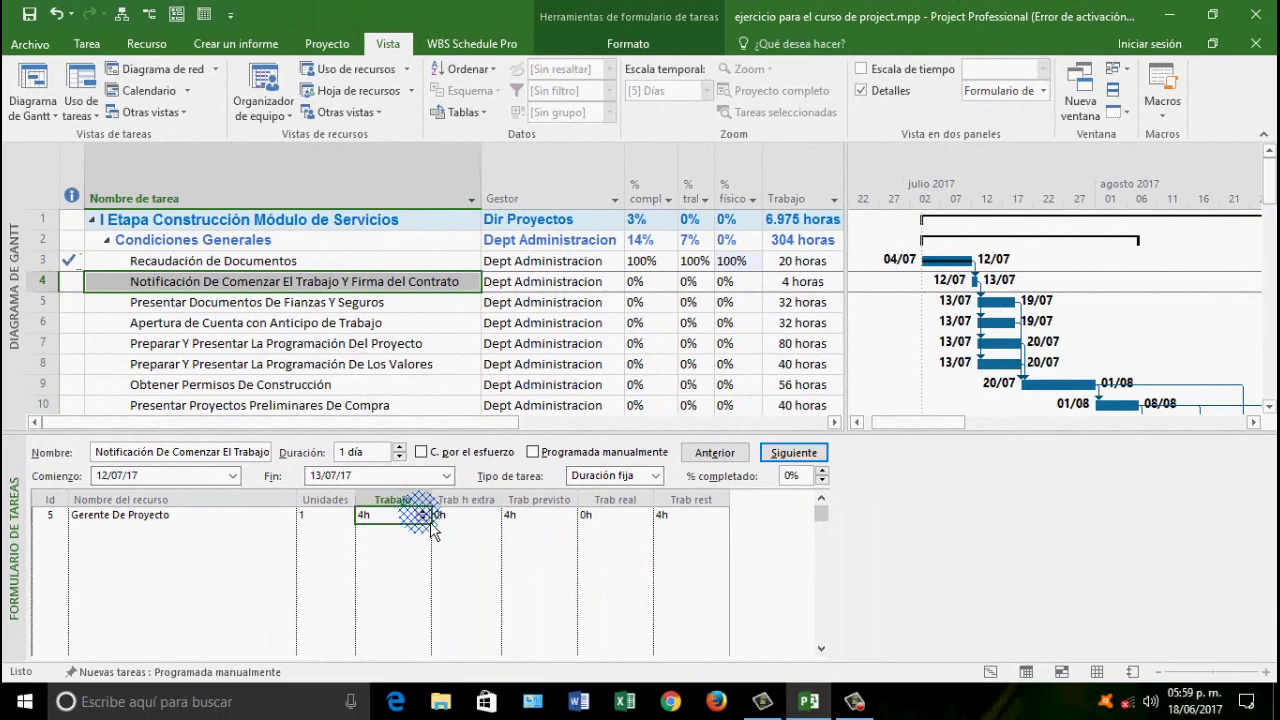
Set the work of Gerente De Proyecto on the notification task to 8h and its % completado to 100, and accept
{"action": "left_click", "coordinate": [422, 512]}
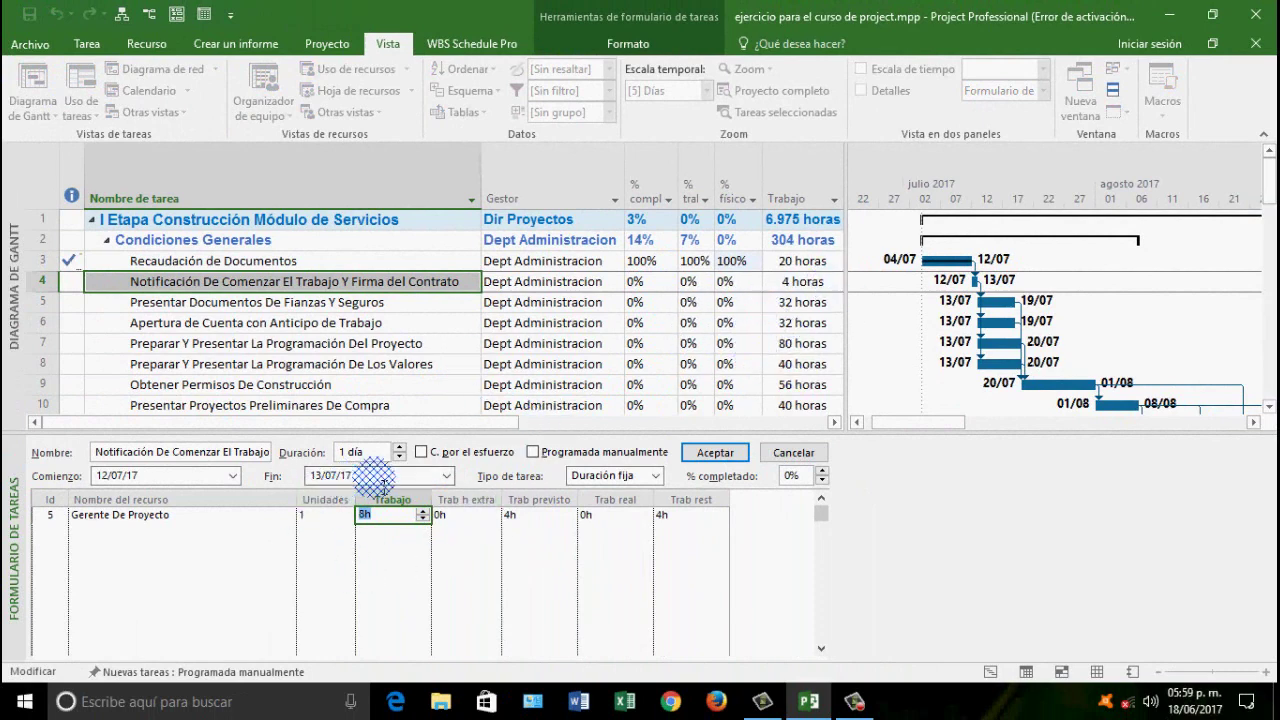
{"action": "type", "text": "4h"}
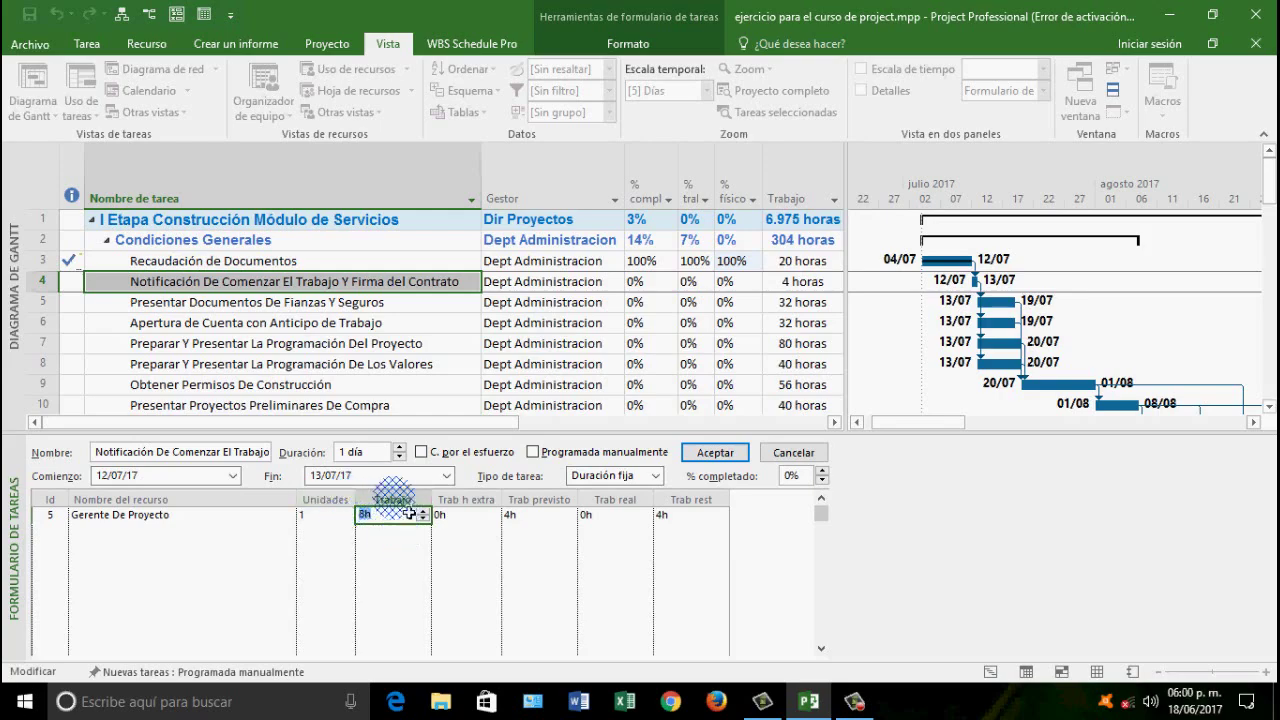
{"action": "left_click", "coordinate": [790, 476]}
{"action": "type", "text": "1"}
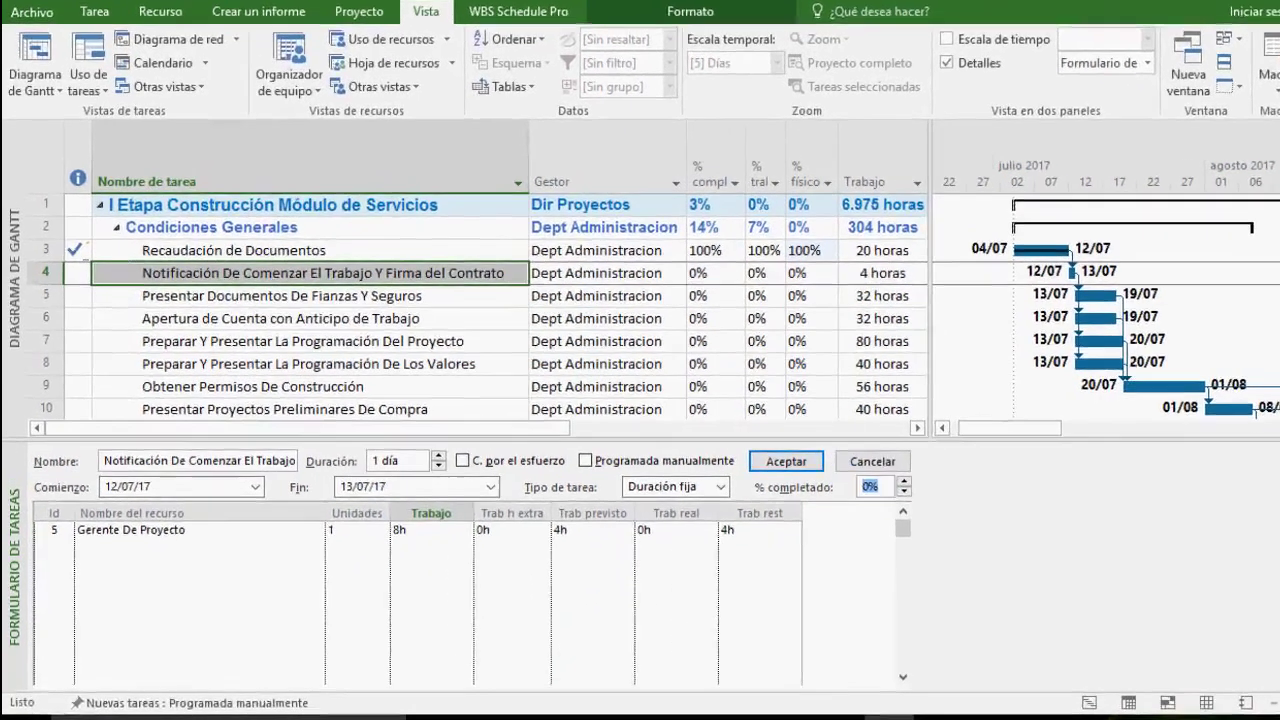
{"action": "type", "text": "00"}
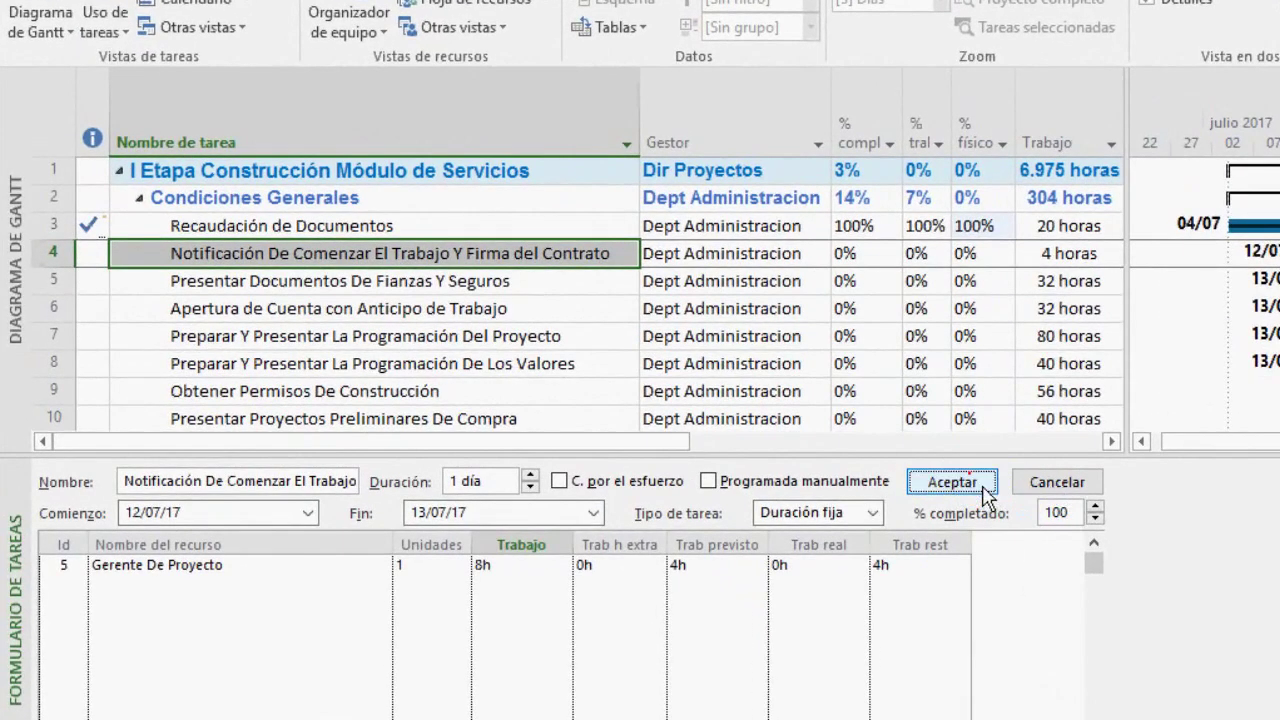
{"action": "left_click", "coordinate": [948, 484]}
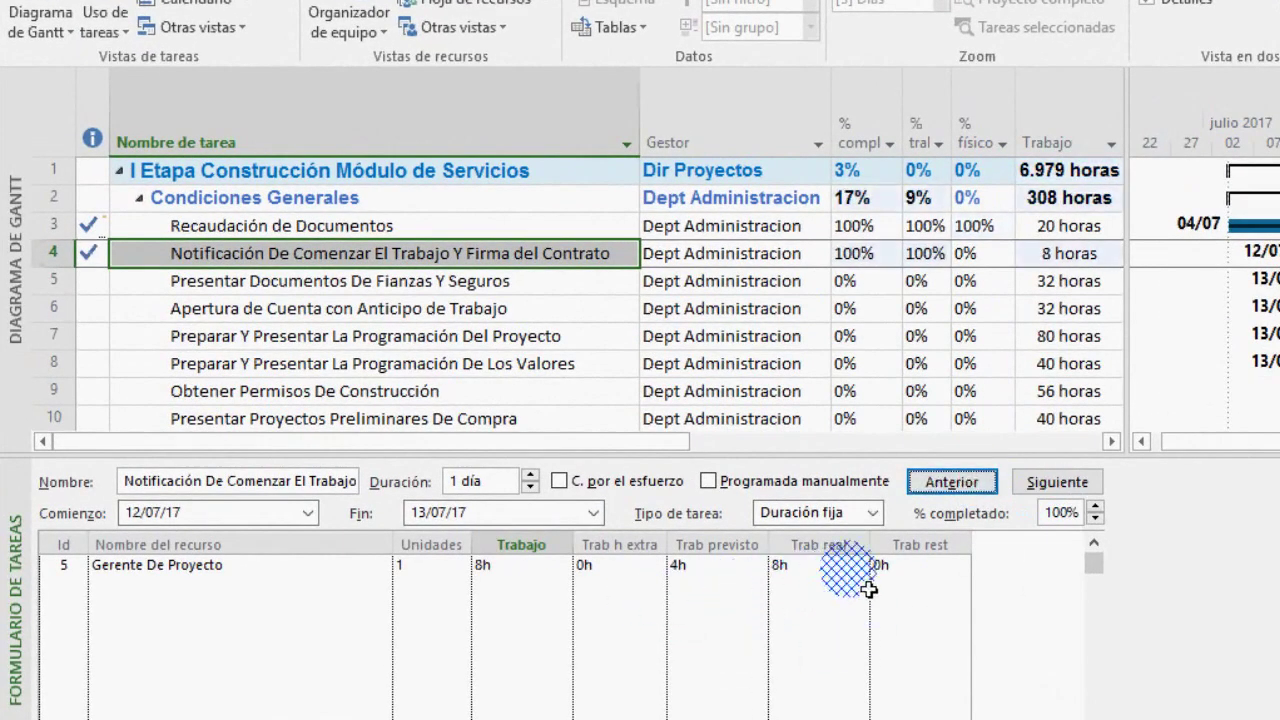
Check the resource's actual work, give the task table more height and apply the Control de Duración table
{"action": "left_click", "coordinate": [775, 566]}
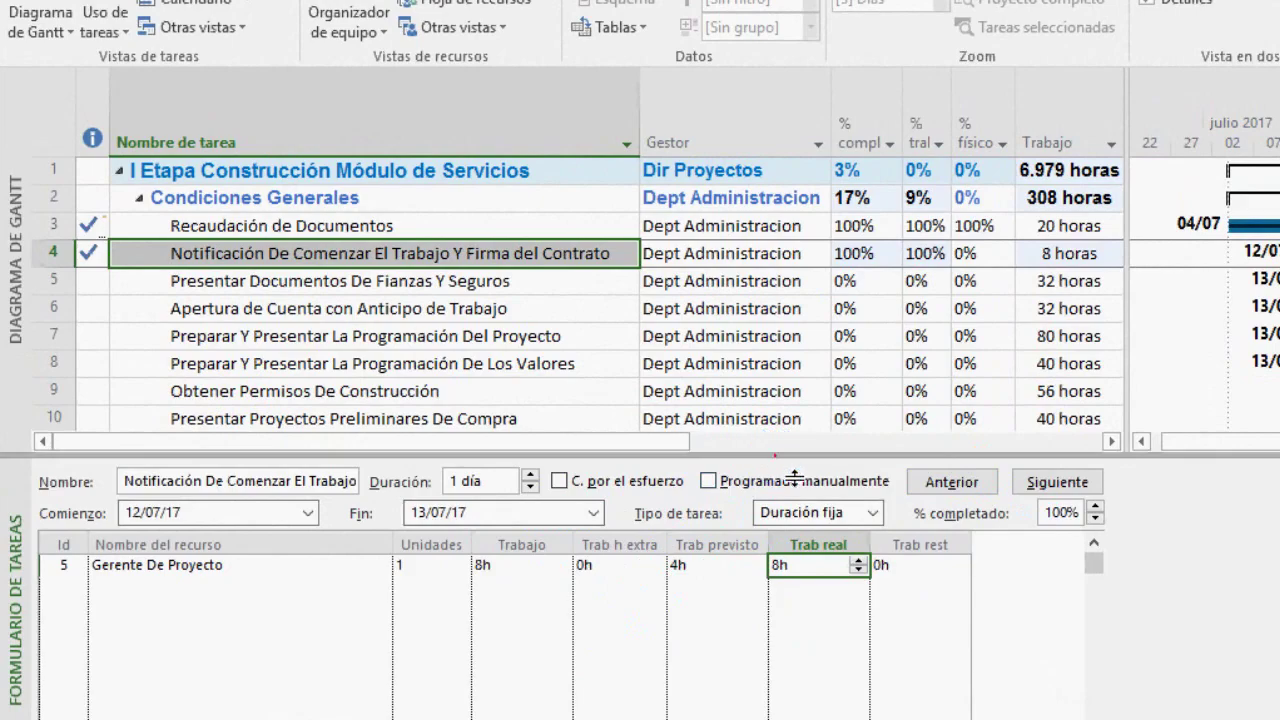
{"action": "left_click_drag", "start_coordinate": [795, 466], "coordinate": [795, 534]}
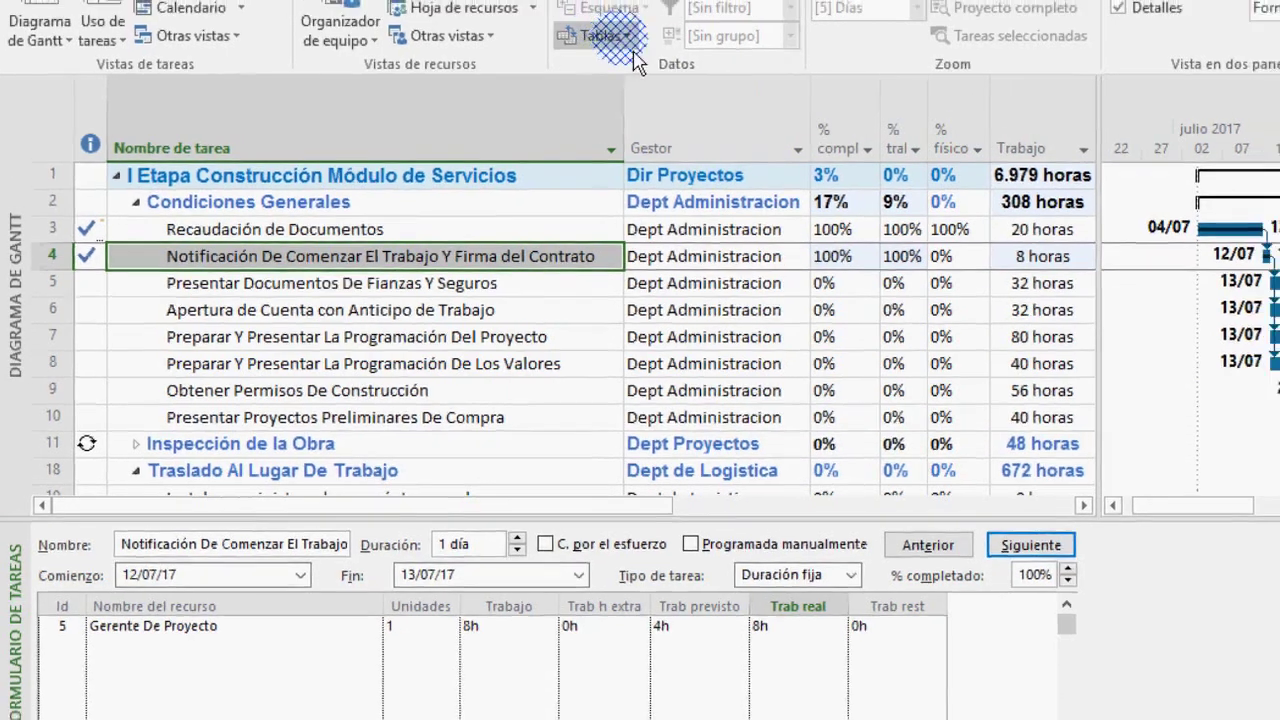
{"action": "left_click", "coordinate": [632, 28]}
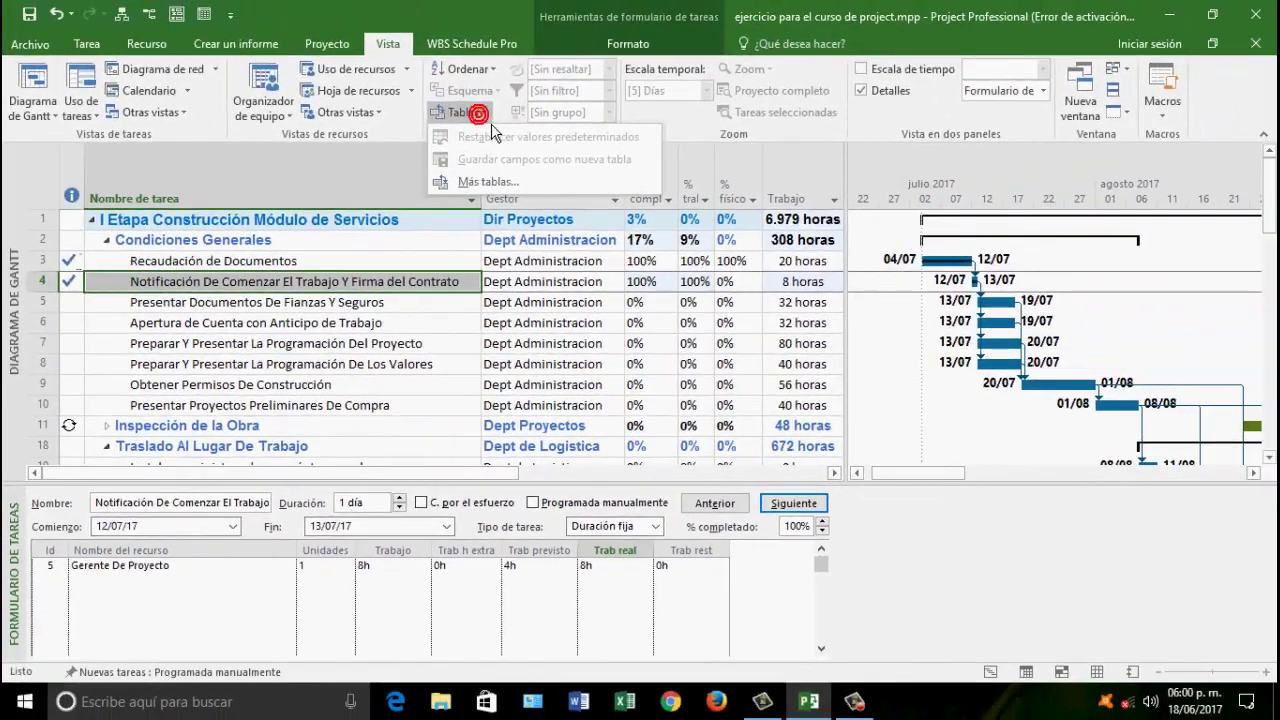
{"action": "left_click", "coordinate": [437, 252]}
{"action": "left_click", "coordinate": [543, 384]}
{"action": "left_click_drag", "start_coordinate": [550, 364], "coordinate": [550, 343]}
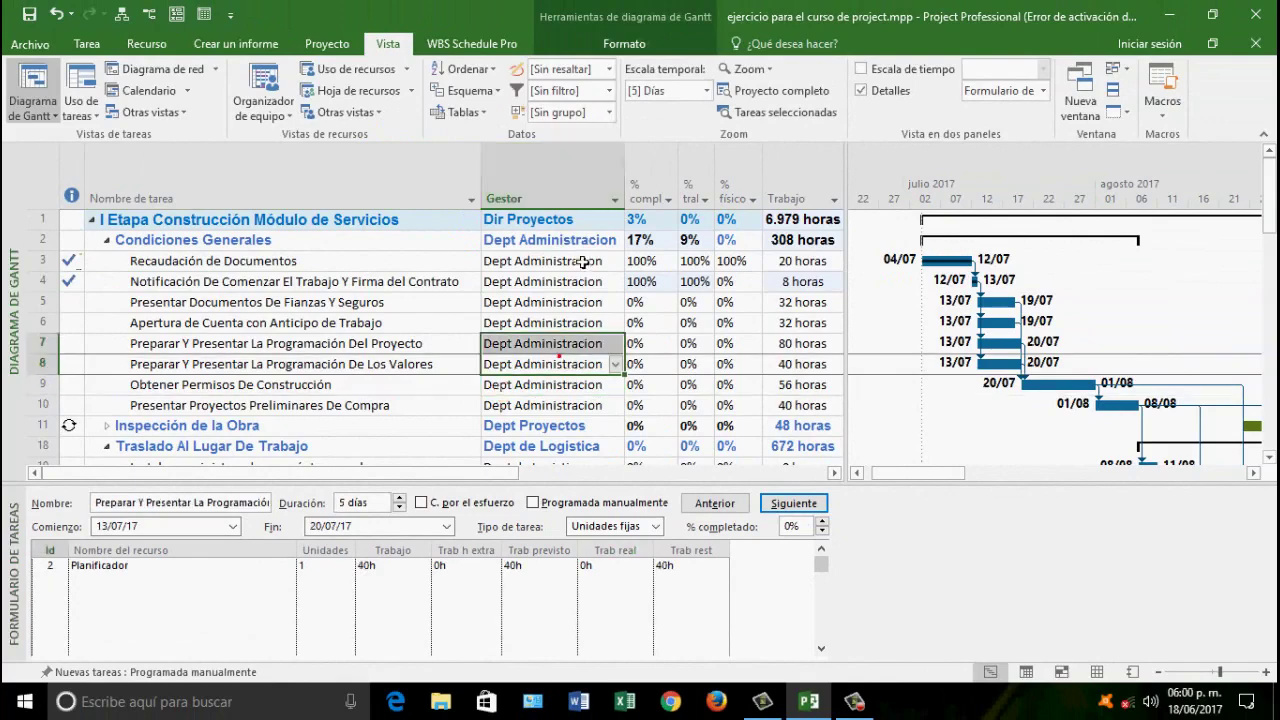
{"action": "left_click", "coordinate": [566, 300]}
{"action": "left_click", "coordinate": [478, 112]}
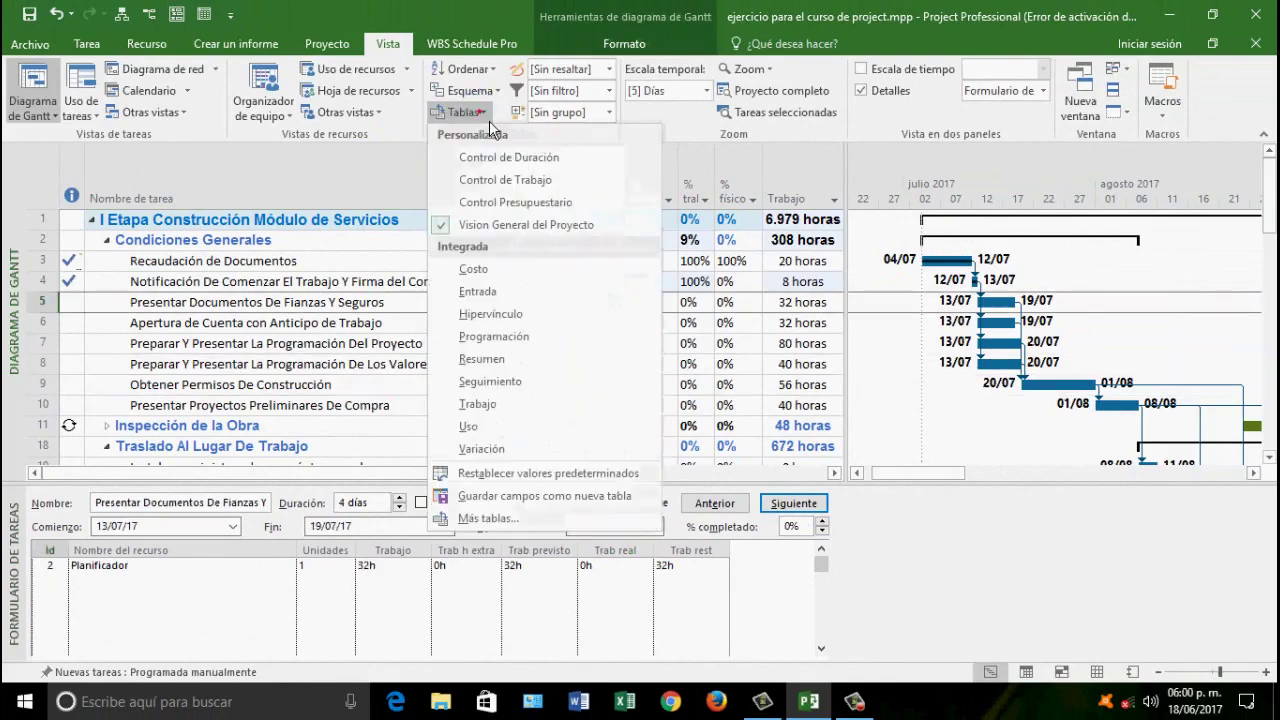
{"action": "left_click", "coordinate": [508, 158]}
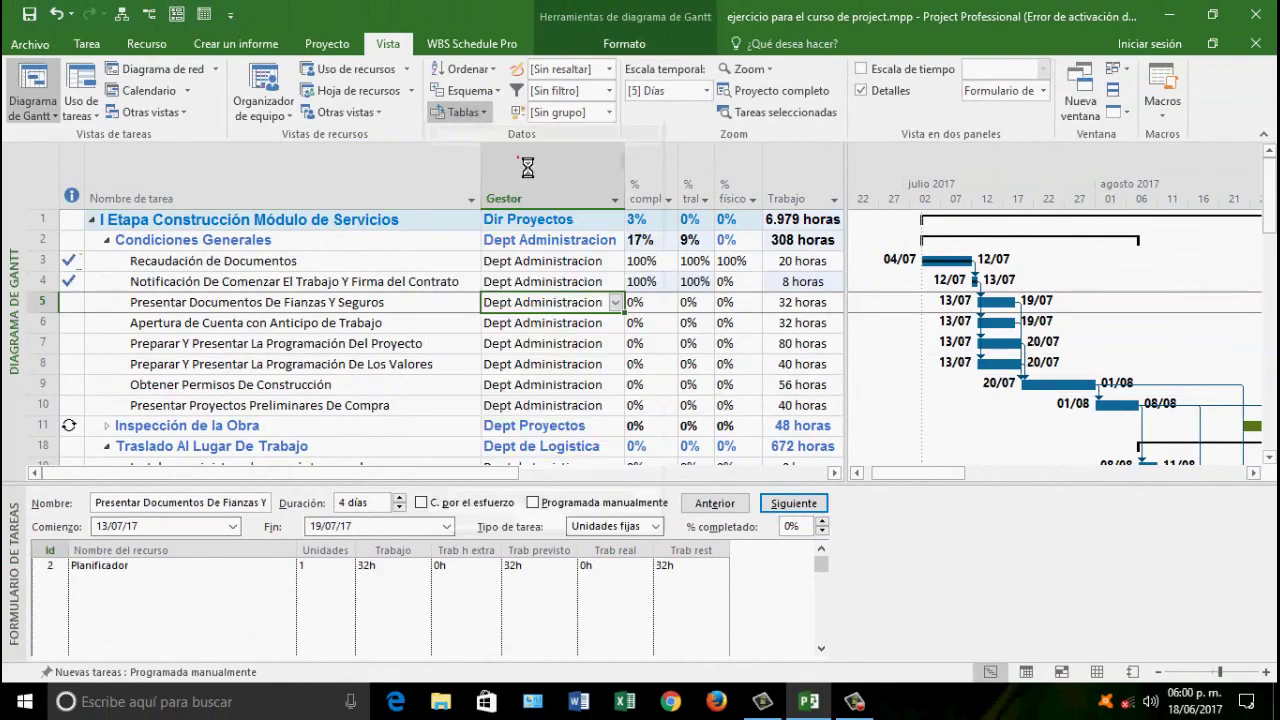
Widen the duration table up to the actual duration column and review the durations of the notification task
{"action": "left_click_drag", "start_coordinate": [846, 308], "coordinate": [890, 308]}
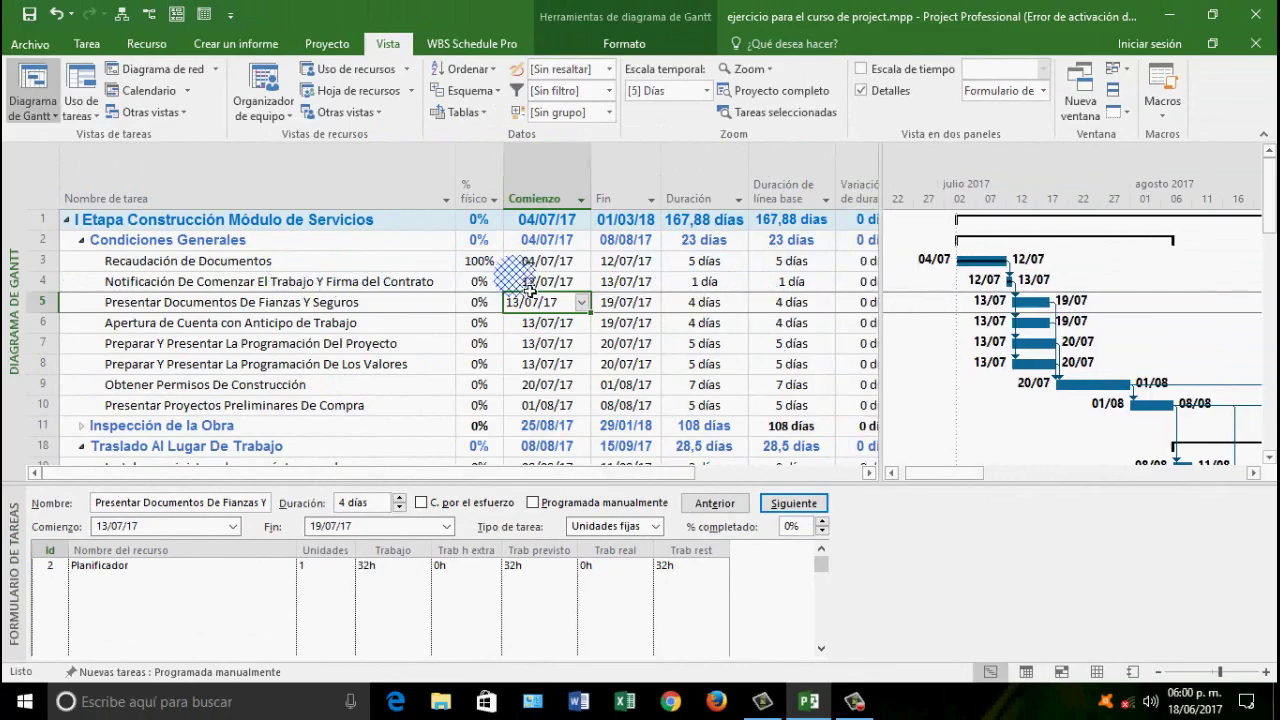
{"action": "left_click", "coordinate": [716, 280]}
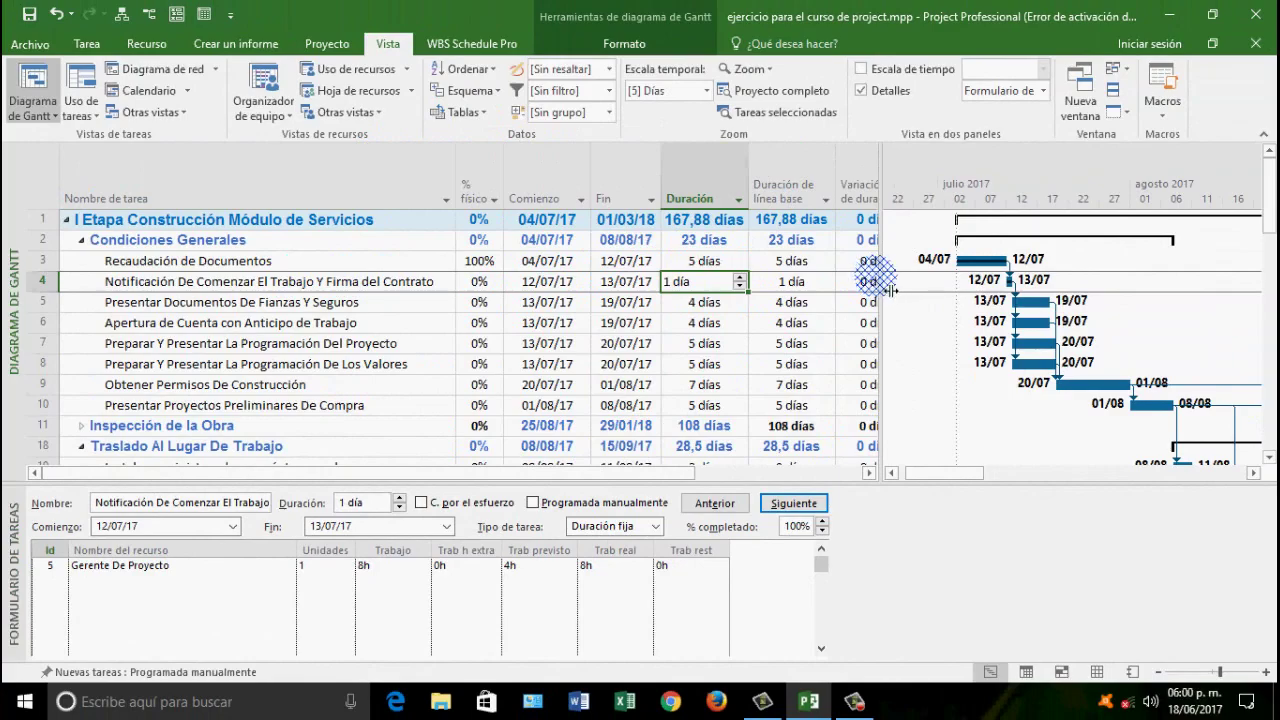
{"action": "left_click_drag", "start_coordinate": [890, 290], "coordinate": [960, 290]}
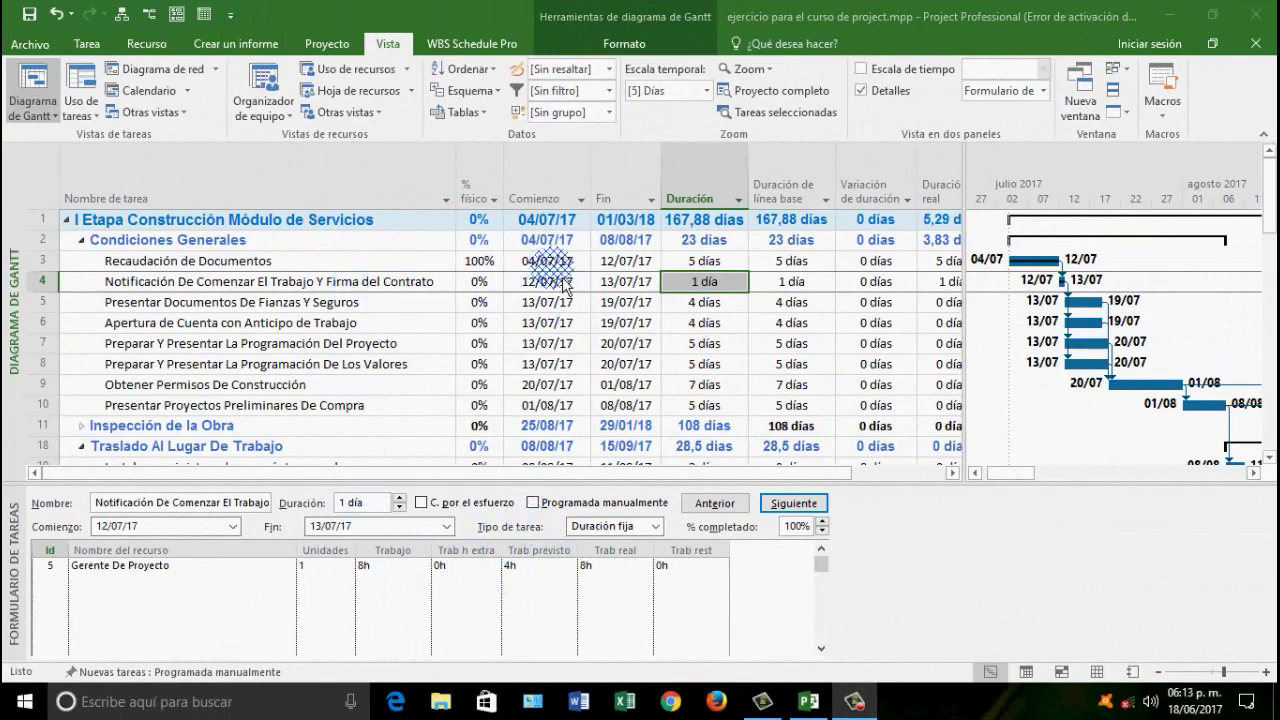
Apply the Control Presupuestario table and widen it through the CEF column to review the notification task's cost variation
{"action": "key", "text": "F2"}
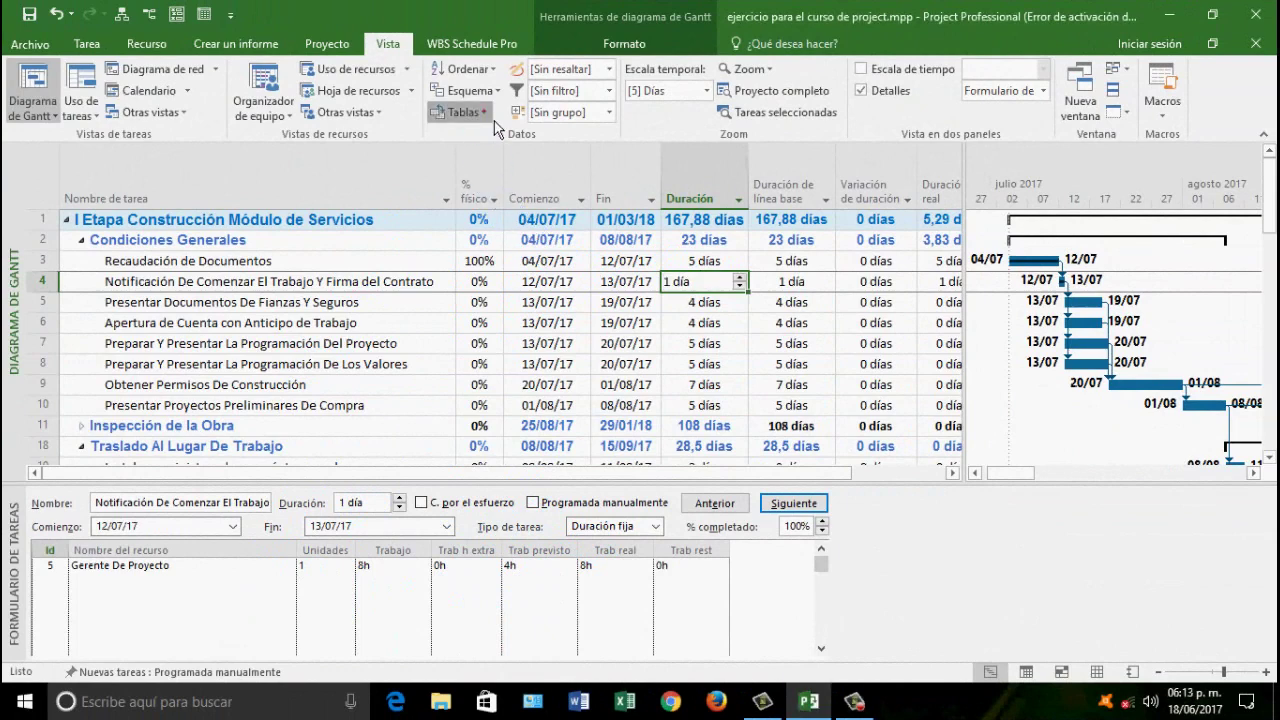
{"action": "left_click", "coordinate": [486, 113]}
{"action": "left_click", "coordinate": [578, 208]}
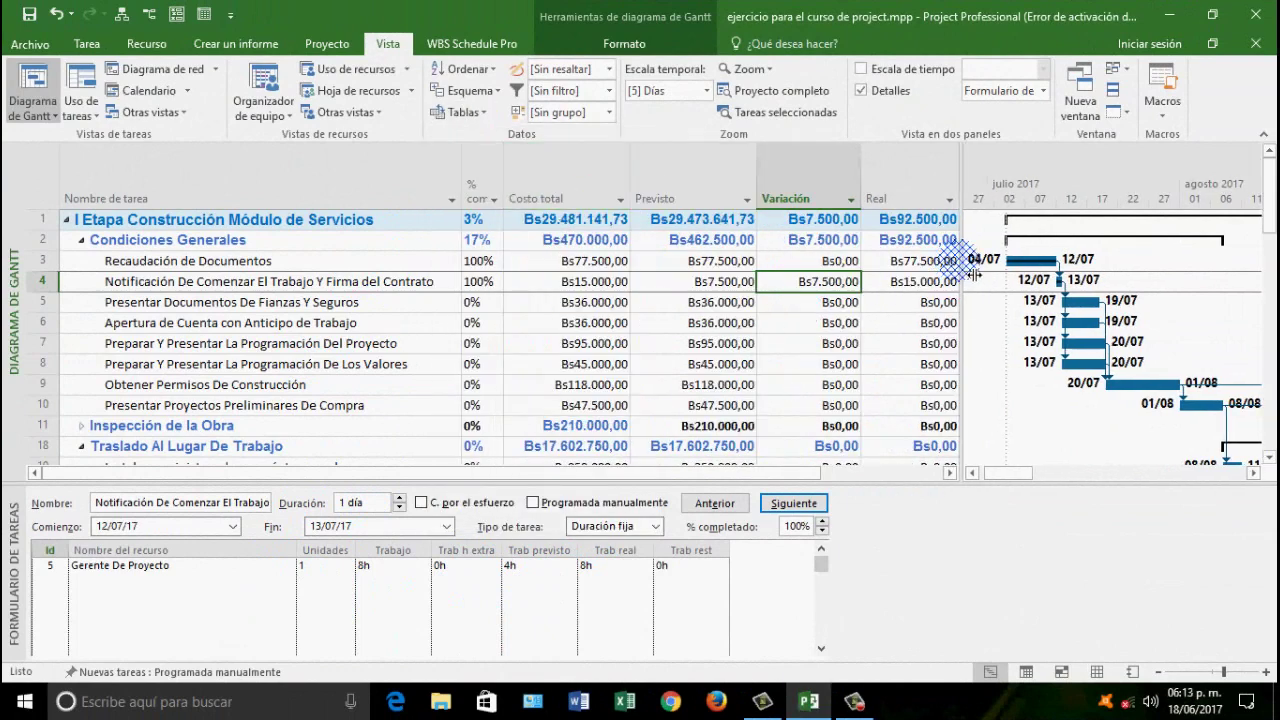
{"action": "left_click_drag", "start_coordinate": [972, 273], "coordinate": [1141, 273]}
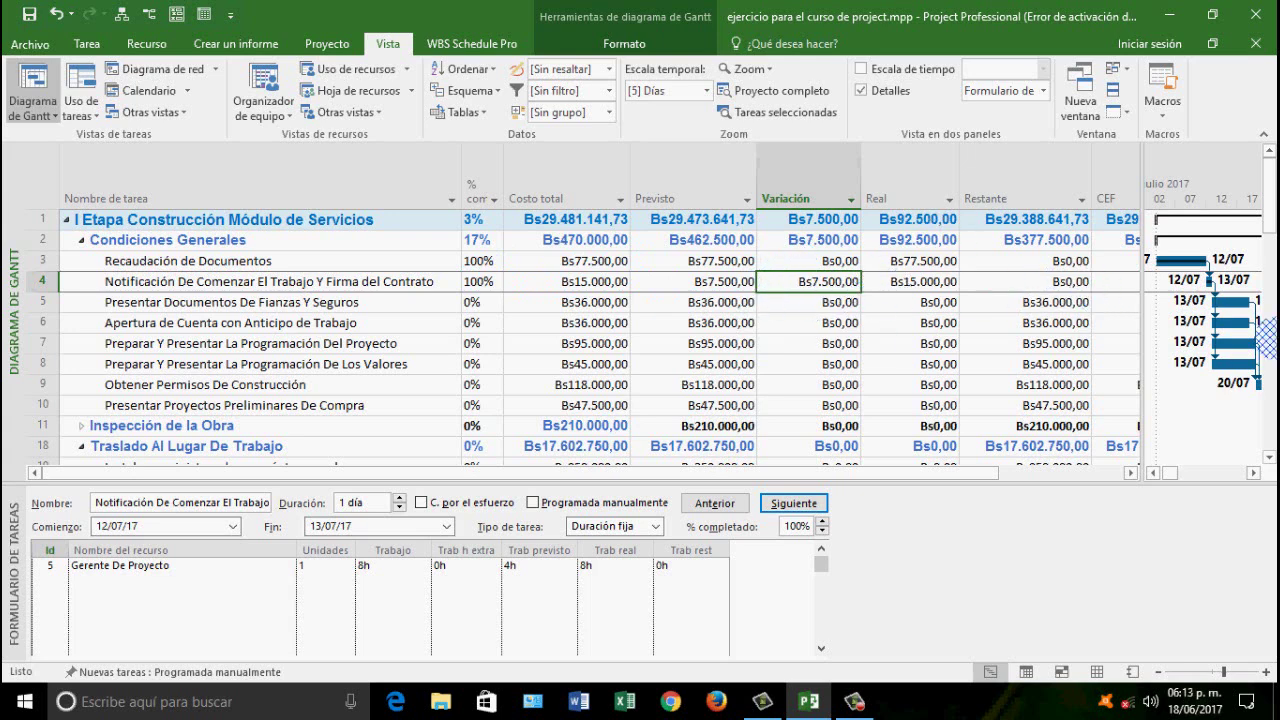
Widen the budget table to show the full CEF column and review the cost variation of the project, Condiciones Generales and the notification task
{"action": "left_click_drag", "start_coordinate": [1157, 313], "coordinate": [1266, 333]}
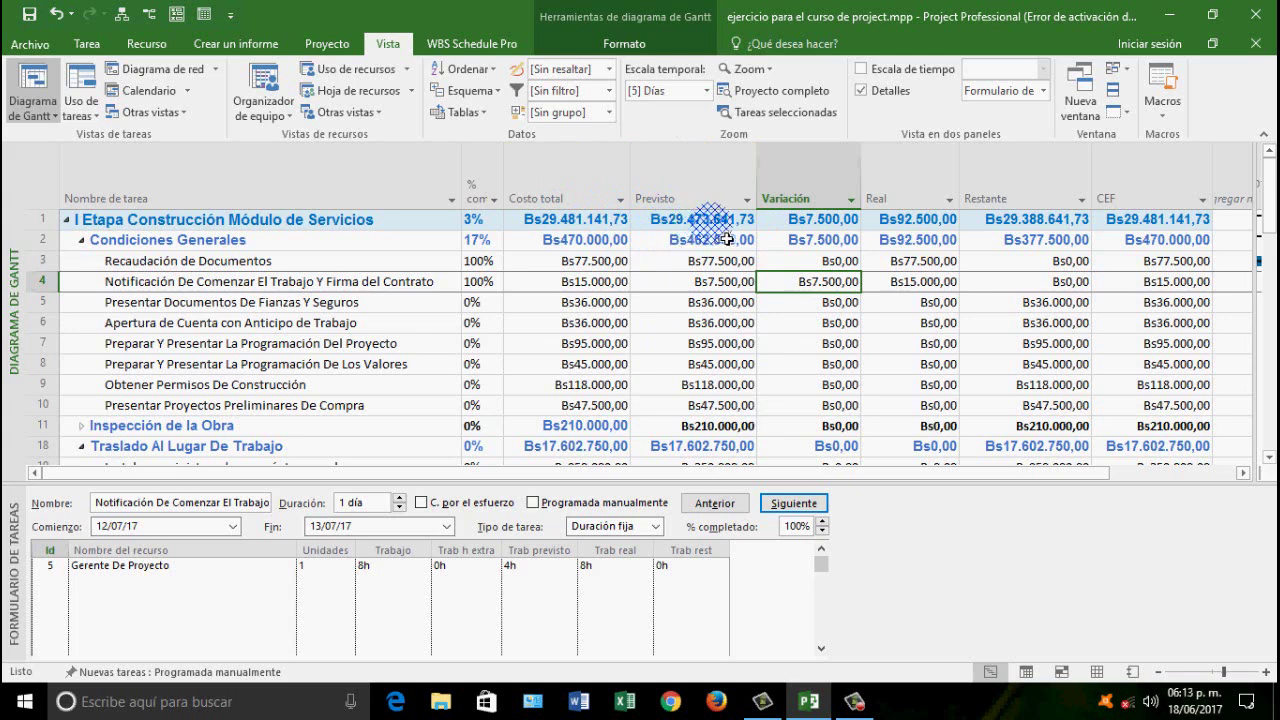
{"action": "left_click", "coordinate": [838, 217]}
{"action": "left_click", "coordinate": [848, 282]}
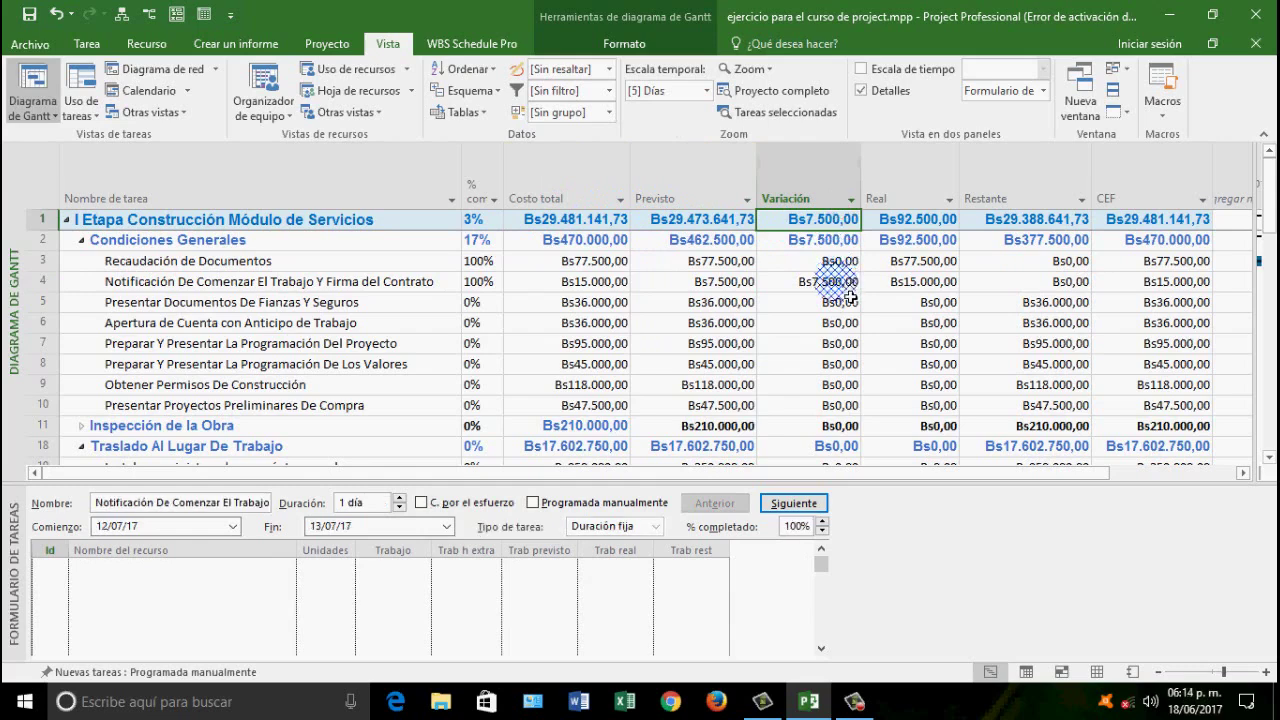
{"action": "left_click", "coordinate": [836, 240]}
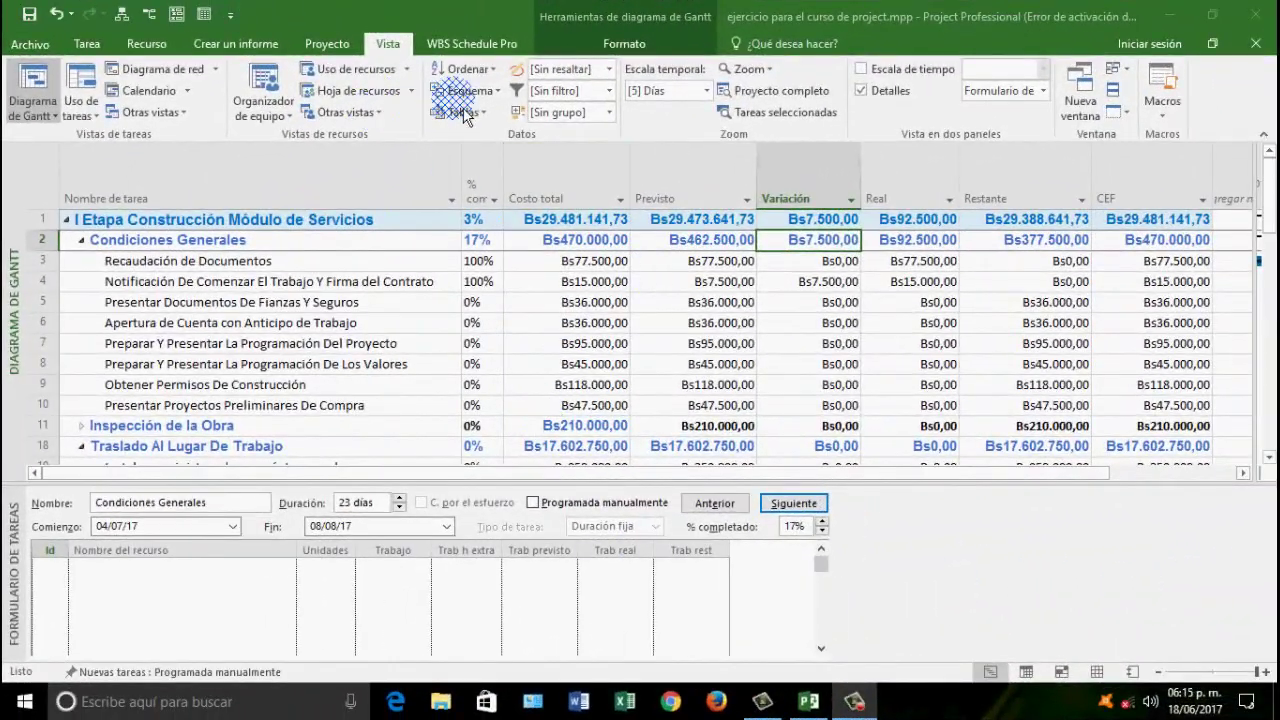
Apply the Control de Trabajo table and review the notification task's baseline work, work variation and current work
{"action": "left_click", "coordinate": [463, 112]}
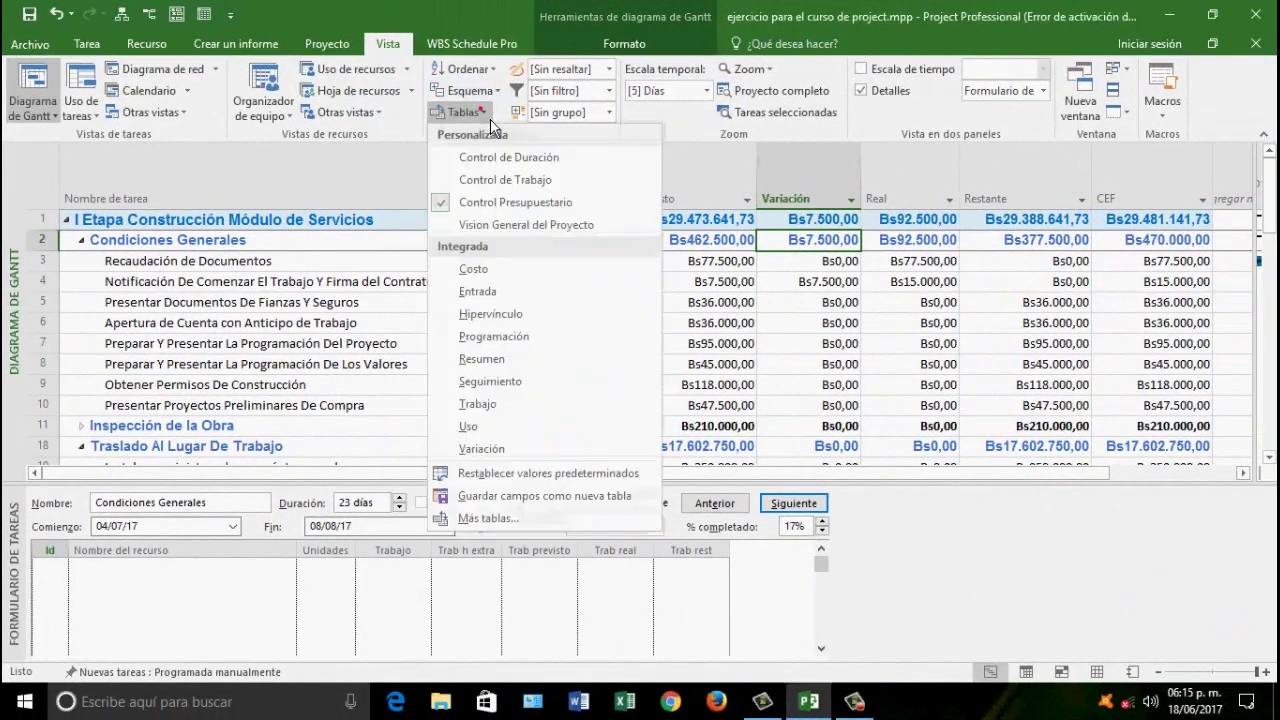
{"action": "left_click", "coordinate": [532, 184]}
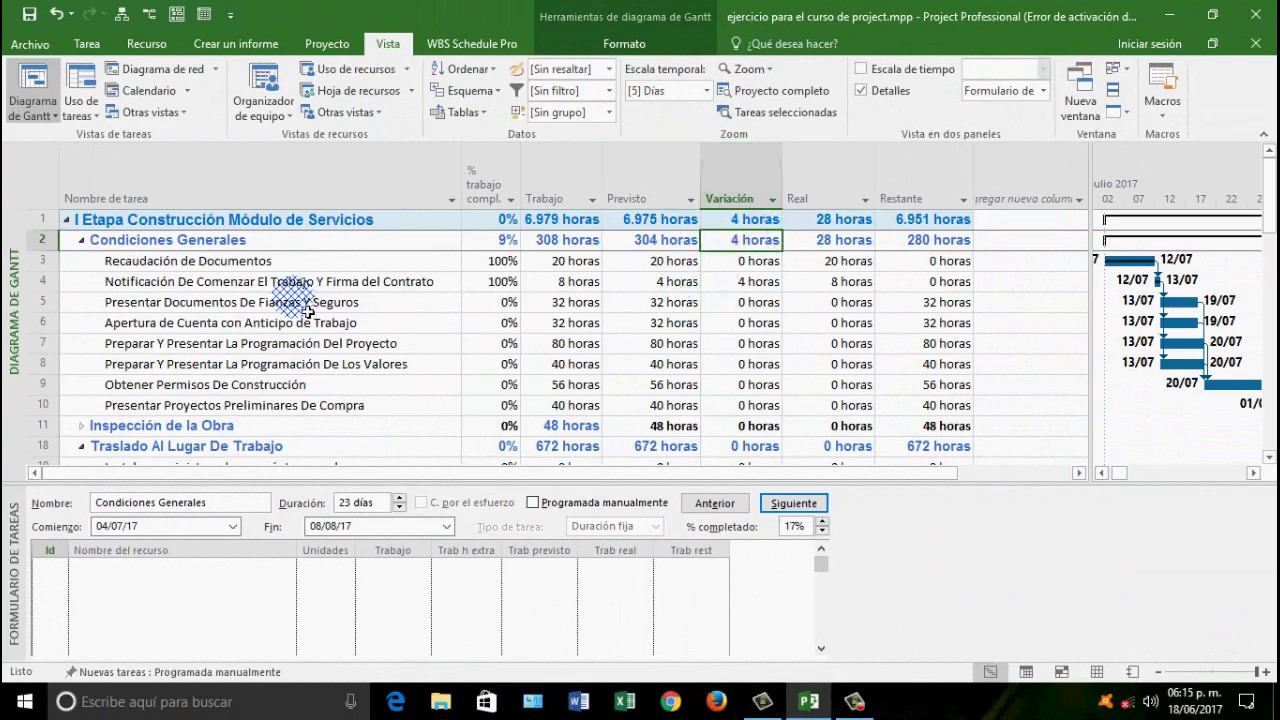
{"action": "left_click", "coordinate": [684, 283]}
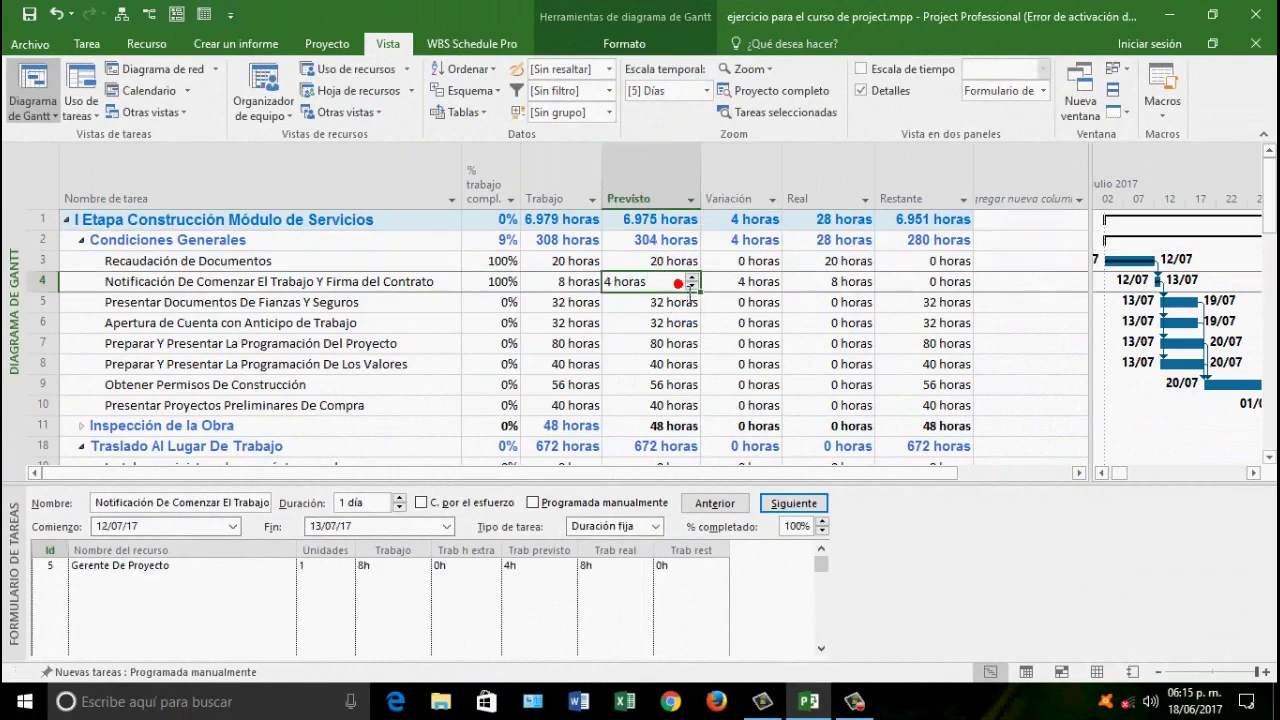
{"action": "left_click", "coordinate": [755, 285]}
{"action": "left_click", "coordinate": [598, 283]}
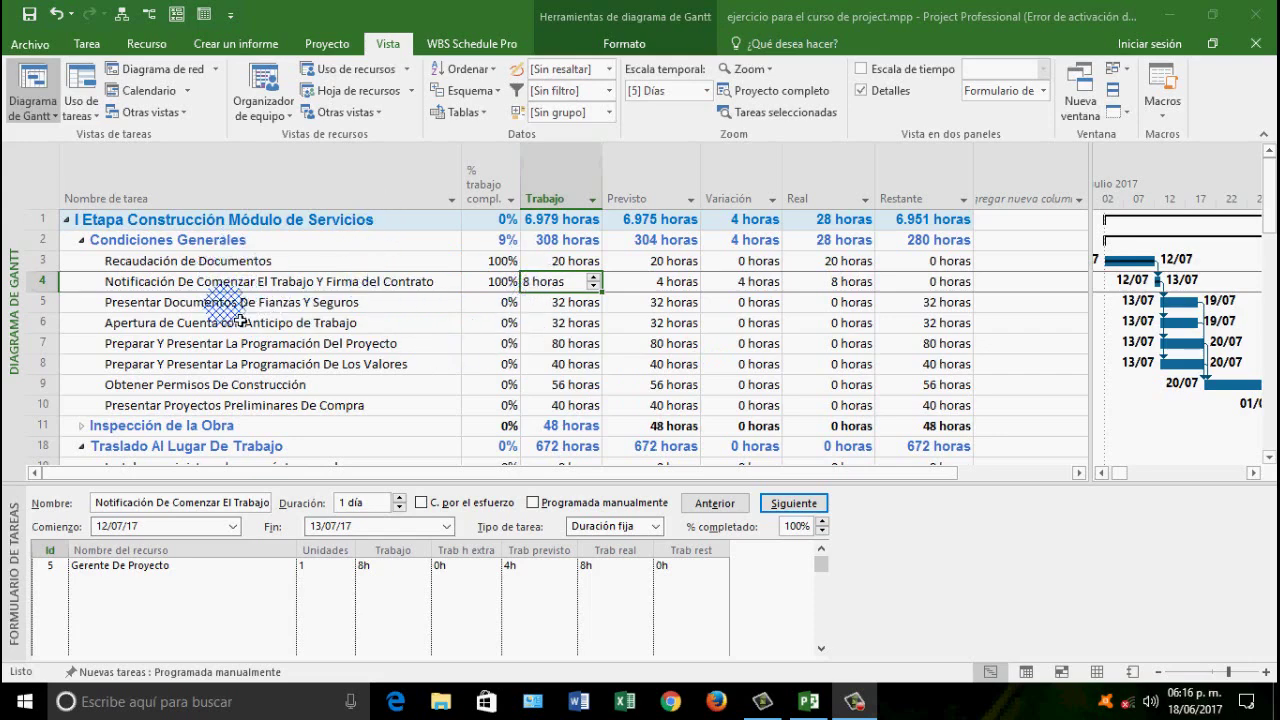
Set the % completado of Presentar Documentos De Fianzas Y Seguros to 100 and accept the change
{"action": "left_click", "coordinate": [570, 309]}
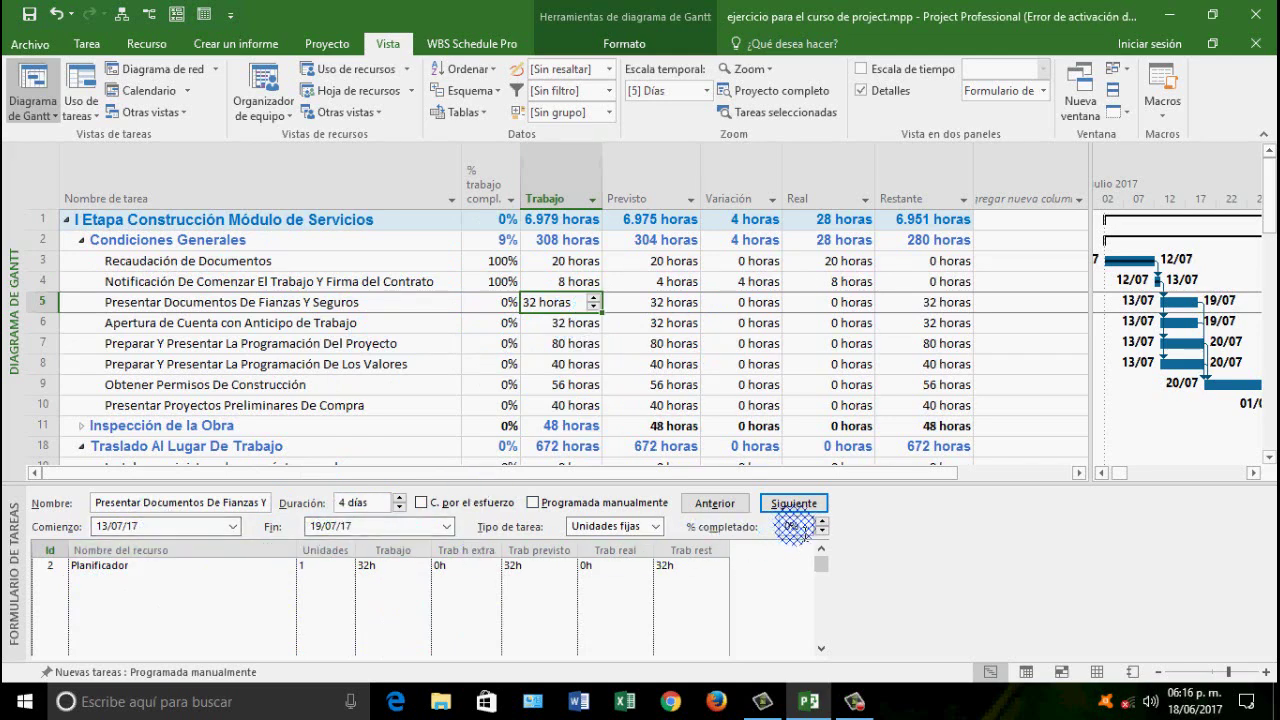
{"action": "left_click", "coordinate": [785, 527]}
{"action": "type", "text": "1"}
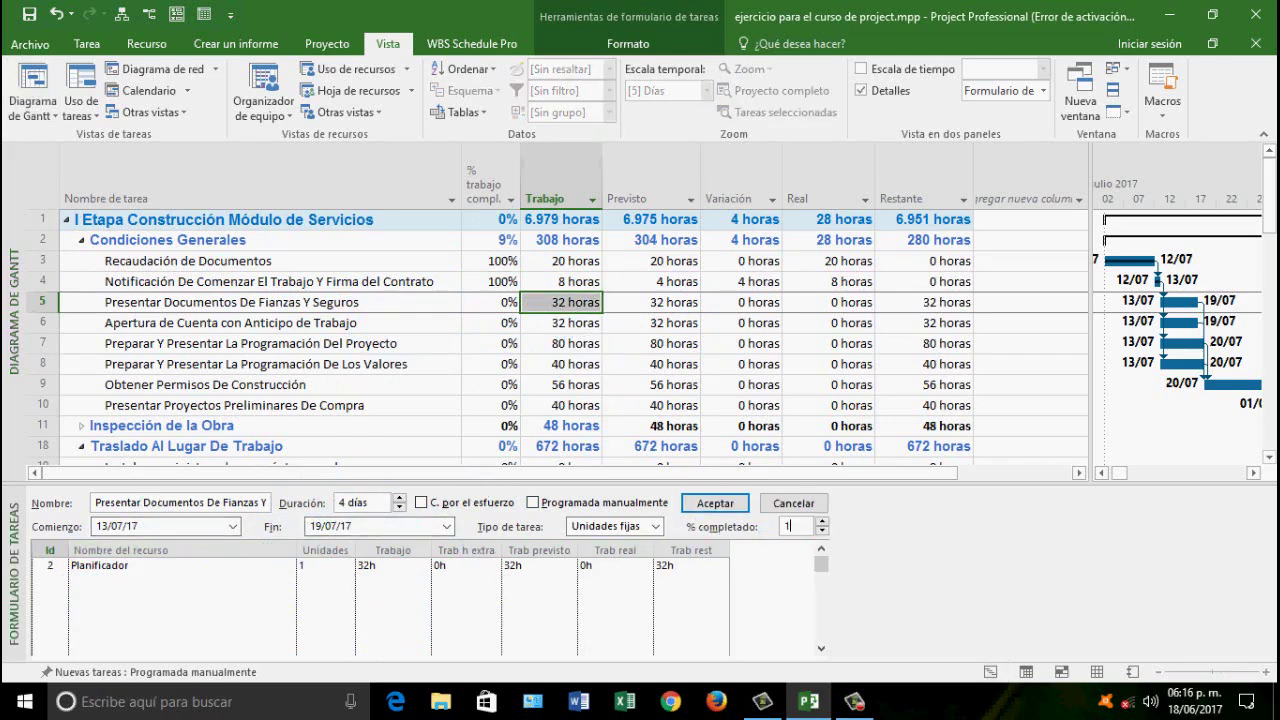
{"action": "type", "text": "00"}
{"action": "left_click", "coordinate": [740, 503]}
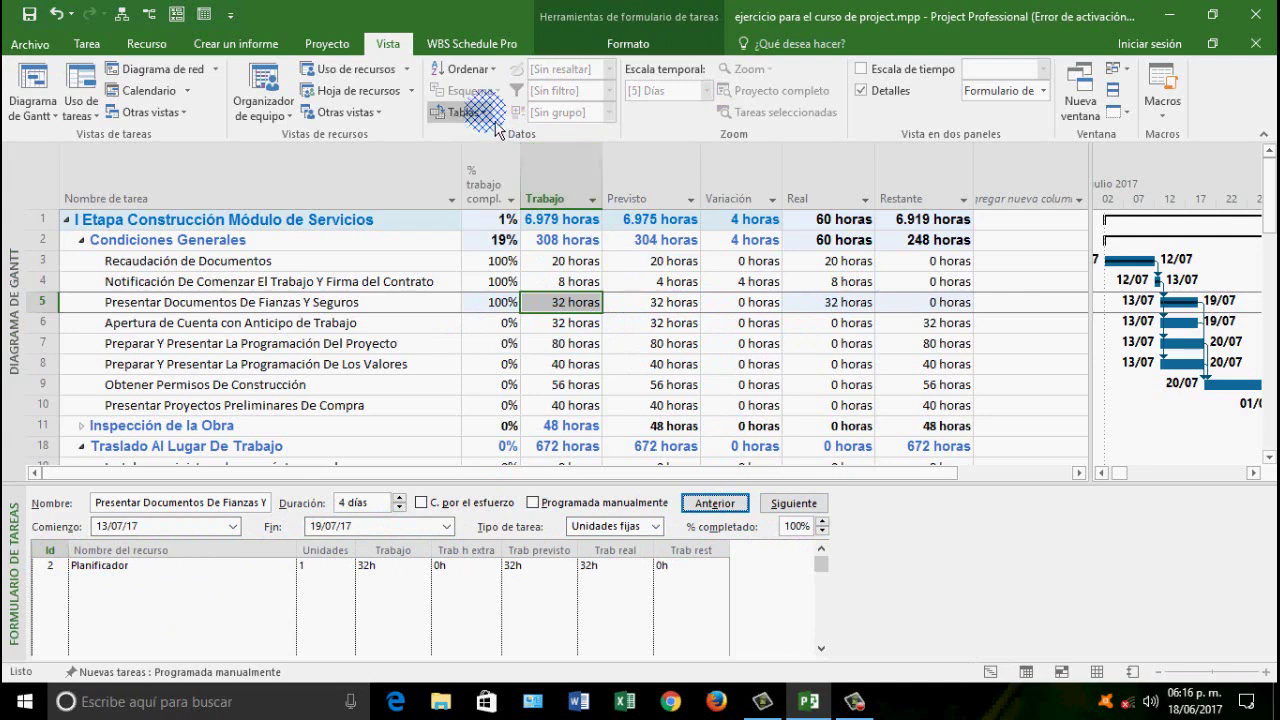
{"action": "left_click", "coordinate": [463, 112]}
{"action": "left_click", "coordinate": [609, 423]}
{"action": "left_click", "coordinate": [483, 114]}
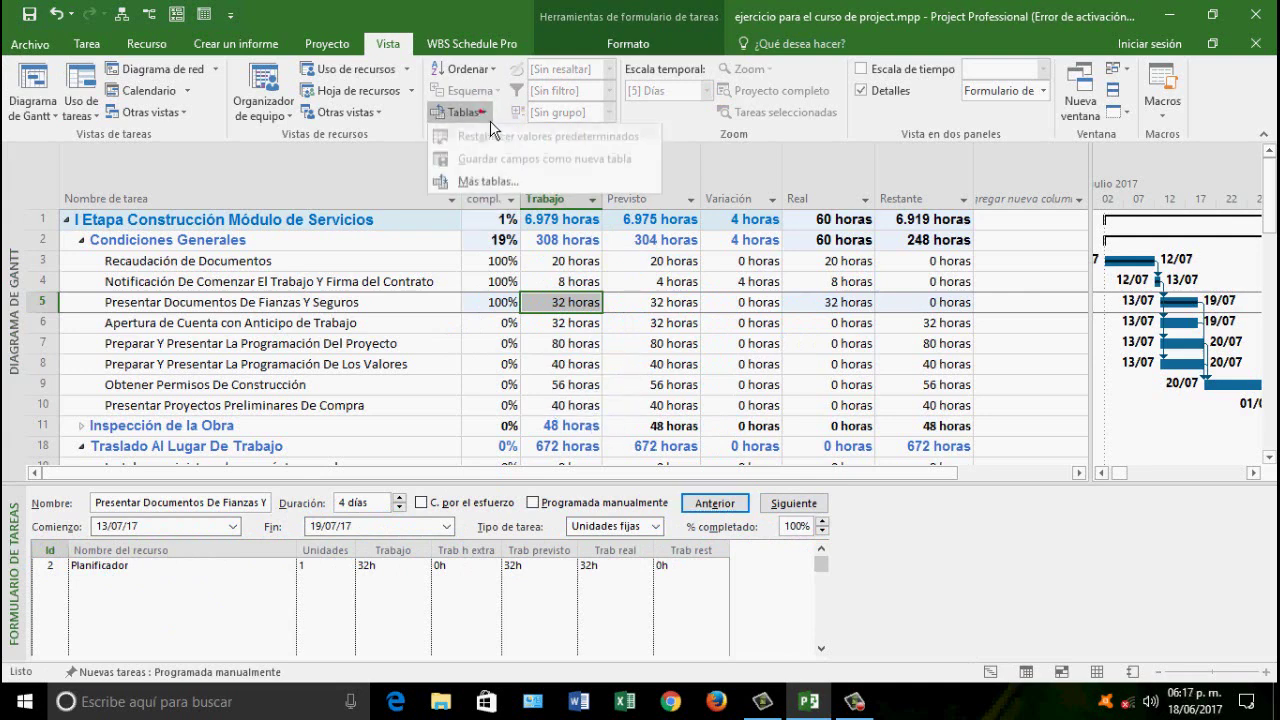
{"action": "left_click", "coordinate": [665, 289]}
{"action": "left_click", "coordinate": [463, 112]}
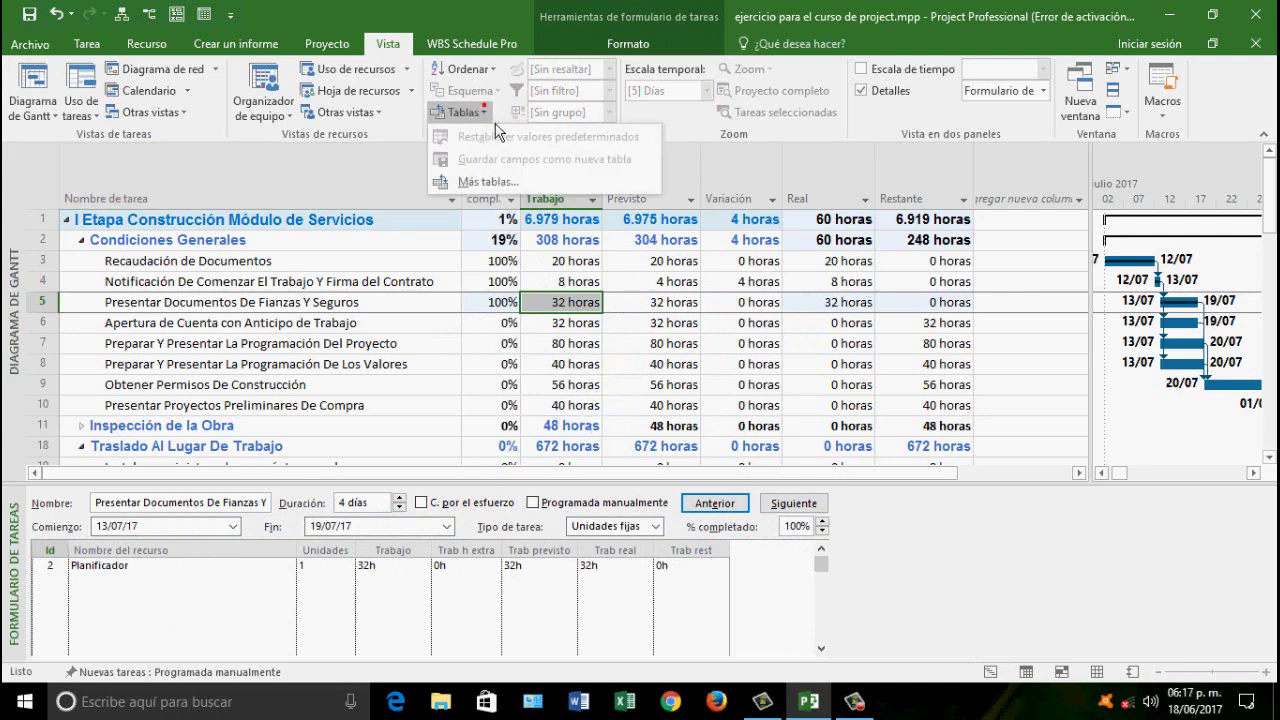
{"action": "left_click", "coordinate": [530, 424]}
Return to the task table, apply the Control de Duración table and review the durations of Presentar Documentos De Fianzas Y Seguros
{"action": "left_click", "coordinate": [645, 405]}
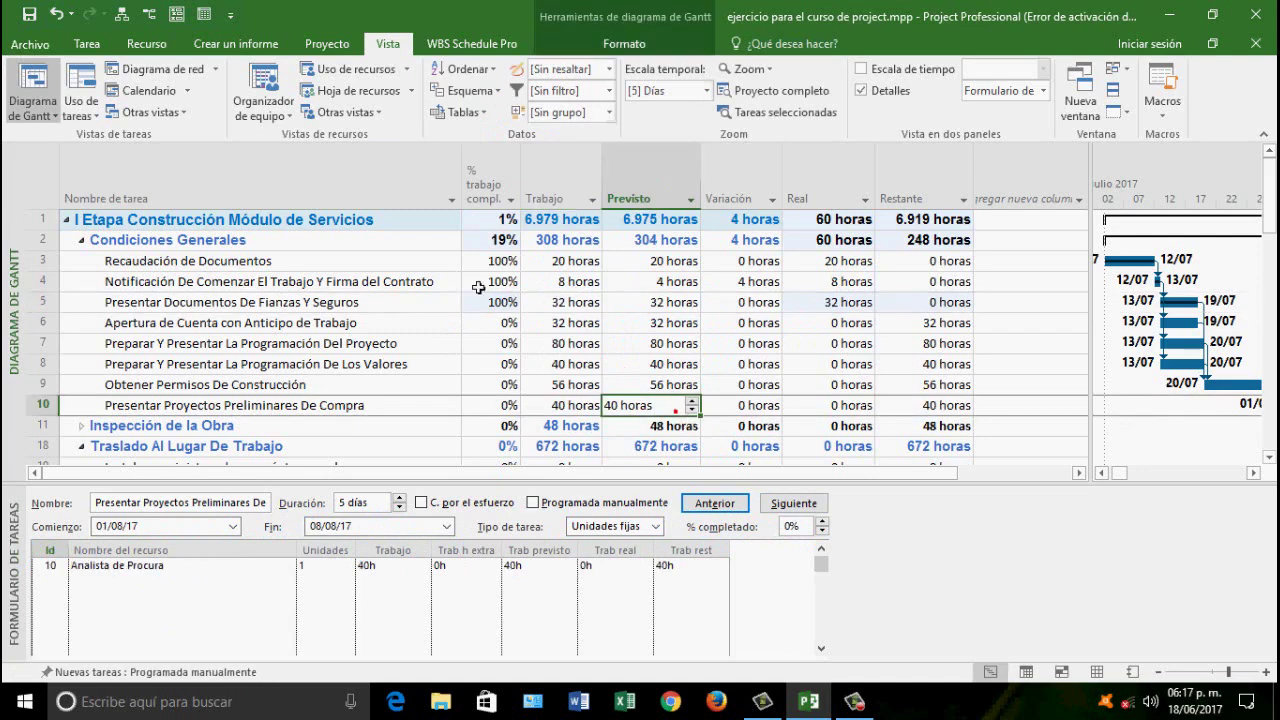
{"action": "left_click", "coordinate": [466, 112]}
{"action": "left_click", "coordinate": [536, 154]}
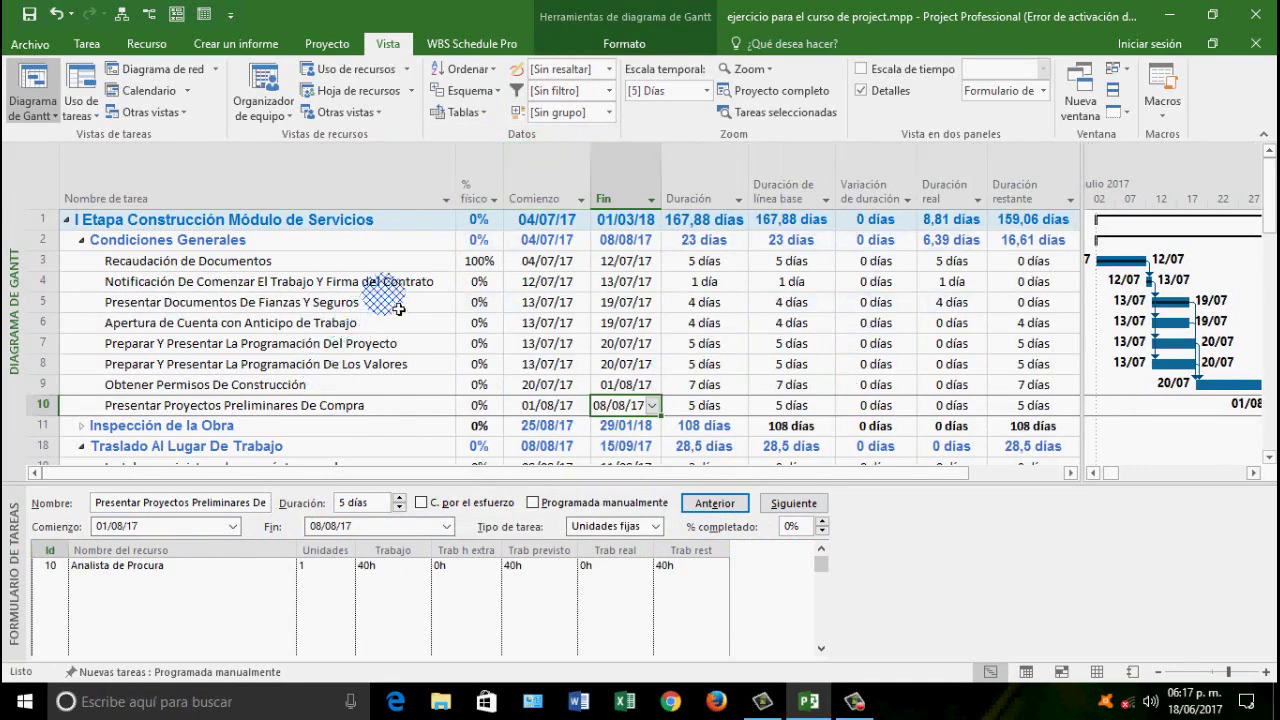
{"action": "left_click", "coordinate": [882, 302]}
{"action": "left_click", "coordinate": [700, 302]}
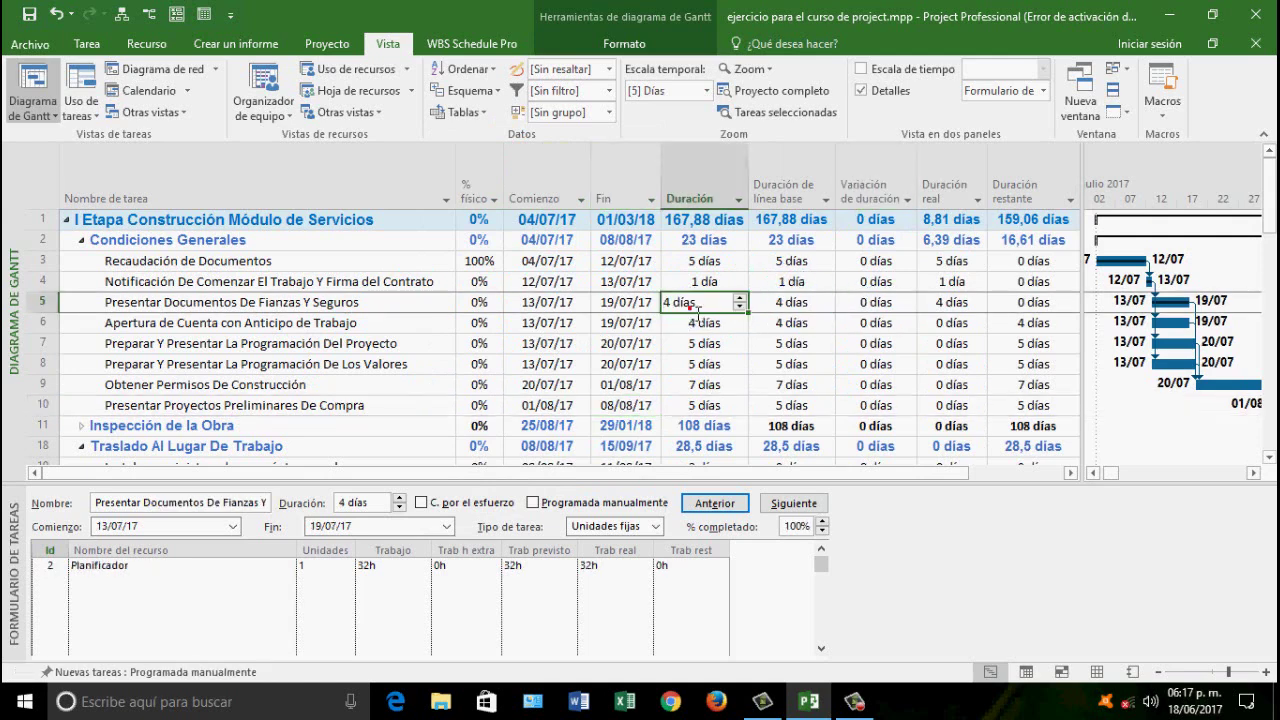
Apply the Control de Trabajo table and after it Control Presupuestario to check the work and cost variations of Presentar Documentos De Fianzas Y Seguros
{"action": "left_click", "coordinate": [463, 112]}
{"action": "left_click", "coordinate": [505, 180]}
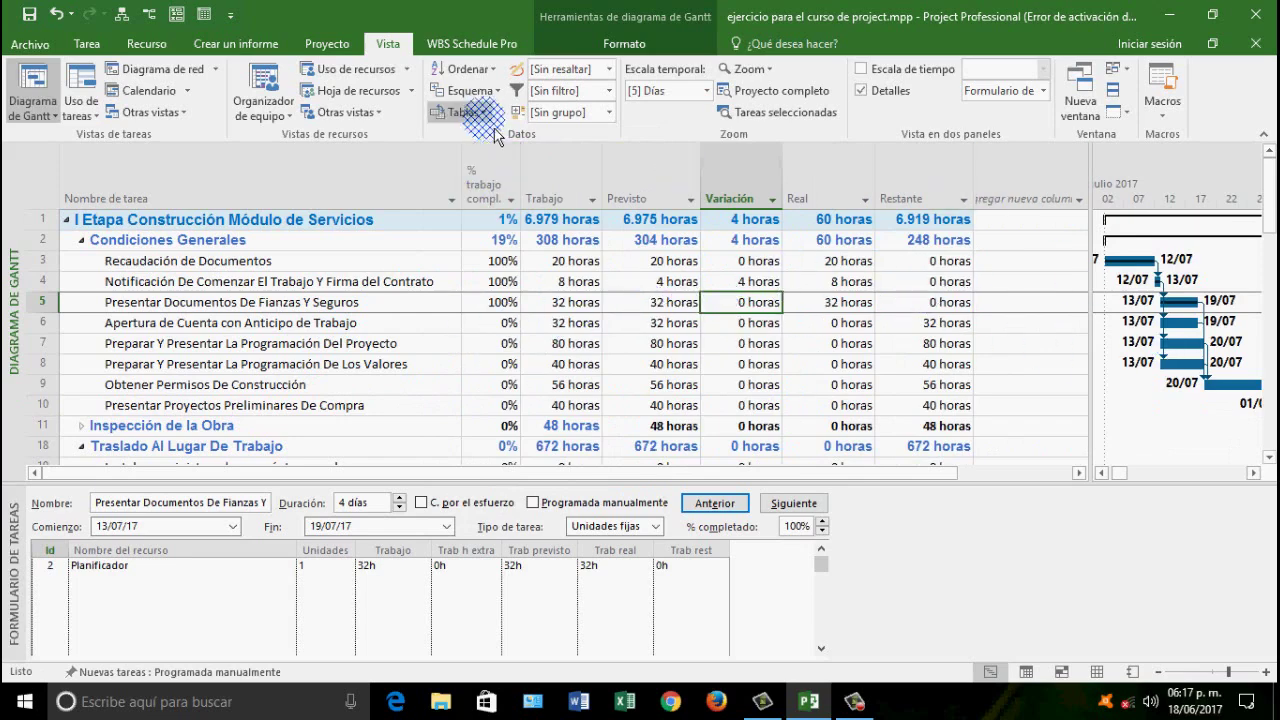
{"action": "left_click", "coordinate": [468, 112]}
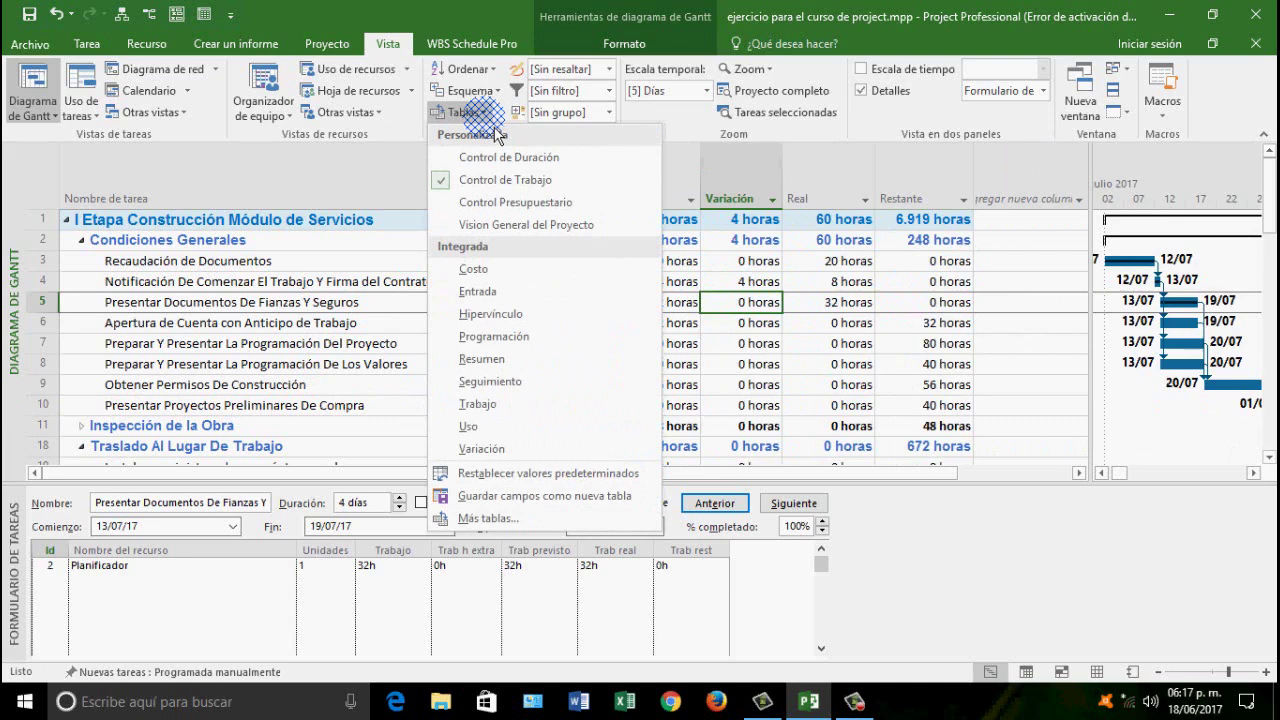
{"action": "left_click", "coordinate": [560, 203]}
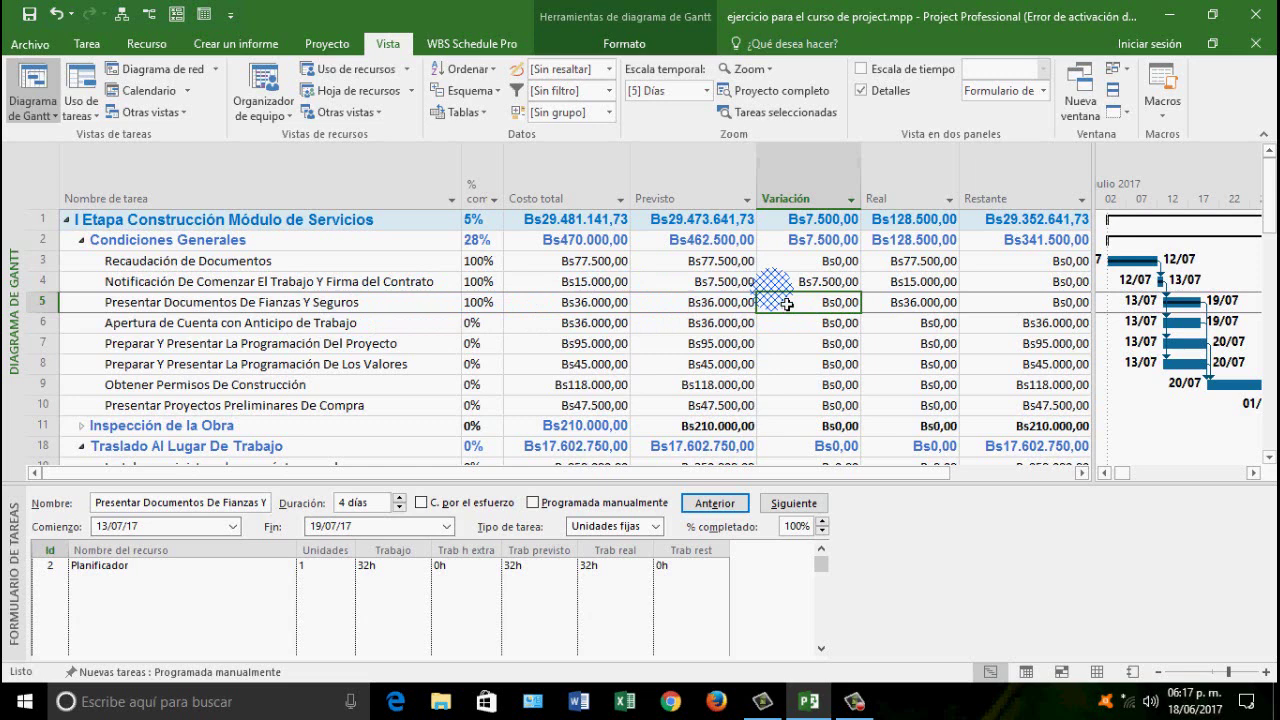
Set the % completado of Apertura de Cuenta con Anticipo de Trabajo to 100 and accept the change
{"action": "left_click", "coordinate": [355, 323]}
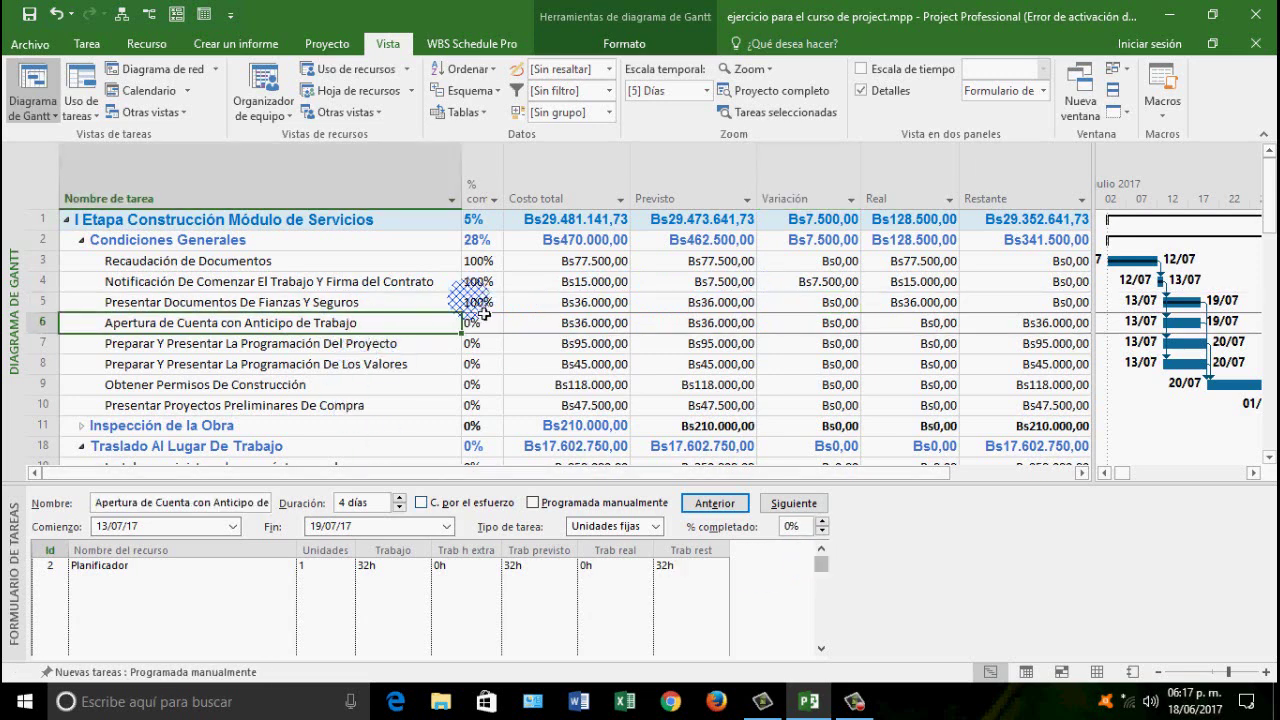
{"action": "left_click", "coordinate": [793, 526]}
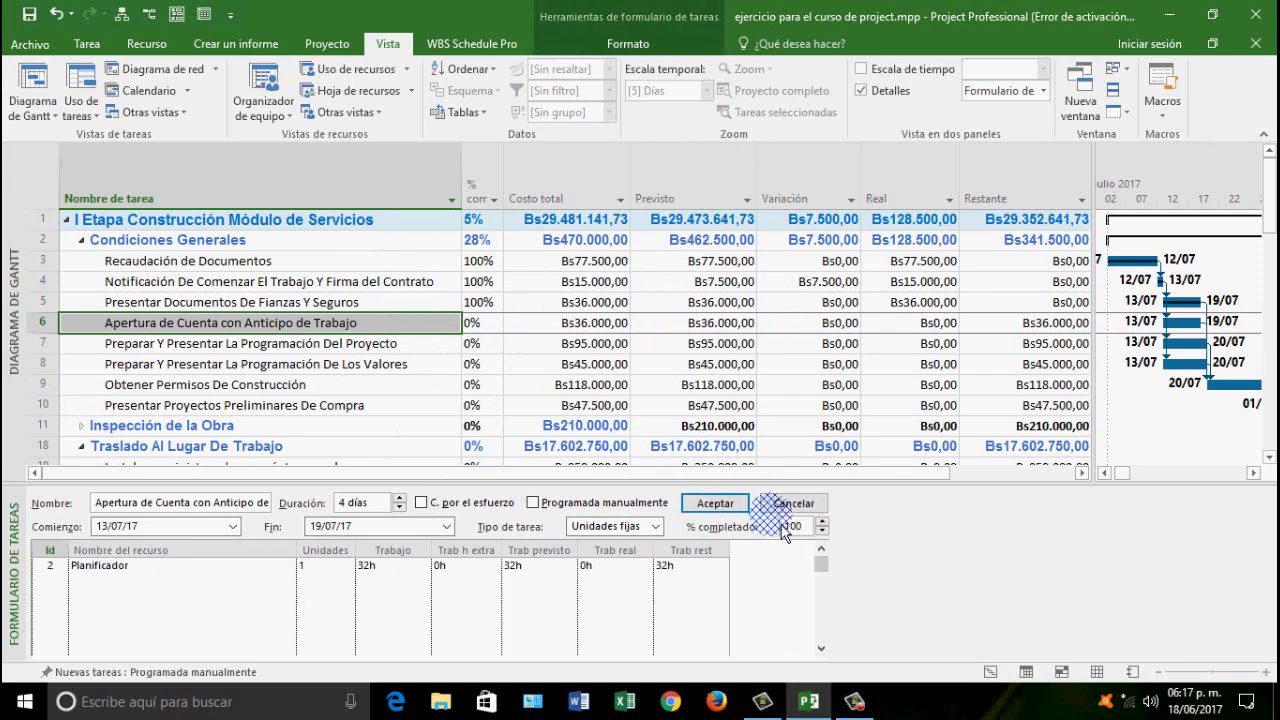
{"action": "type", "text": "100"}
{"action": "left_click", "coordinate": [715, 503]}
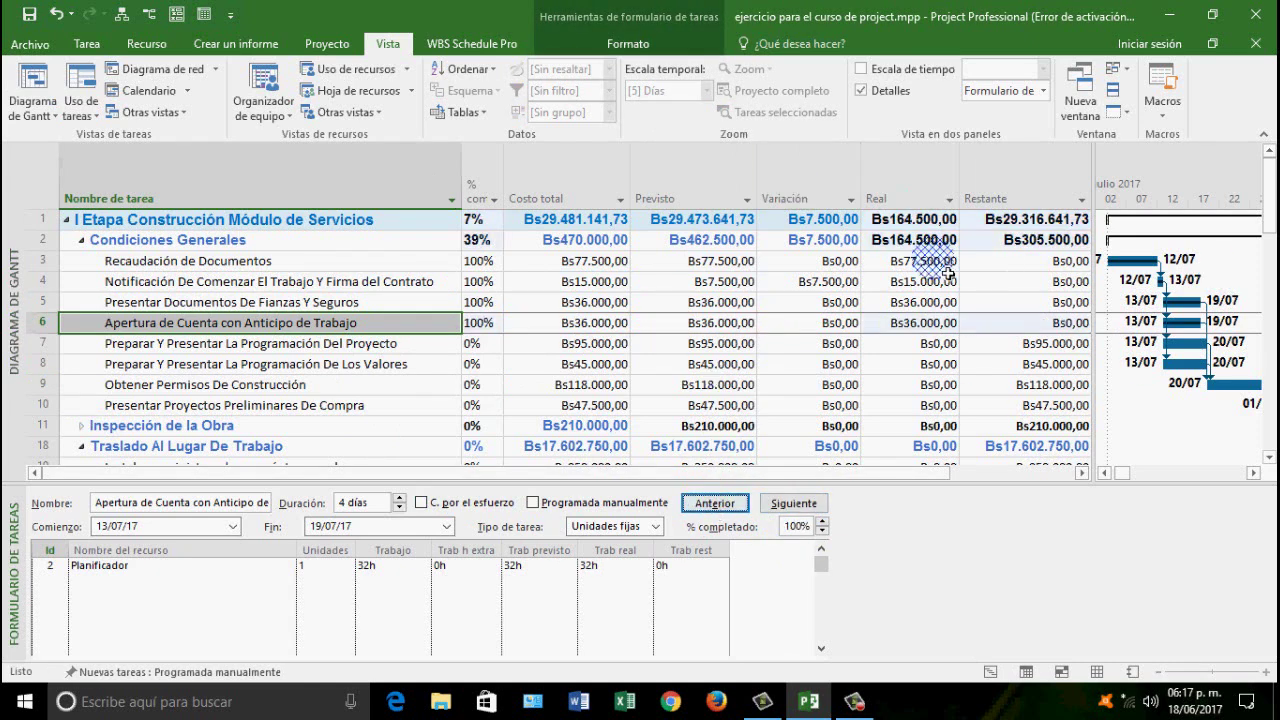
For Preparar Y Presentar La Programación Del Proyecto, set Ingeniero Inspector's work to 20h and the % completado to 100, and accept
{"action": "left_click", "coordinate": [426, 348]}
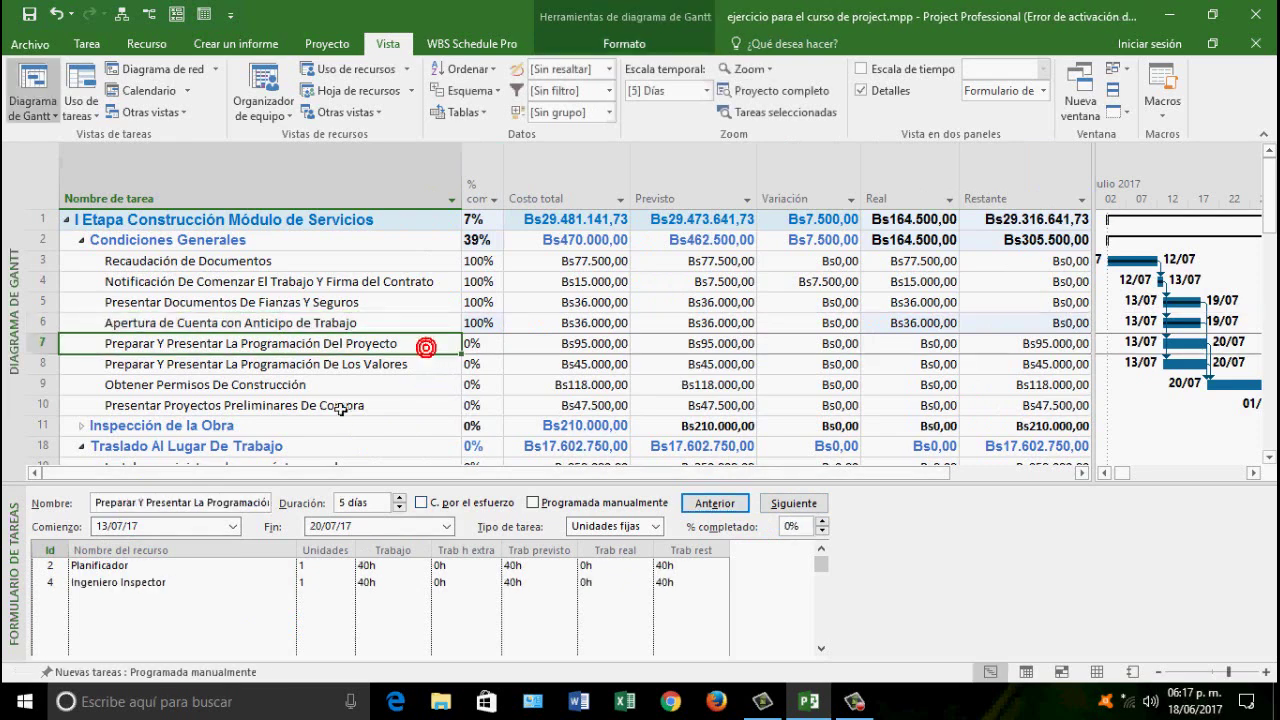
{"action": "left_click", "coordinate": [115, 575]}
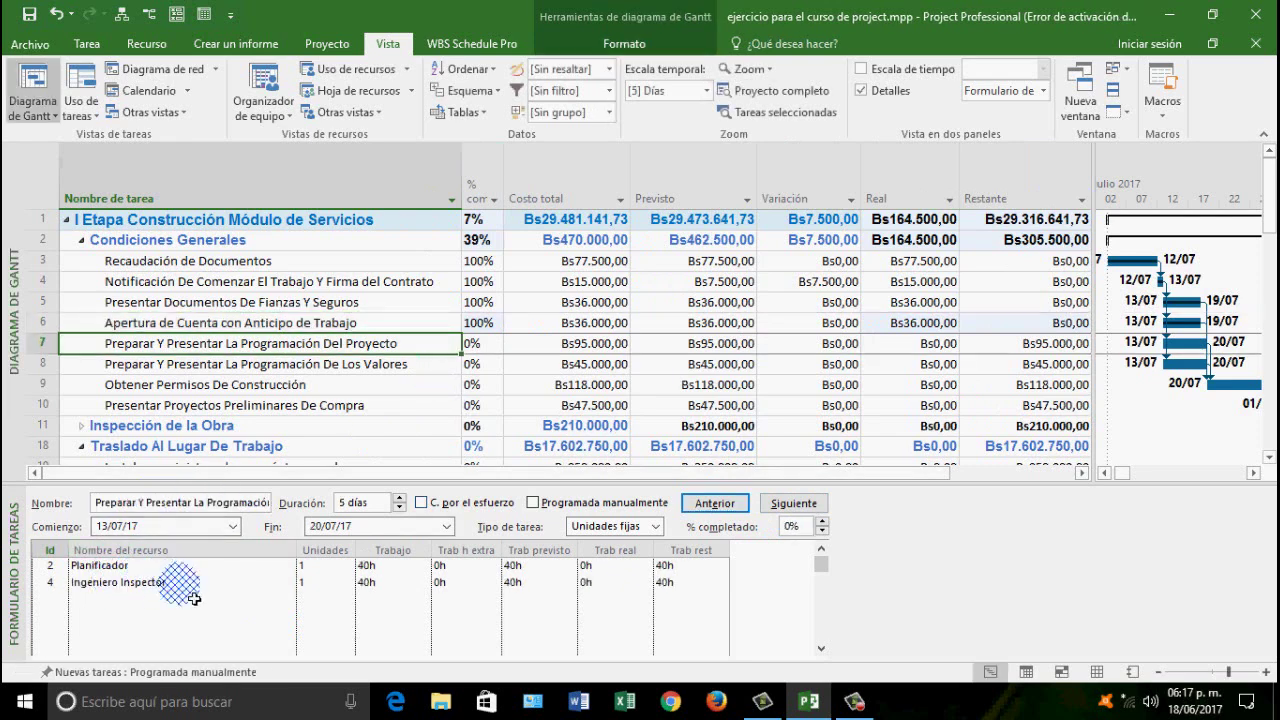
{"action": "left_click", "coordinate": [352, 566]}
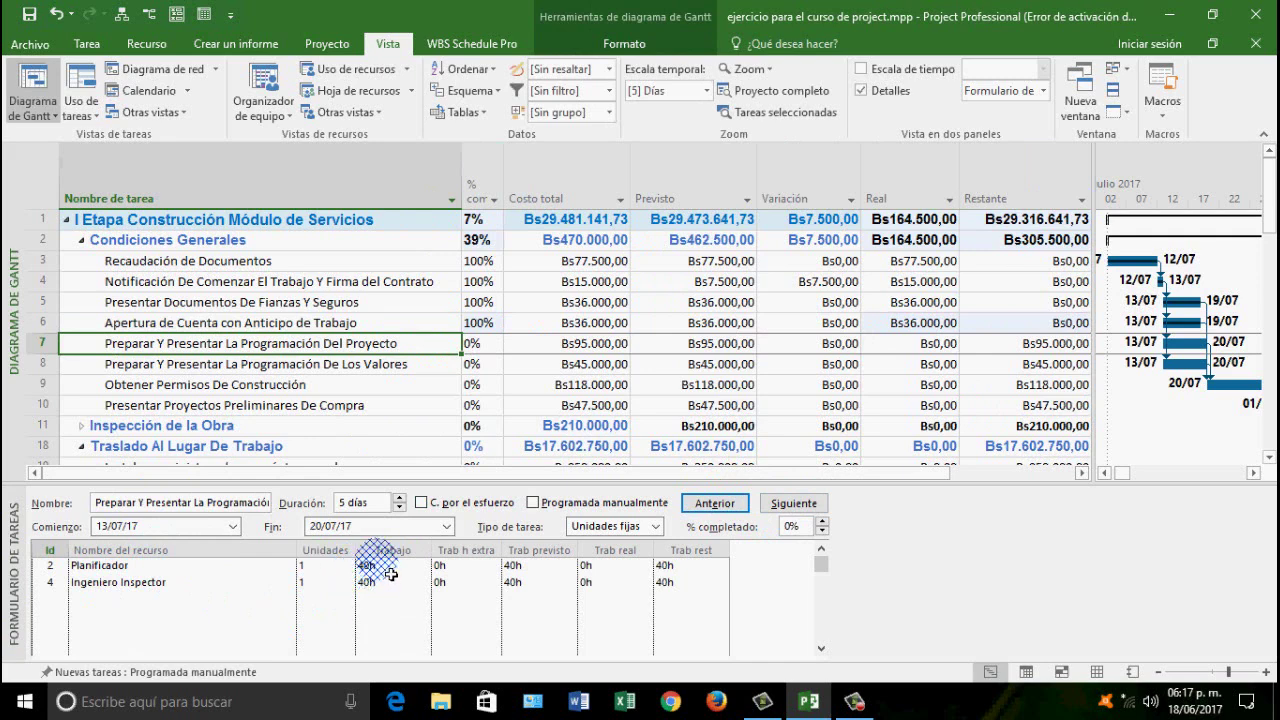
{"action": "left_click_drag", "start_coordinate": [391, 575], "coordinate": [365, 572]}
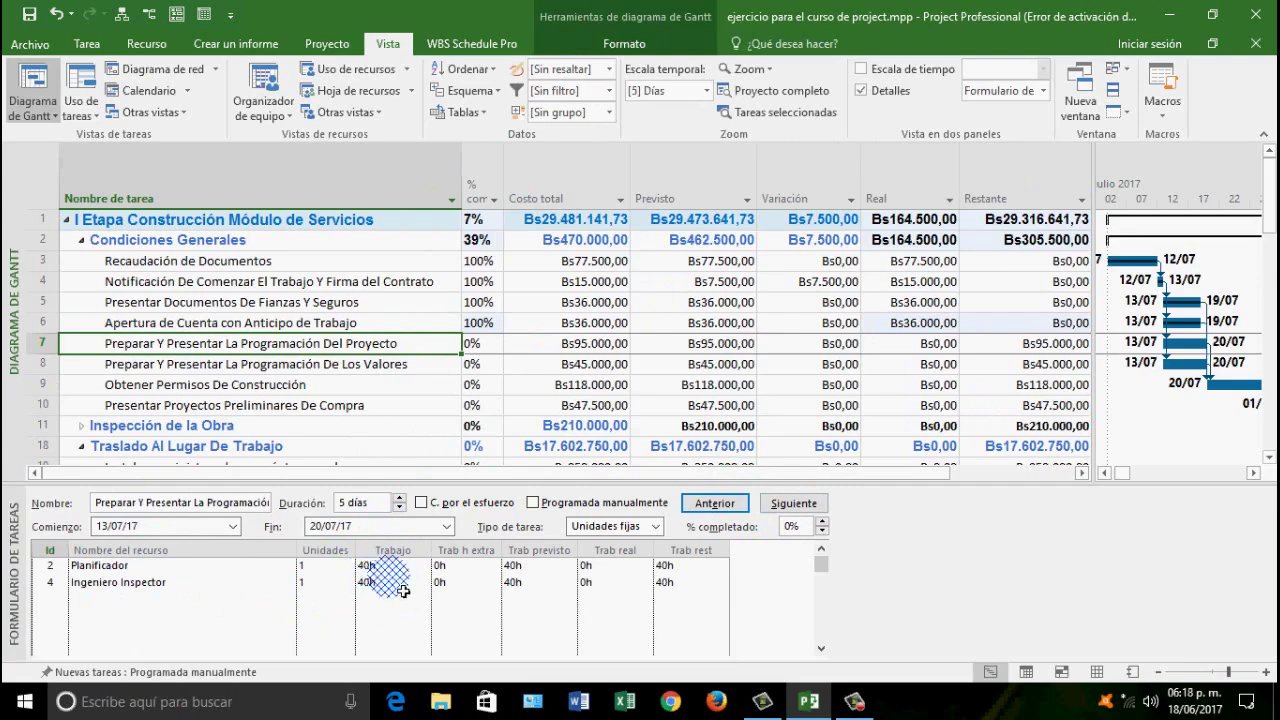
{"action": "left_click", "coordinate": [378, 582]}
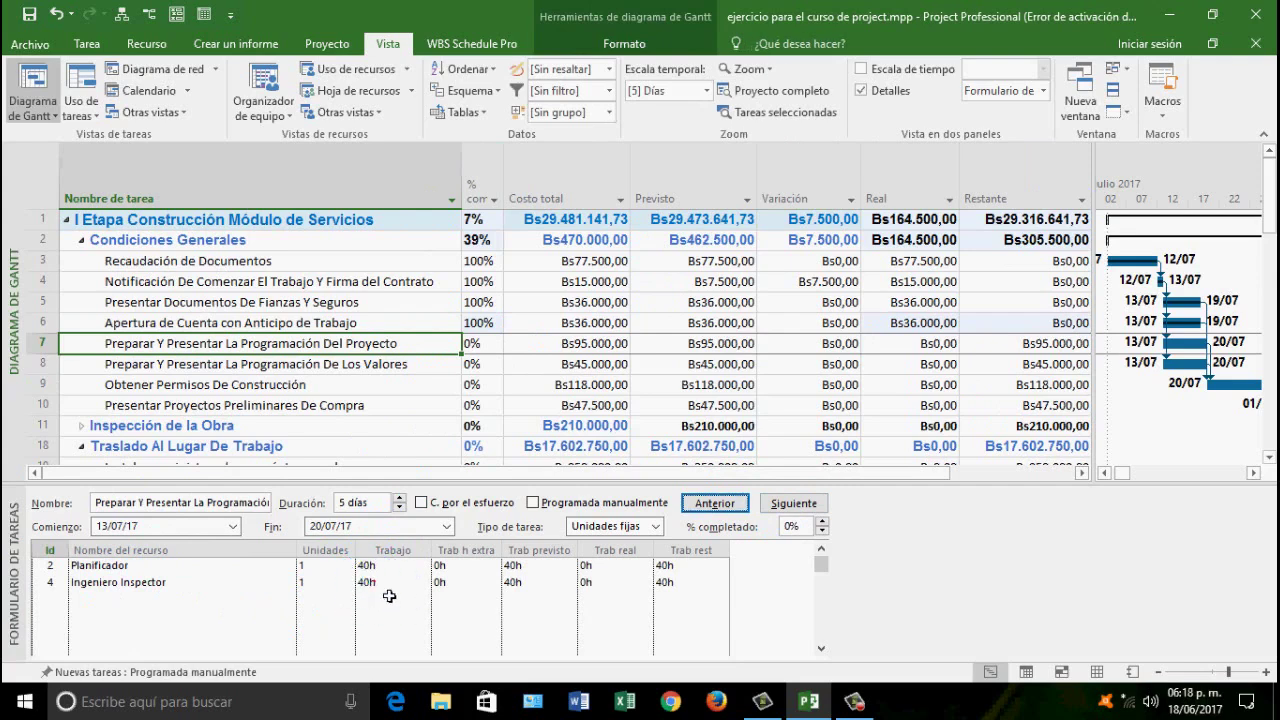
{"action": "type", "text": "20"}
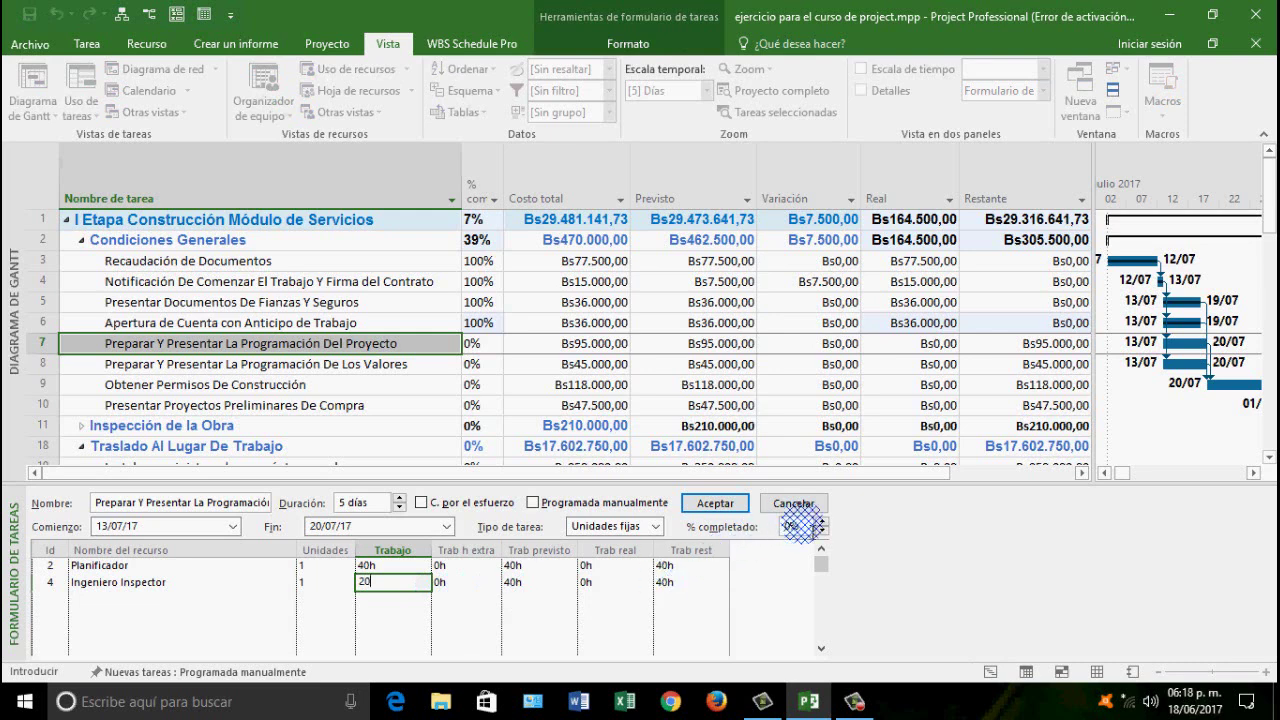
{"action": "left_click", "coordinate": [790, 527]}
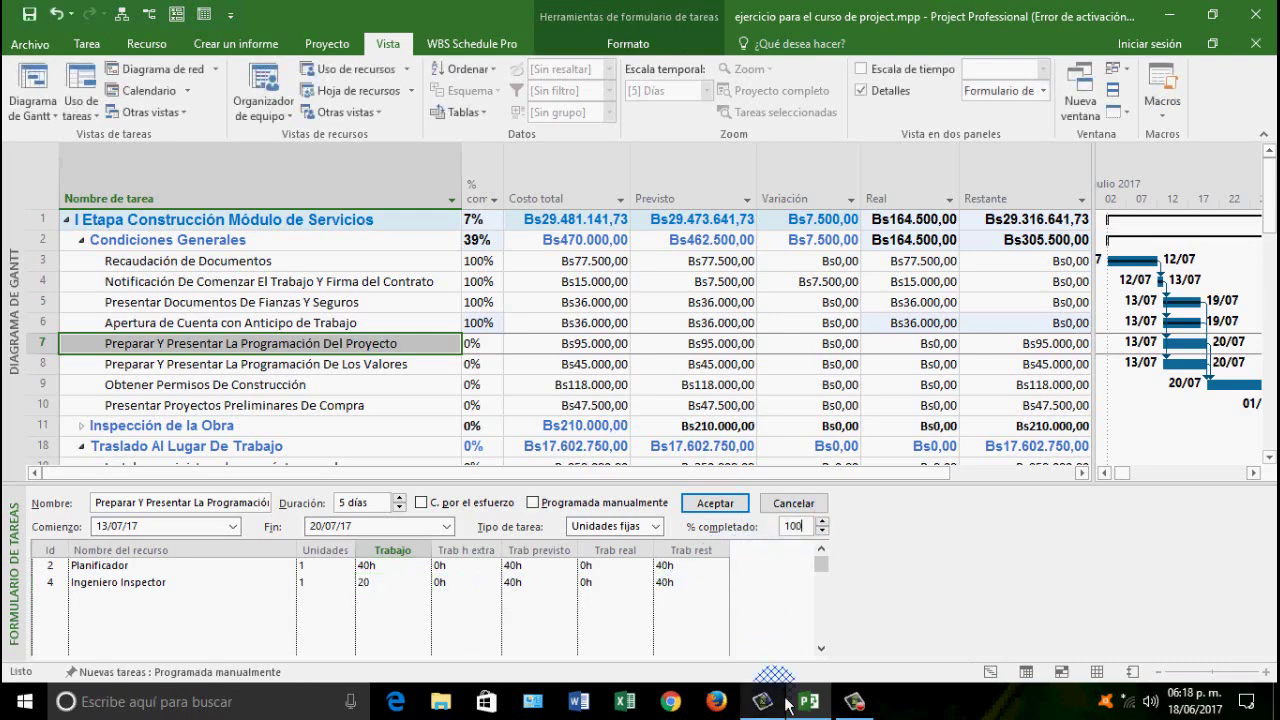
{"action": "type", "text": "100"}
{"action": "left_click", "coordinate": [712, 503]}
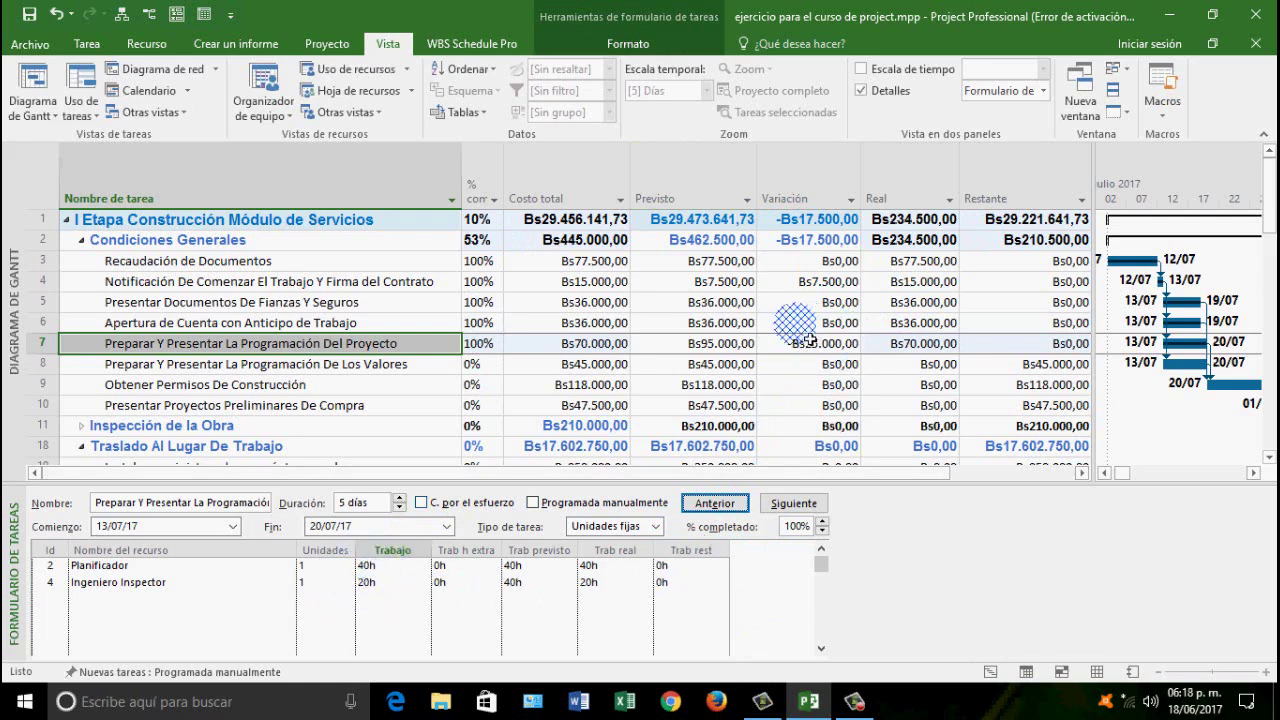
Compare the cost variations of the notification task, the project programming task and Condiciones Generales, and apply the Control de Trabajo table
{"action": "scroll", "coordinate": [788, 375], "scroll_direction": "up", "scroll_amount": 2}
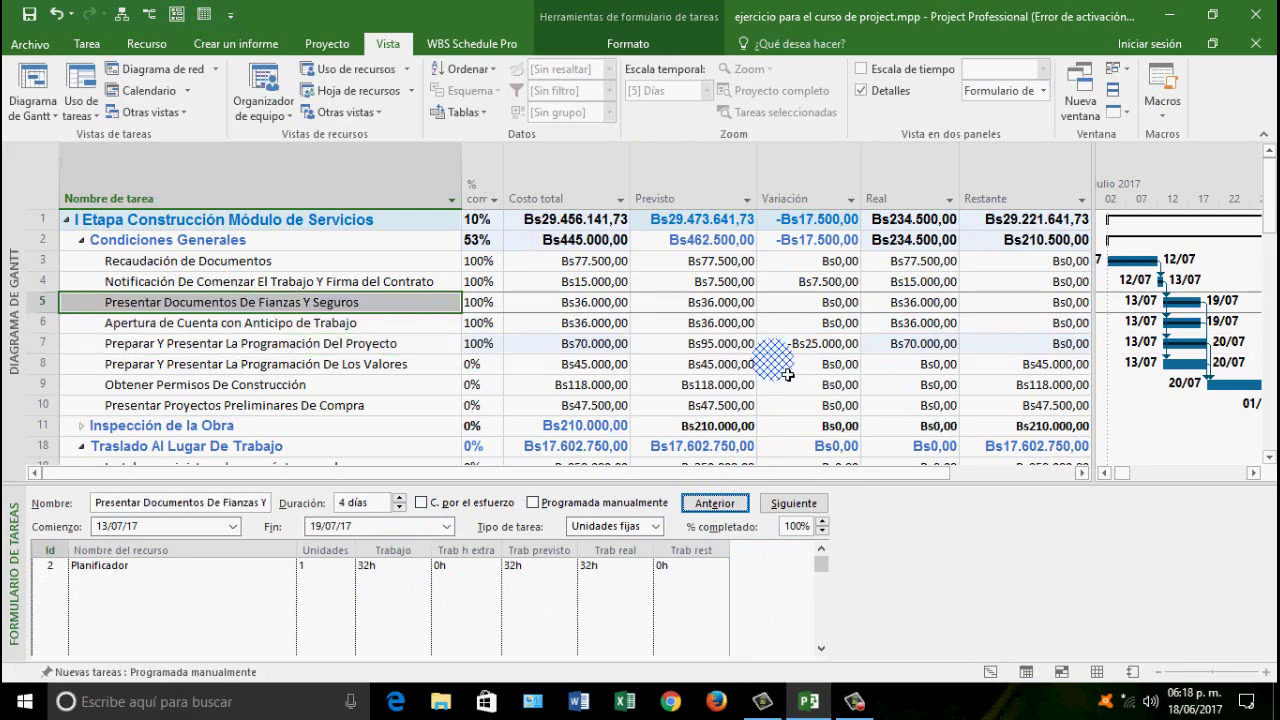
{"action": "left_click", "coordinate": [836, 285]}
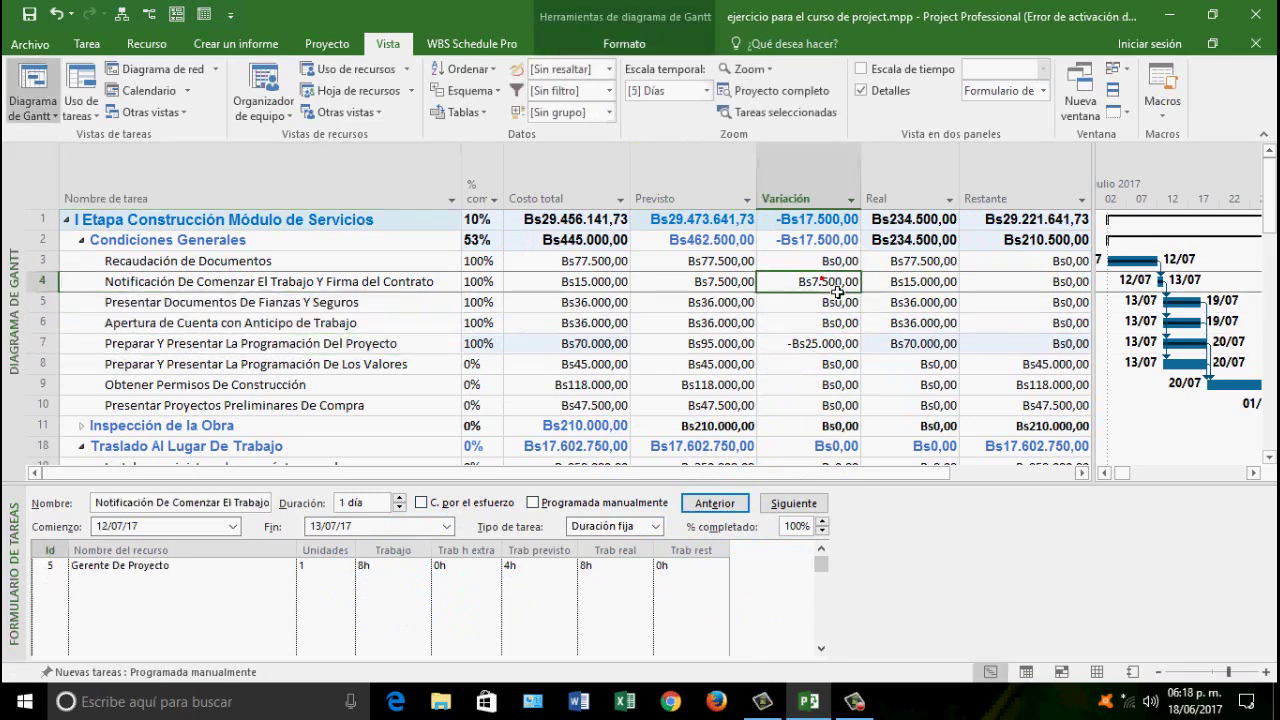
{"action": "left_click", "coordinate": [830, 349]}
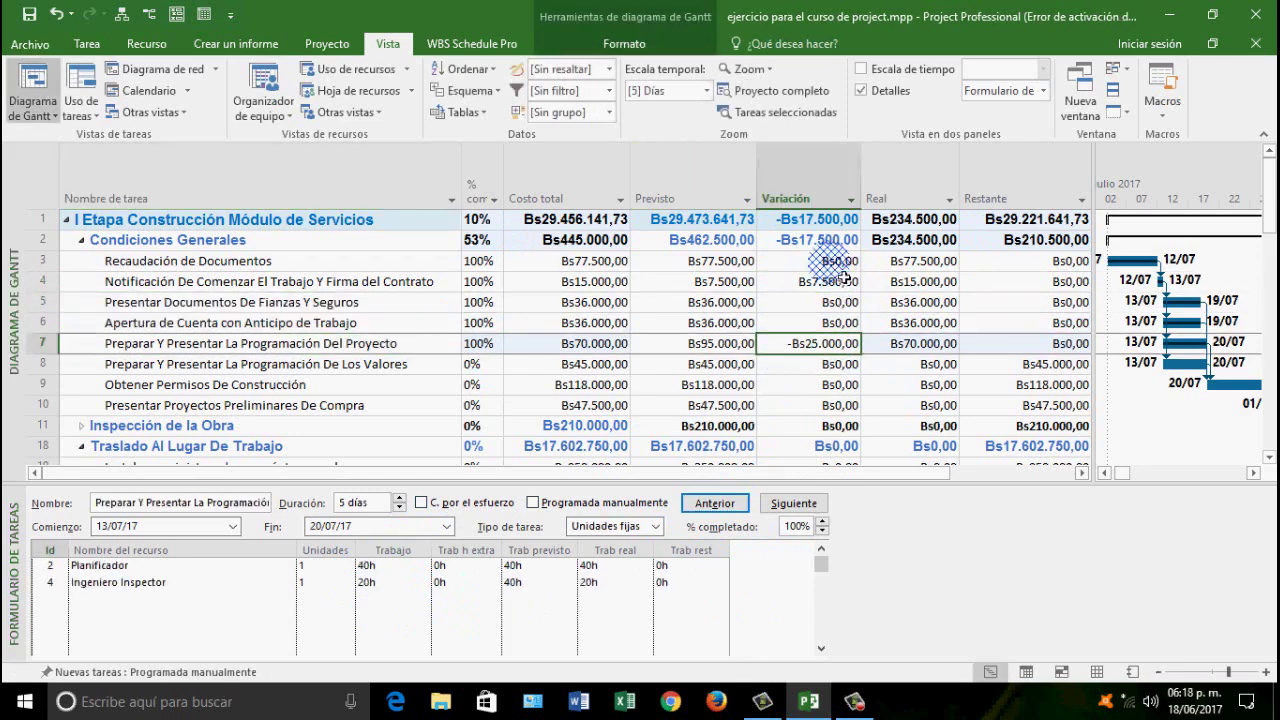
{"action": "left_click", "coordinate": [828, 242]}
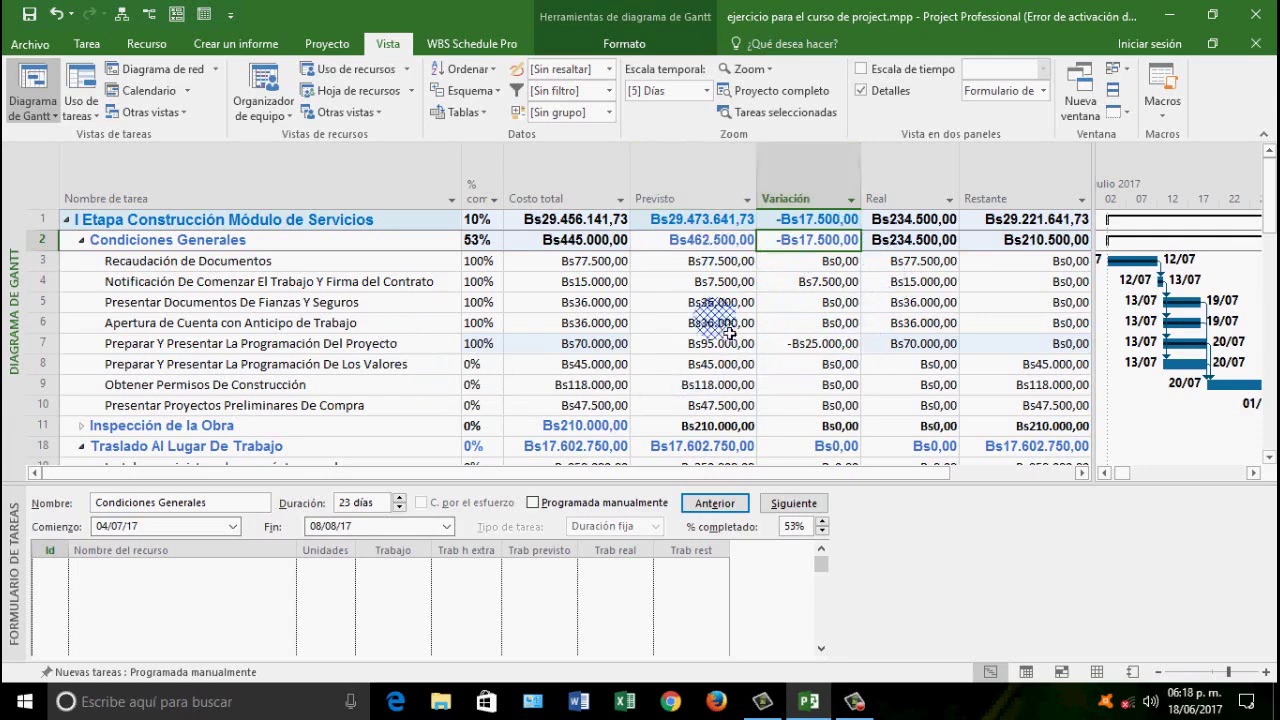
{"action": "left_click", "coordinate": [466, 112]}
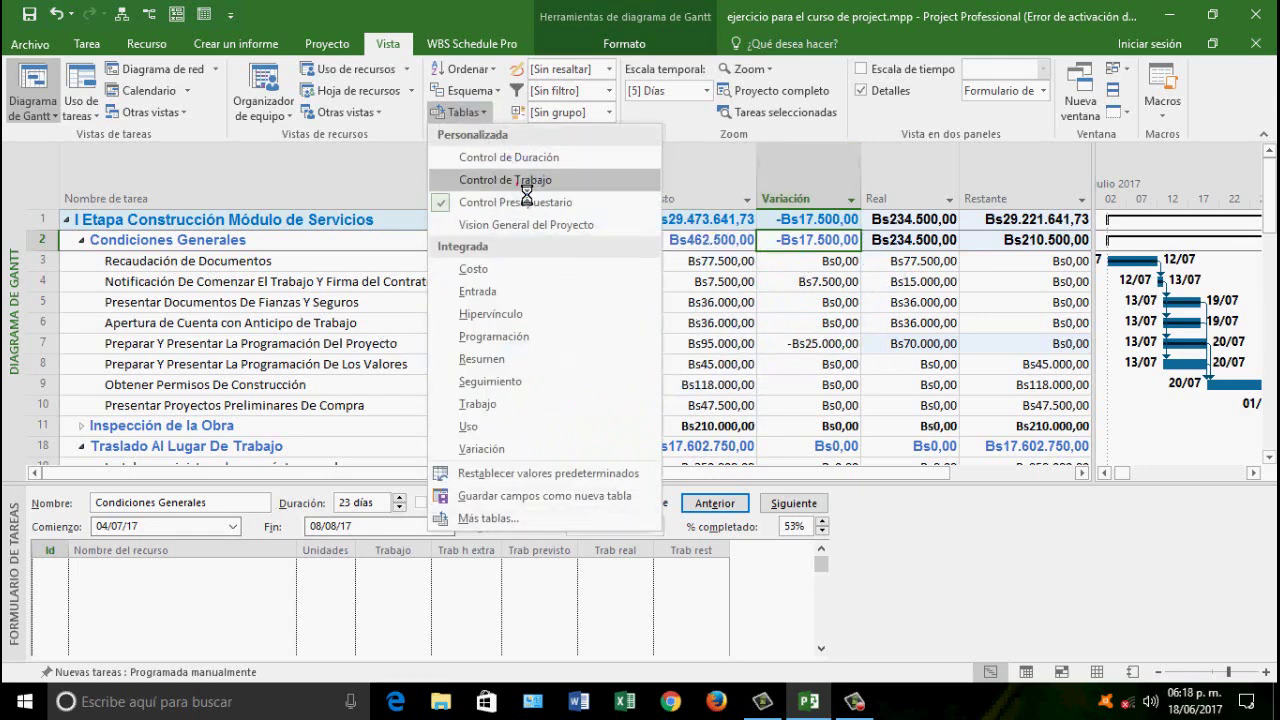
{"action": "left_click", "coordinate": [500, 177]}
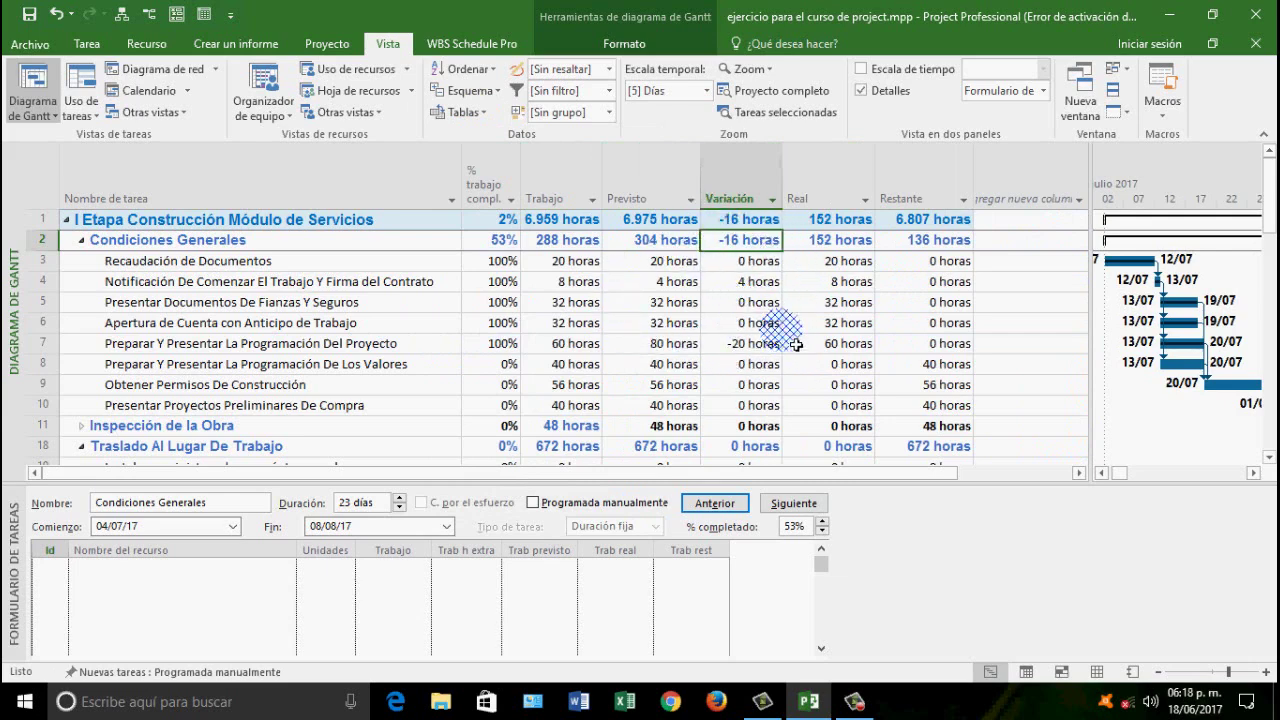
Apply the Control de Duración table to check the task durations, and return to the Control de Trabajo table
{"action": "left_click", "coordinate": [470, 113]}
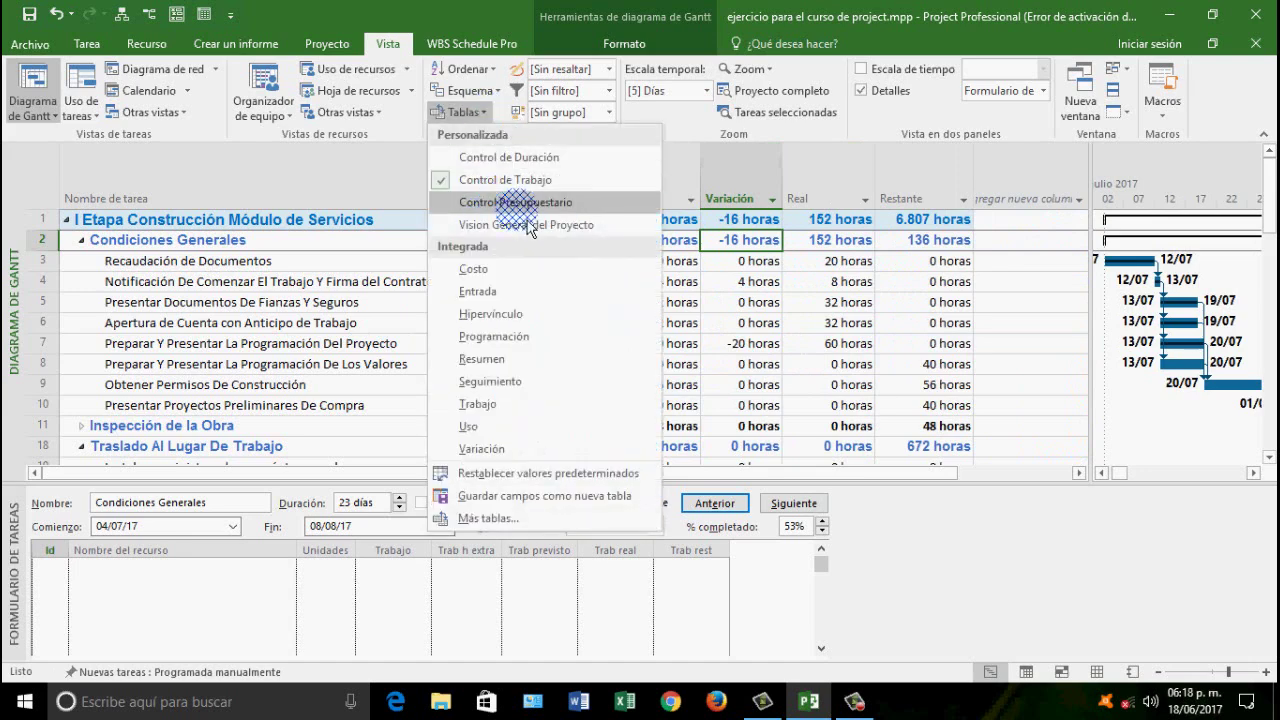
{"action": "left_click", "coordinate": [540, 157]}
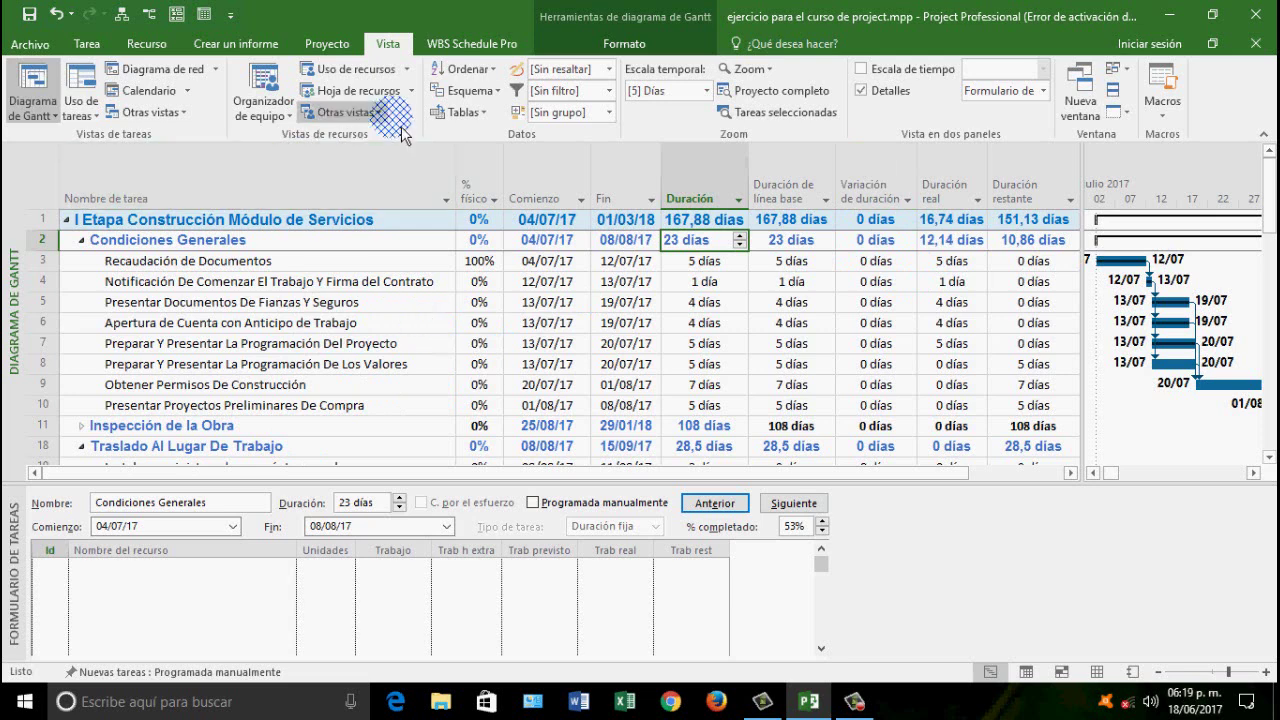
{"action": "left_click", "coordinate": [462, 112]}
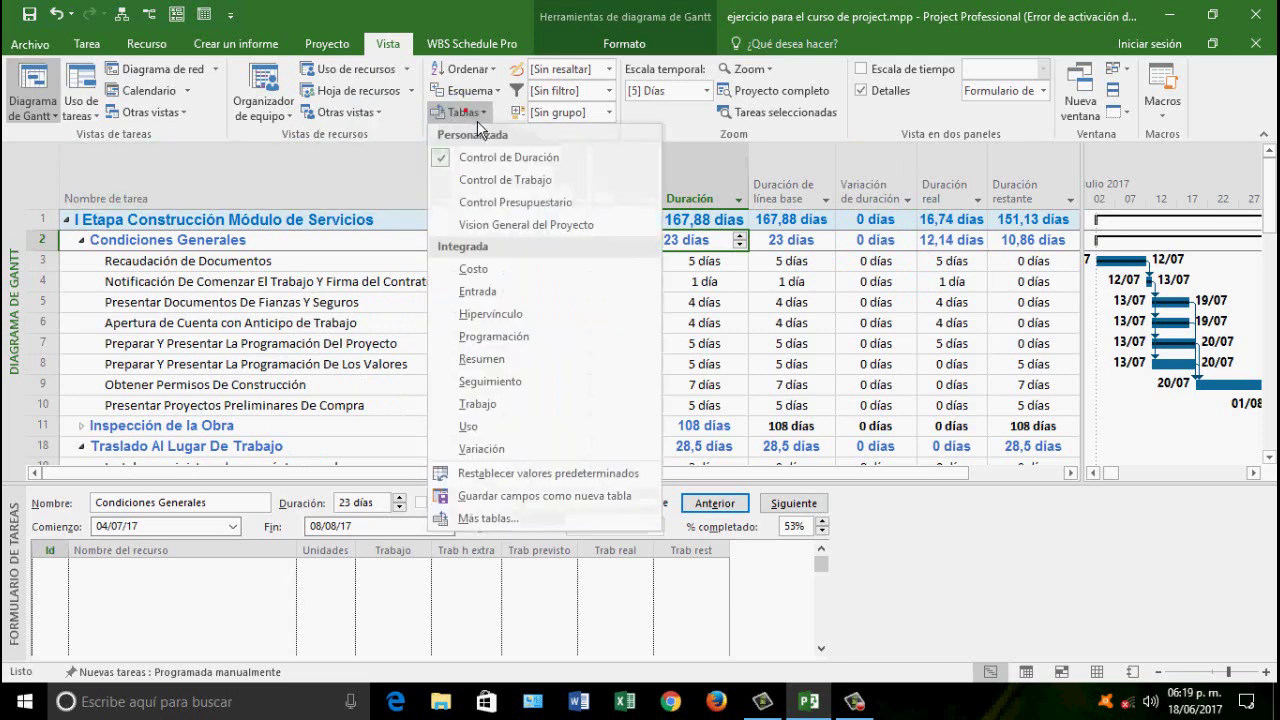
{"action": "left_click", "coordinate": [553, 180]}
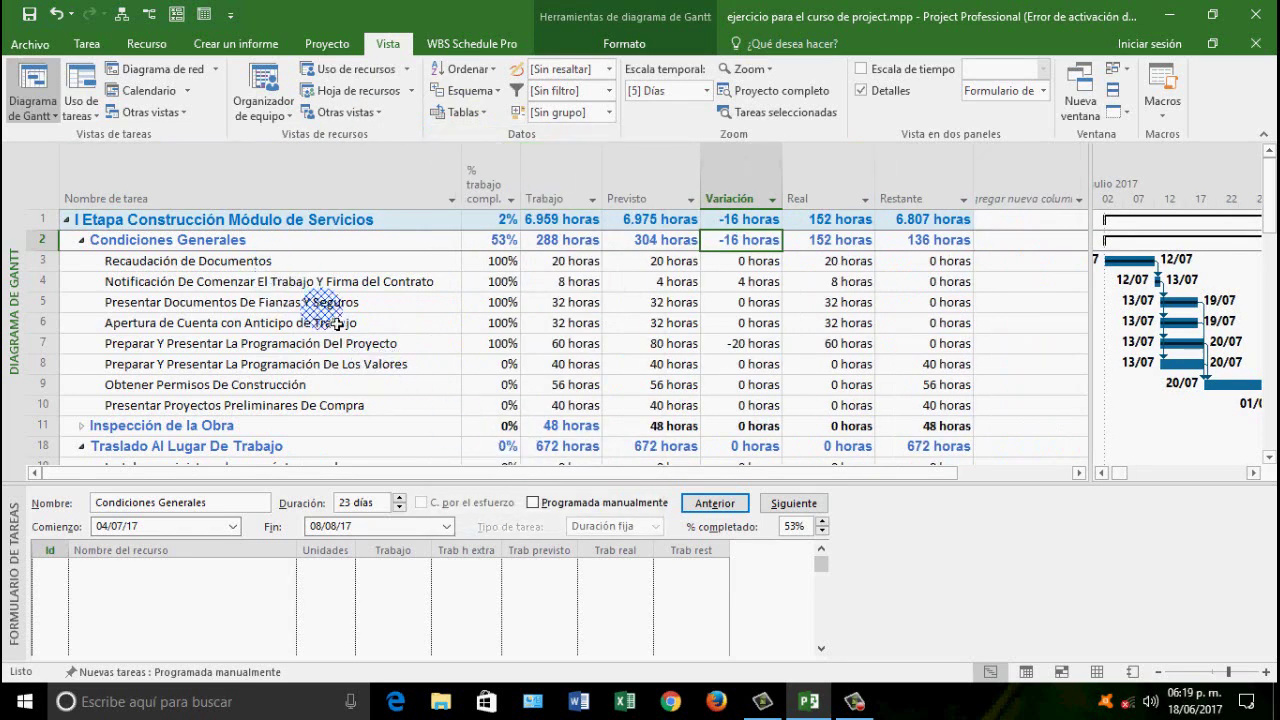
Compare the work variations of Preparar Y Presentar La Programación Del Proyecto, the notification task and Condiciones Generales
{"action": "left_click", "coordinate": [345, 323]}
{"action": "left_click", "coordinate": [345, 343]}
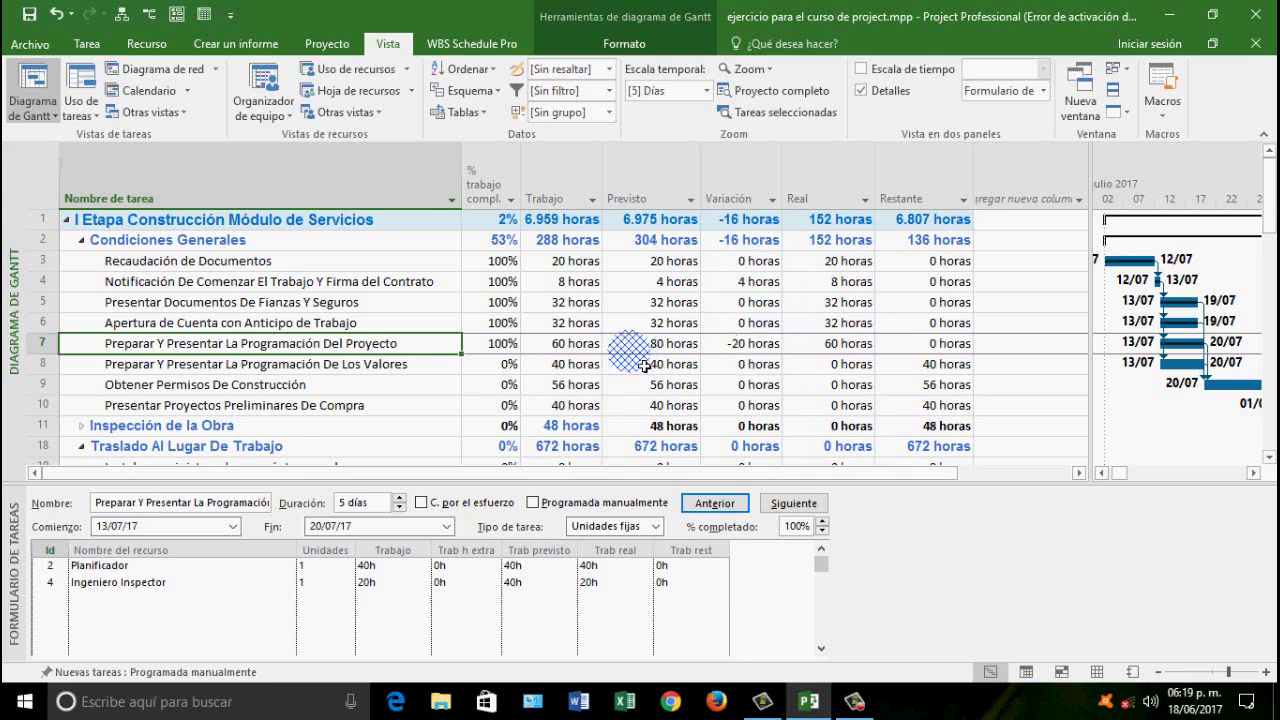
{"action": "left_click", "coordinate": [745, 343]}
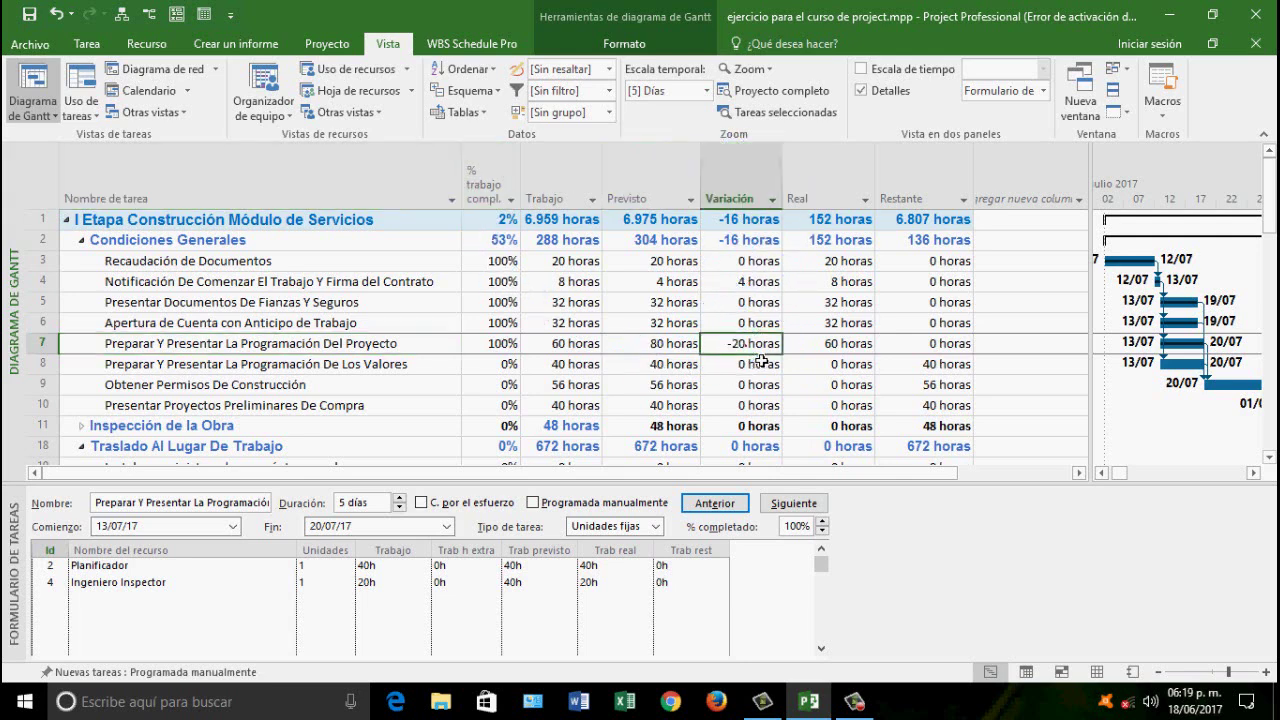
{"action": "left_click", "coordinate": [750, 283]}
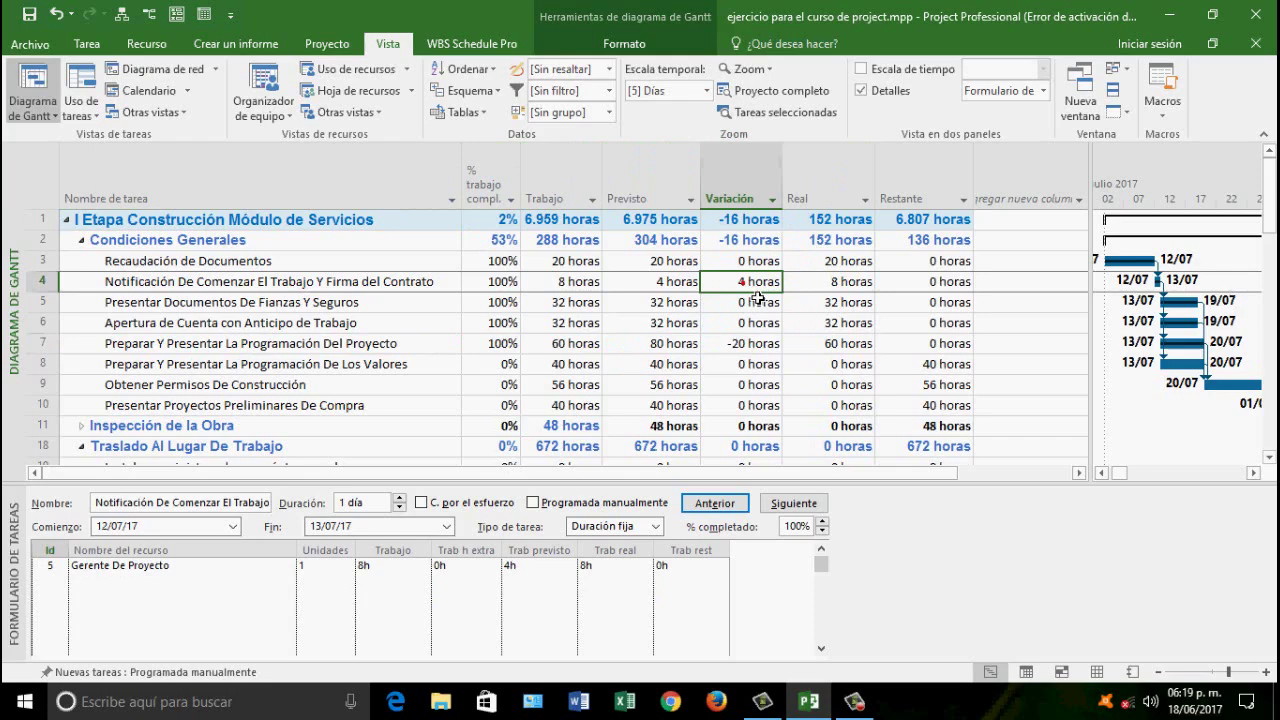
{"action": "left_click", "coordinate": [760, 241]}
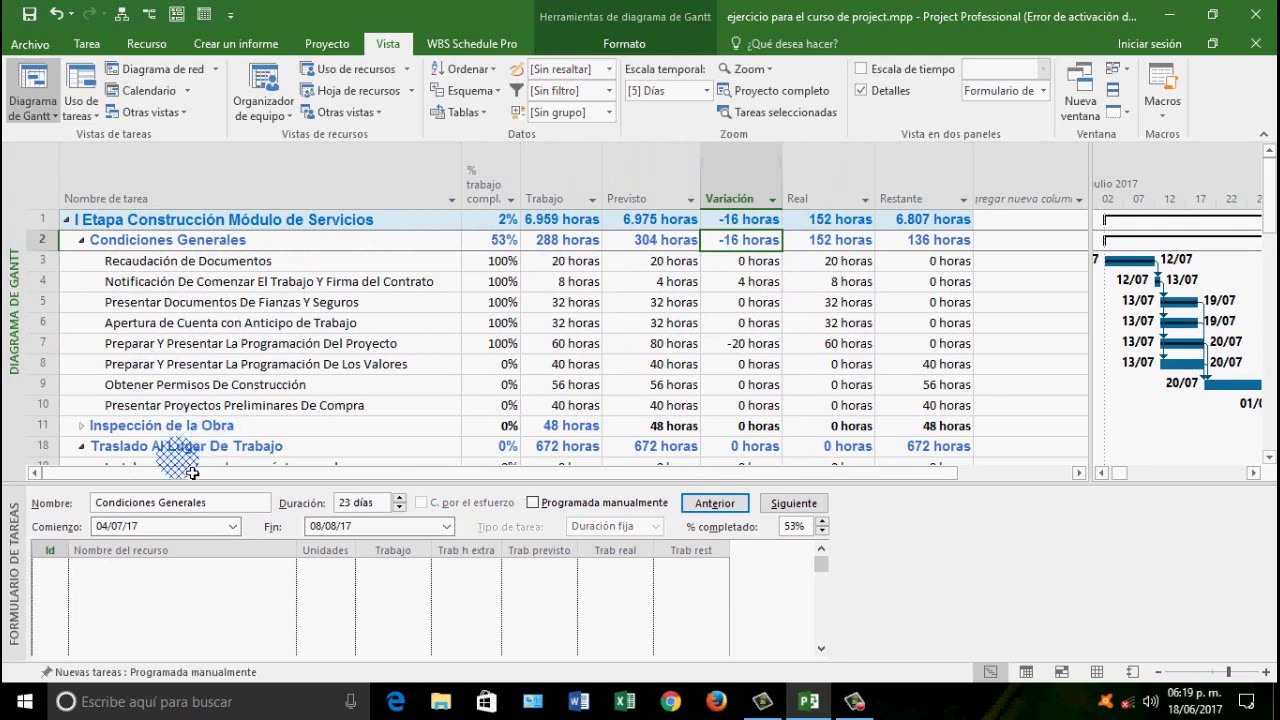
{"action": "left_click", "coordinate": [383, 114]}
{"action": "key", "text": "Escape"}
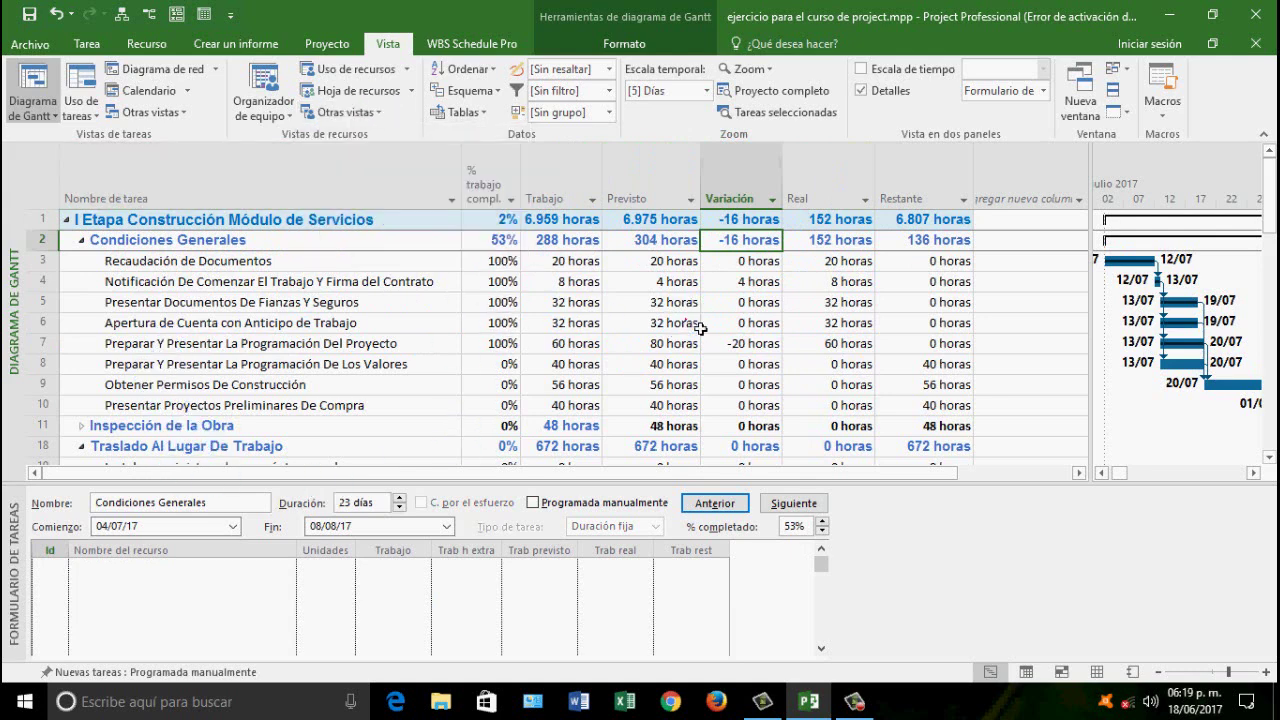
{"action": "left_click", "coordinate": [466, 90]}
{"action": "key", "text": "Escape"}
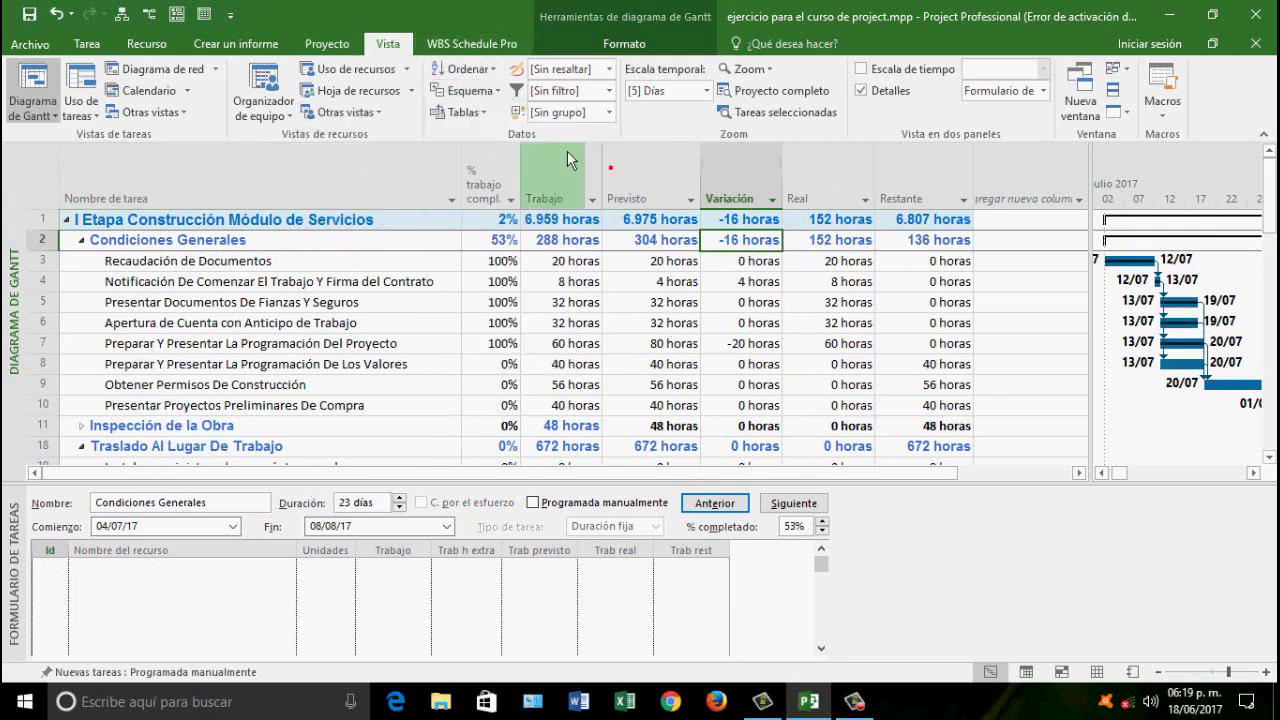
Apply the Vision General del Proyecto table and set the % físico of the four Condiciones Generales tasks in rows 4 to 7 to 100
{"action": "left_click", "coordinate": [464, 112]}
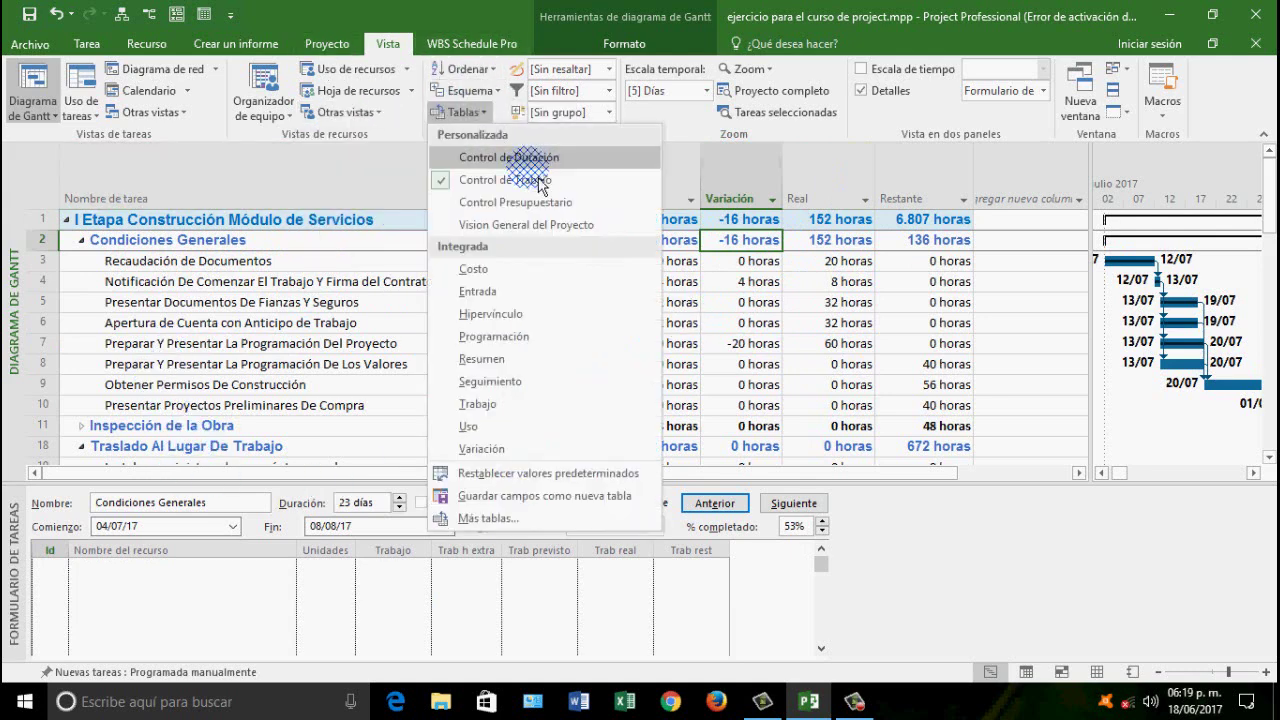
{"action": "left_click", "coordinate": [569, 225]}
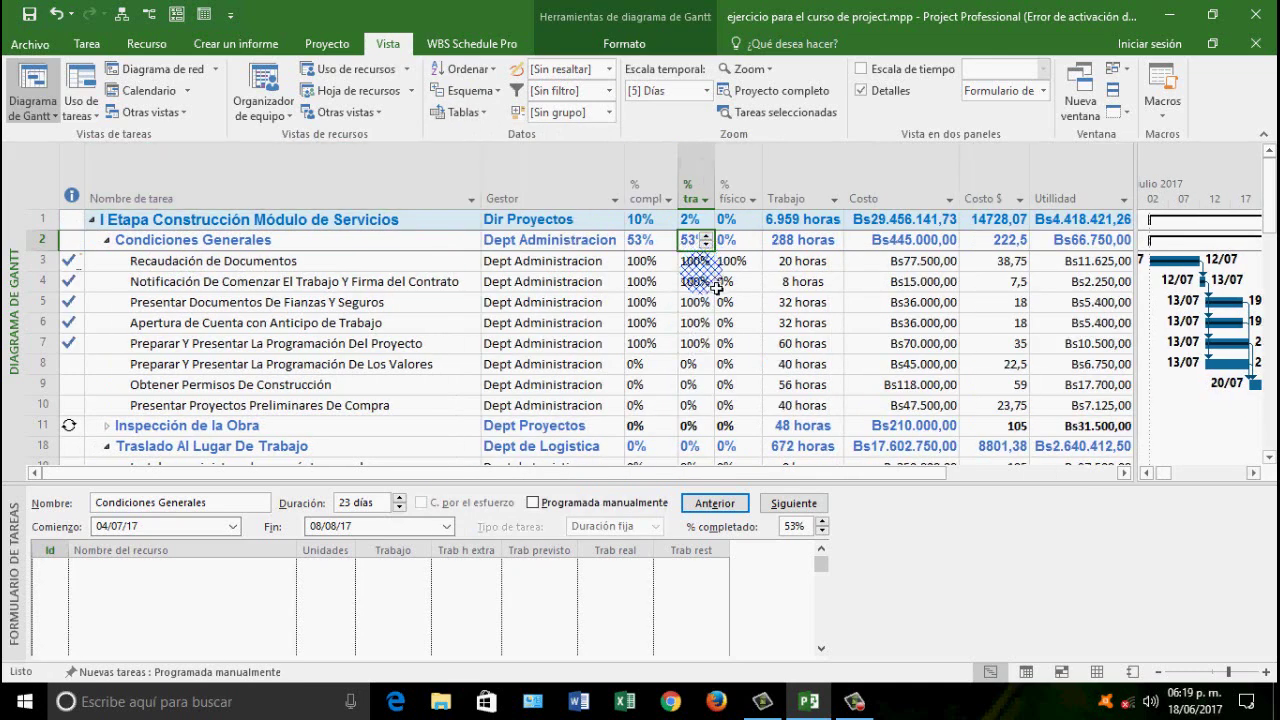
{"action": "left_click", "coordinate": [748, 281]}
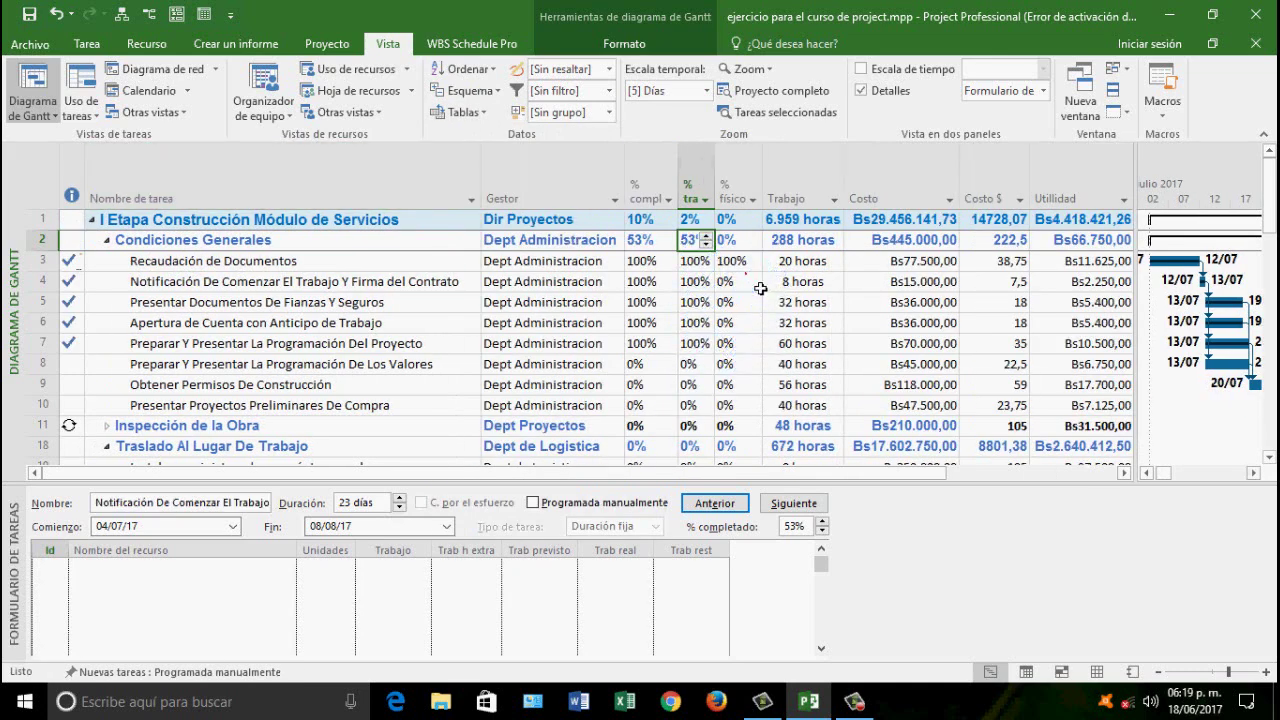
{"action": "type", "text": "100"}
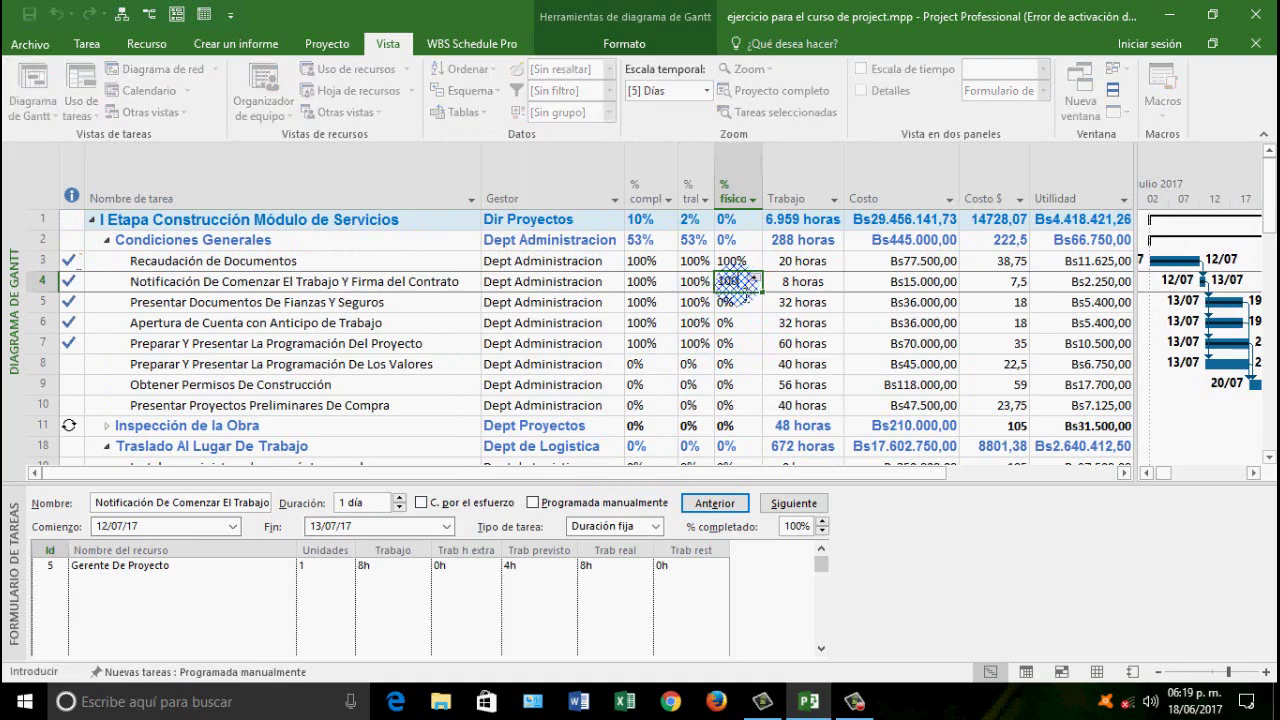
{"action": "left_click", "coordinate": [725, 304]}
{"action": "type", "text": "100"}
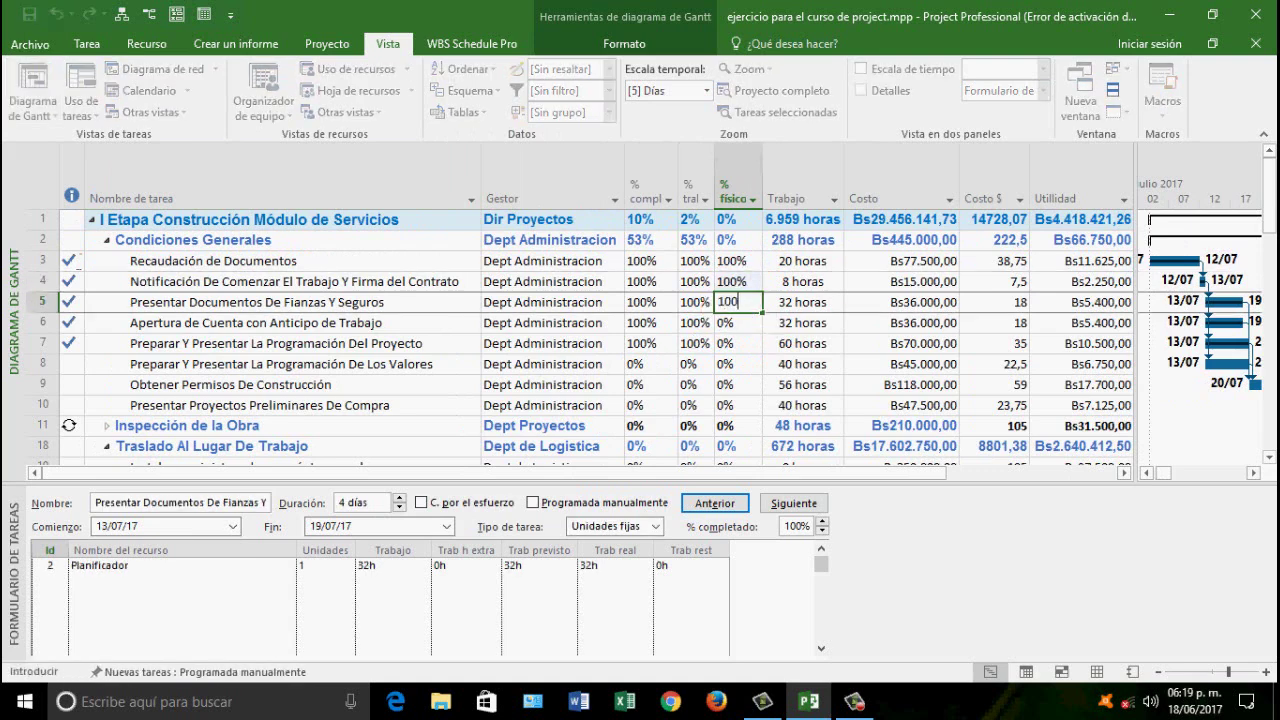
{"action": "left_click", "coordinate": [753, 323]}
{"action": "left_click", "coordinate": [748, 323]}
{"action": "type", "text": "100"}
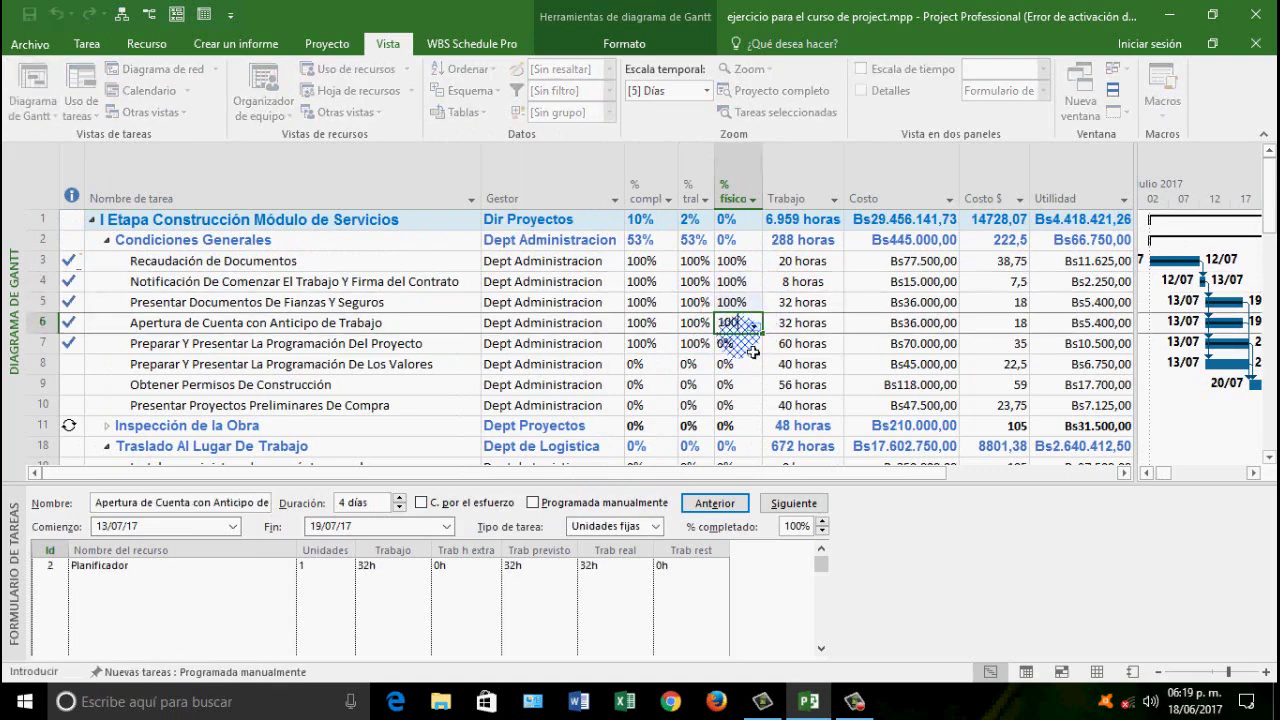
{"action": "left_click", "coordinate": [745, 343]}
{"action": "type", "text": "100"}
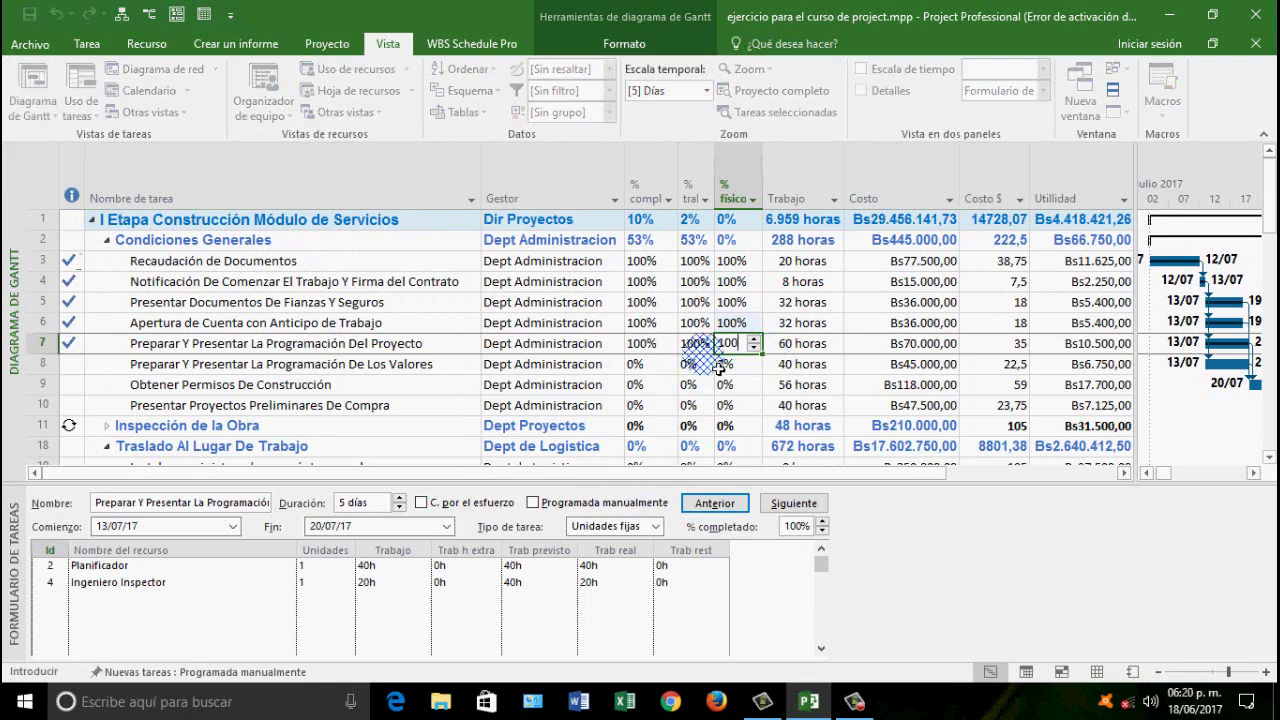
For Preparar Y Presentar La Programación De Los Valores, set Planificador's work to 20h and the % completado to 100, and accept
{"action": "left_click", "coordinate": [406, 368]}
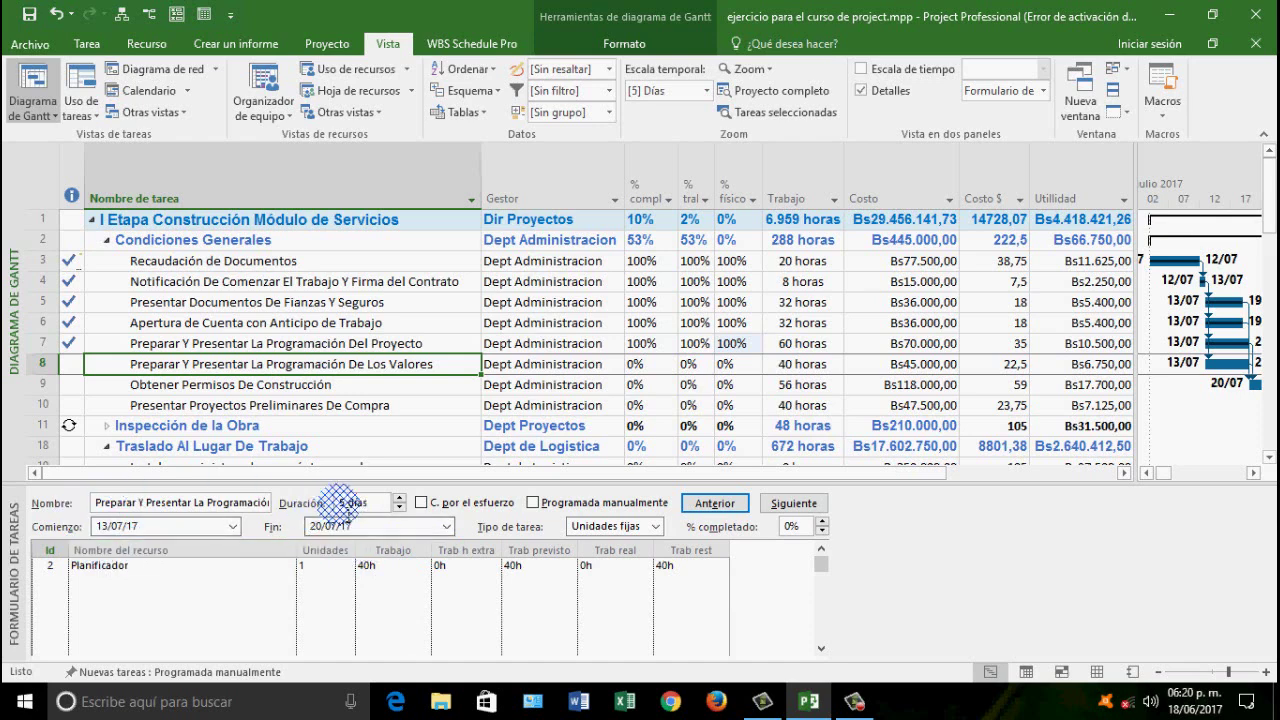
{"action": "left_click", "coordinate": [369, 567]}
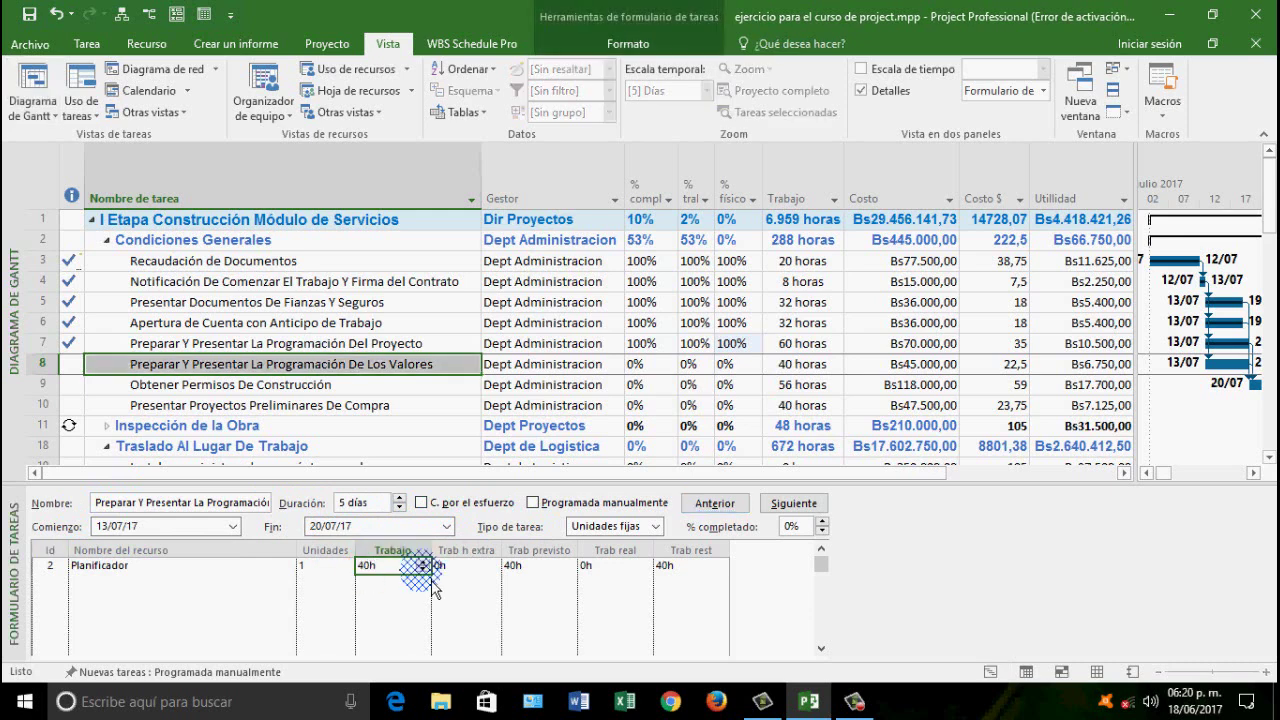
{"action": "type", "text": "2"}
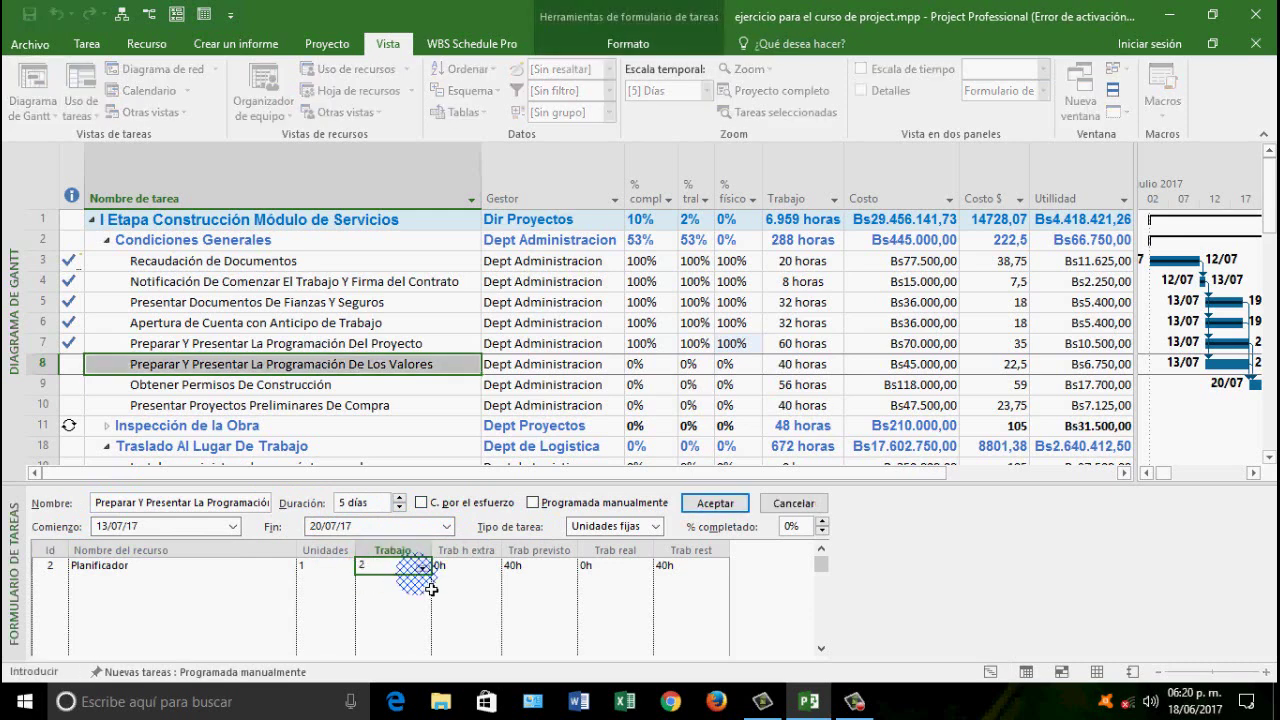
{"action": "type", "text": "0"}
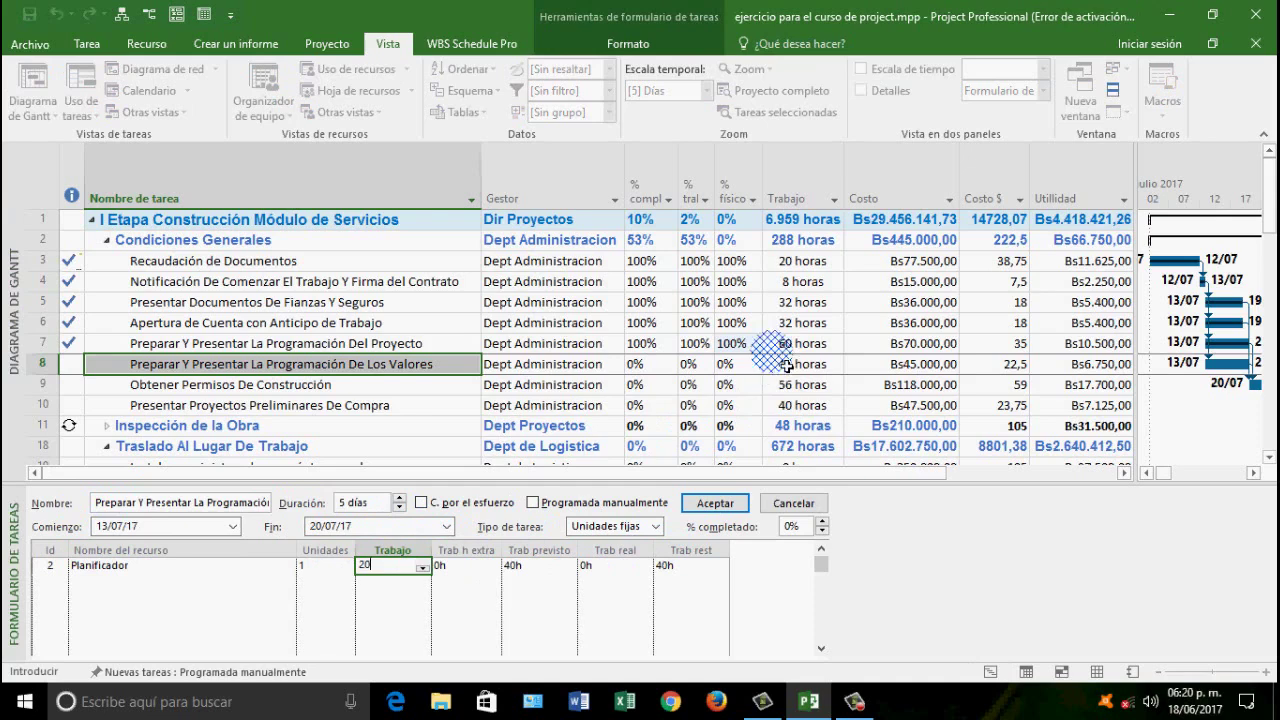
{"action": "left_click", "coordinate": [714, 505]}
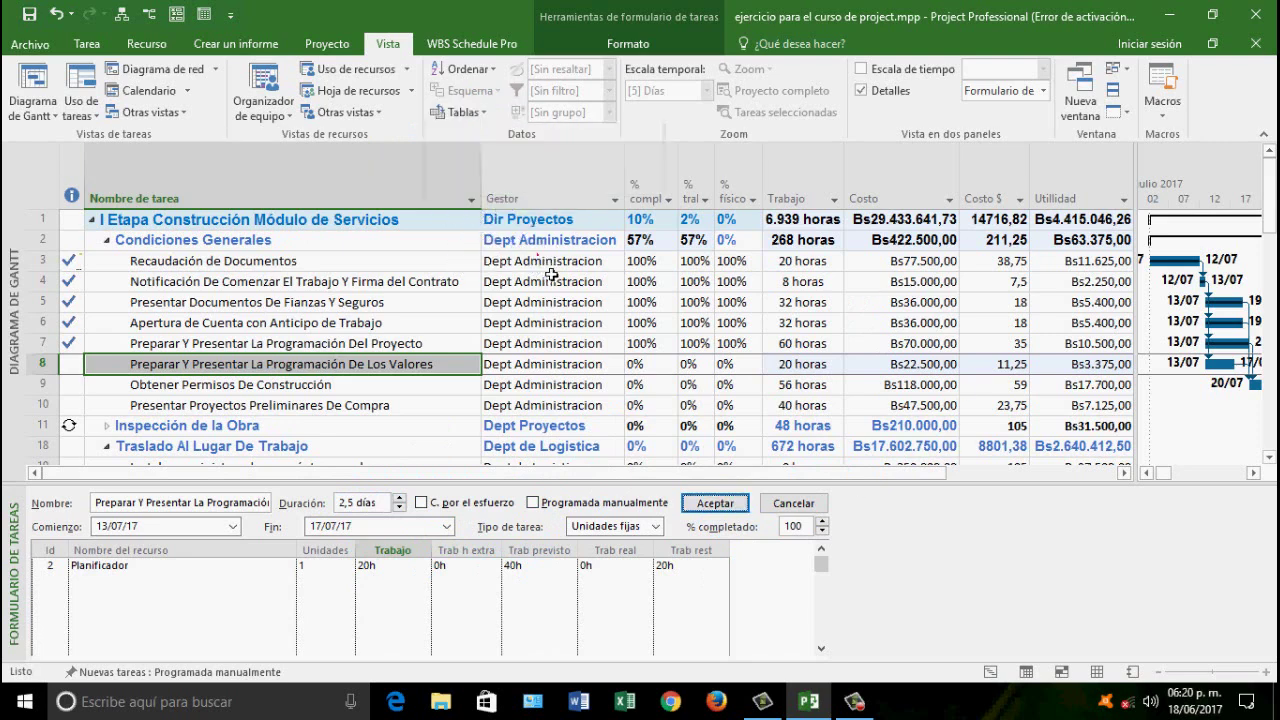
{"action": "key", "text": "Return"}
{"action": "left_click", "coordinate": [568, 303]}
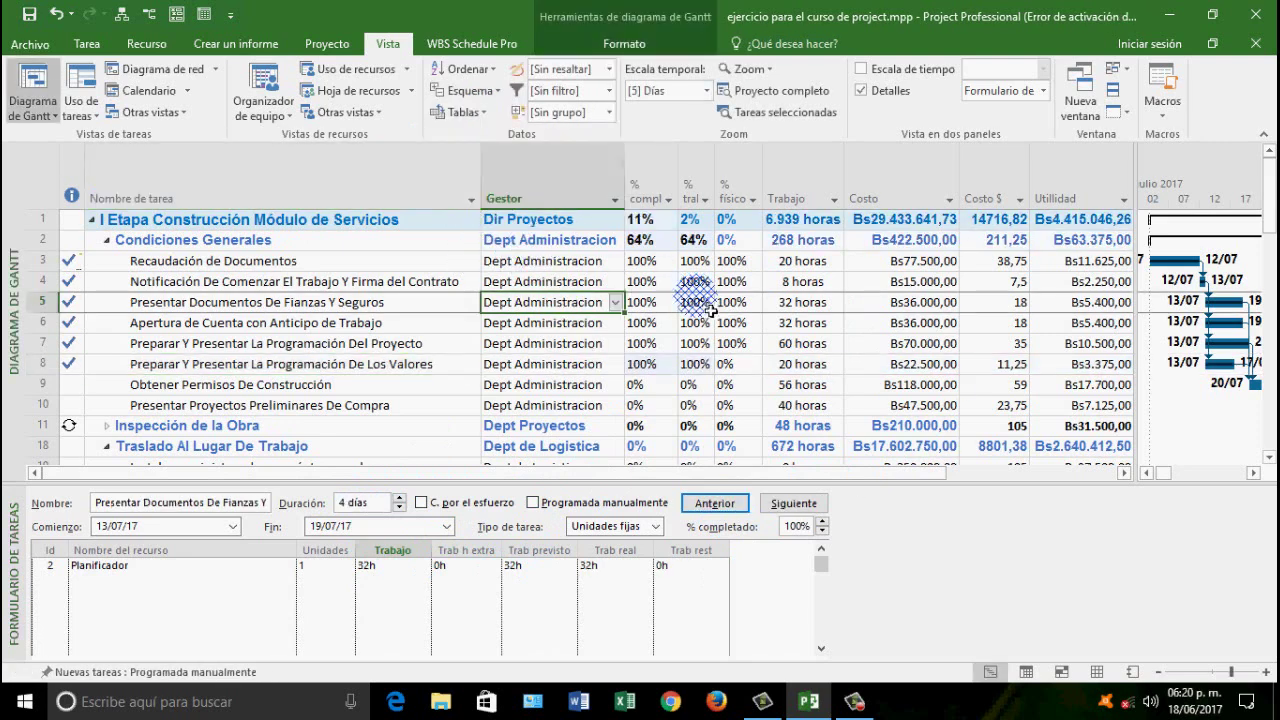
Apply the Control Presupuestario table and check the cost variation of Preparar Y Presentar La Programación De Los Valores
{"action": "left_click", "coordinate": [463, 112]}
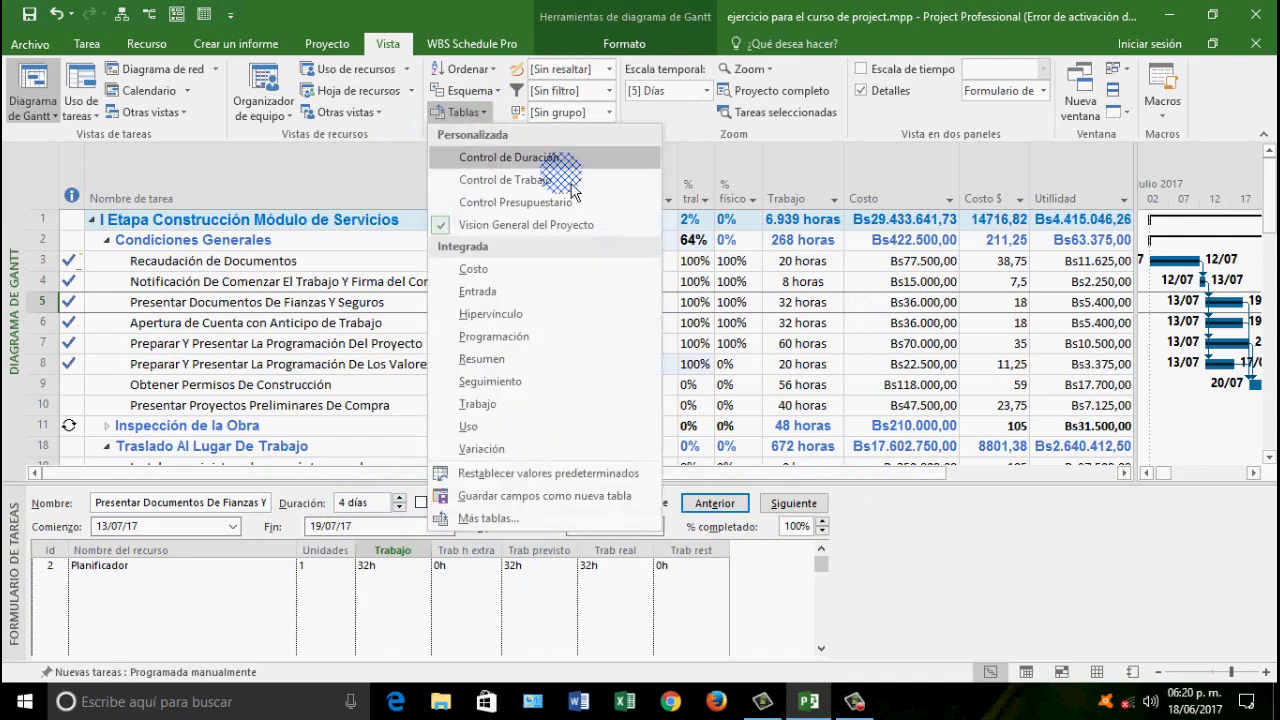
{"action": "left_click", "coordinate": [577, 209]}
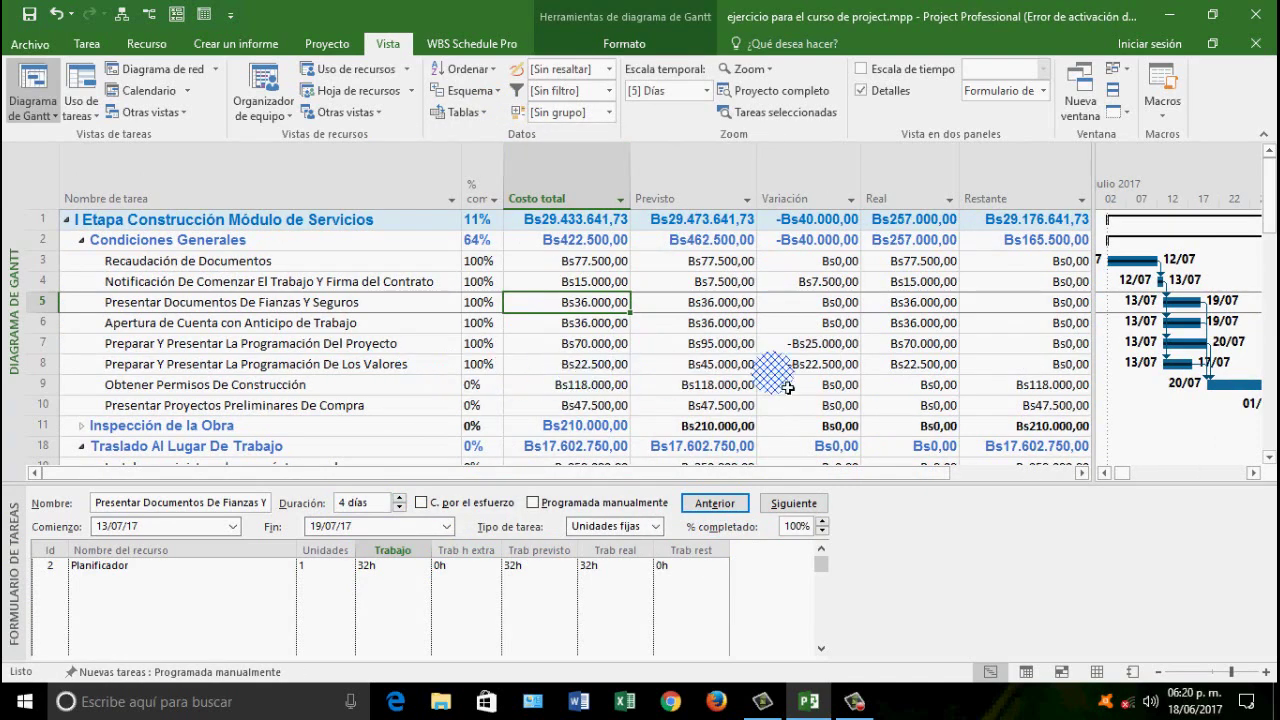
{"action": "left_click", "coordinate": [809, 366]}
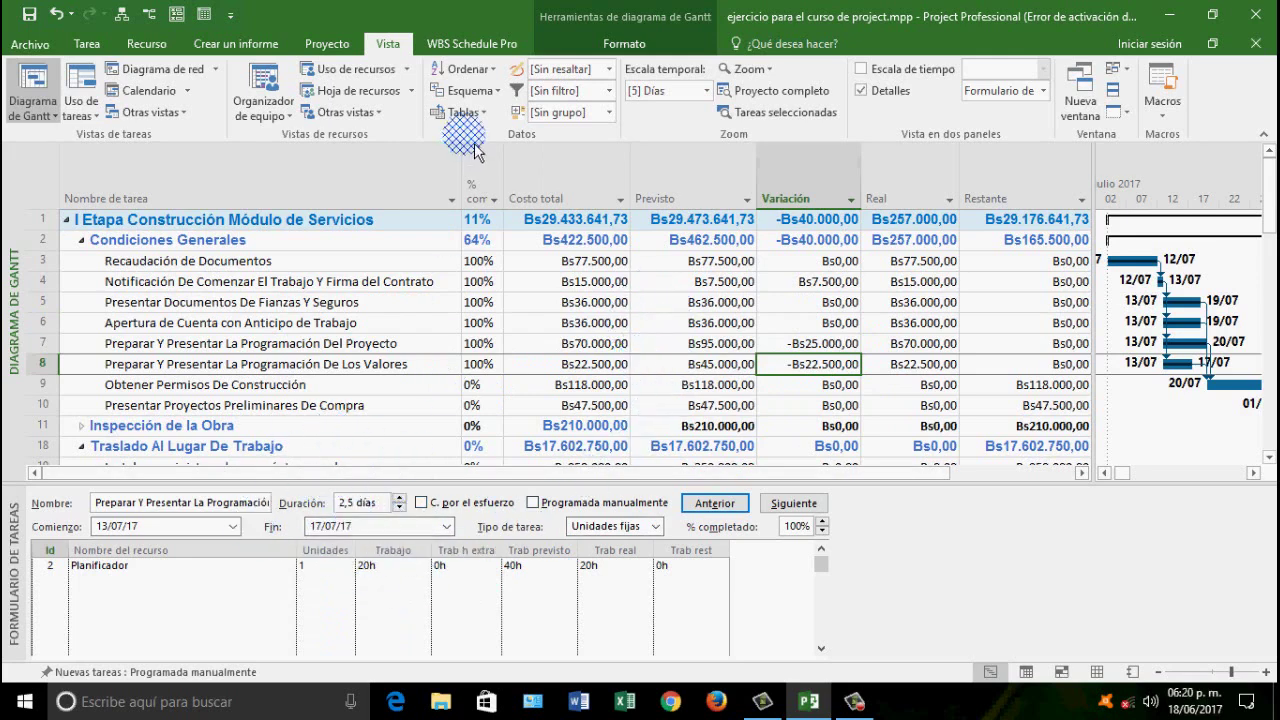
Apply the Control de Duración table and widen the table area to check the start and finish variations of the tasks
{"action": "left_click", "coordinate": [466, 112]}
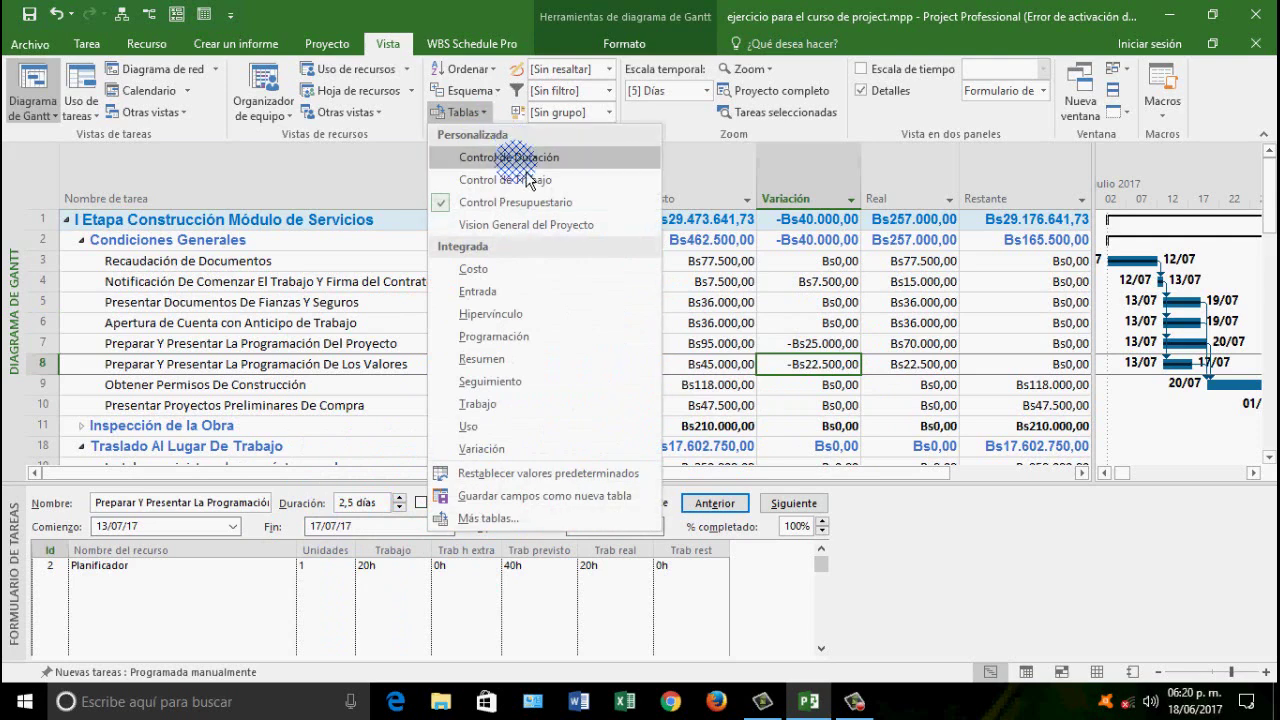
{"action": "left_click", "coordinate": [510, 157]}
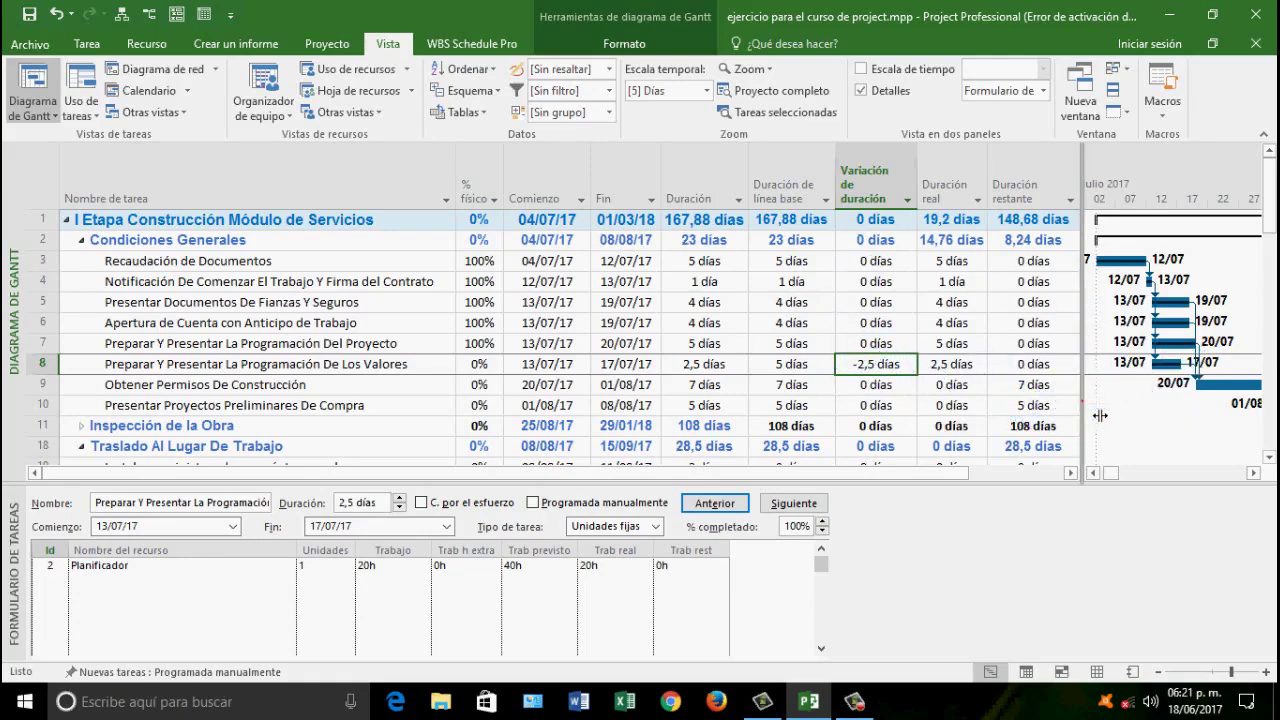
{"action": "left_click_drag", "start_coordinate": [1082, 401], "coordinate": [1240, 415]}
{"action": "scroll", "coordinate": [1222, 350], "scroll_direction": "down", "scroll_amount": 8}
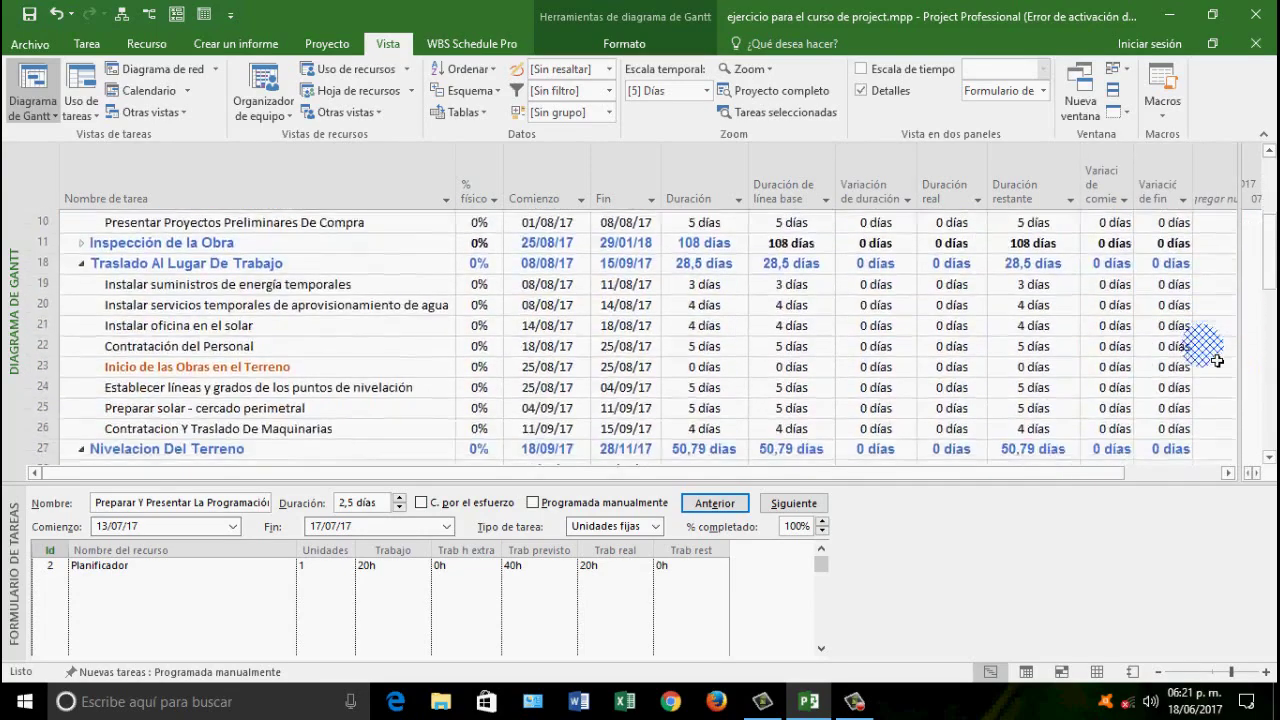
{"action": "scroll", "coordinate": [1196, 385], "scroll_direction": "up", "scroll_amount": 8}
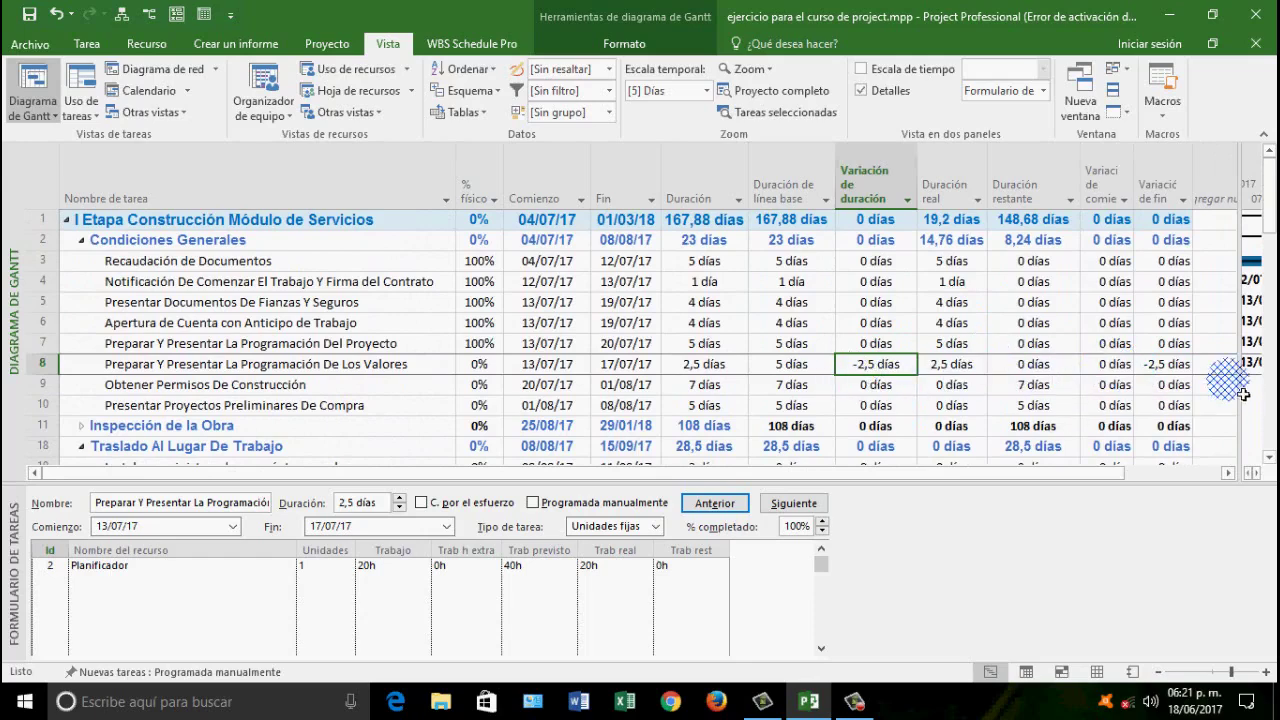
{"action": "left_click_drag", "start_coordinate": [1250, 392], "coordinate": [1195, 388]}
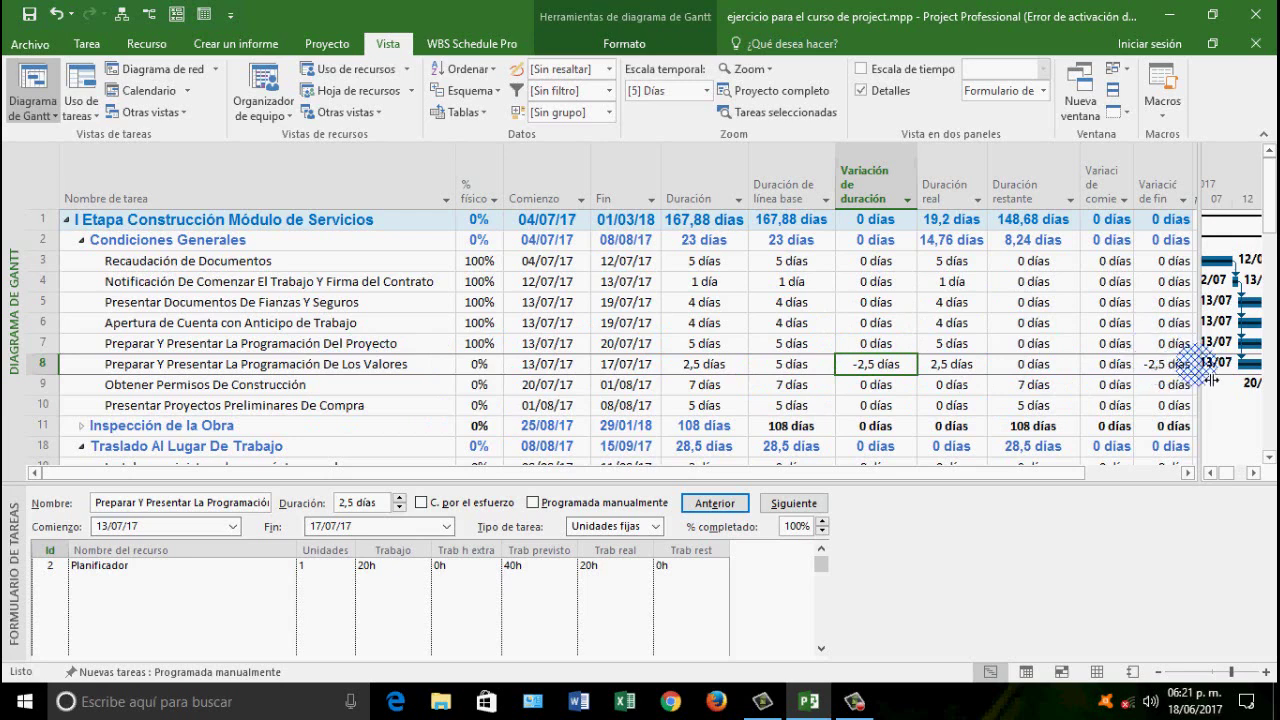
Review the duration table's last columns, and narrow the table area to the Variación de duración column to show more of the Gantt chart
{"action": "left_click", "coordinate": [1070, 471]}
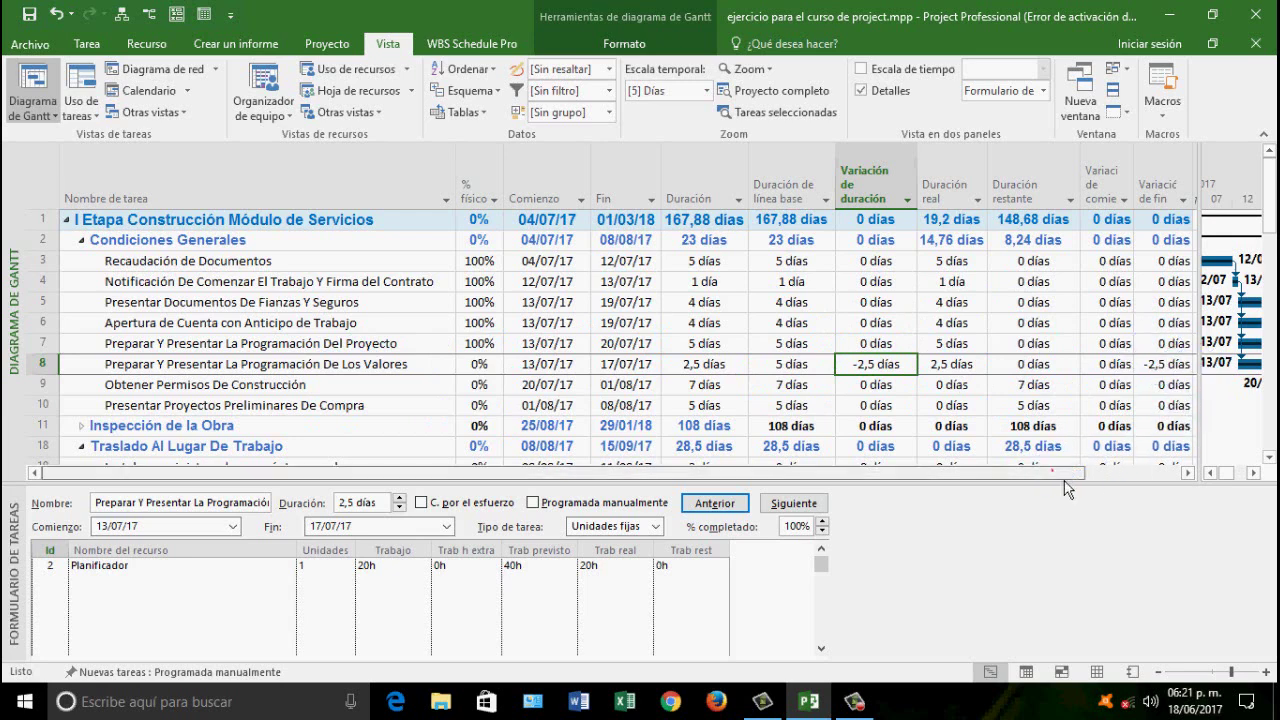
{"action": "left_click", "coordinate": [1188, 472]}
{"action": "scroll", "coordinate": [654, 343], "scroll_direction": "down", "scroll_amount": 6}
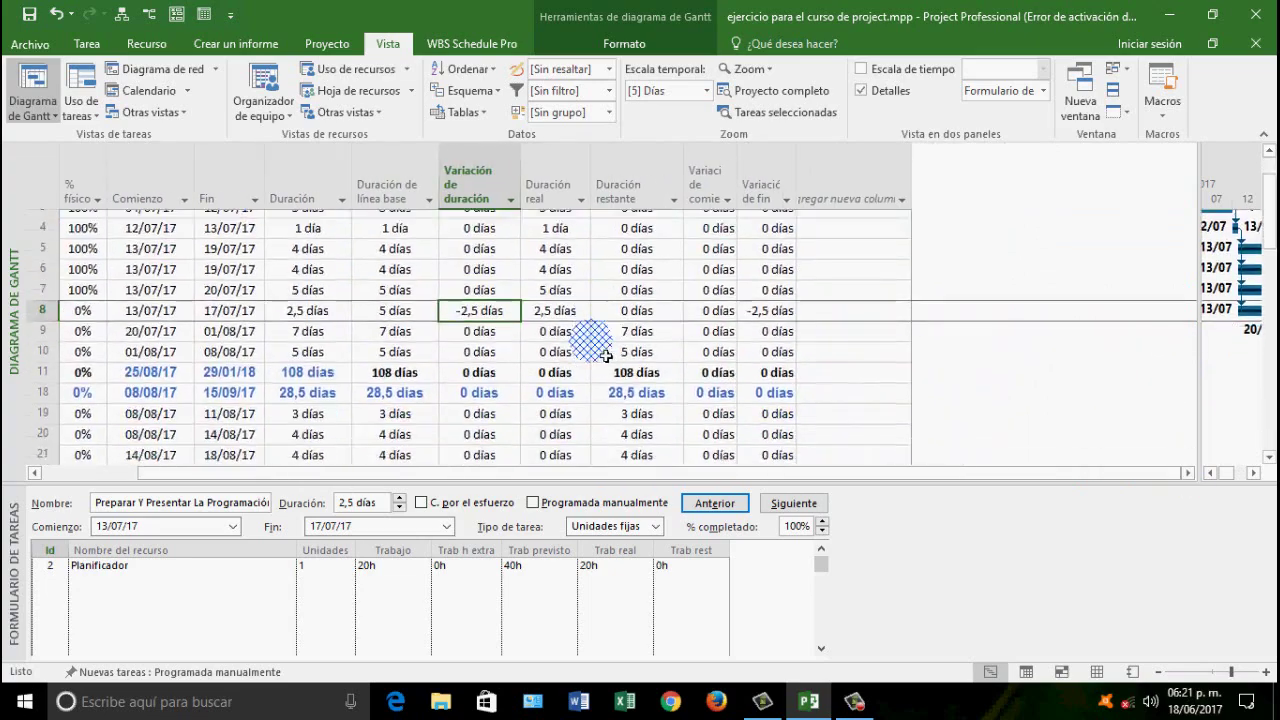
{"action": "scroll", "coordinate": [598, 363], "scroll_direction": "up", "scroll_amount": 6}
{"action": "left_click_drag", "start_coordinate": [415, 471], "coordinate": [295, 472]}
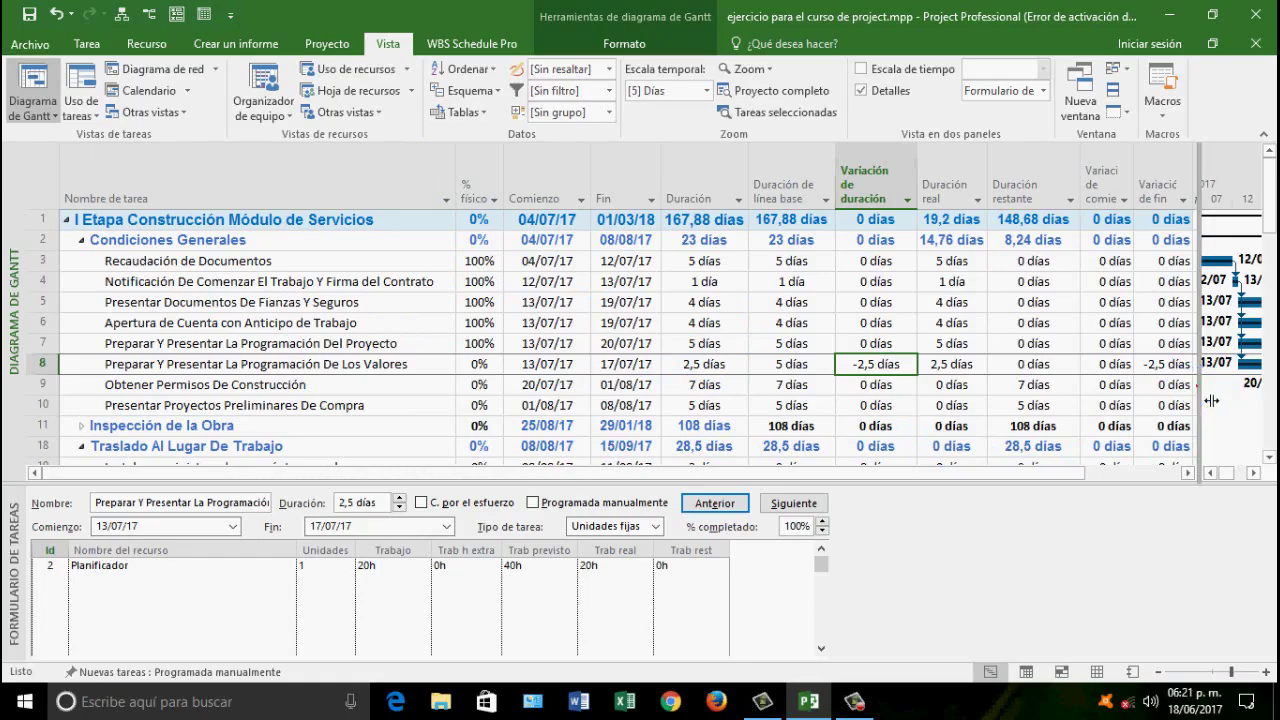
{"action": "left_click_drag", "start_coordinate": [1198, 397], "coordinate": [922, 375]}
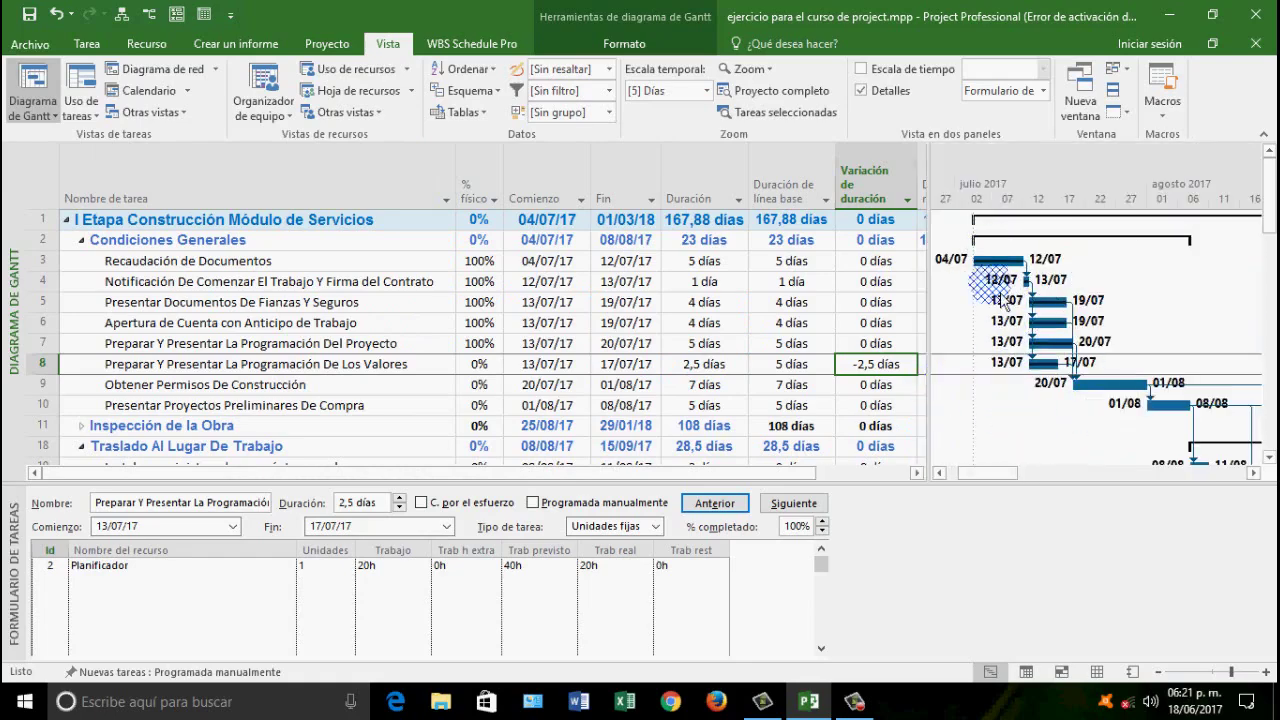
Apply the Vision General del Proyecto table, set Obtener Permisos De Construcción's % completado to 100, and accept
{"action": "left_click", "coordinate": [457, 118]}
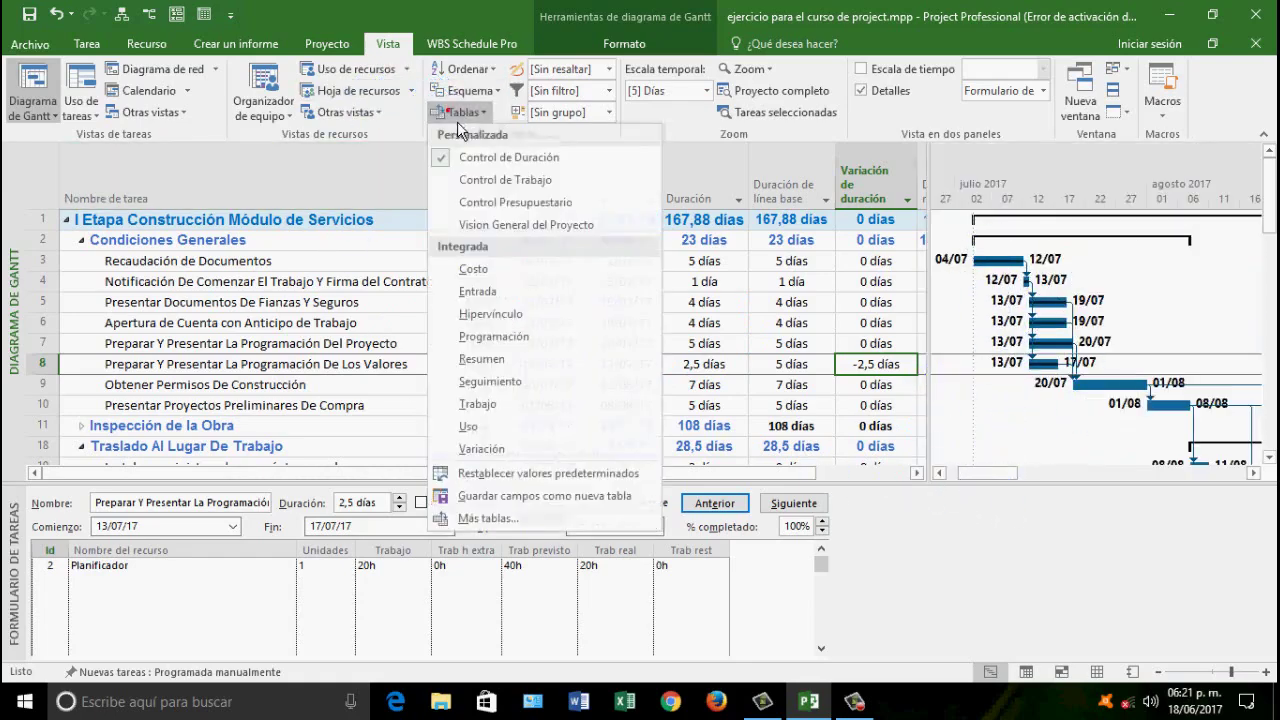
{"action": "left_click", "coordinate": [540, 229]}
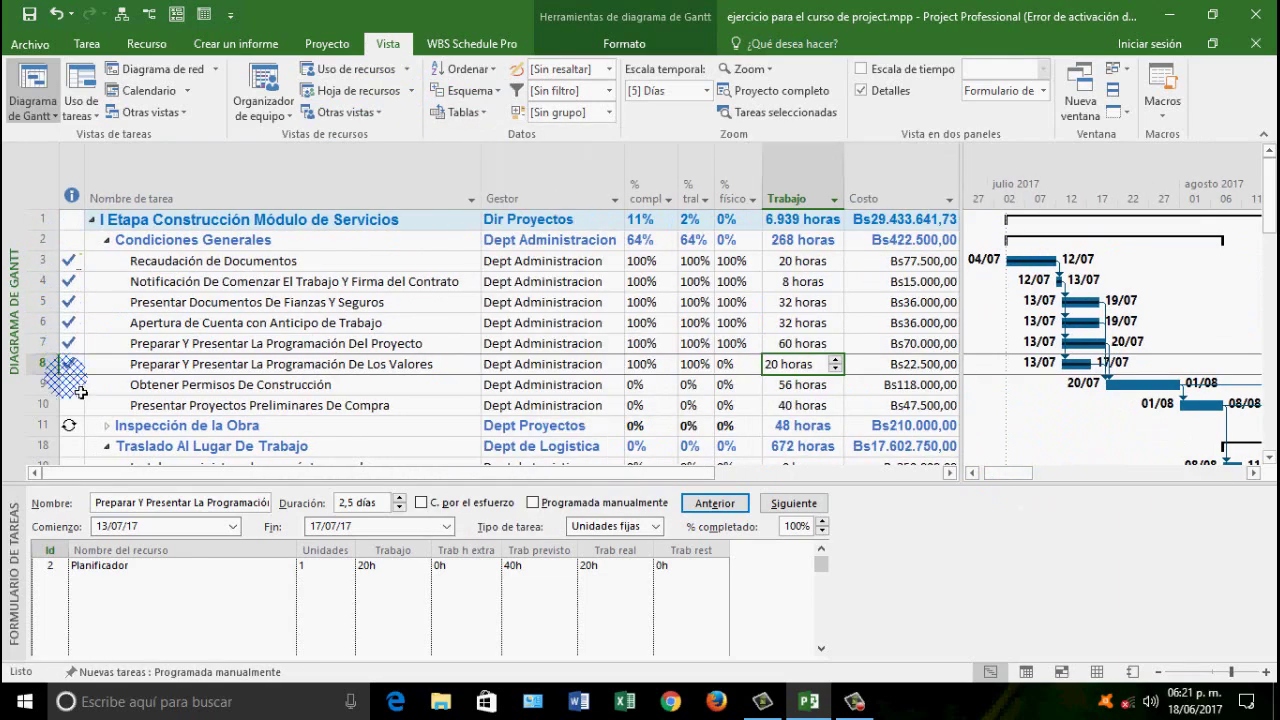
{"action": "left_click", "coordinate": [266, 395]}
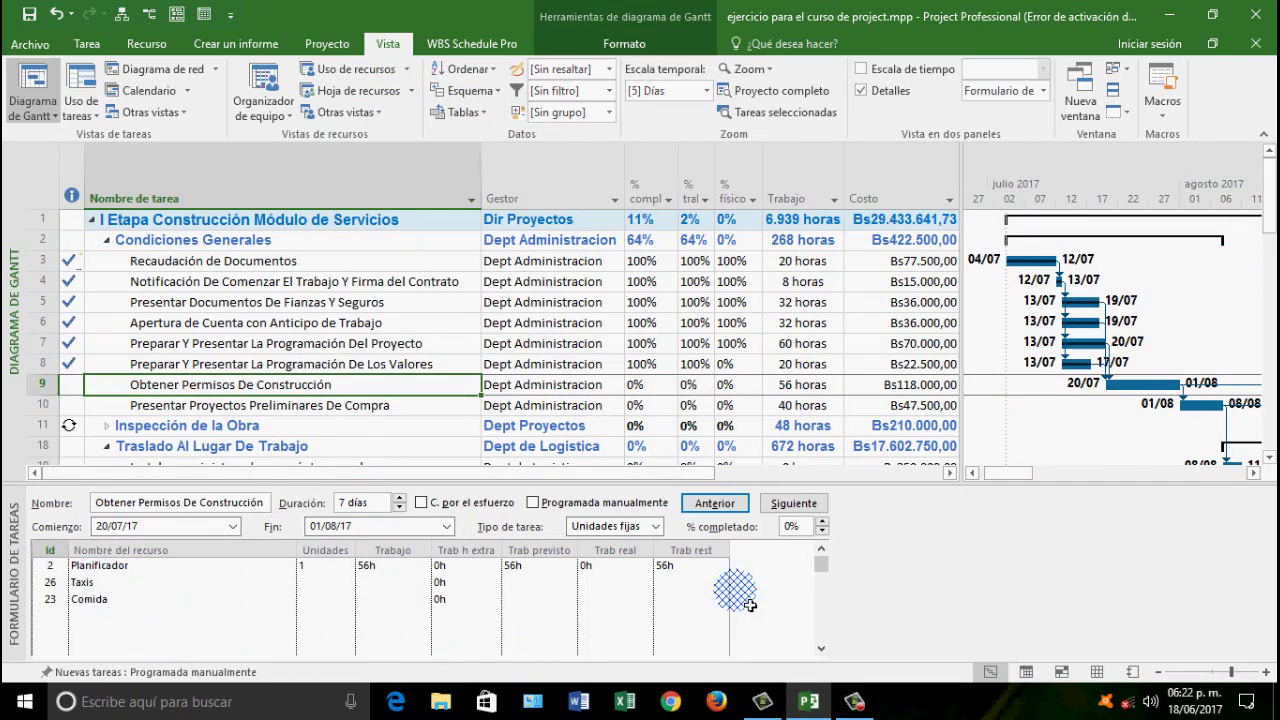
{"action": "left_click", "coordinate": [795, 526]}
{"action": "type", "text": "100"}
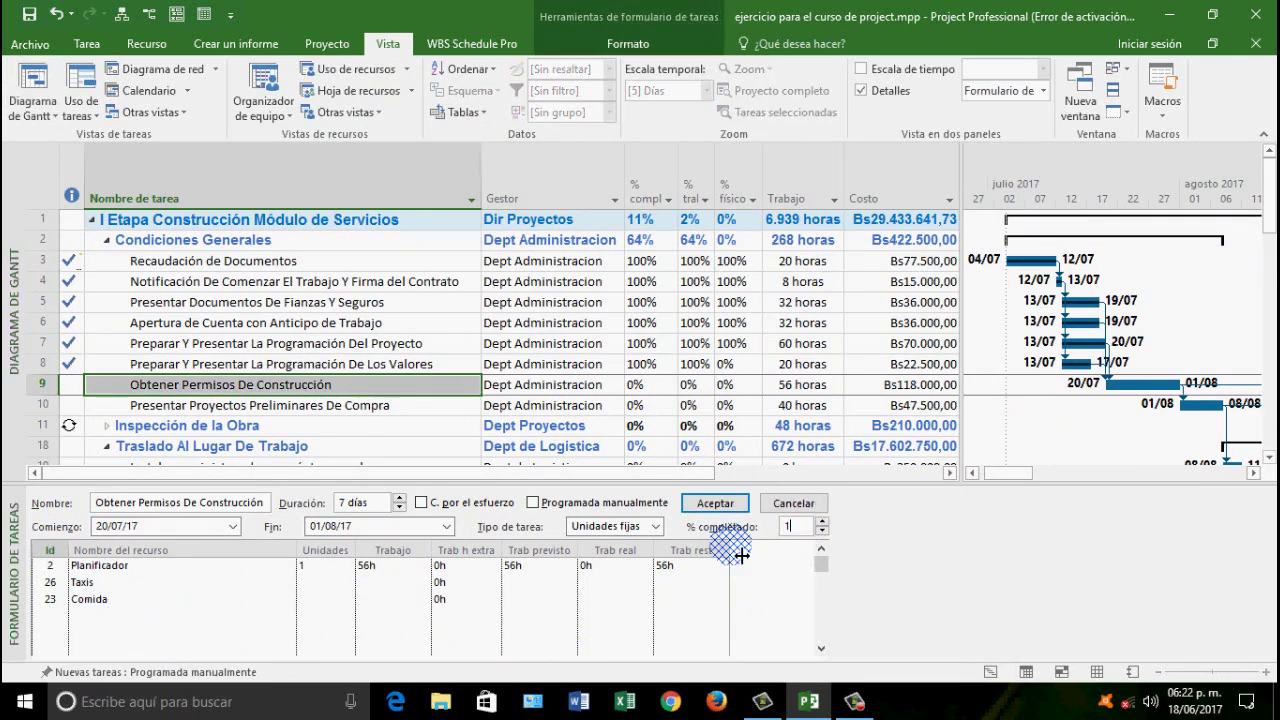
{"action": "left_click", "coordinate": [722, 508]}
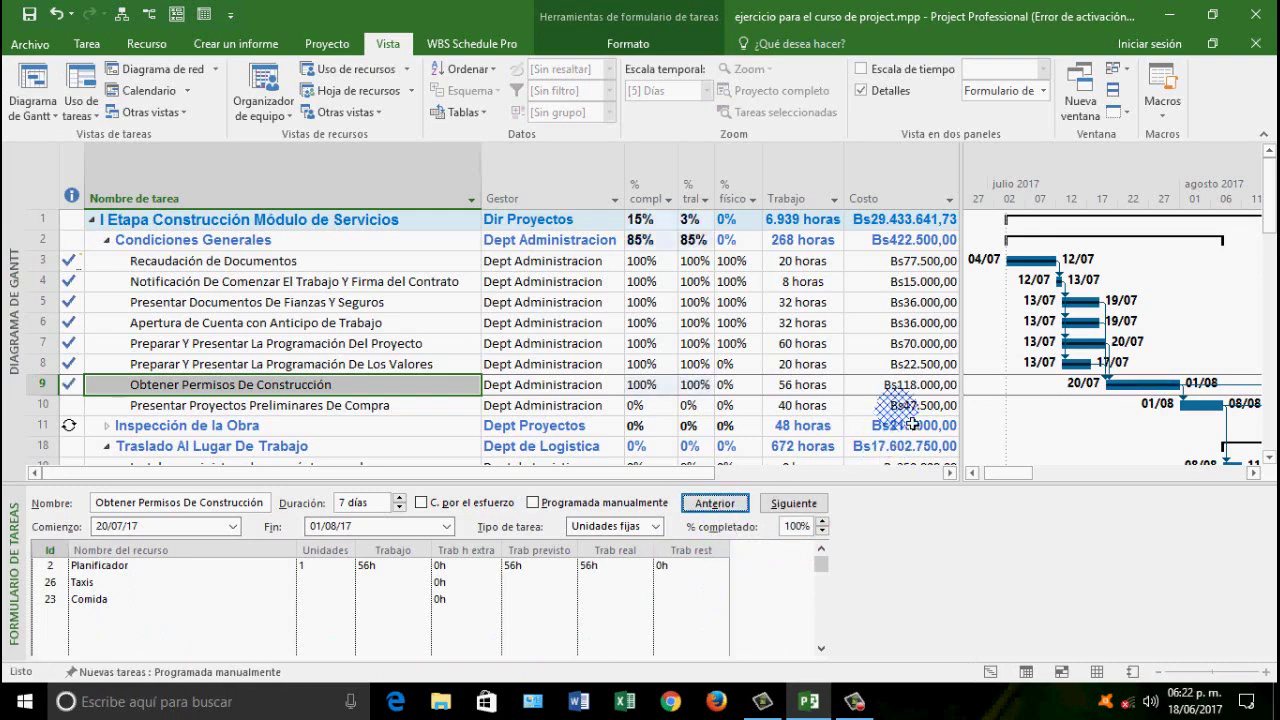
Widen the table area beyond the Costo column to check the cost and Utilidad of Obtener Permisos De Construcción
{"action": "left_click", "coordinate": [969, 432]}
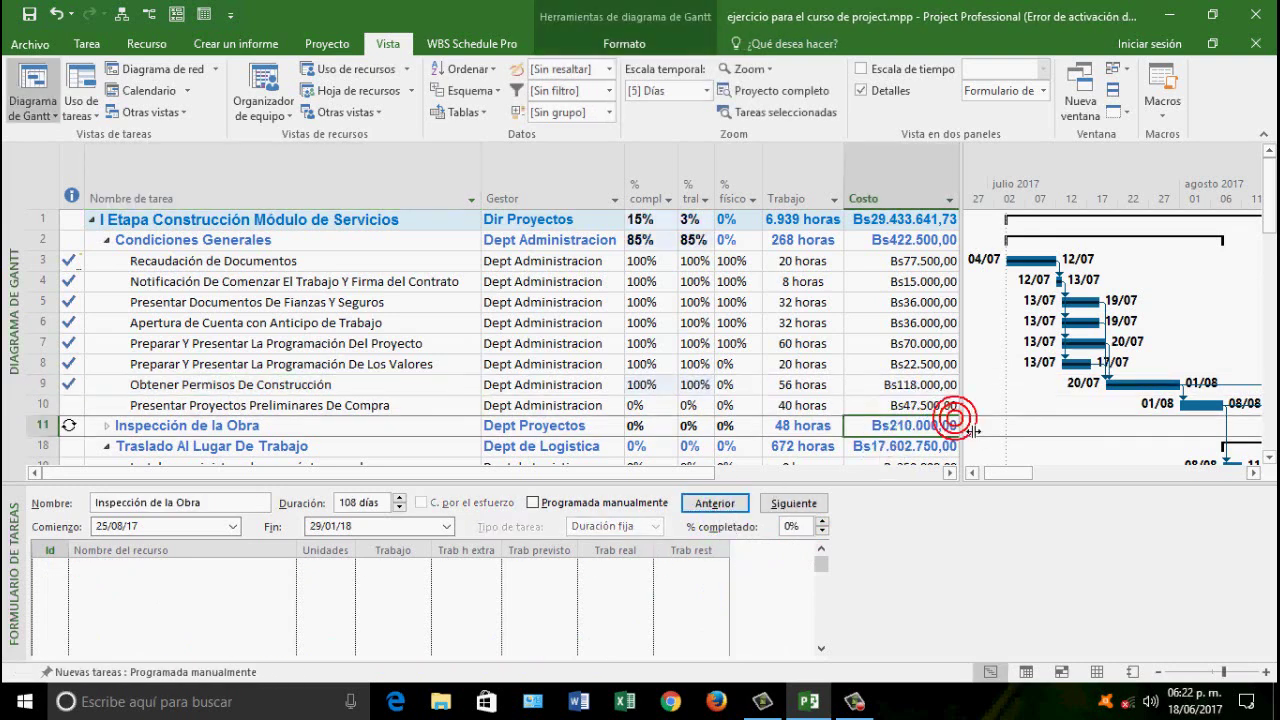
{"action": "left_click", "coordinate": [740, 405]}
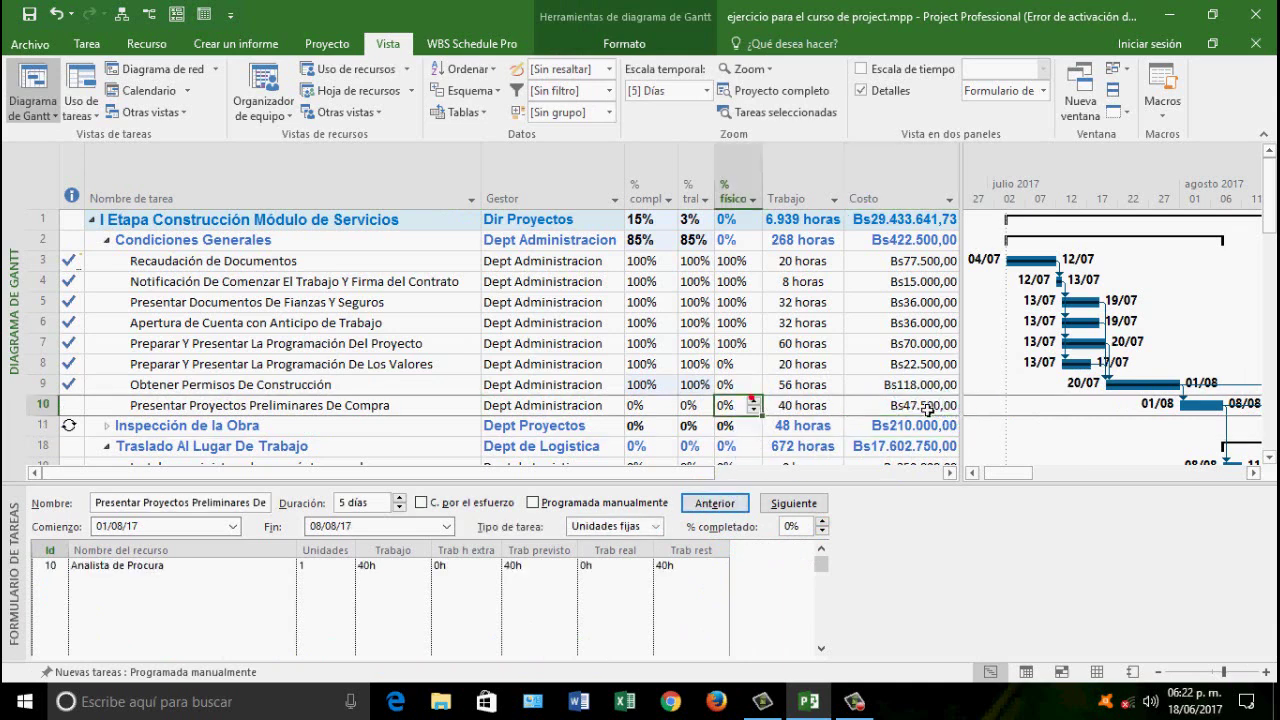
{"action": "left_click", "coordinate": [910, 385]}
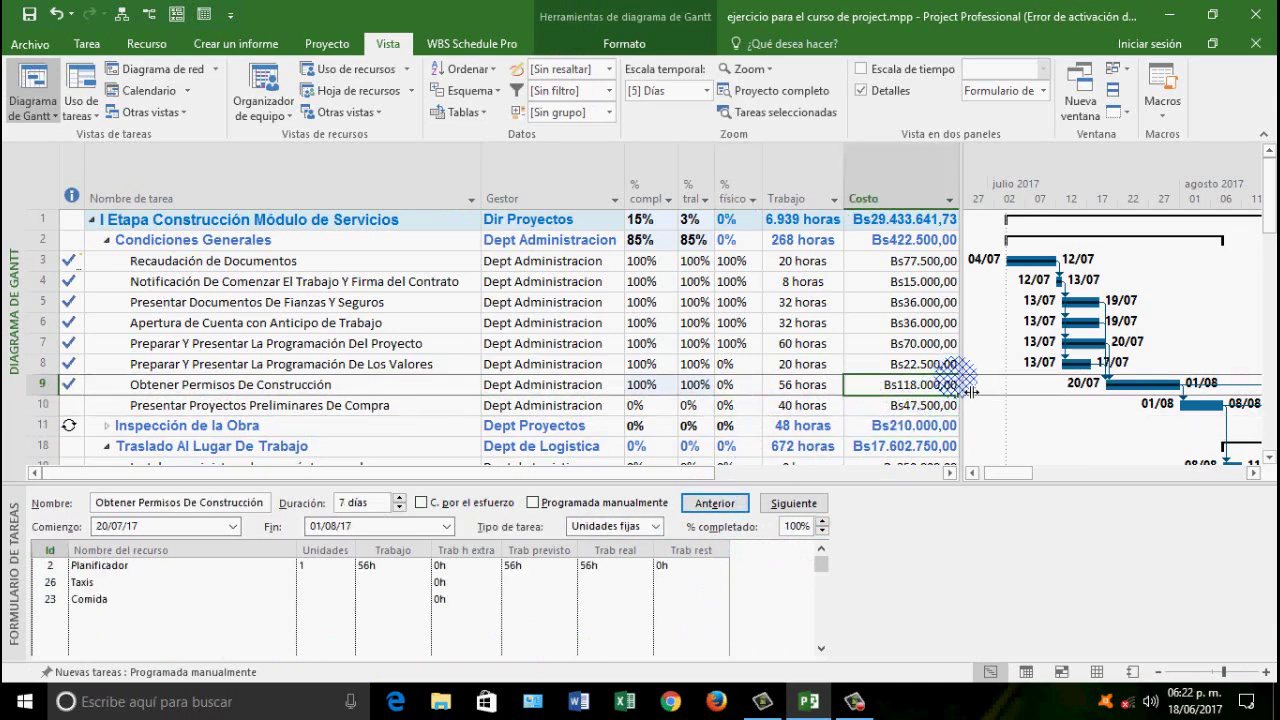
{"action": "left_click_drag", "start_coordinate": [980, 392], "coordinate": [1161, 395]}
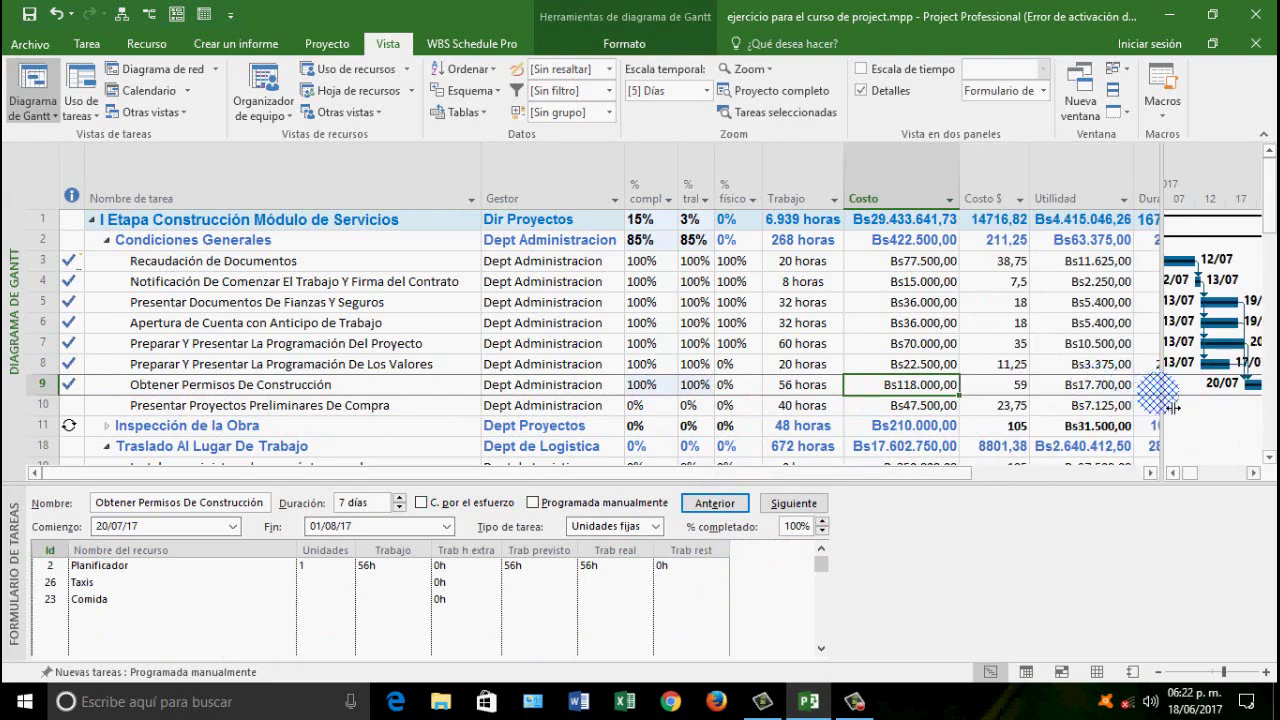
Apply the Control Presupuestario table and check the remaining cost of Obtener Permisos De Construcción
{"action": "left_click", "coordinate": [478, 111]}
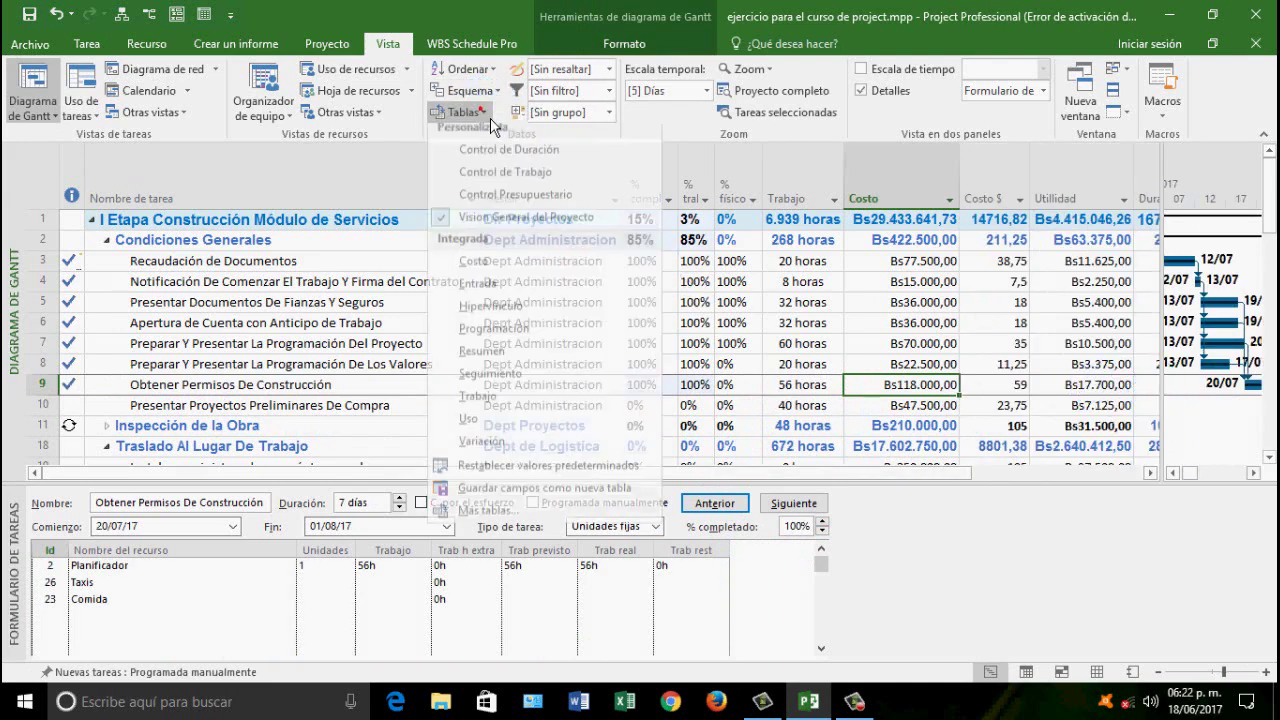
{"action": "left_click", "coordinate": [520, 202]}
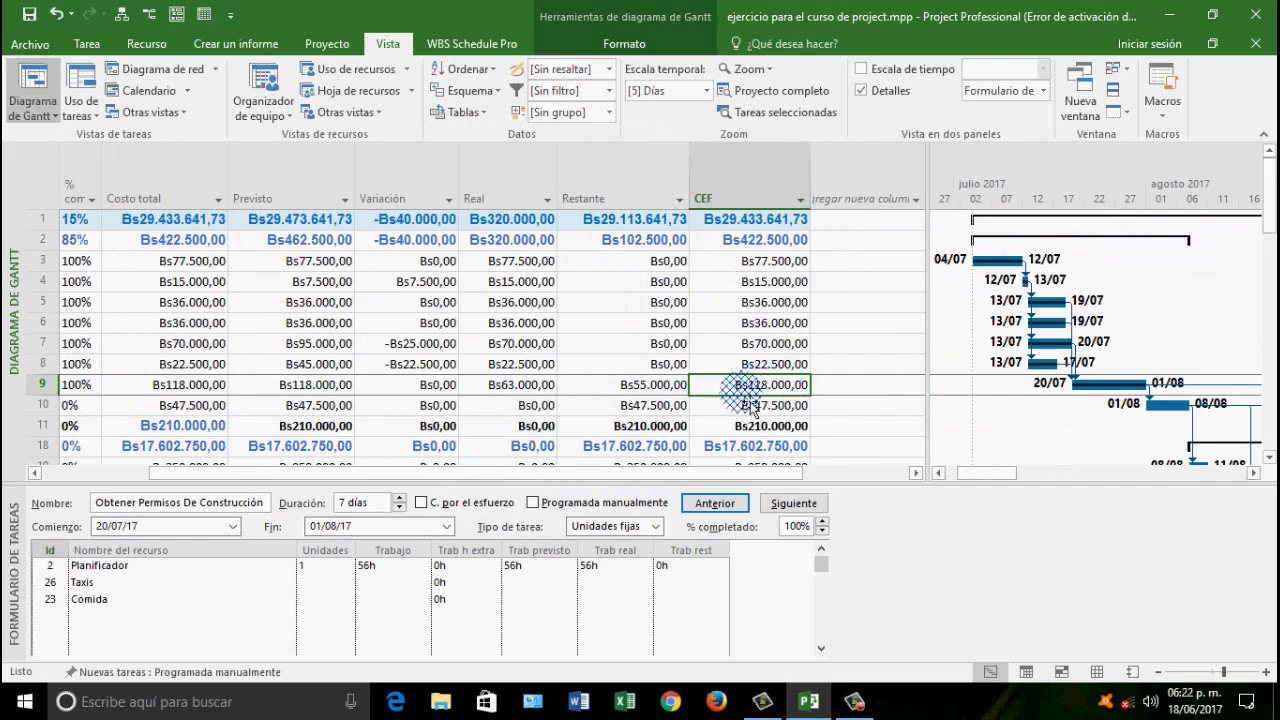
{"action": "left_click", "coordinate": [683, 392]}
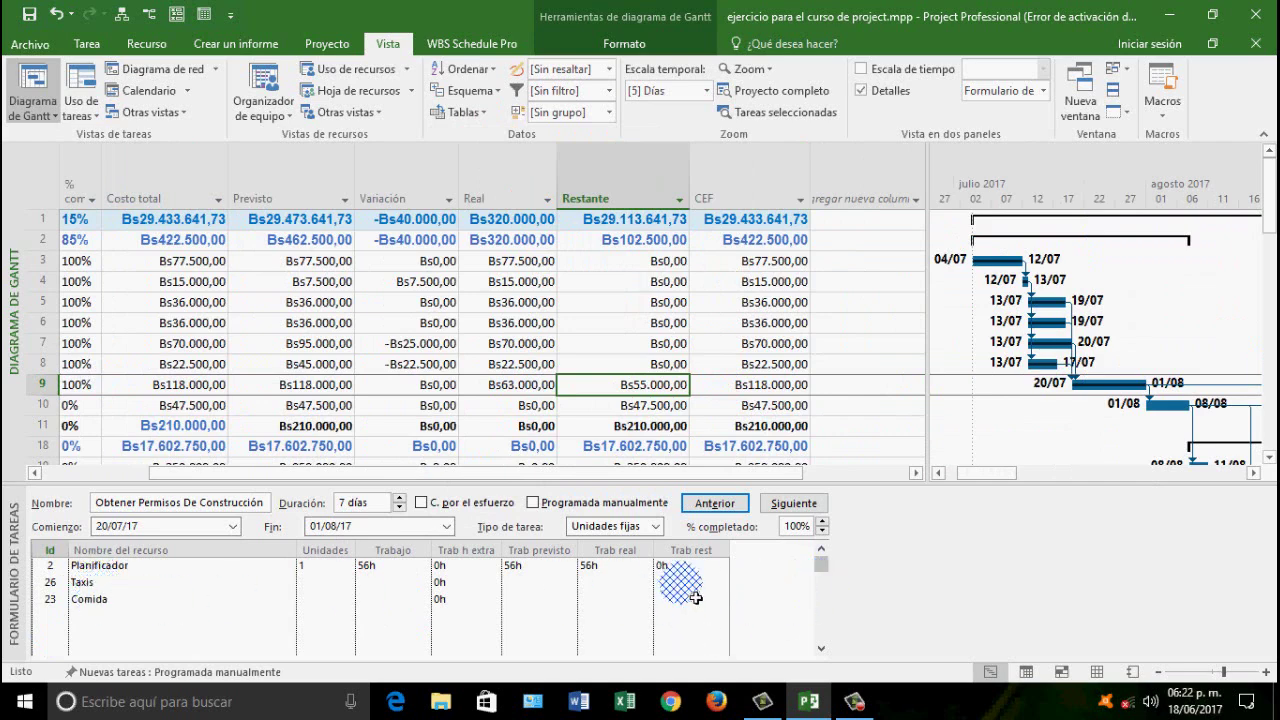
Show the resource cost details in the task form, and set Taxis' cost to 40000 and its remaining cost to 0
{"action": "right_click", "coordinate": [745, 586]}
{"action": "left_click", "coordinate": [790, 526]}
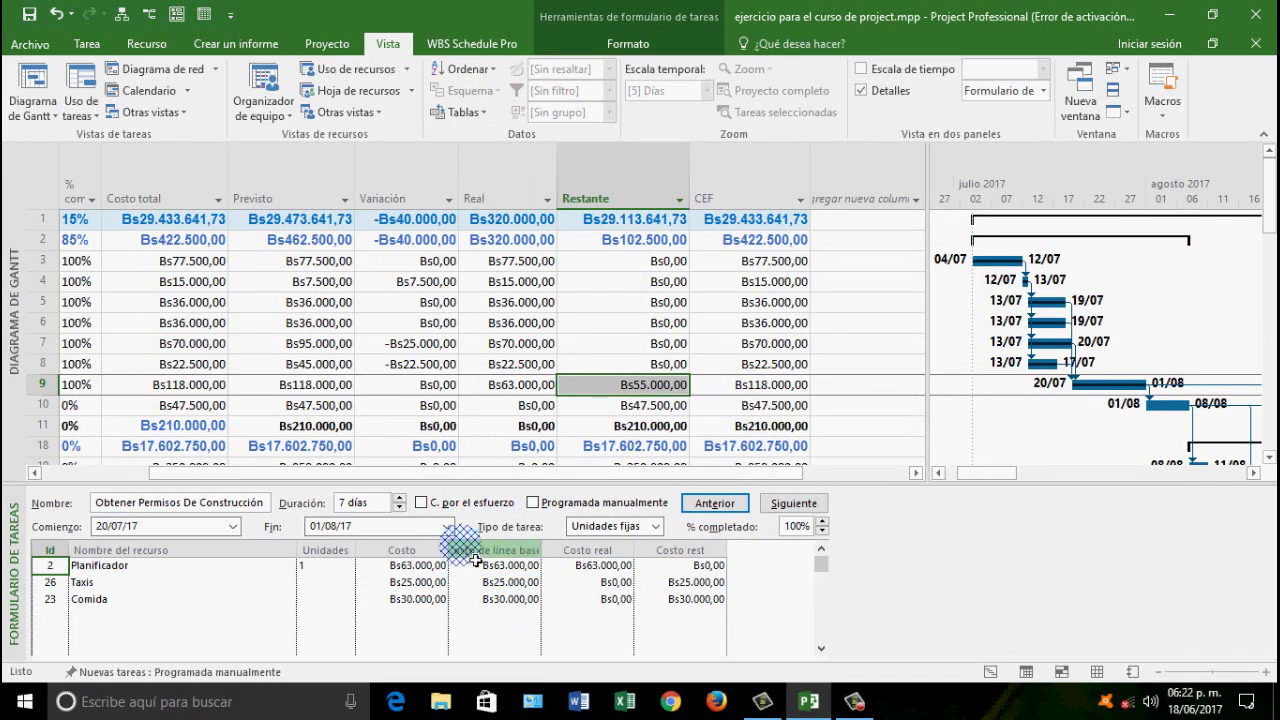
{"action": "left_click", "coordinate": [423, 582]}
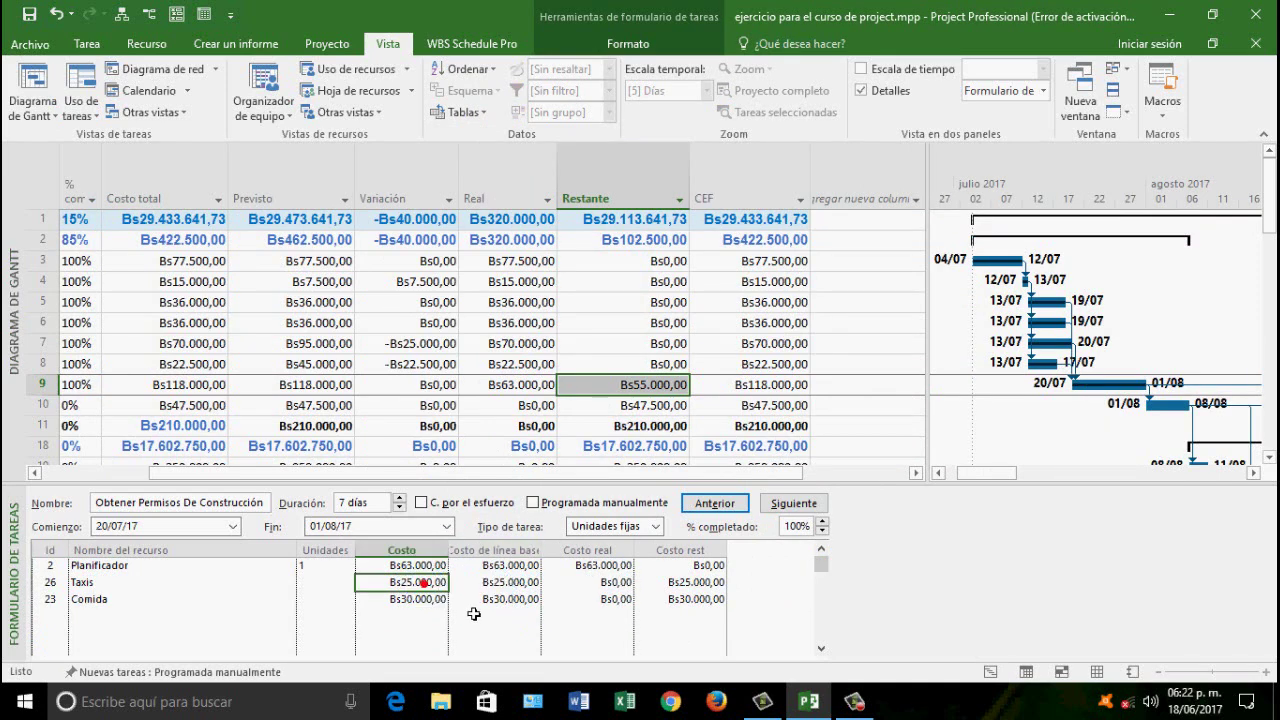
{"action": "type", "text": "90"}
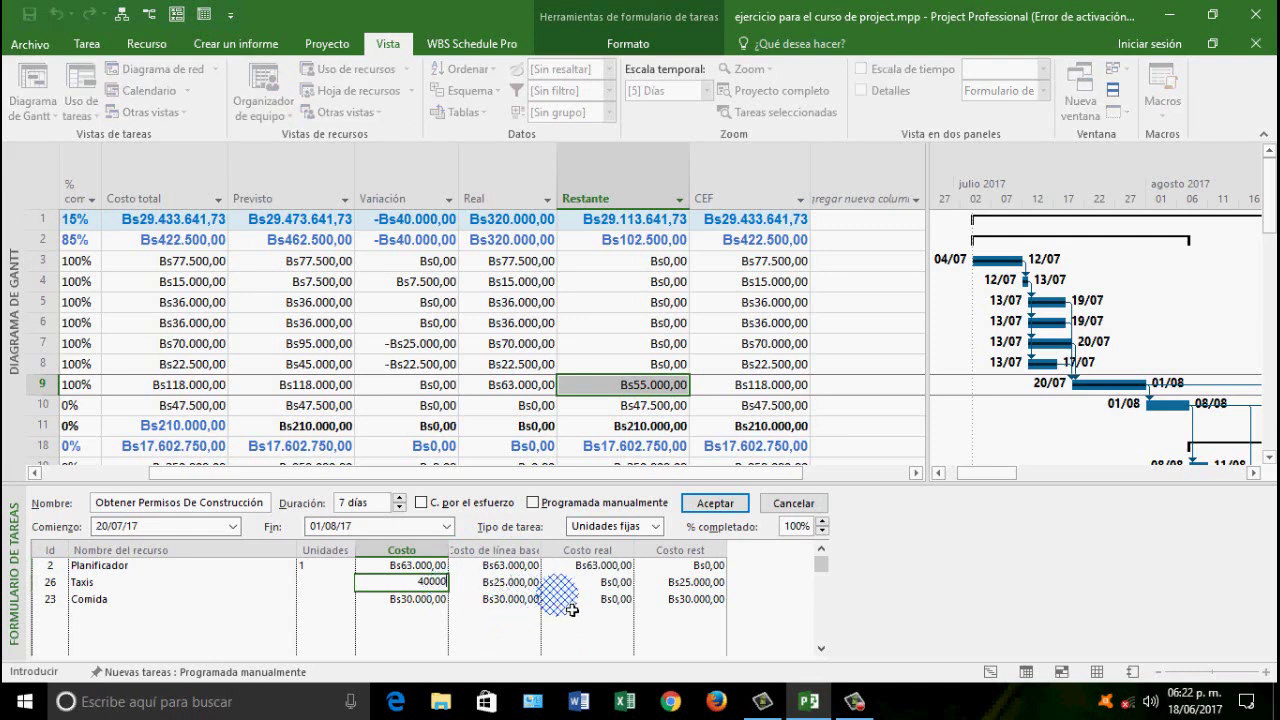
{"action": "left_click", "coordinate": [690, 588]}
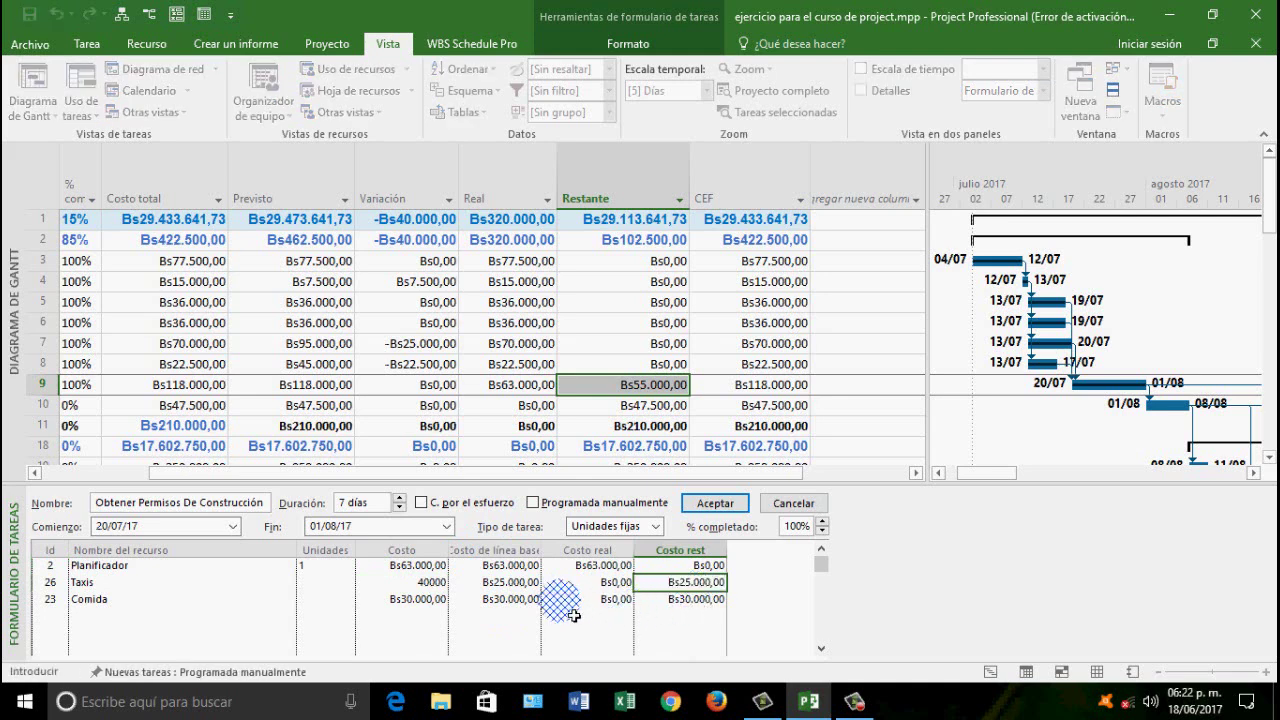
{"action": "left_click", "coordinate": [561, 600]}
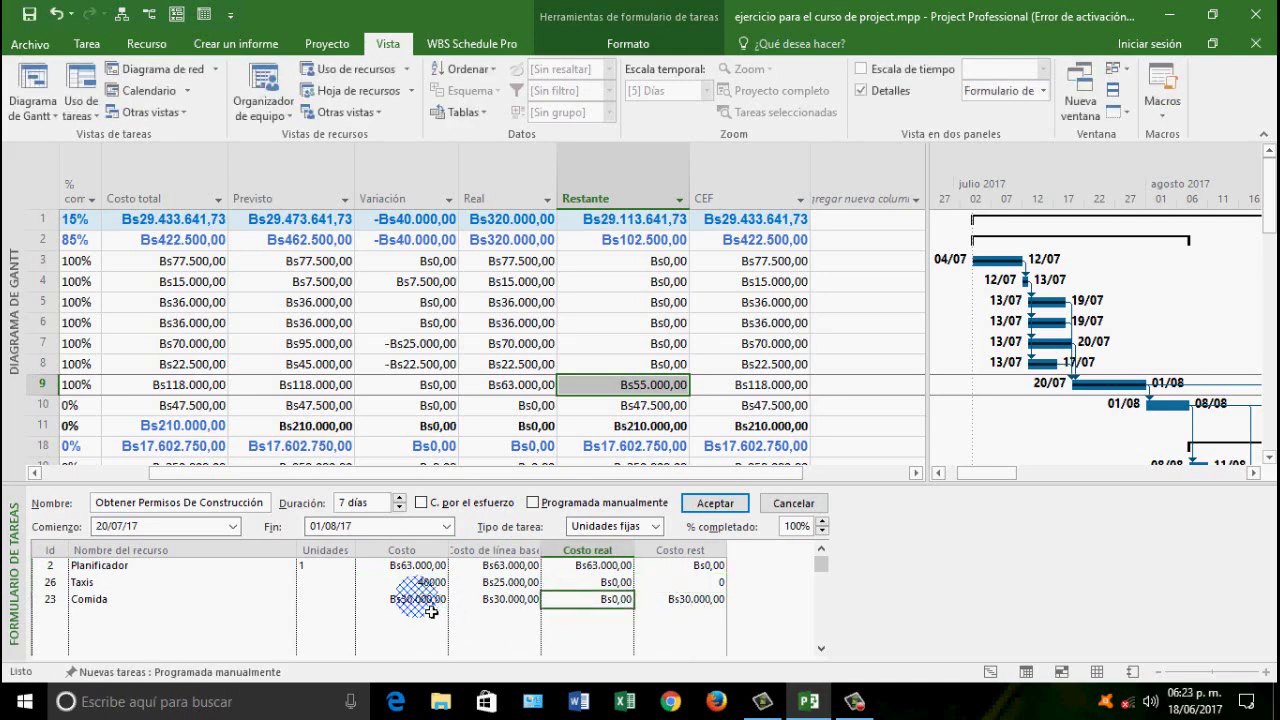
Set Comida's cost to 25000 and its remaining cost to 0 for Obtener Permisos De Construcción
{"action": "left_click", "coordinate": [431, 600]}
{"action": "type", "text": "25000"}
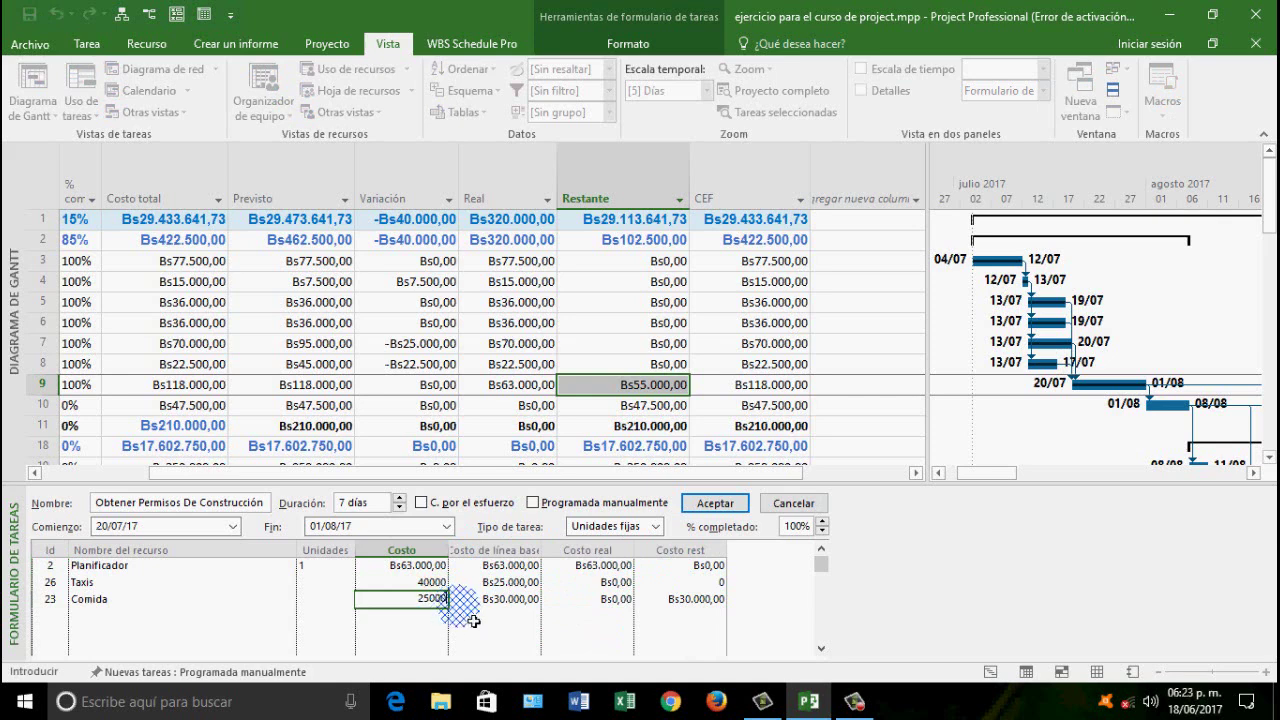
{"action": "left_click", "coordinate": [680, 600]}
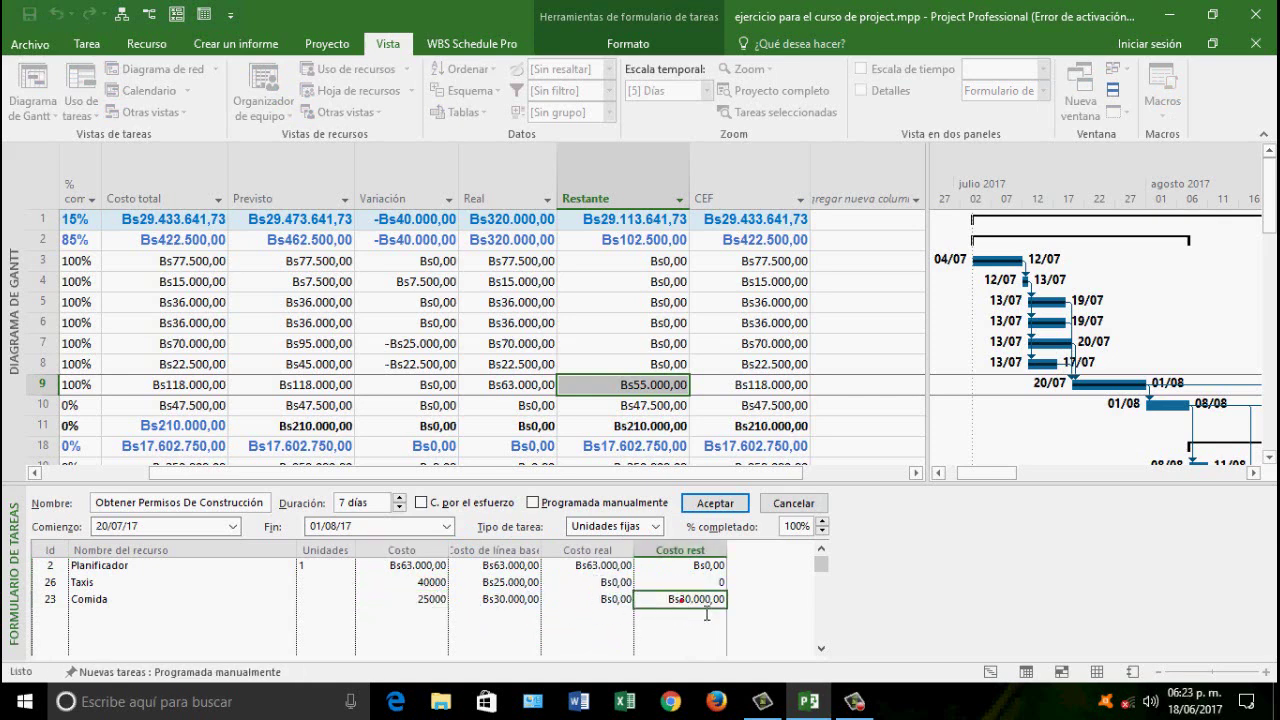
Set the actual cost (Costo real) of Taxis to 40000 and of Comida to 25000, and accept
{"action": "left_click", "coordinate": [611, 581]}
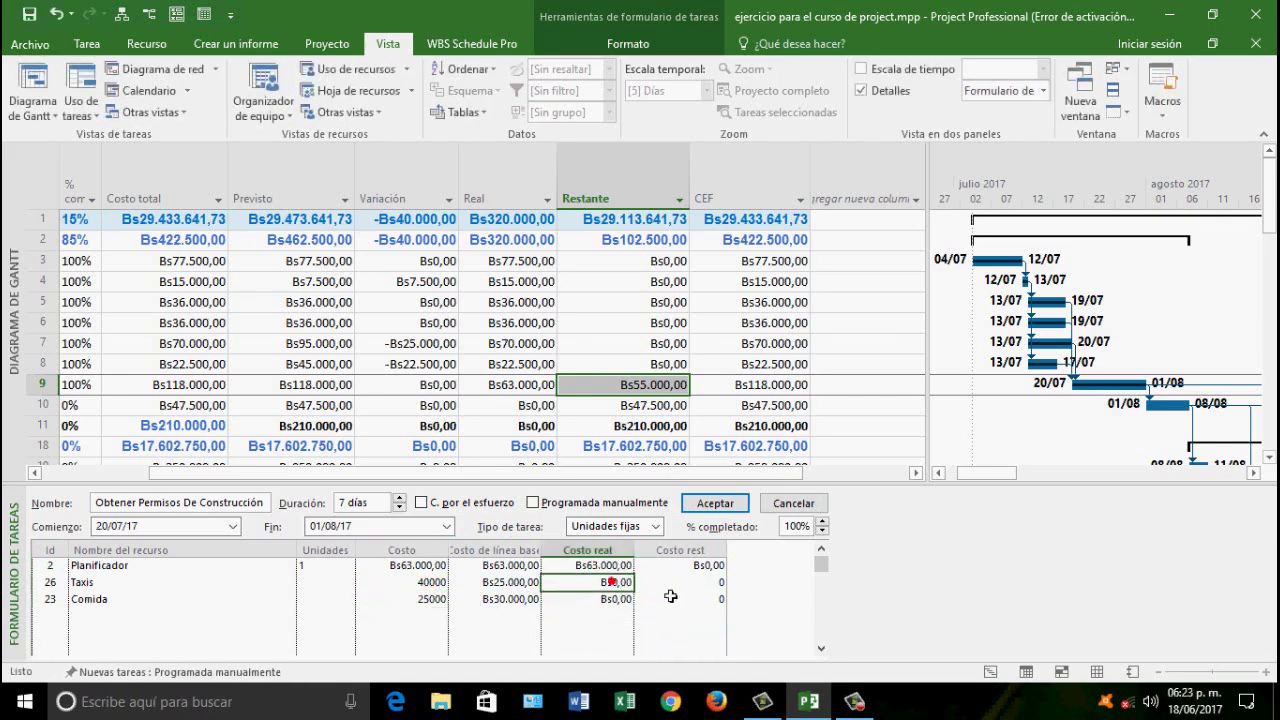
{"action": "type", "text": "4000"}
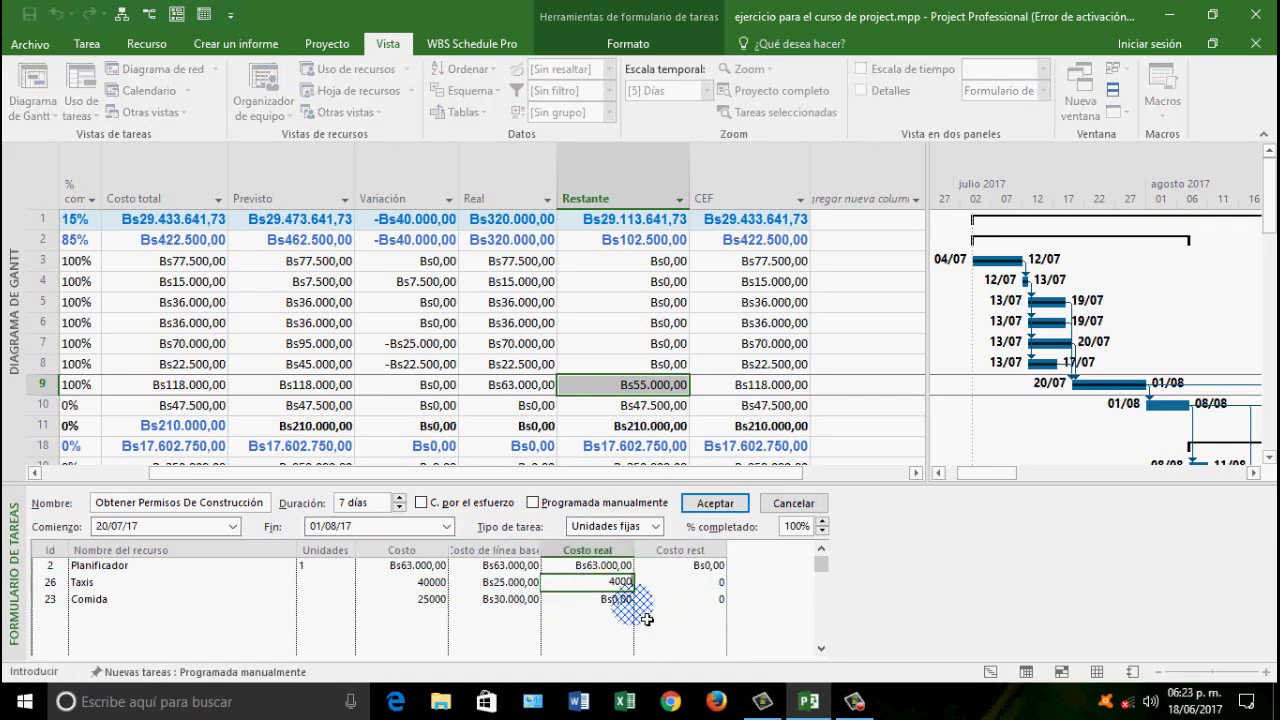
{"action": "left_click", "coordinate": [608, 600]}
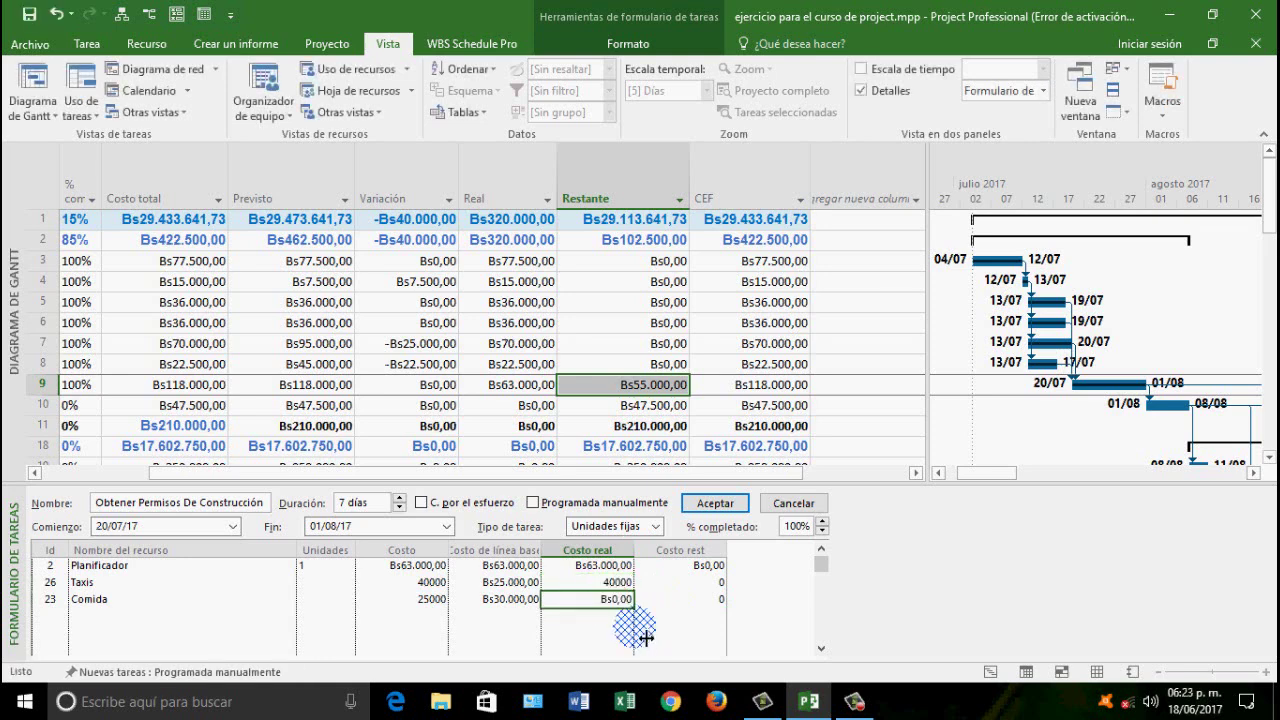
{"action": "type", "text": "25000"}
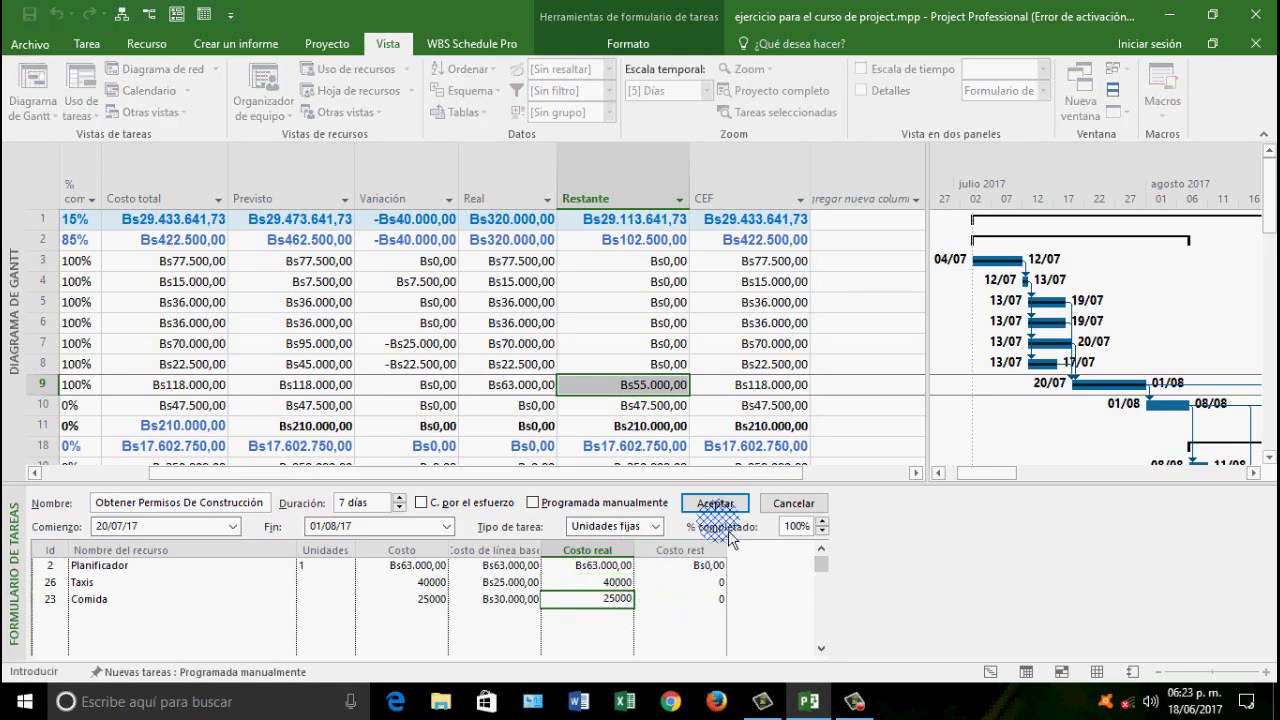
{"action": "left_click", "coordinate": [713, 503]}
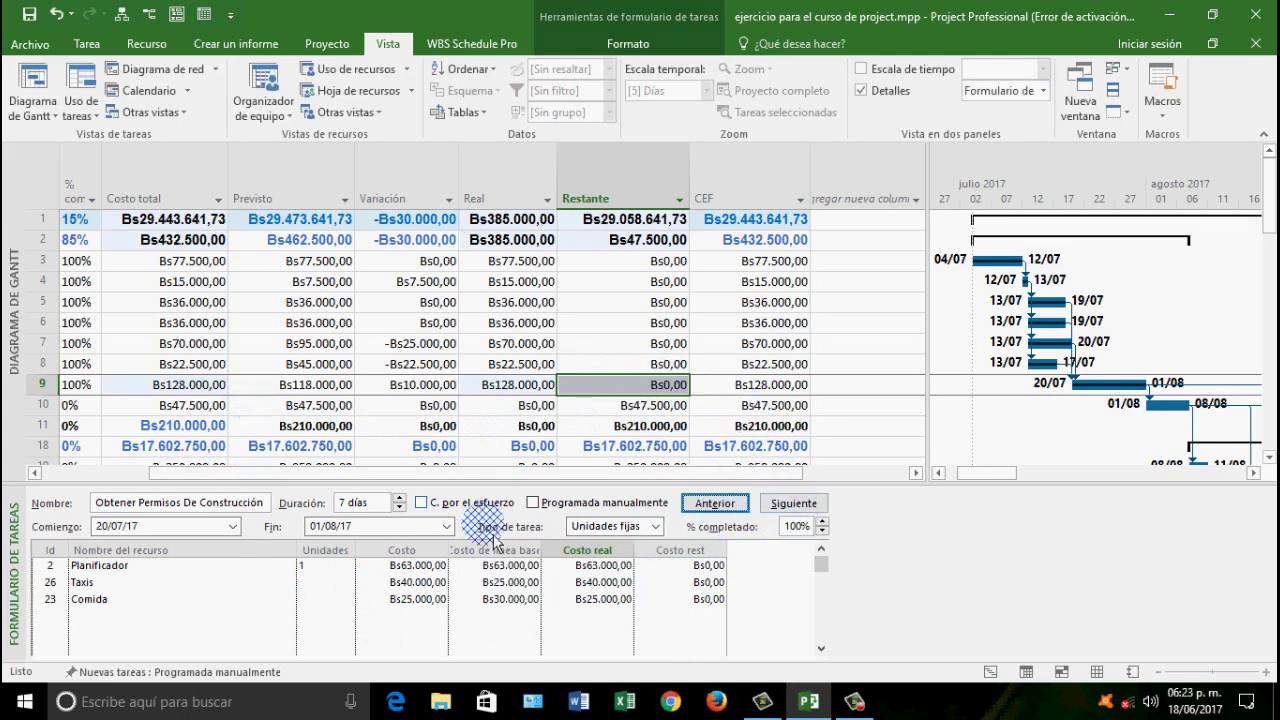
Check the actual cost, remaining cost and cost variation of Obtener Permisos De Construcción in the budget table
{"action": "left_click", "coordinate": [528, 389]}
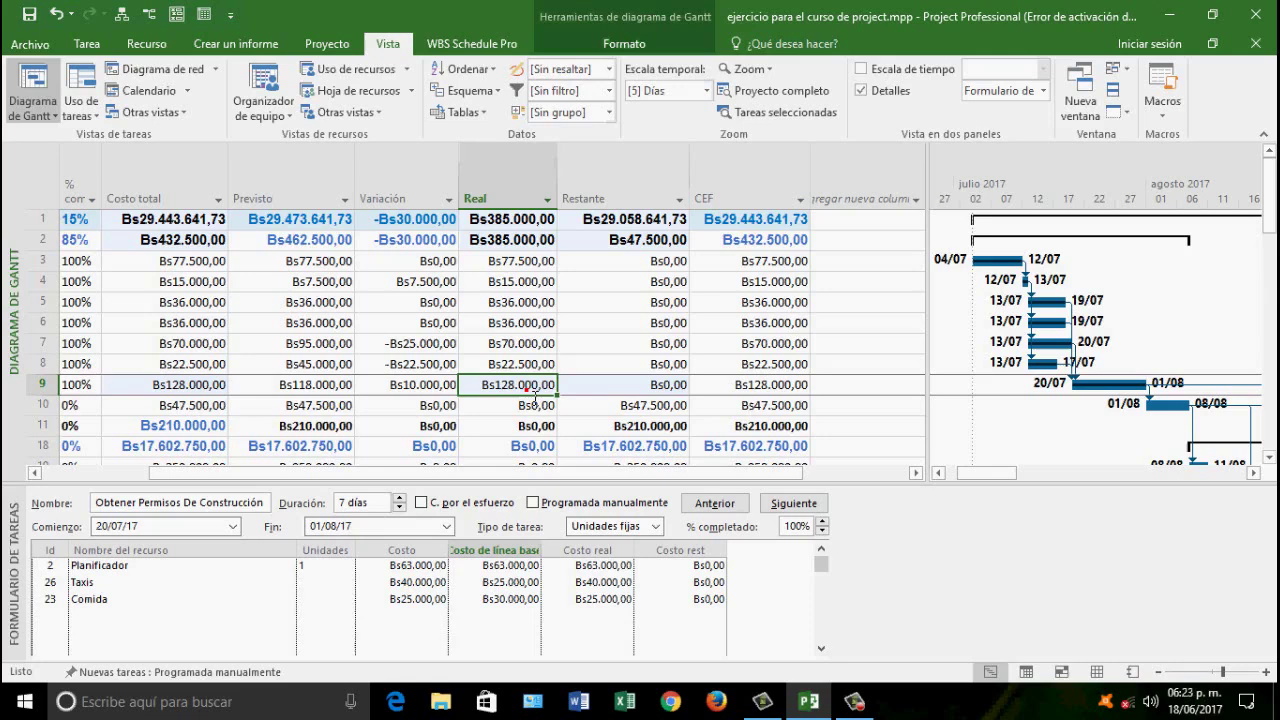
{"action": "left_click", "coordinate": [663, 391]}
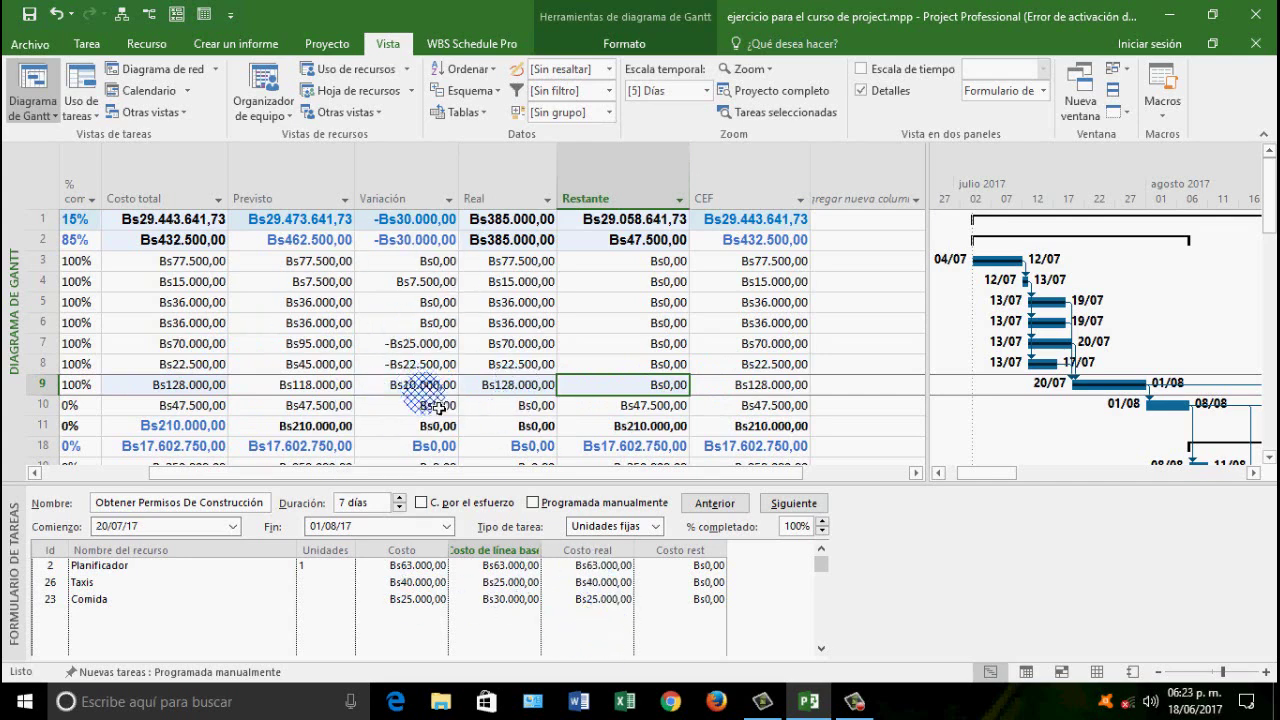
{"action": "left_click_drag", "start_coordinate": [583, 472], "coordinate": [505, 495]}
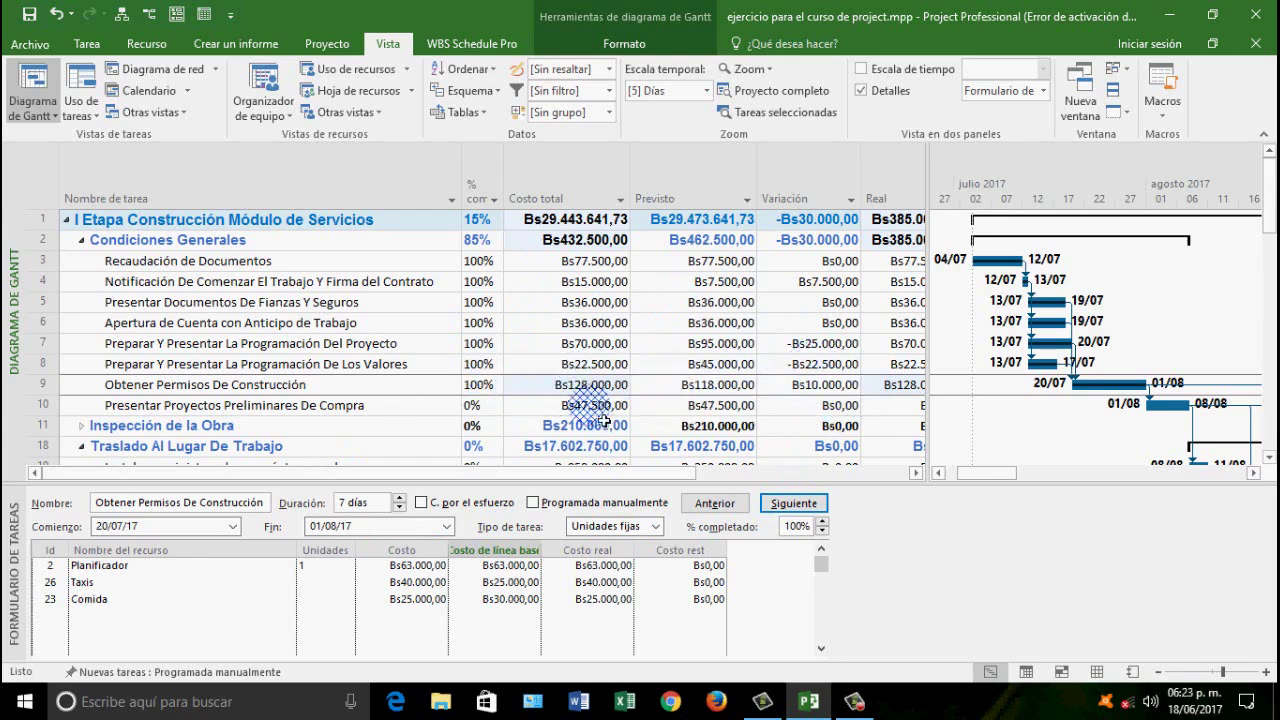
Apply the Control de Trabajo table and resize the table area to check task work from Nombre de tarea to Variación
{"action": "left_click", "coordinate": [462, 112]}
{"action": "left_click", "coordinate": [558, 193]}
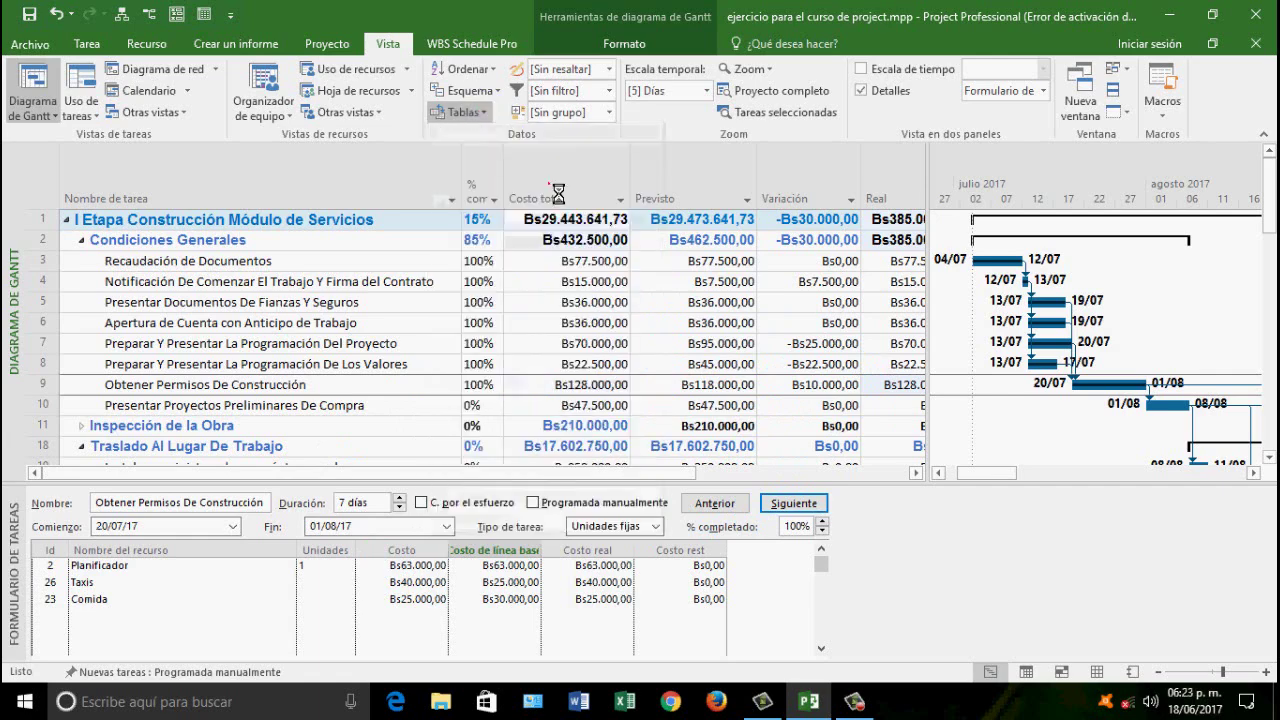
{"action": "mouse_move", "coordinate": [598, 475]}
{"action": "left_mouse_down"}
{"action": "mouse_move", "coordinate": [560, 487]}
{"action": "mouse_move", "coordinate": [553, 476]}
{"action": "mouse_move", "coordinate": [622, 476]}
{"action": "left_mouse_up"}
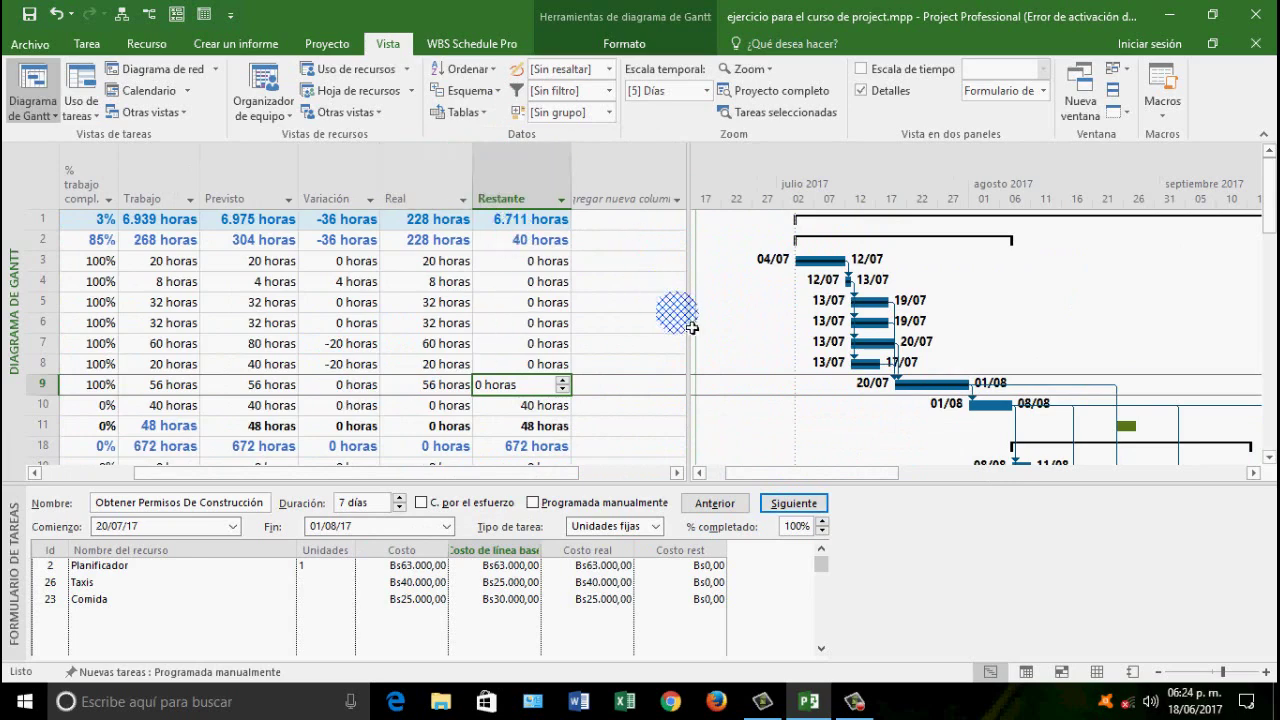
{"action": "left_click_drag", "start_coordinate": [703, 327], "coordinate": [629, 340]}
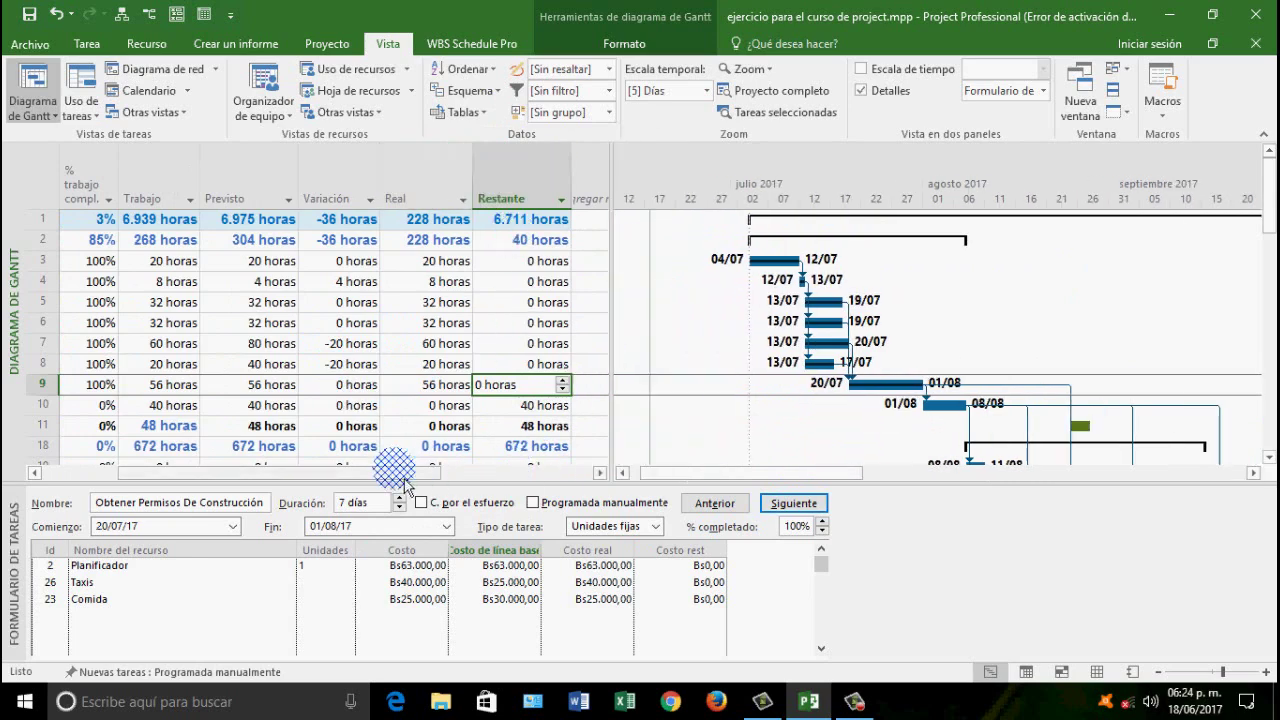
{"action": "left_click_drag", "start_coordinate": [387, 473], "coordinate": [320, 487]}
{"action": "left_click_drag", "start_coordinate": [609, 350], "coordinate": [797, 345]}
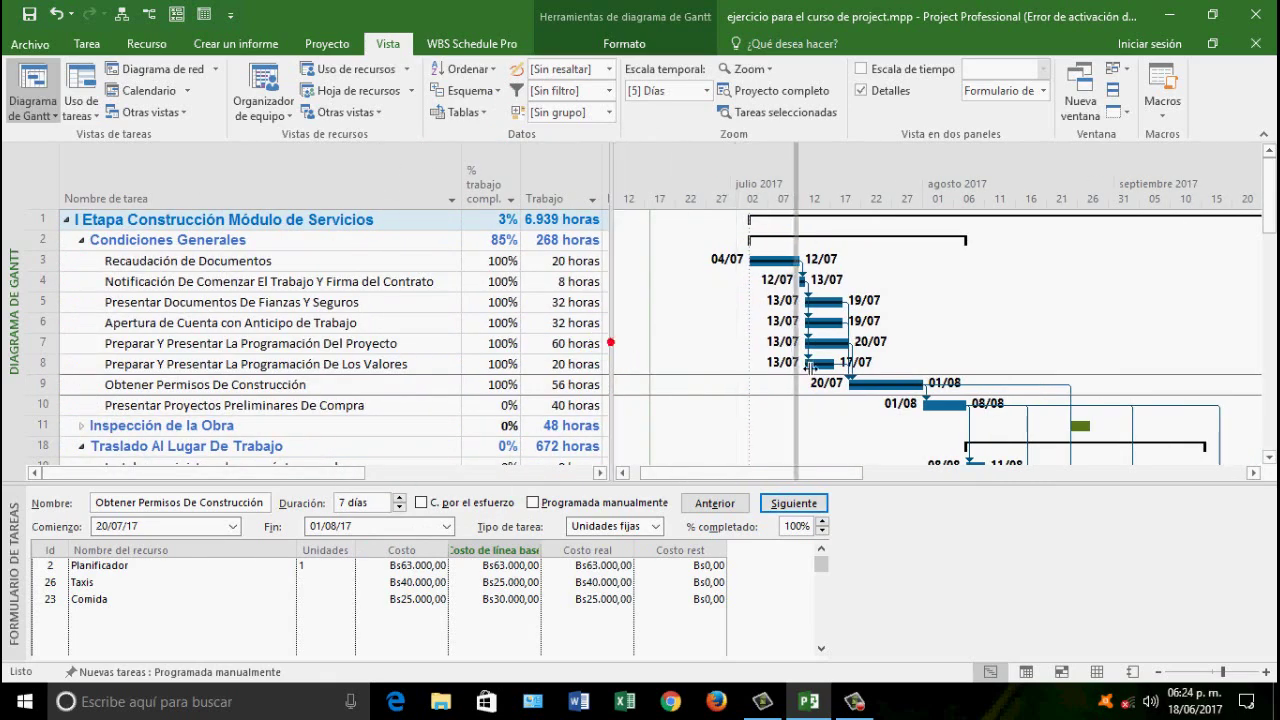
Set Presentar Proyectos Preliminares De Compra's % completado to 100, and accept
{"action": "left_click", "coordinate": [302, 405]}
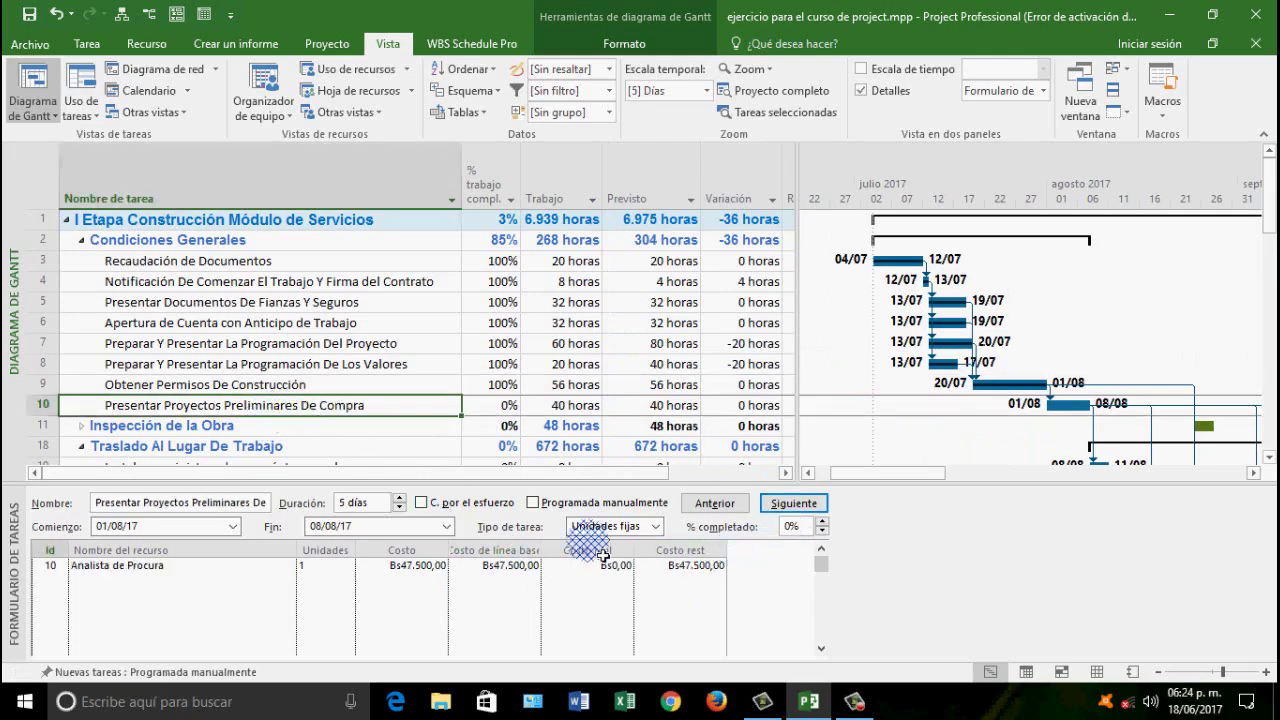
{"action": "left_click", "coordinate": [795, 528]}
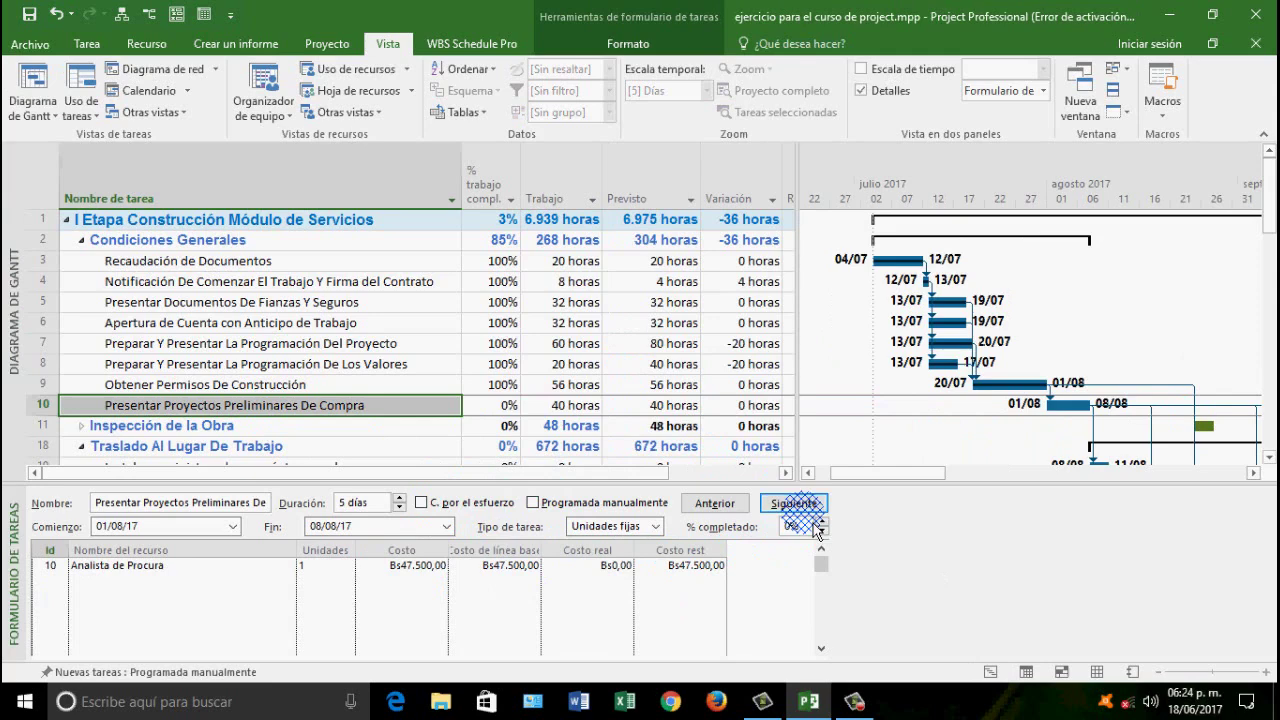
{"action": "type", "text": "1"}
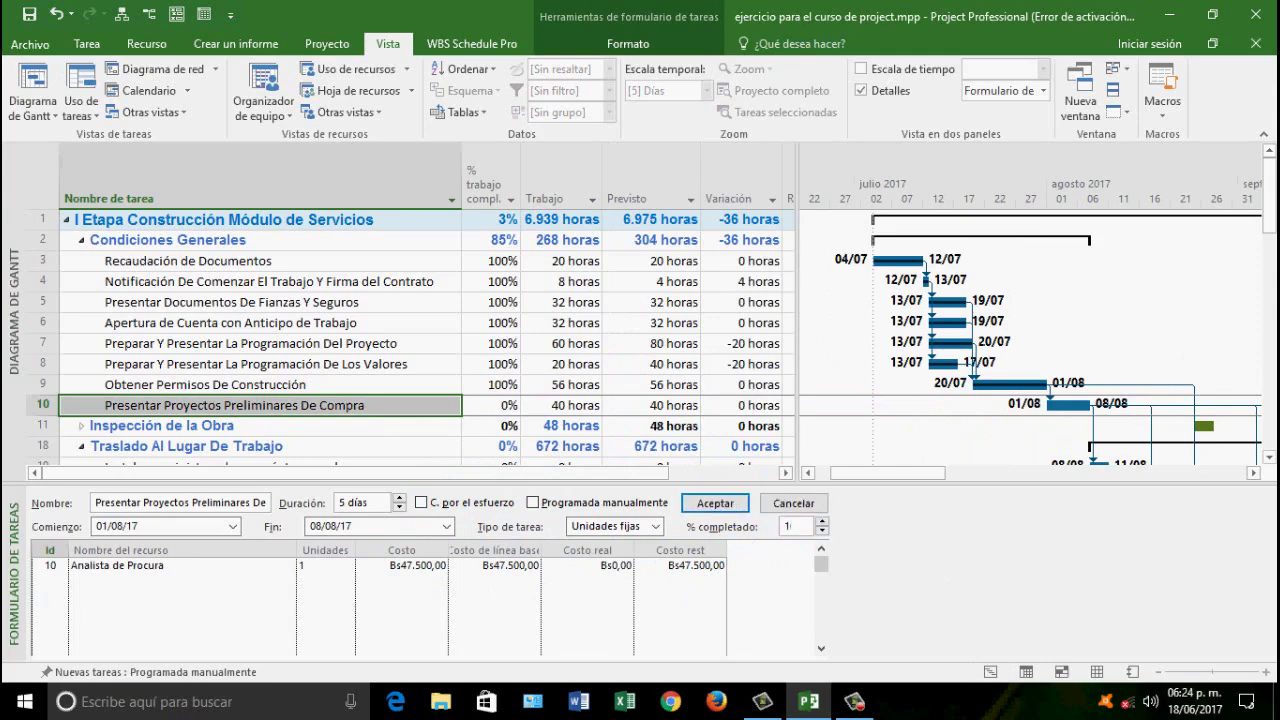
{"action": "type", "text": "00"}
{"action": "left_click", "coordinate": [722, 503]}
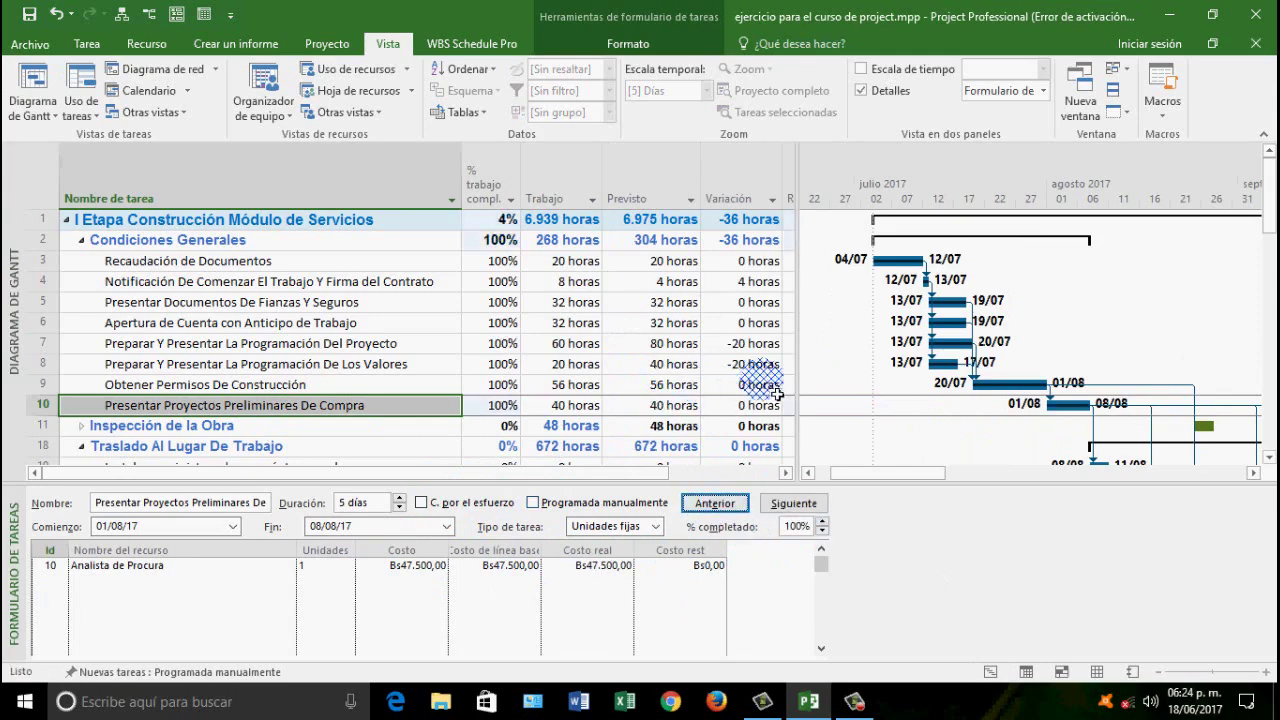
Widen the table area and adjust it to check the work table's Real and Restante columns
{"action": "left_click_drag", "start_coordinate": [1197, 378], "coordinate": [1086, 382]}
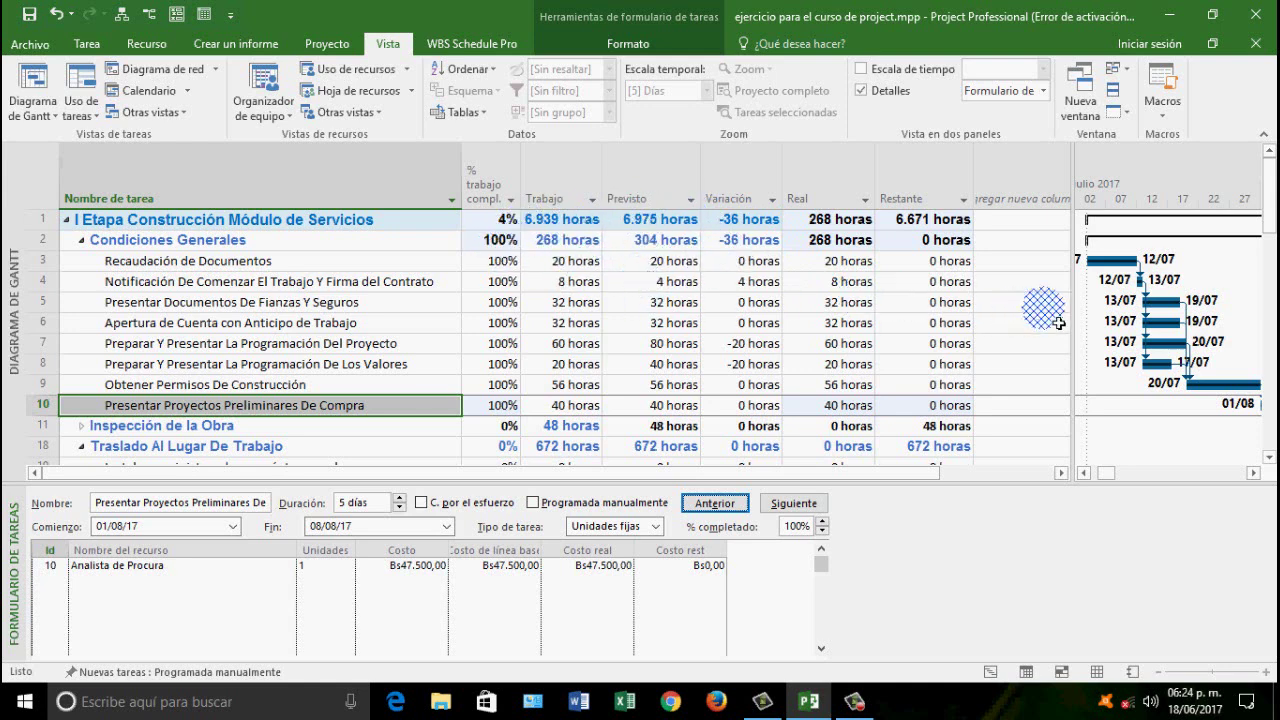
{"action": "left_click_drag", "start_coordinate": [1082, 326], "coordinate": [983, 330]}
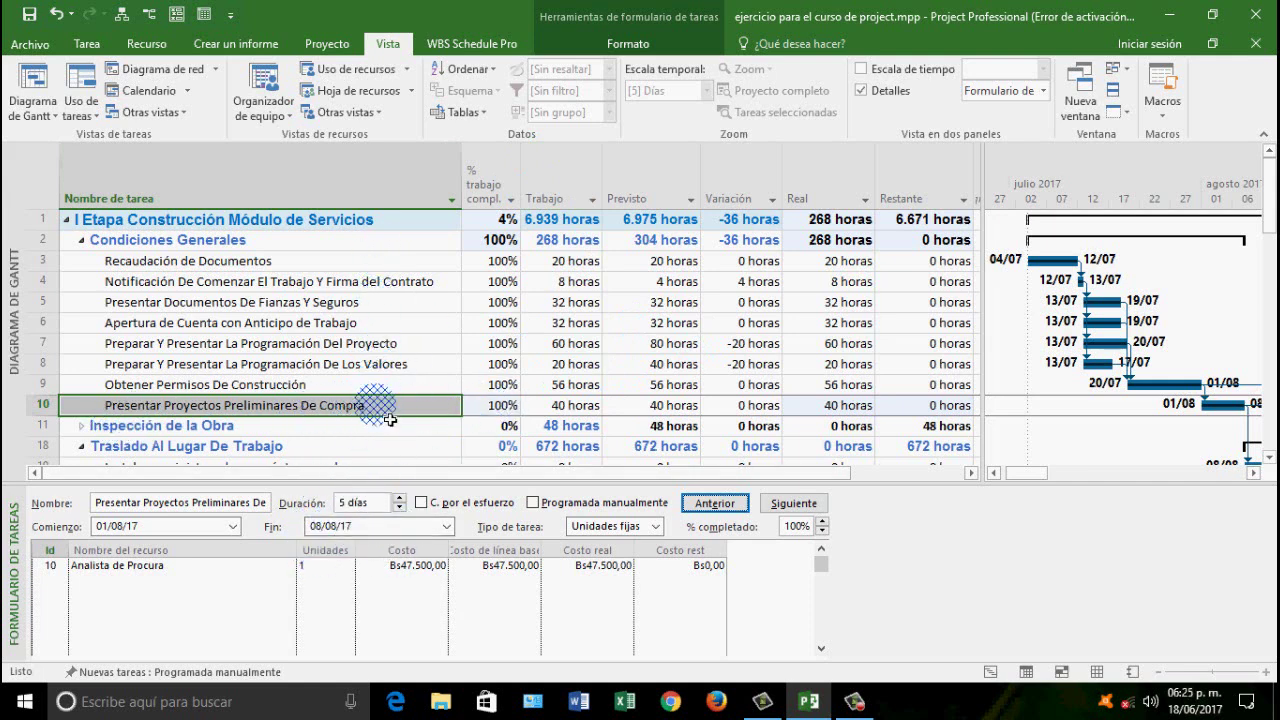
Expand Inspección de la Obra and set Inspección de la Obra 1's % completado to 100, and accept
{"action": "left_click", "coordinate": [81, 425]}
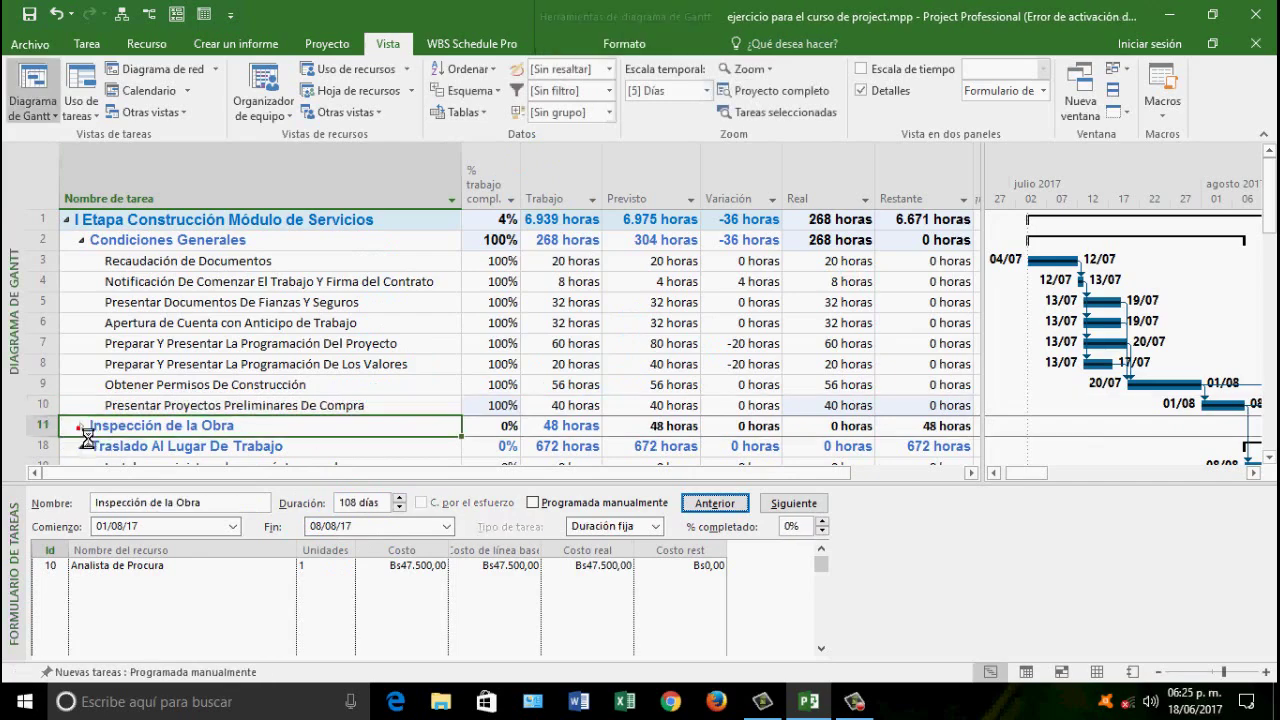
{"action": "scroll", "coordinate": [110, 430], "scroll_direction": "down", "scroll_amount": 1}
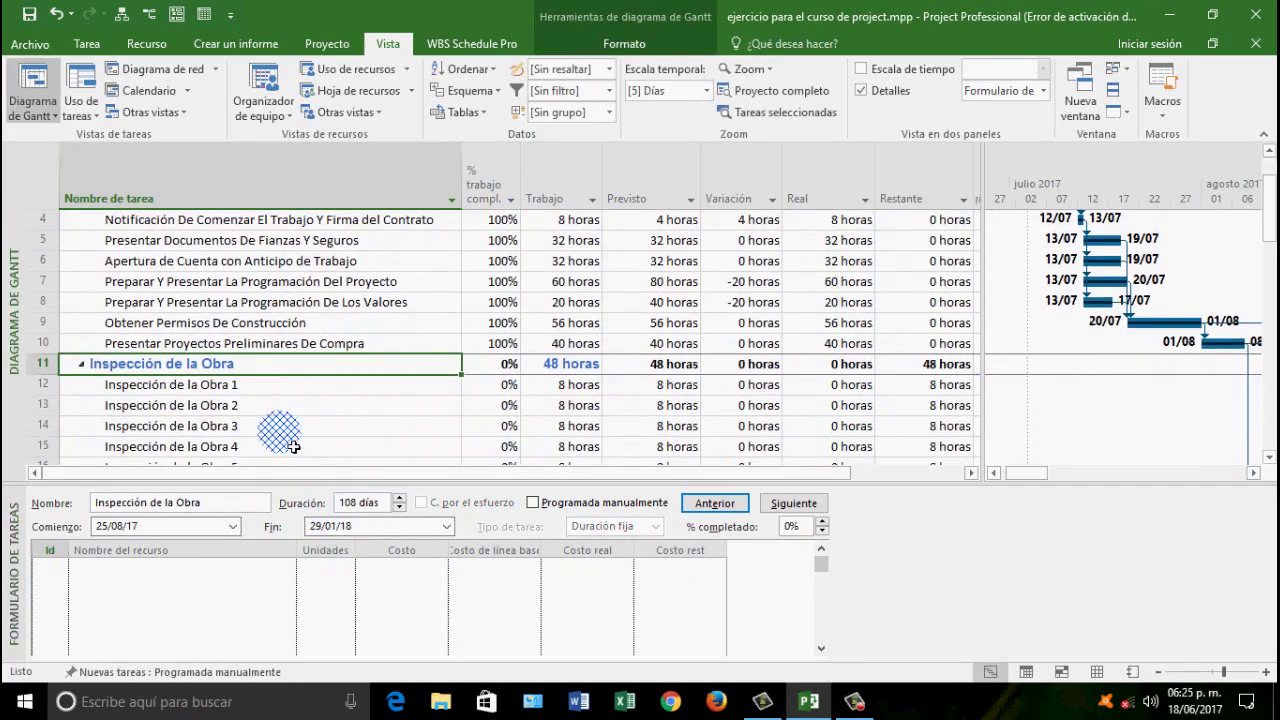
{"action": "left_click", "coordinate": [340, 345]}
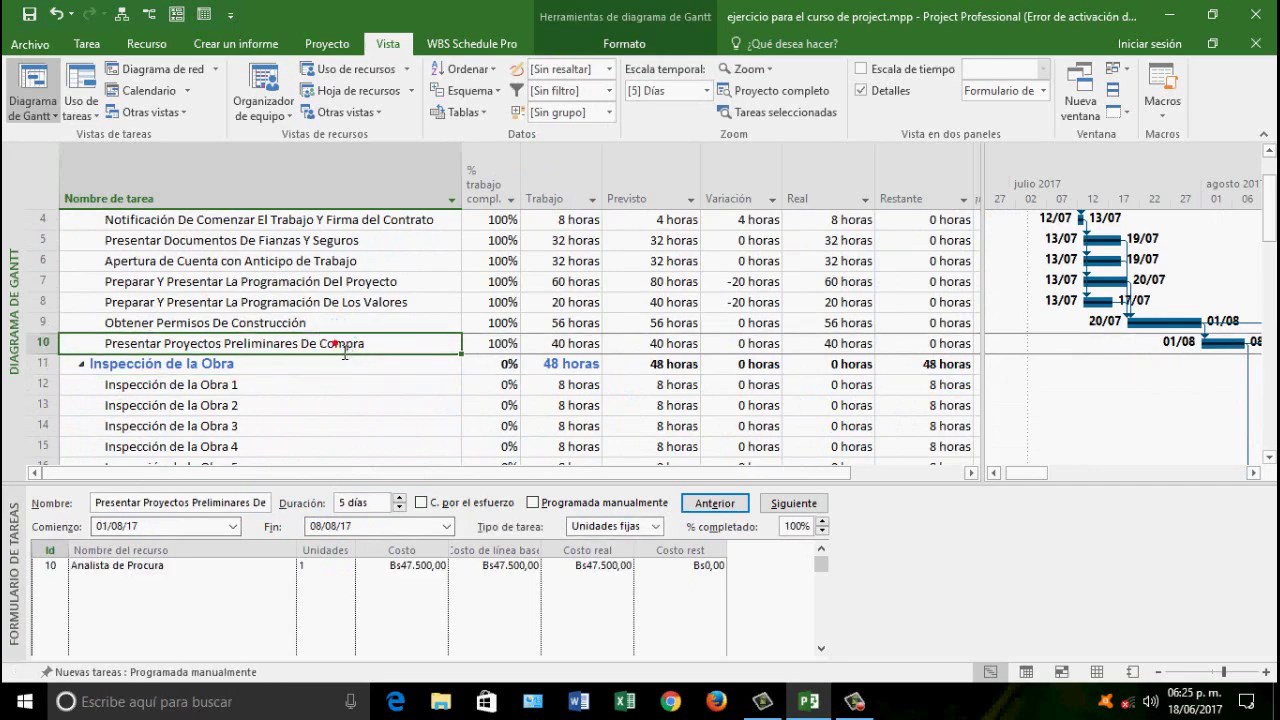
{"action": "left_click", "coordinate": [219, 386]}
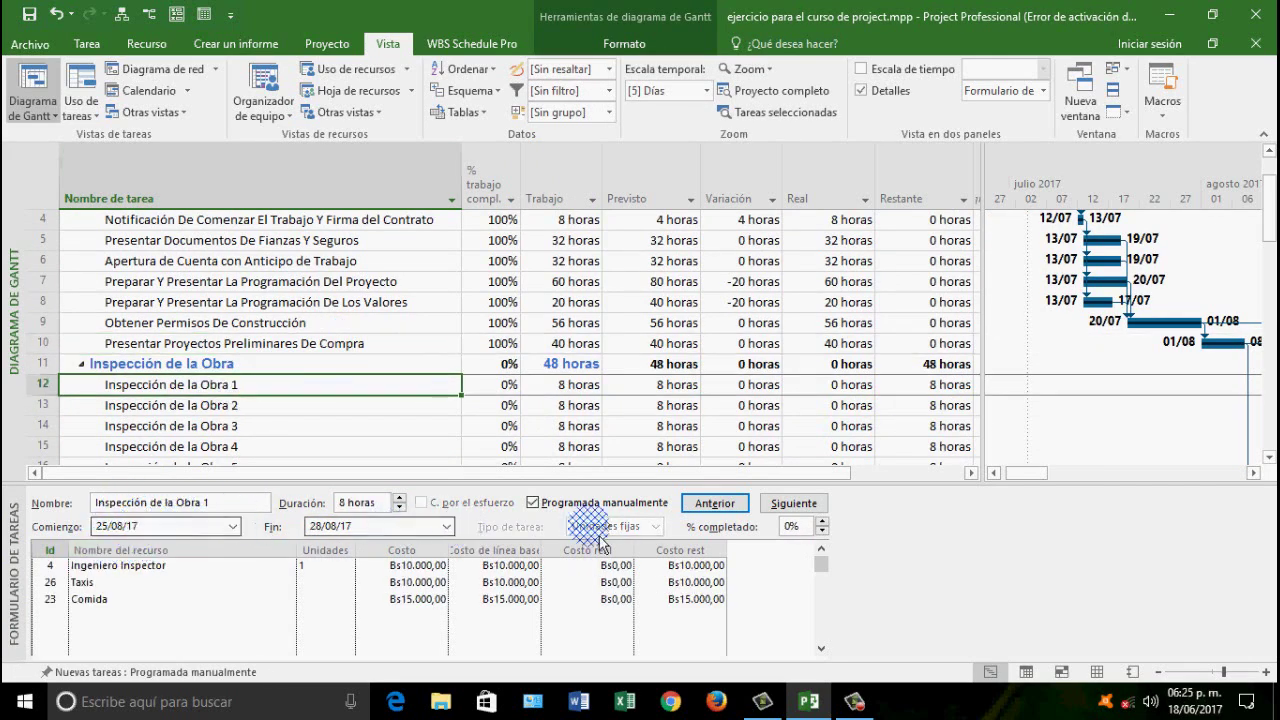
{"action": "left_click_drag", "start_coordinate": [797, 525], "coordinate": [776, 525]}
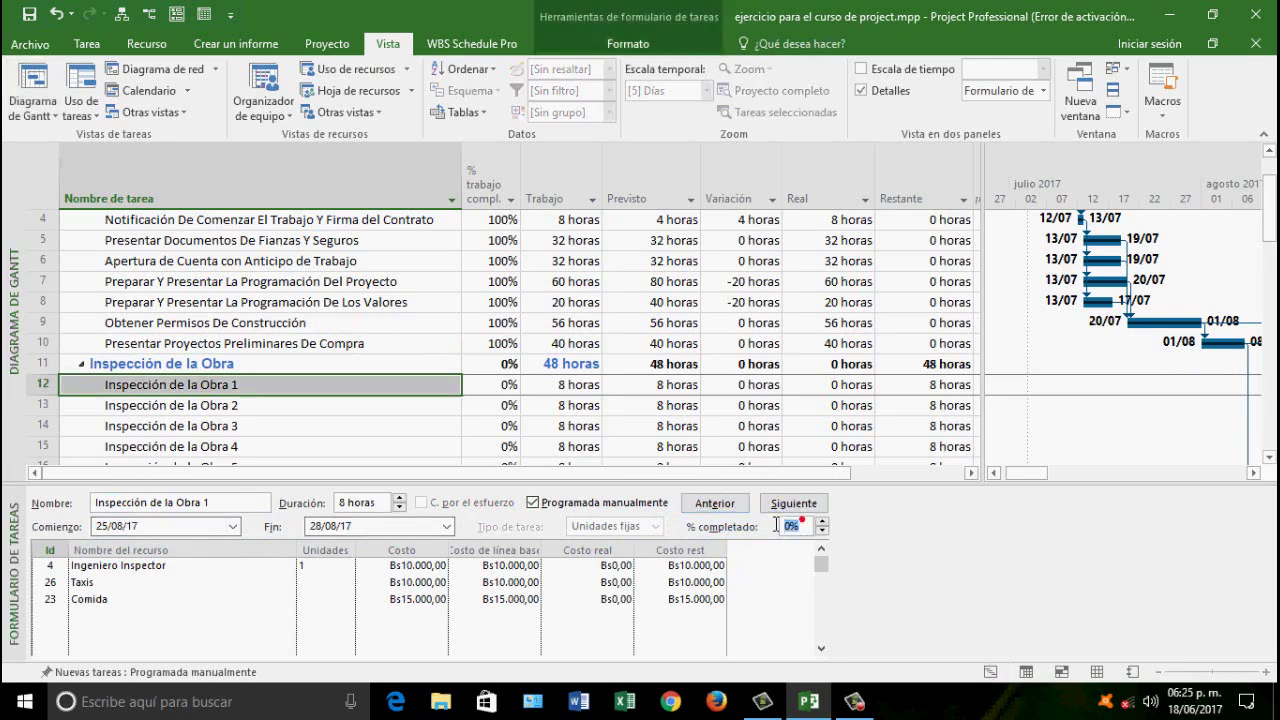
{"action": "type", "text": "100"}
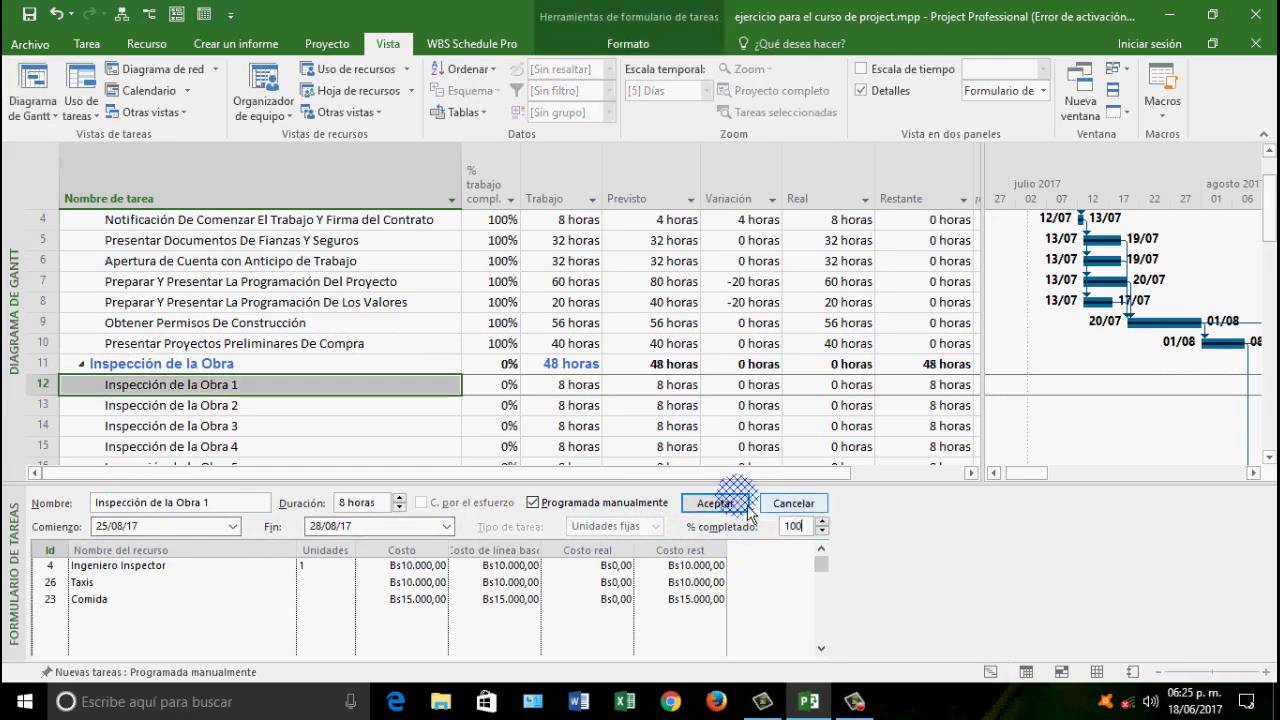
{"action": "left_click", "coordinate": [715, 503]}
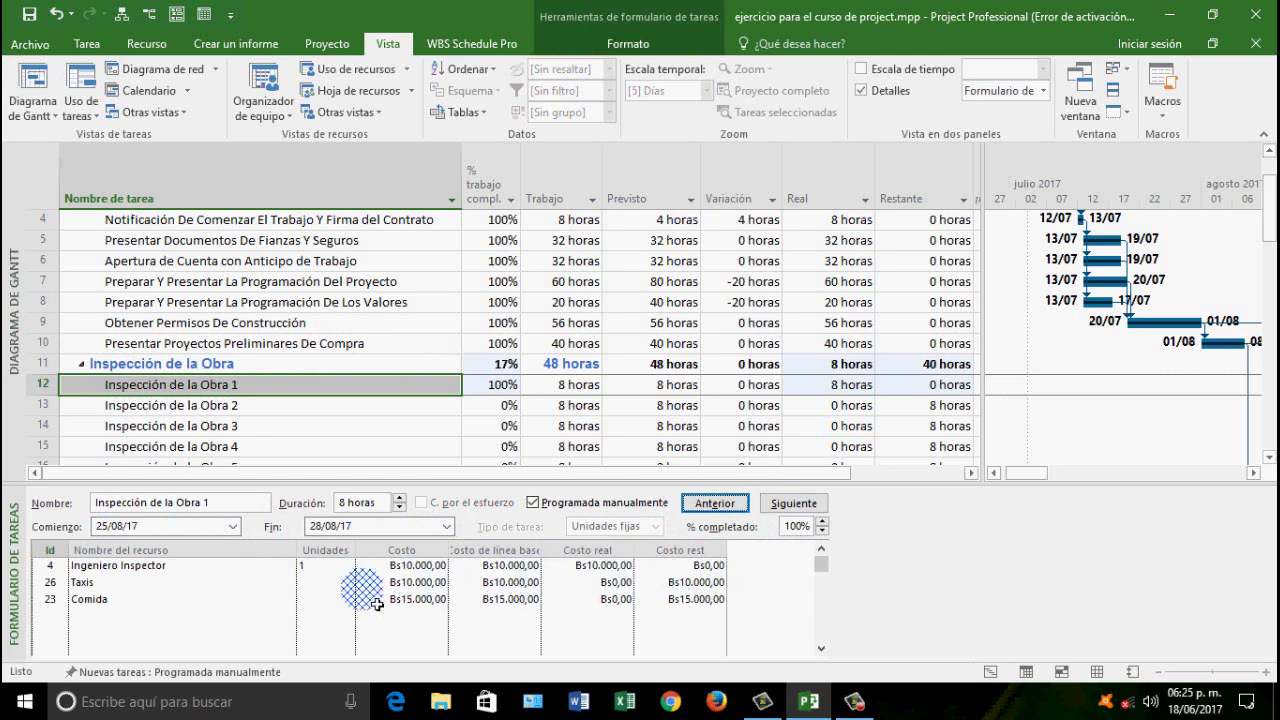
Set Inspección de la Obra 1's actual cost (Costo real) of Taxis to 10000 and of Comida to 15000, and accept
{"action": "left_click", "coordinate": [620, 582]}
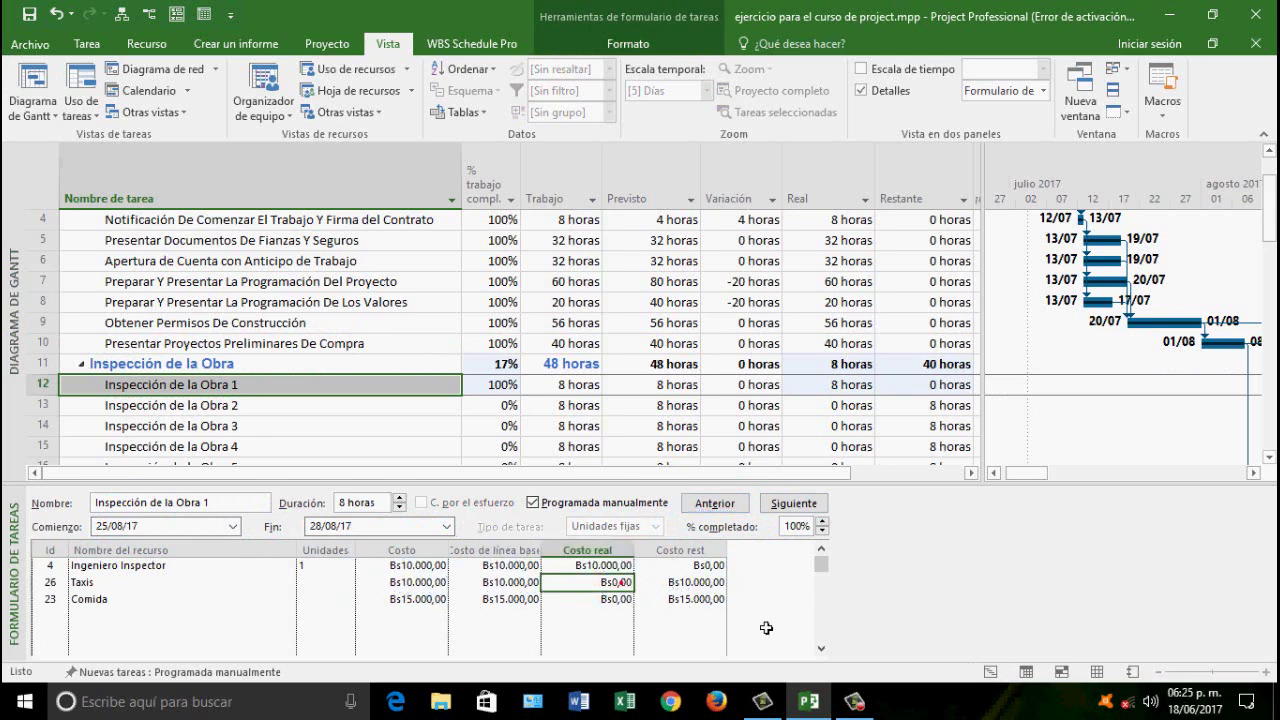
{"action": "type", "text": "10000"}
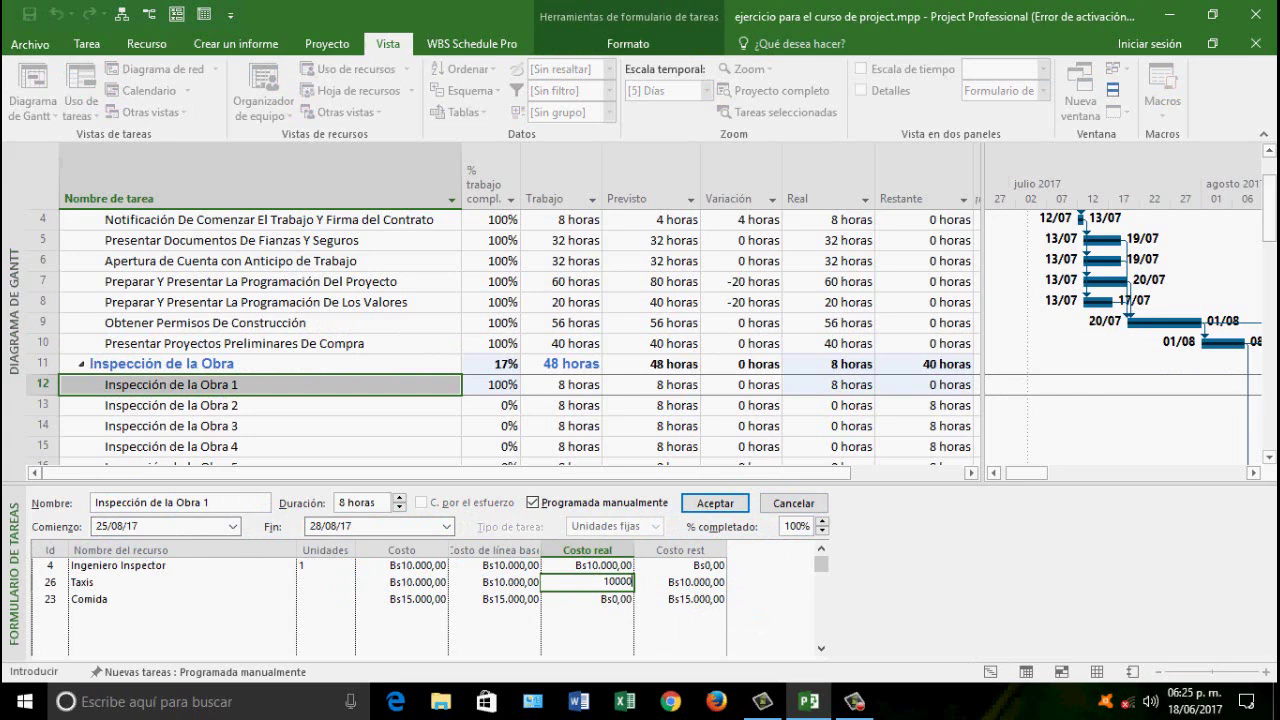
{"action": "key", "text": "Return"}
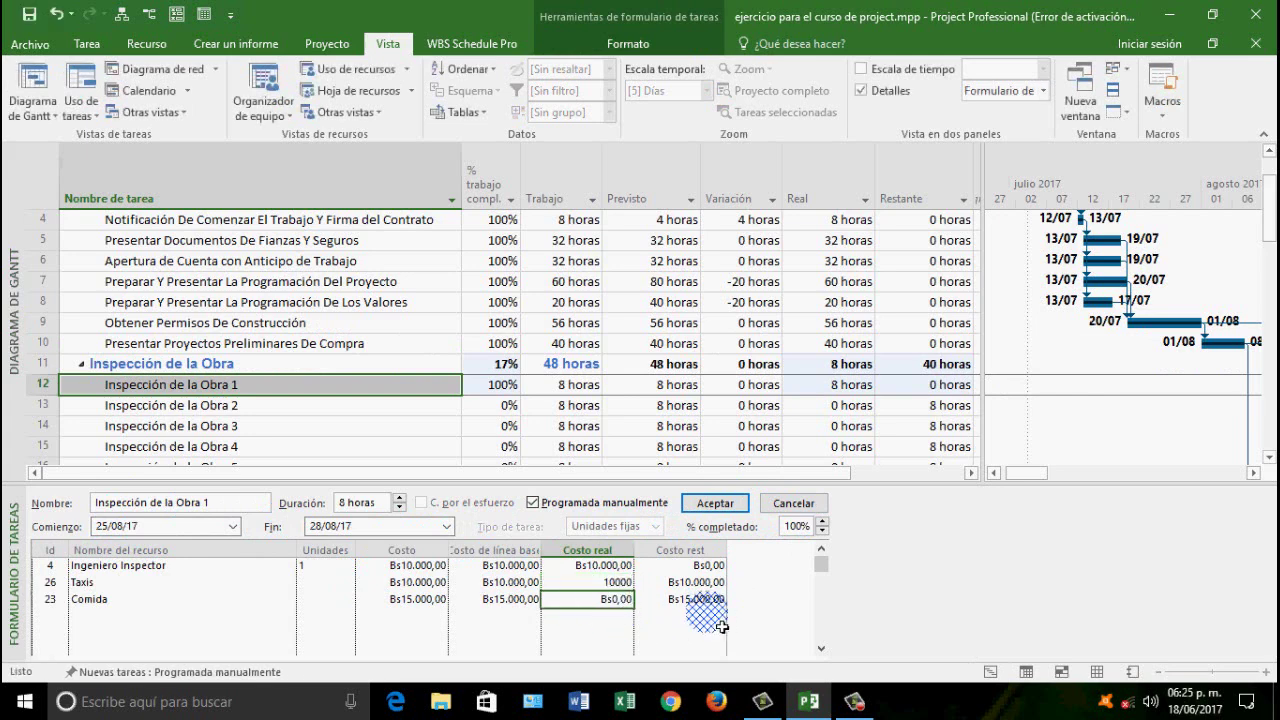
{"action": "type", "text": "14"}
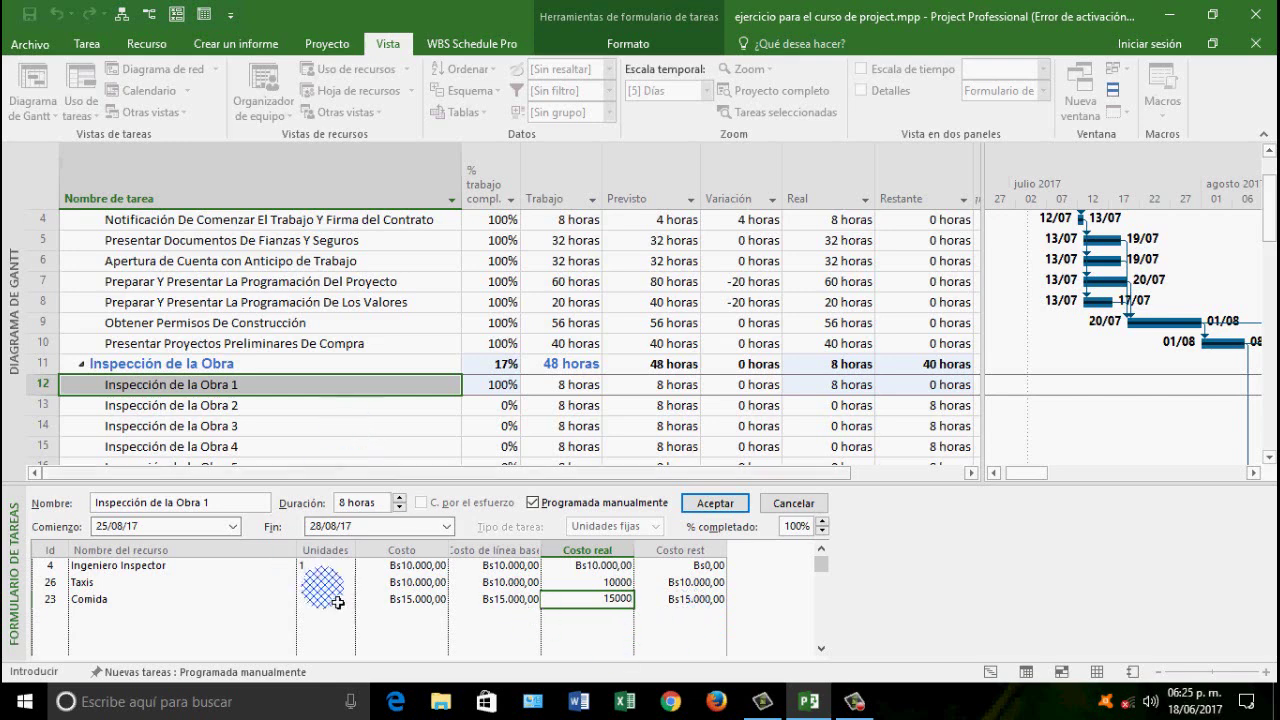
{"action": "left_click", "coordinate": [738, 505]}
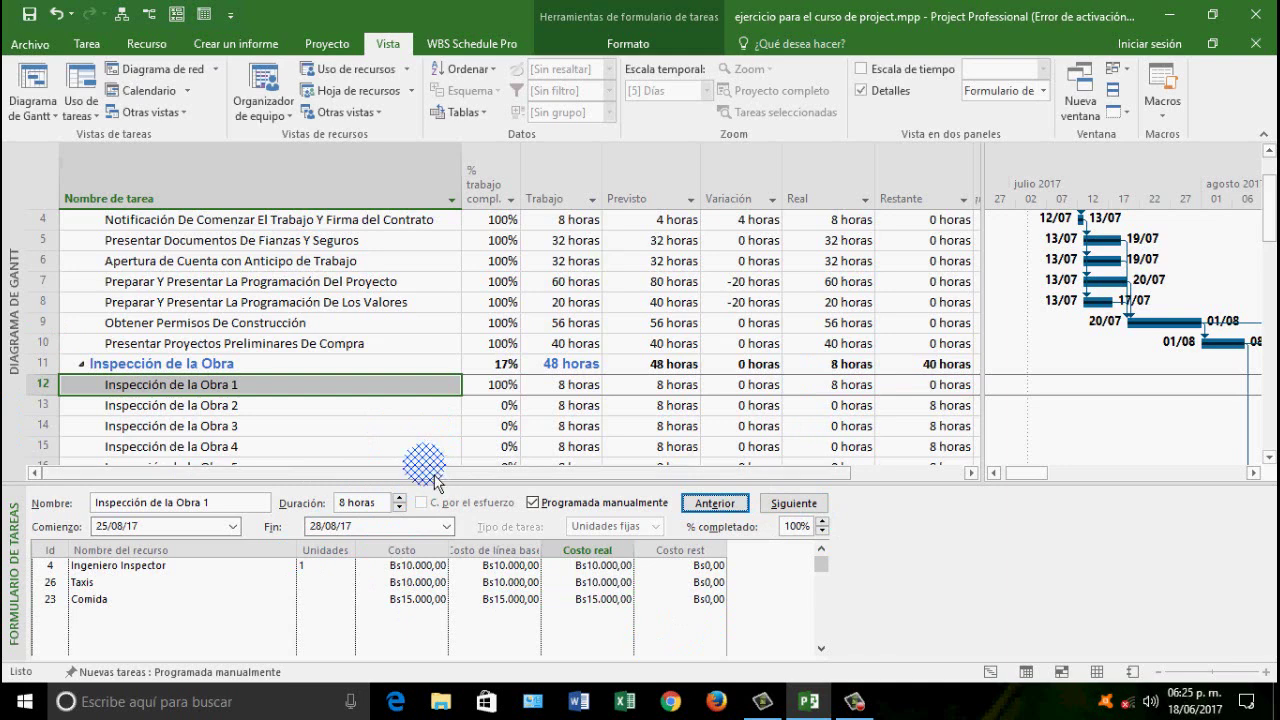
Compare Inspección de la Obra 1's resource costs and check its cost variation in the Control Presupuestario table
{"action": "left_click", "coordinate": [434, 474]}
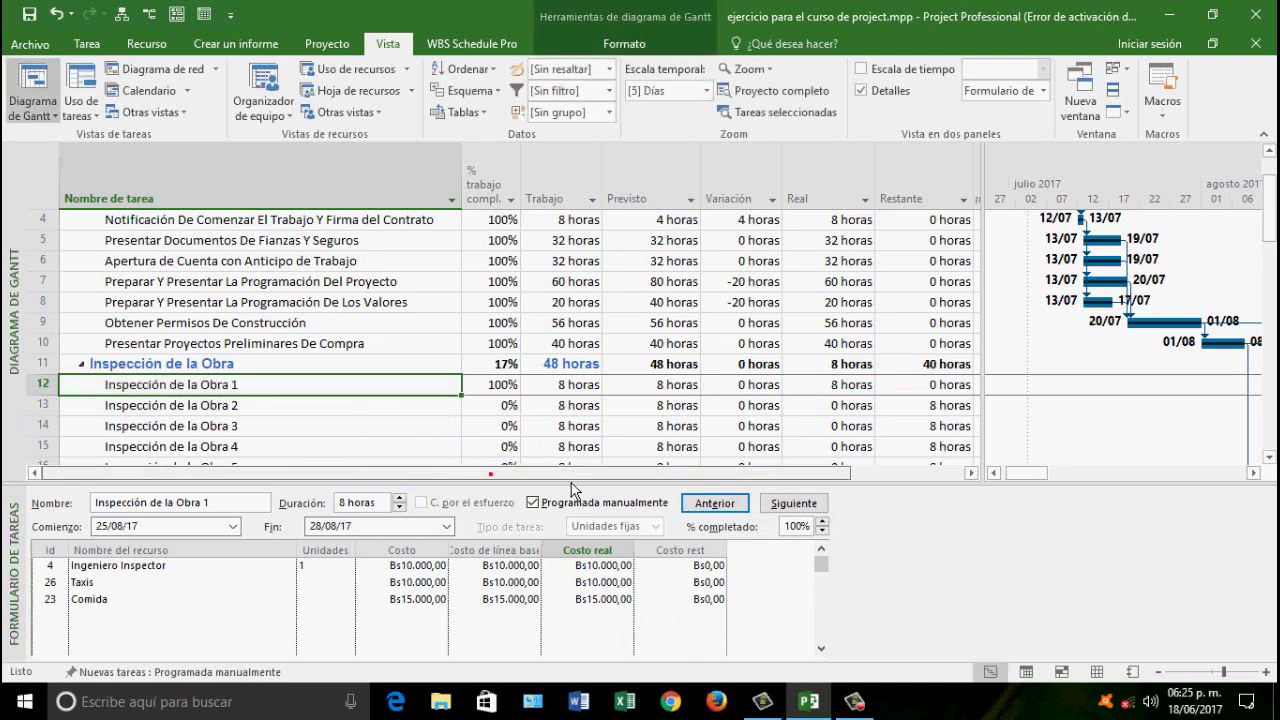
{"action": "left_click", "coordinate": [438, 550]}
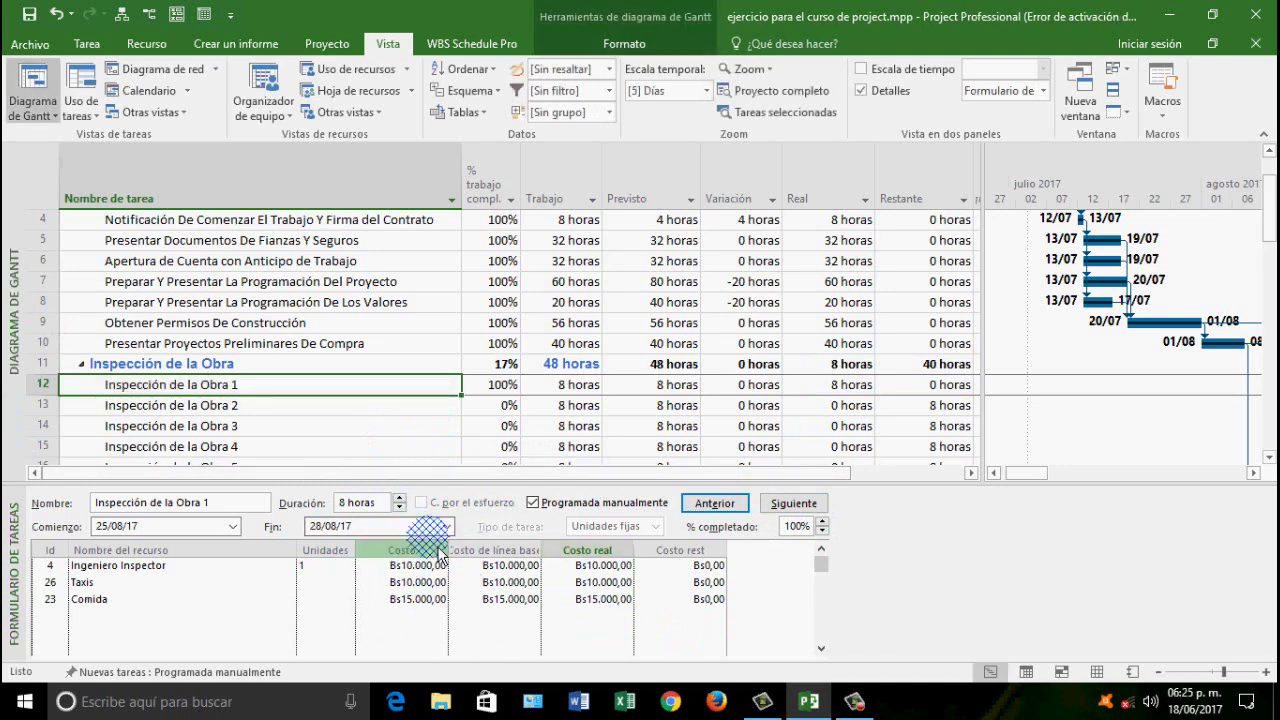
{"action": "left_click", "coordinate": [615, 551]}
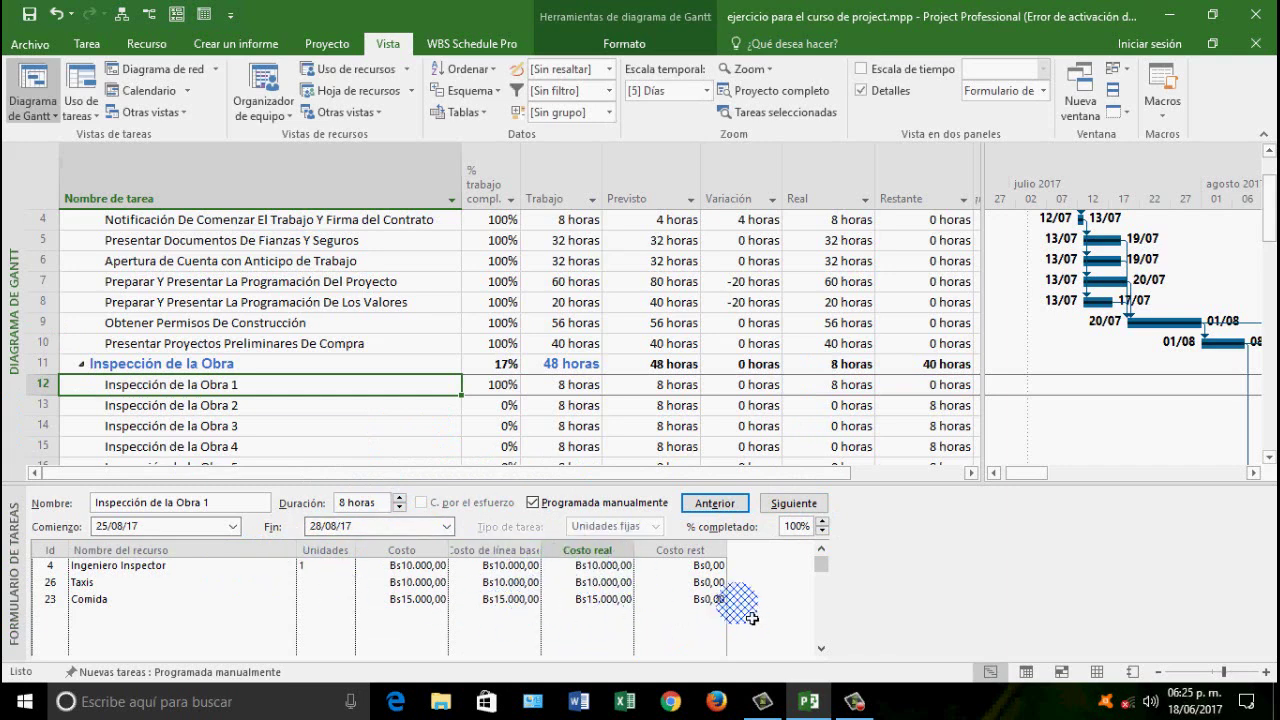
{"action": "left_click", "coordinate": [500, 165]}
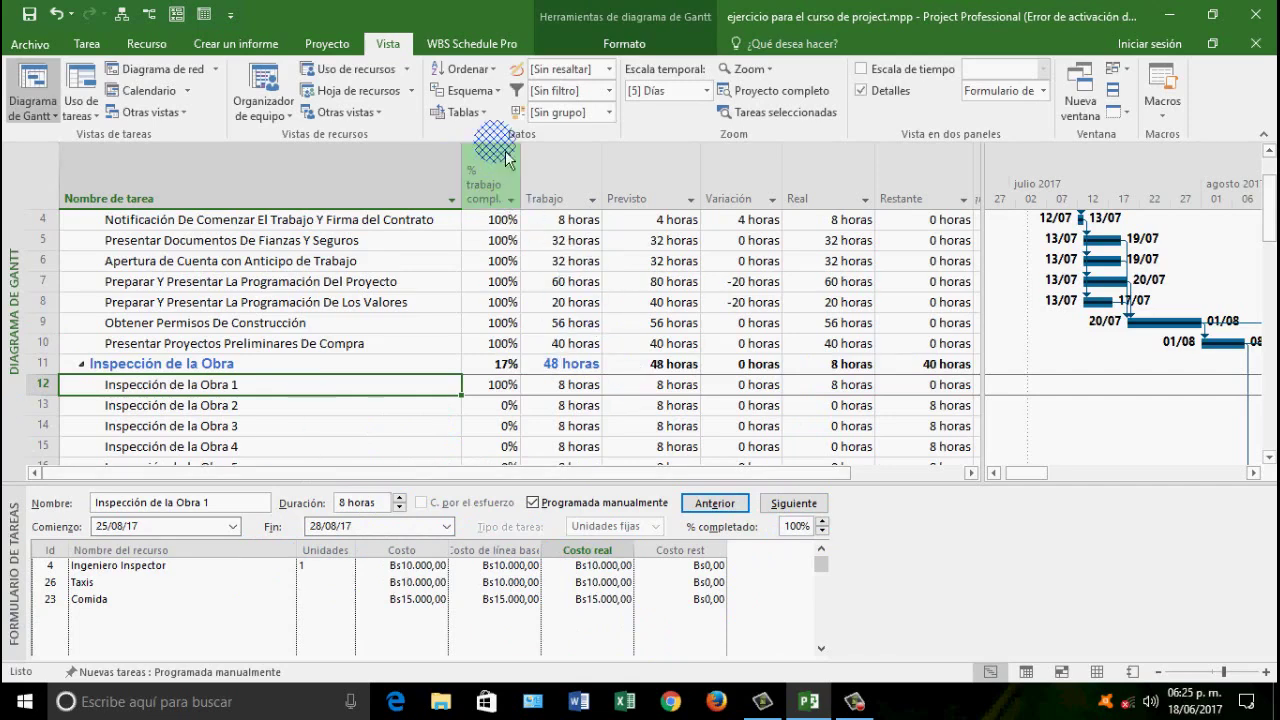
{"action": "left_click", "coordinate": [478, 112]}
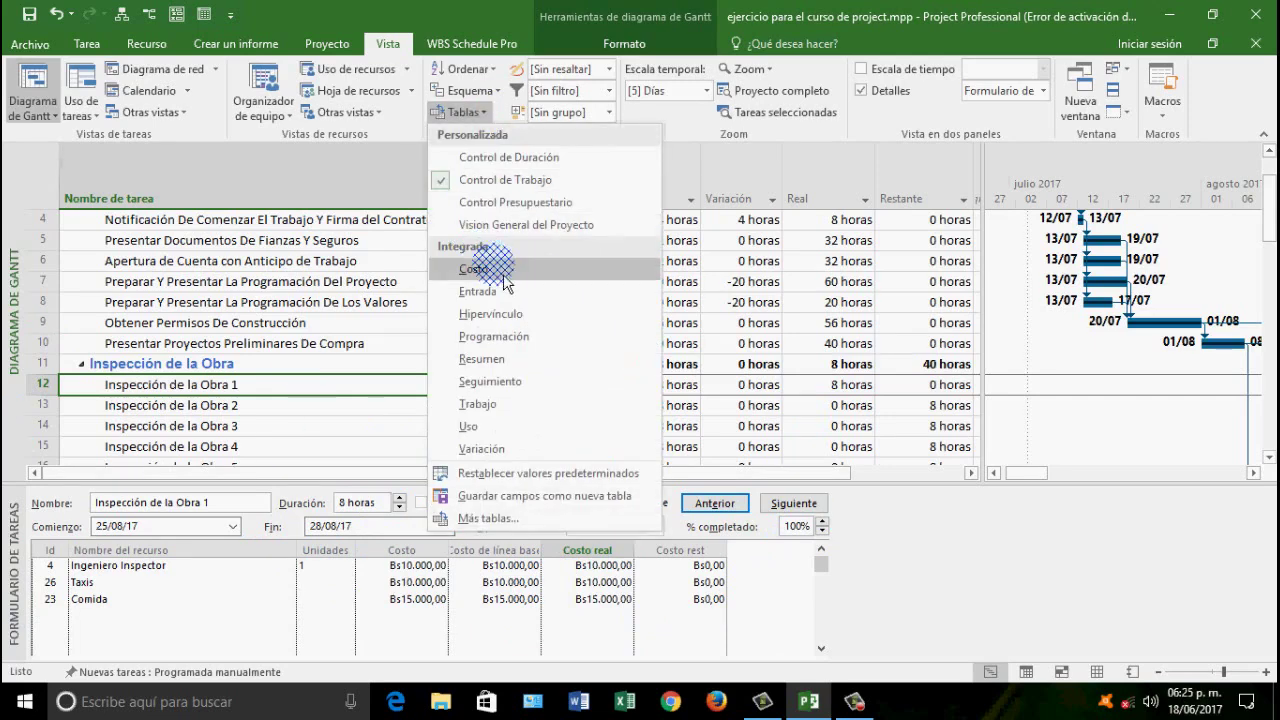
{"action": "left_click", "coordinate": [515, 224]}
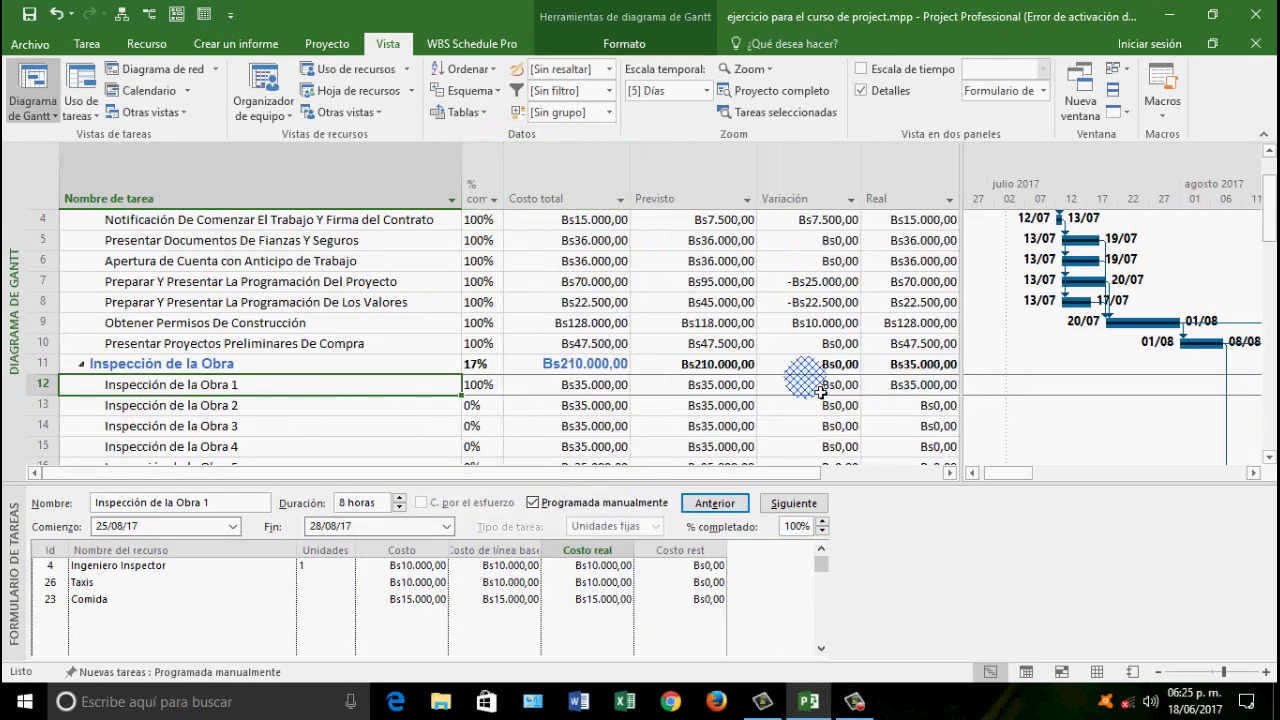
Check Inspección de la Obra 1 in the Control de Trabajo table and switch to the Control de Duración table
{"action": "left_click", "coordinate": [470, 112]}
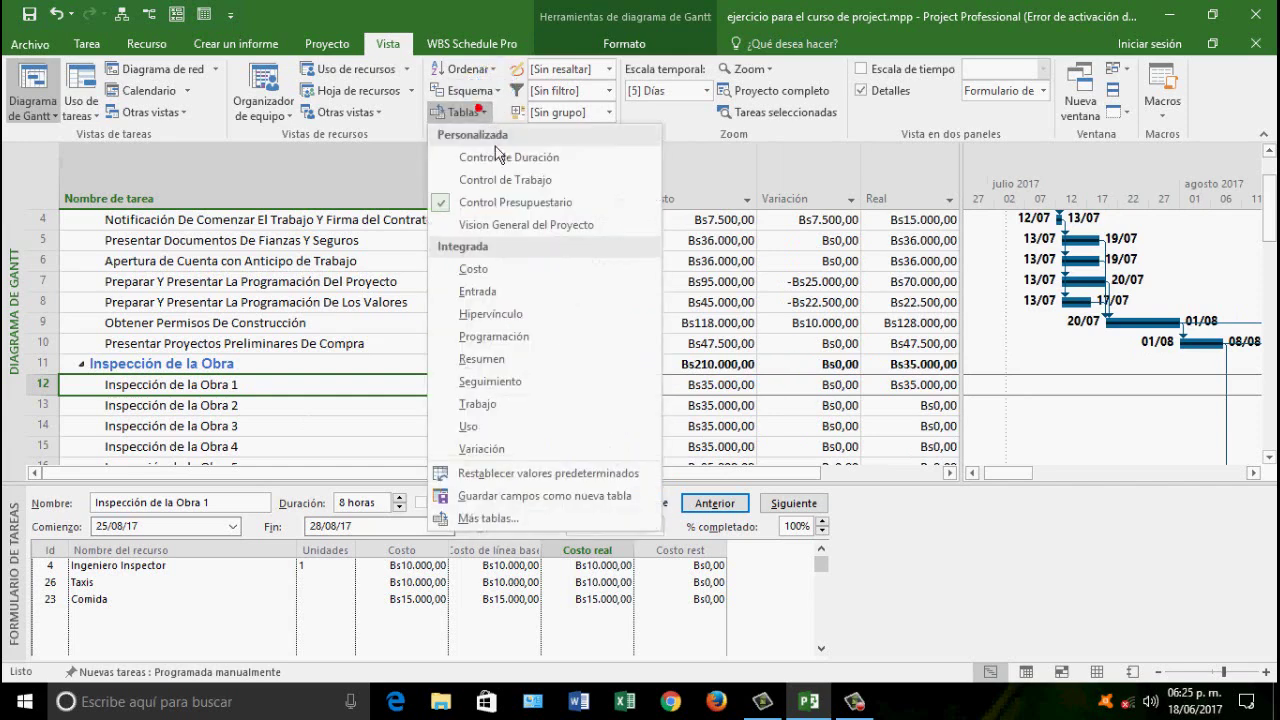
{"action": "left_click", "coordinate": [528, 182]}
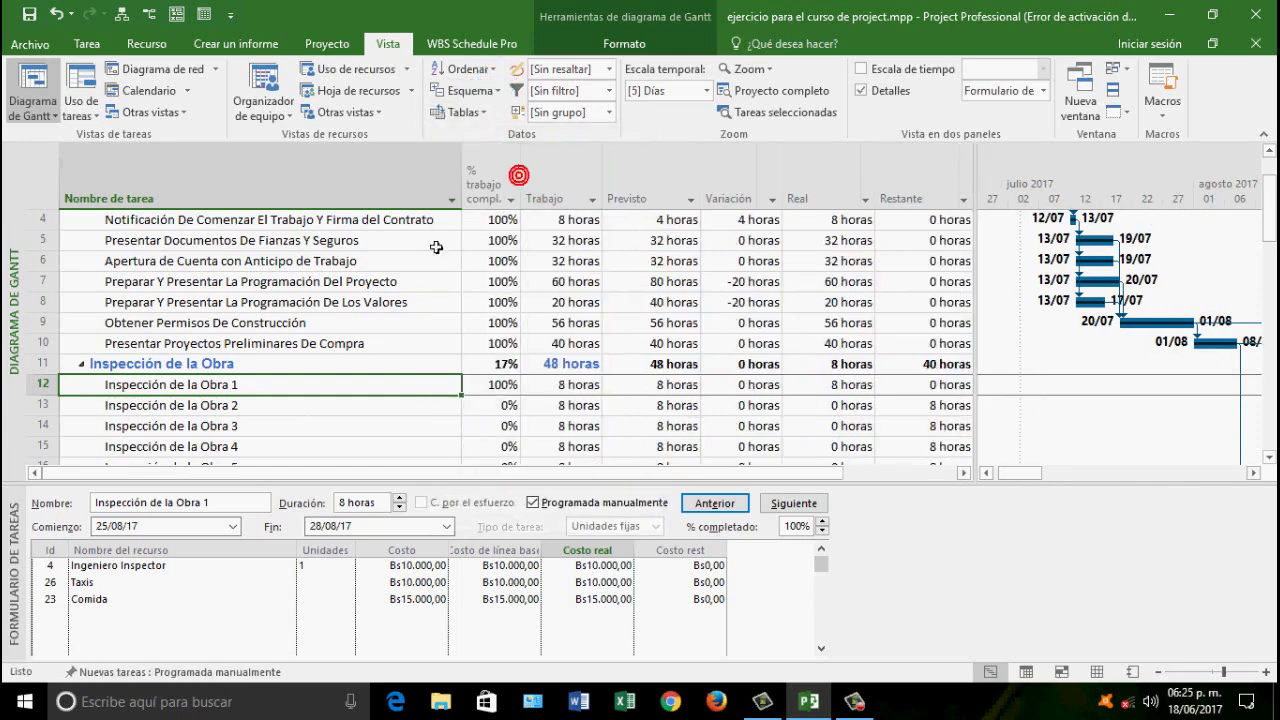
{"action": "left_click", "coordinate": [465, 112]}
{"action": "left_click", "coordinate": [509, 157]}
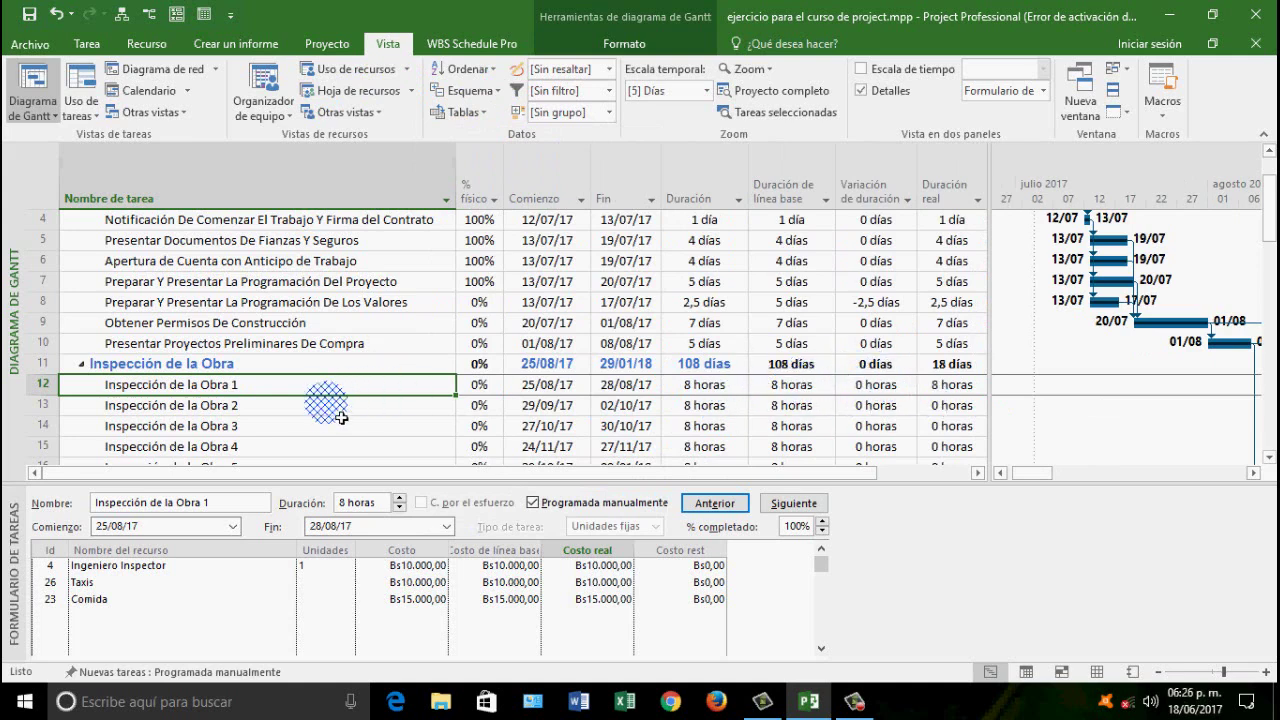
Examine the dates, progress and assigned resources of Inspección de la Obra 2 to 6, and return to Inspección de la Obra 1
{"action": "scroll", "coordinate": [330, 410], "scroll_direction": "down", "scroll_amount": 2}
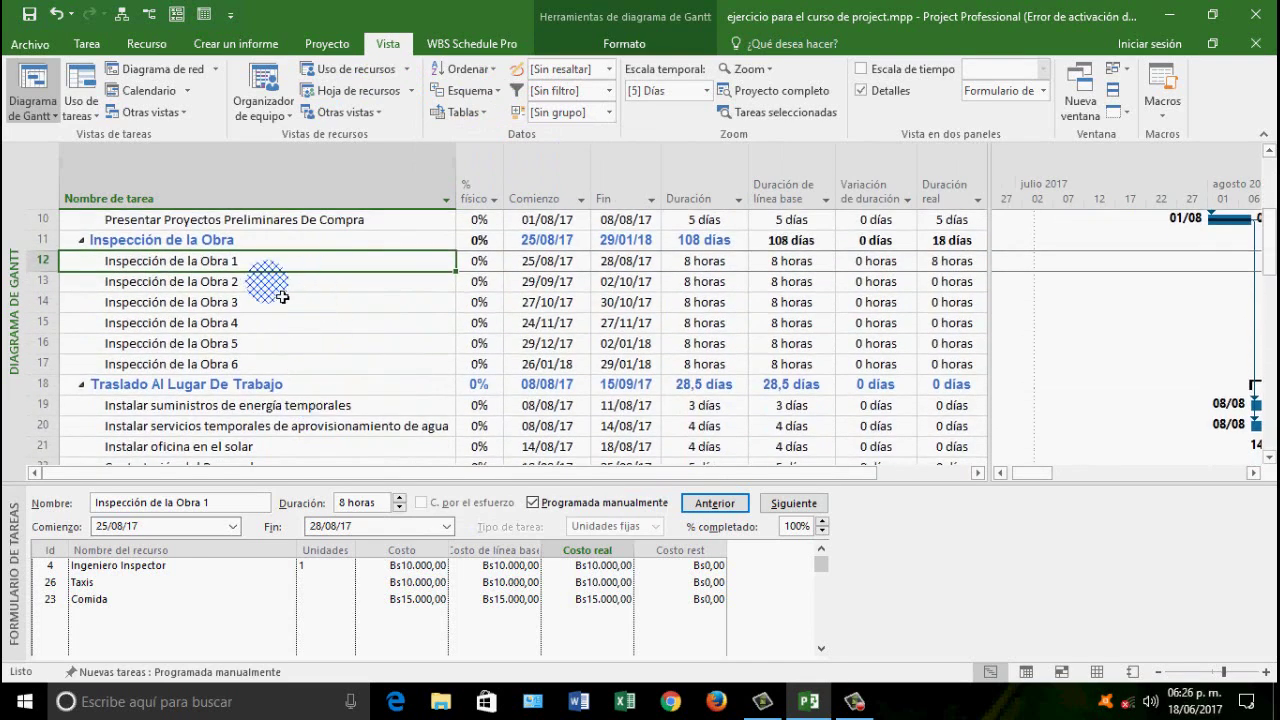
{"action": "left_click", "coordinate": [275, 285]}
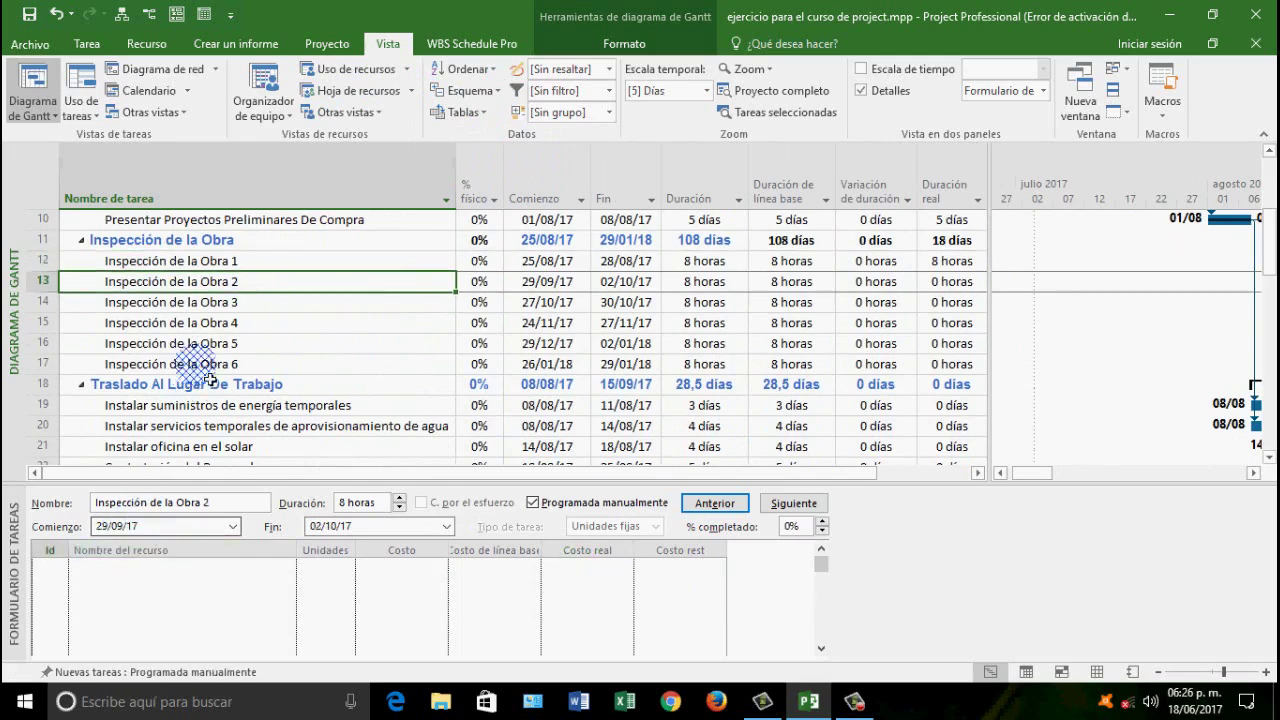
{"action": "left_click", "coordinate": [330, 525]}
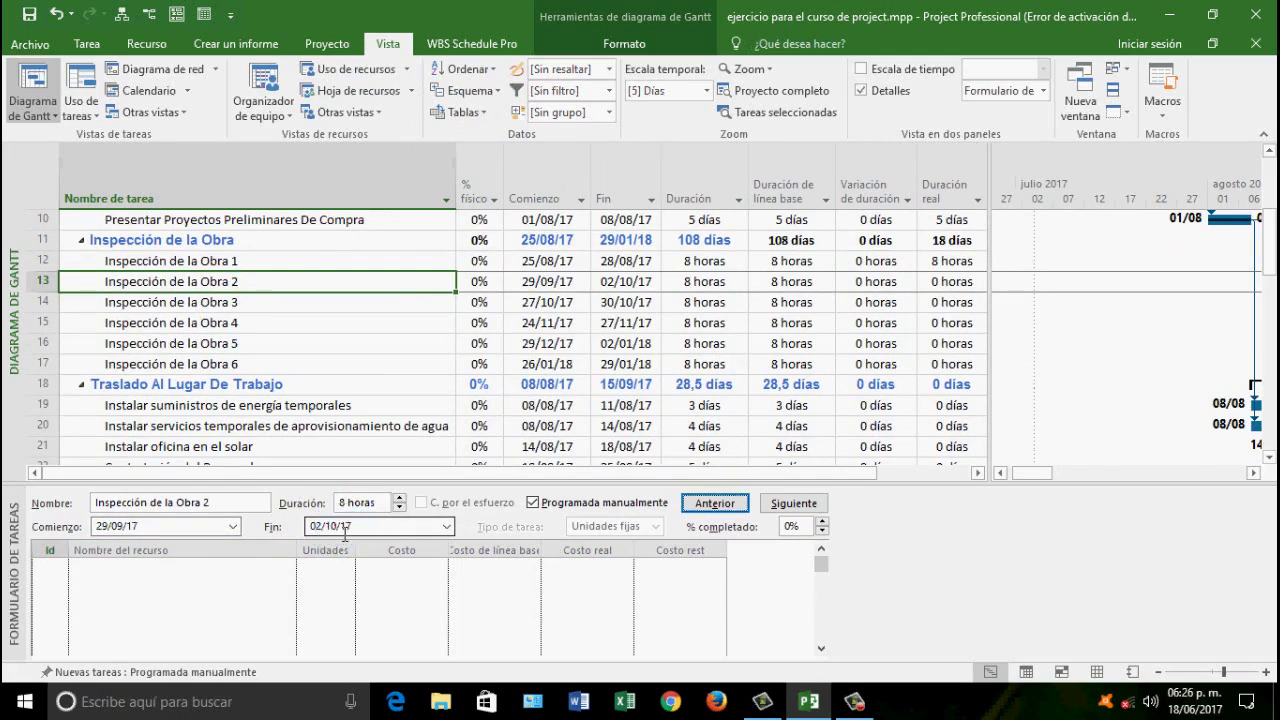
{"action": "left_click", "coordinate": [251, 308]}
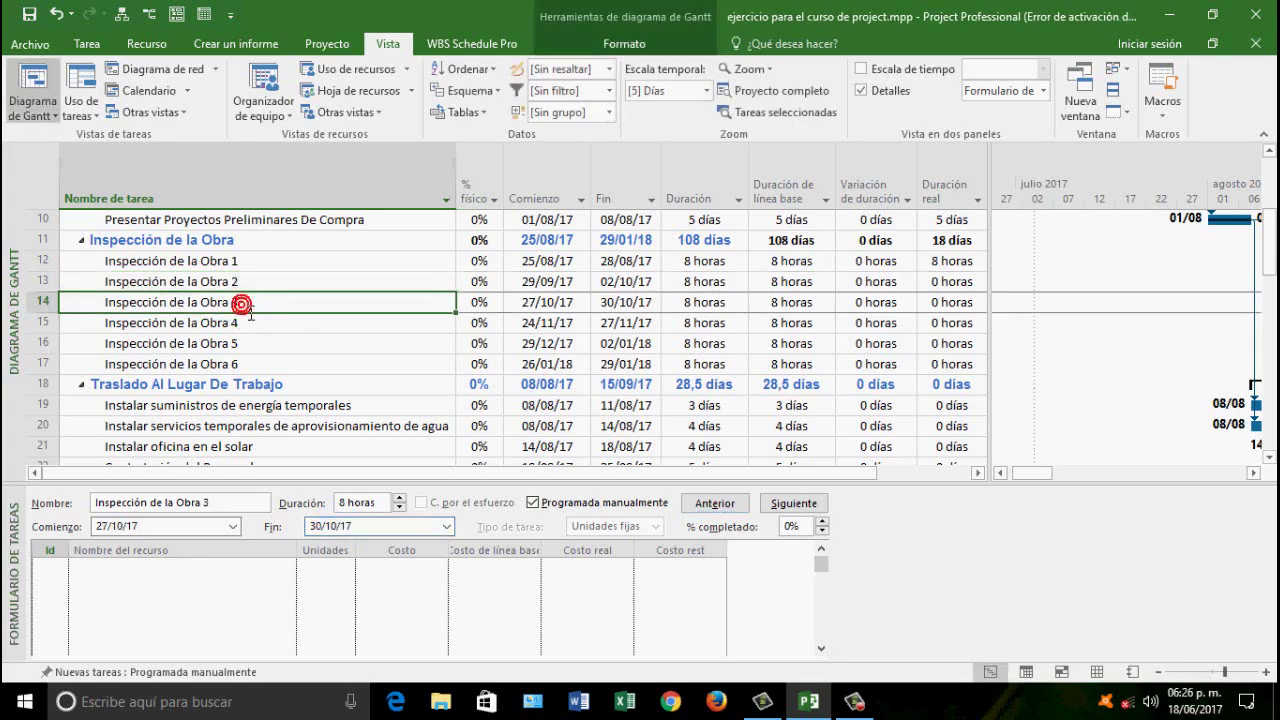
{"action": "key", "text": "Down"}
{"action": "key", "text": "Down"}
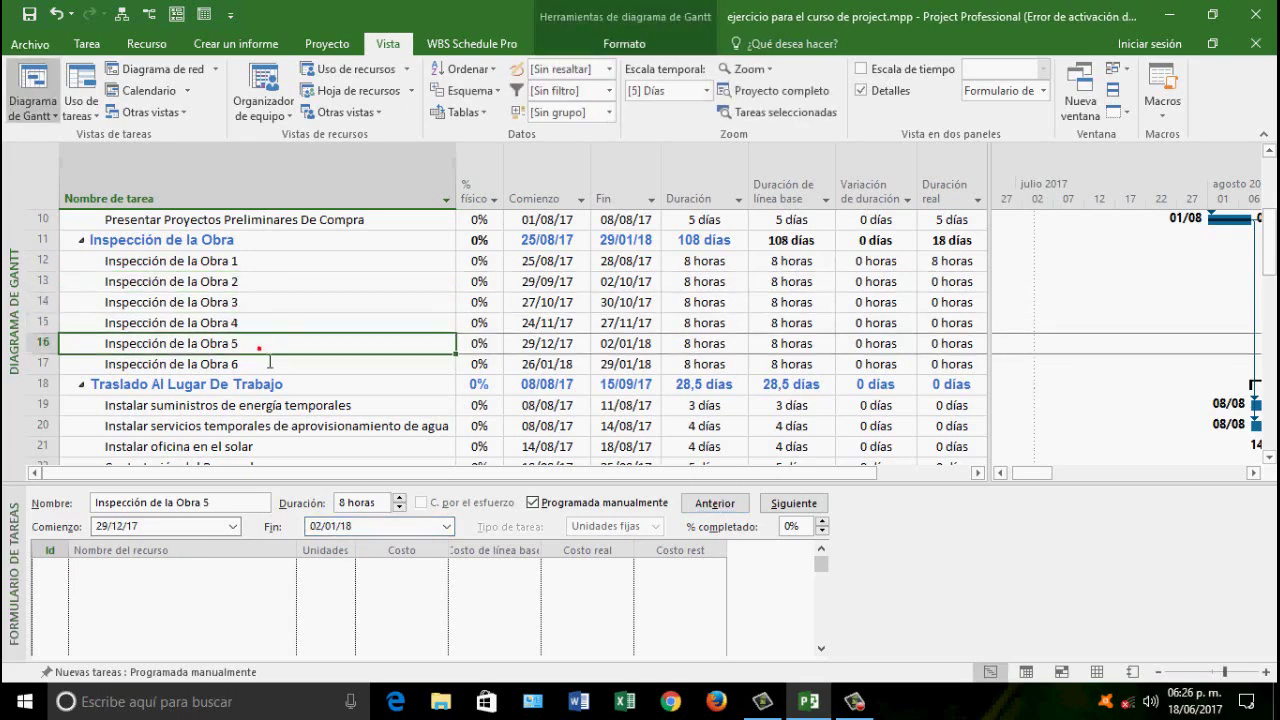
{"action": "left_click", "coordinate": [273, 366]}
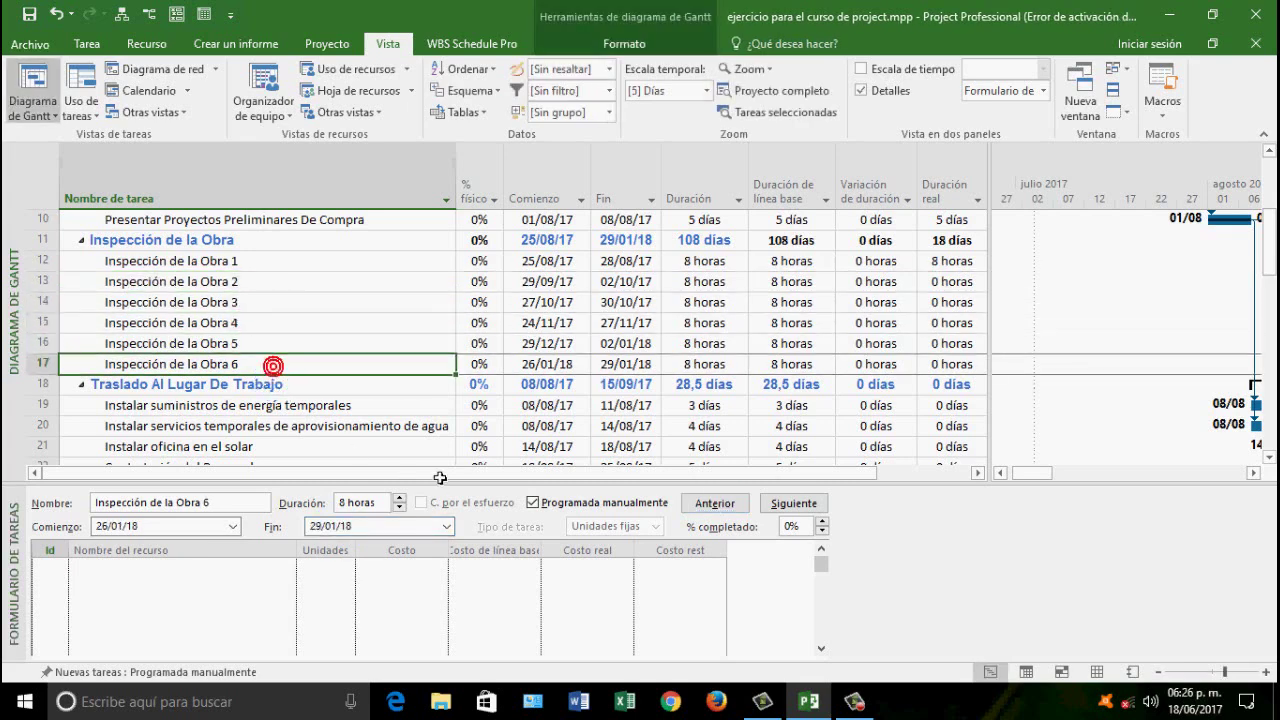
{"action": "scroll", "coordinate": [346, 303], "scroll_direction": "up", "scroll_amount": 1}
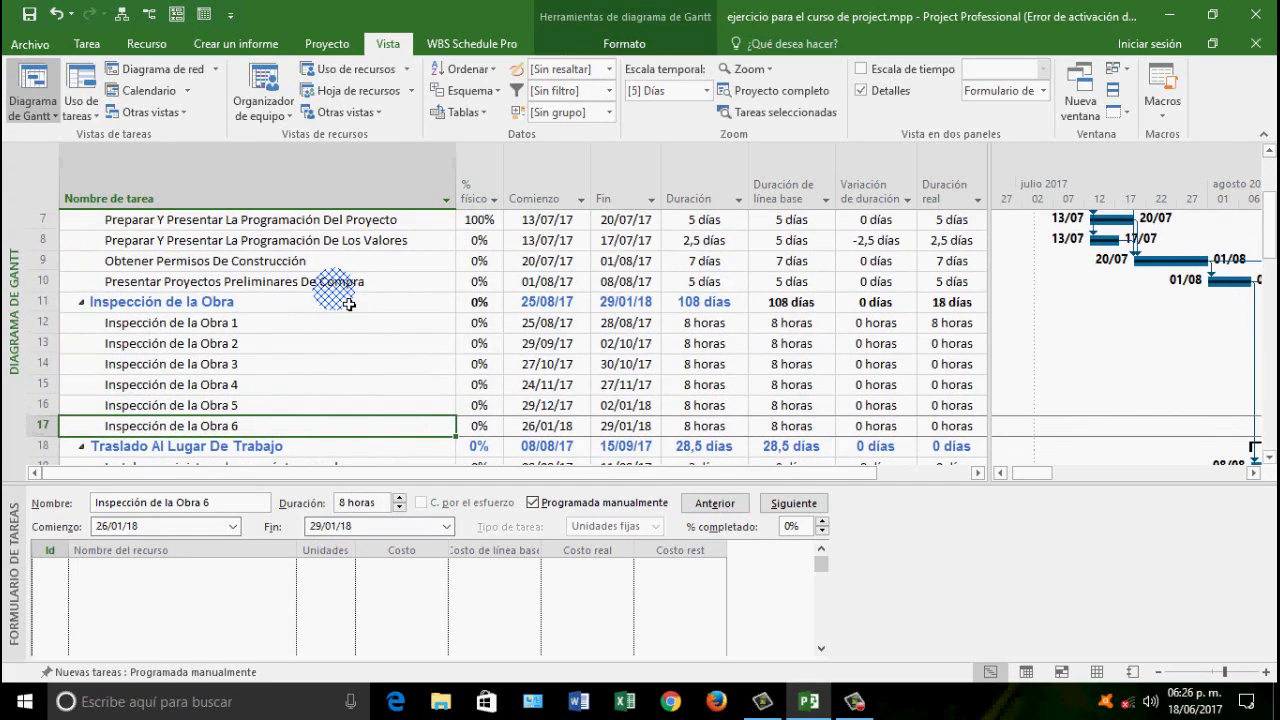
{"action": "left_click", "coordinate": [303, 324]}
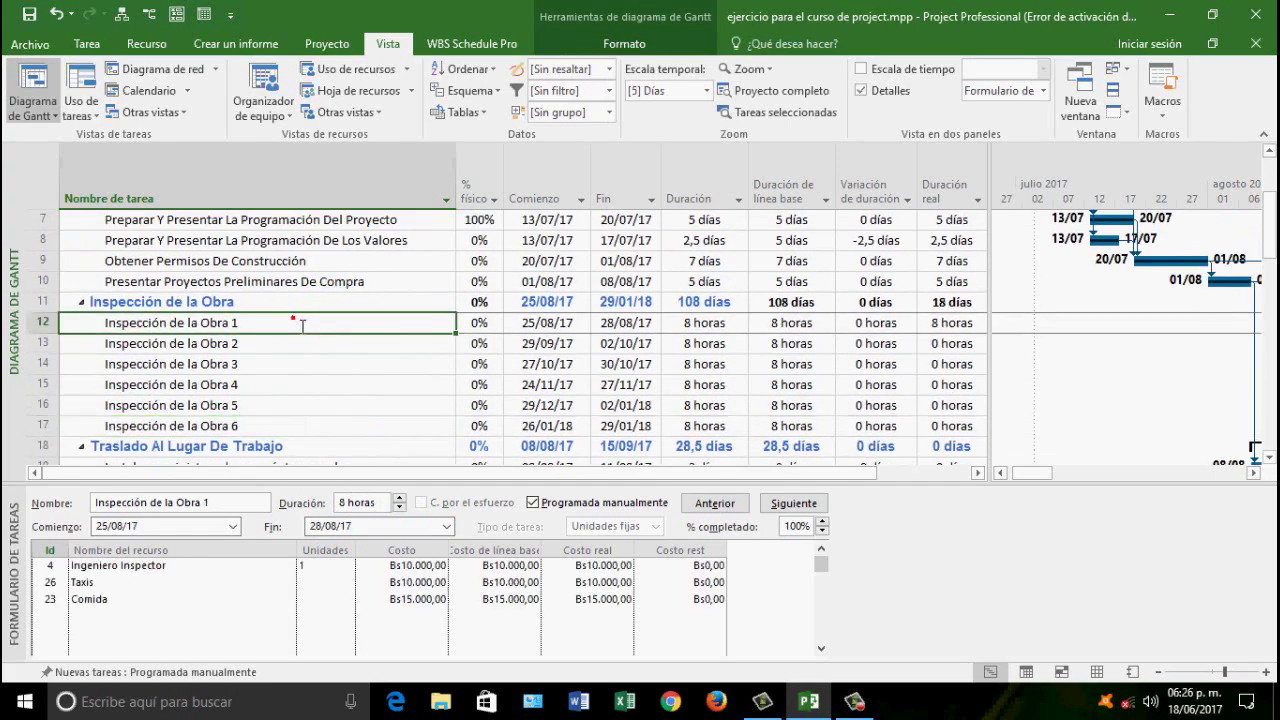
Set Instalar suministros de energía temporales to 100% completed with a duration of 5 días, and accept
{"action": "scroll", "coordinate": [303, 326], "scroll_direction": "down", "scroll_amount": 3}
{"action": "scroll", "coordinate": [307, 332], "scroll_direction": "up", "scroll_amount": 2}
{"action": "scroll", "coordinate": [307, 332], "scroll_direction": "down", "scroll_amount": 1}
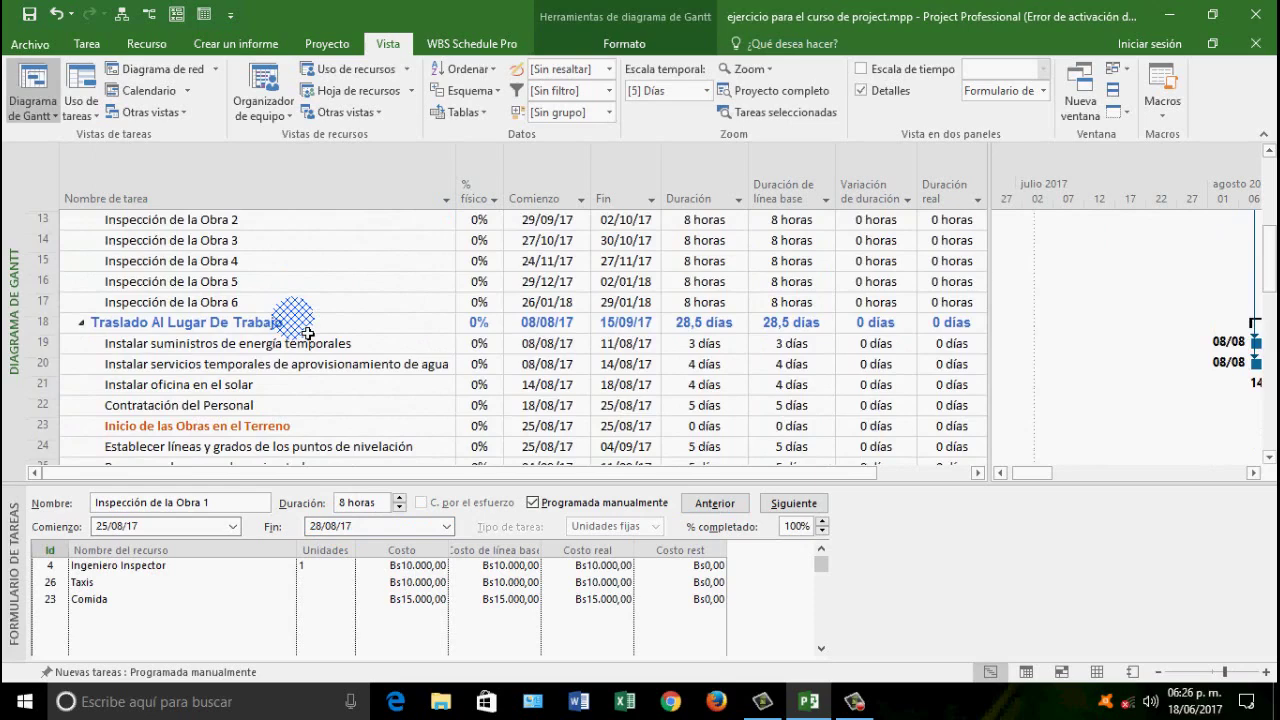
{"action": "scroll", "coordinate": [307, 332], "scroll_direction": "down", "scroll_amount": 1}
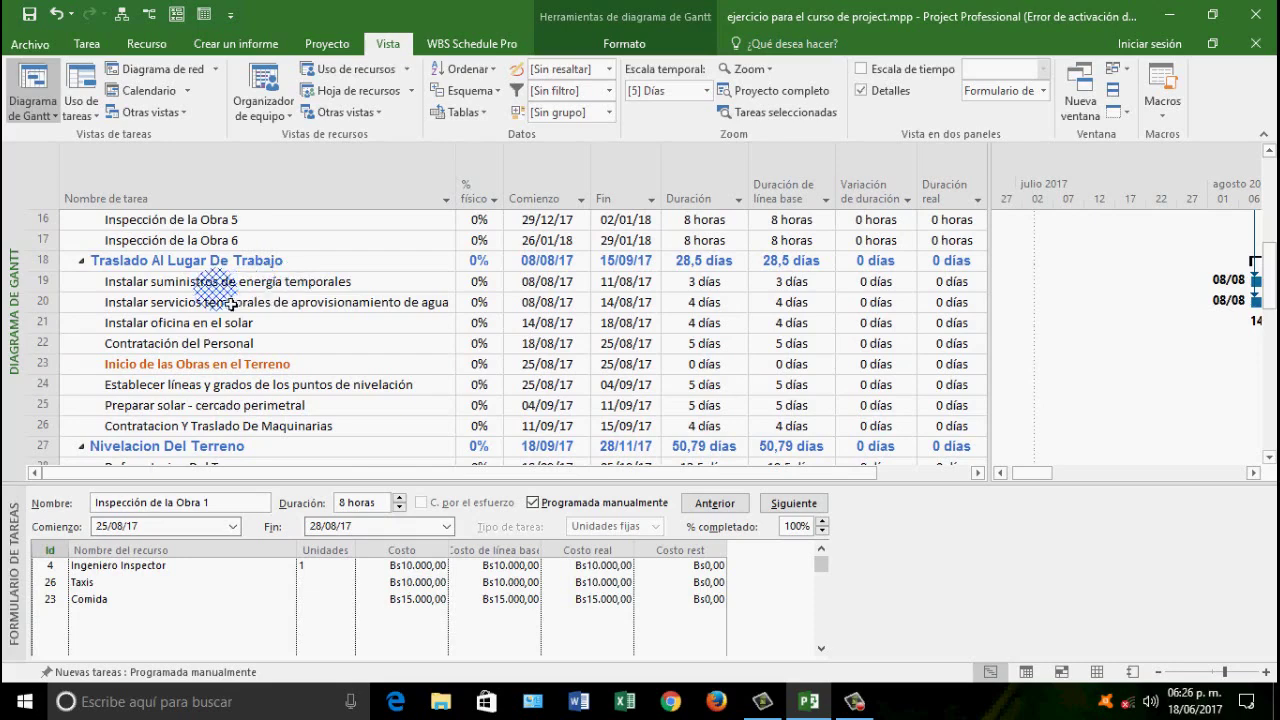
{"action": "left_click", "coordinate": [324, 283]}
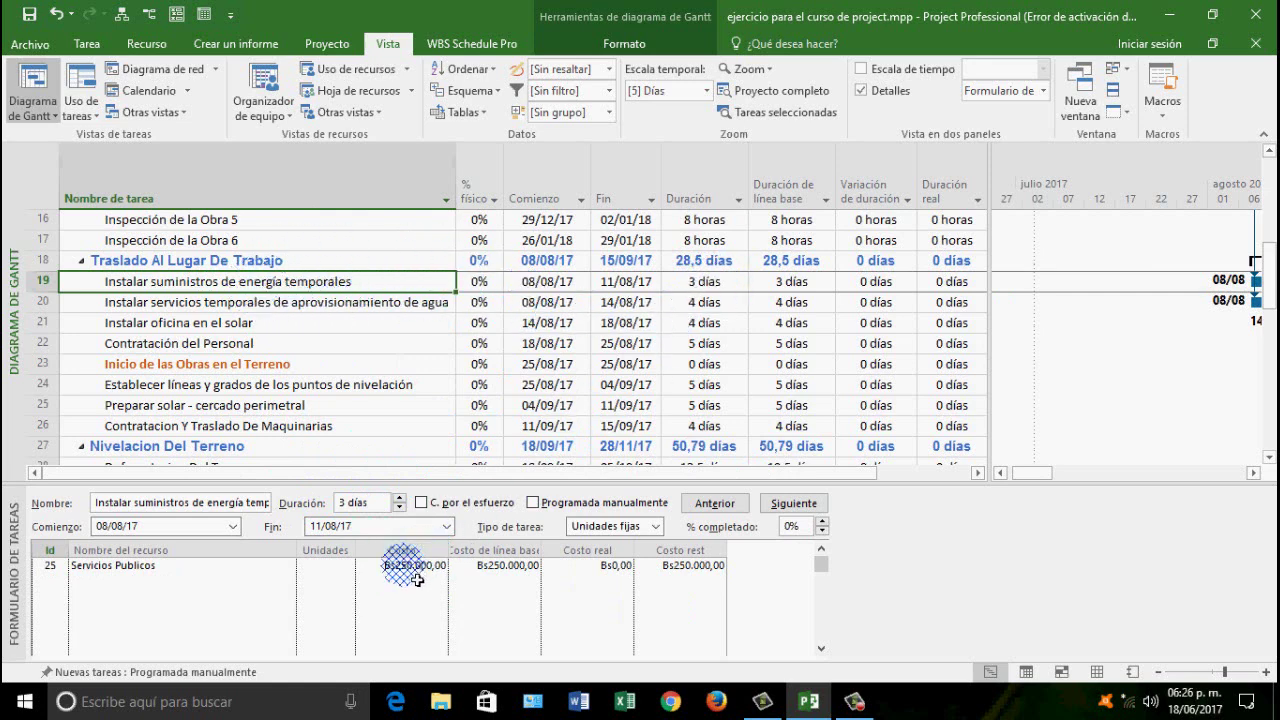
{"action": "left_click", "coordinate": [795, 526]}
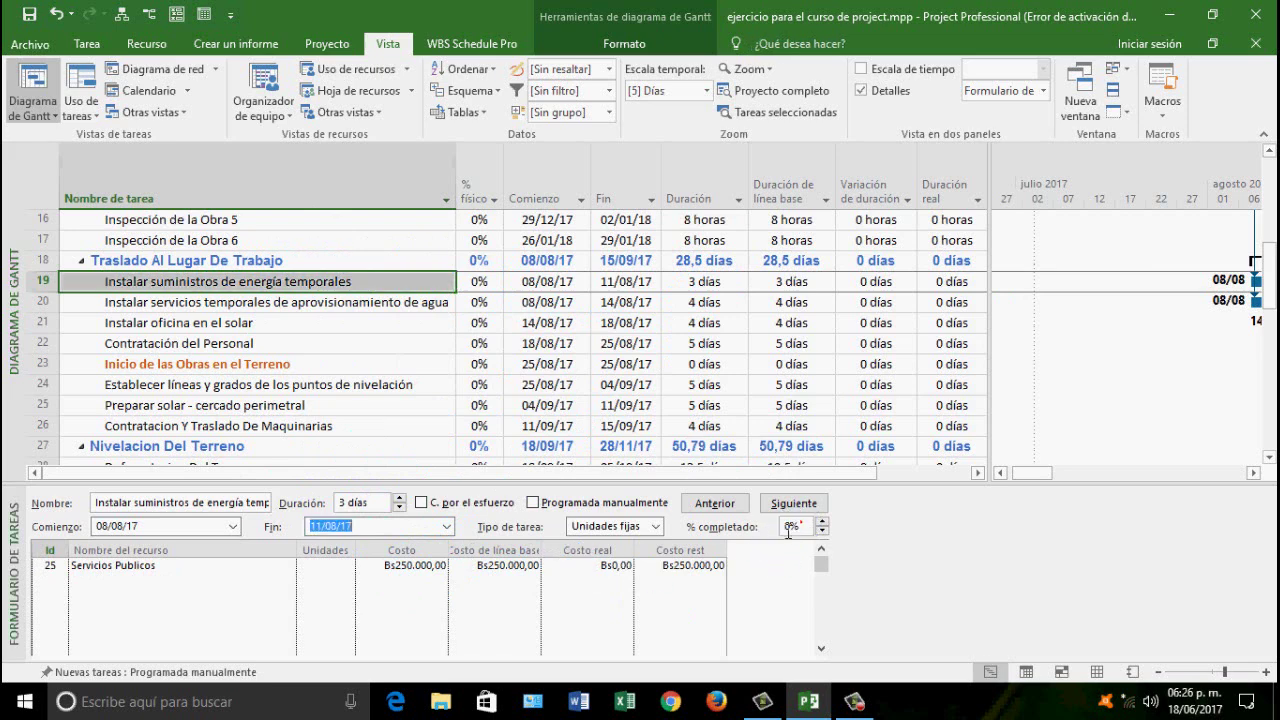
{"action": "type", "text": "100"}
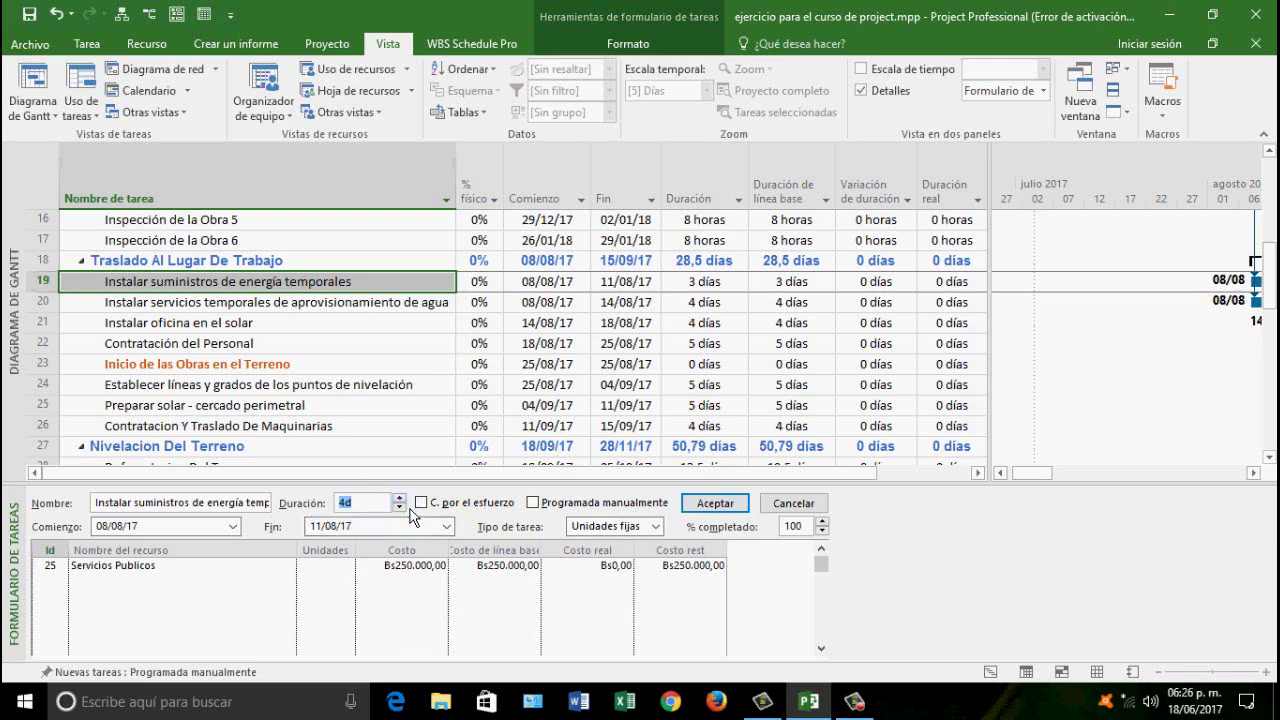
{"action": "left_click", "coordinate": [714, 503]}
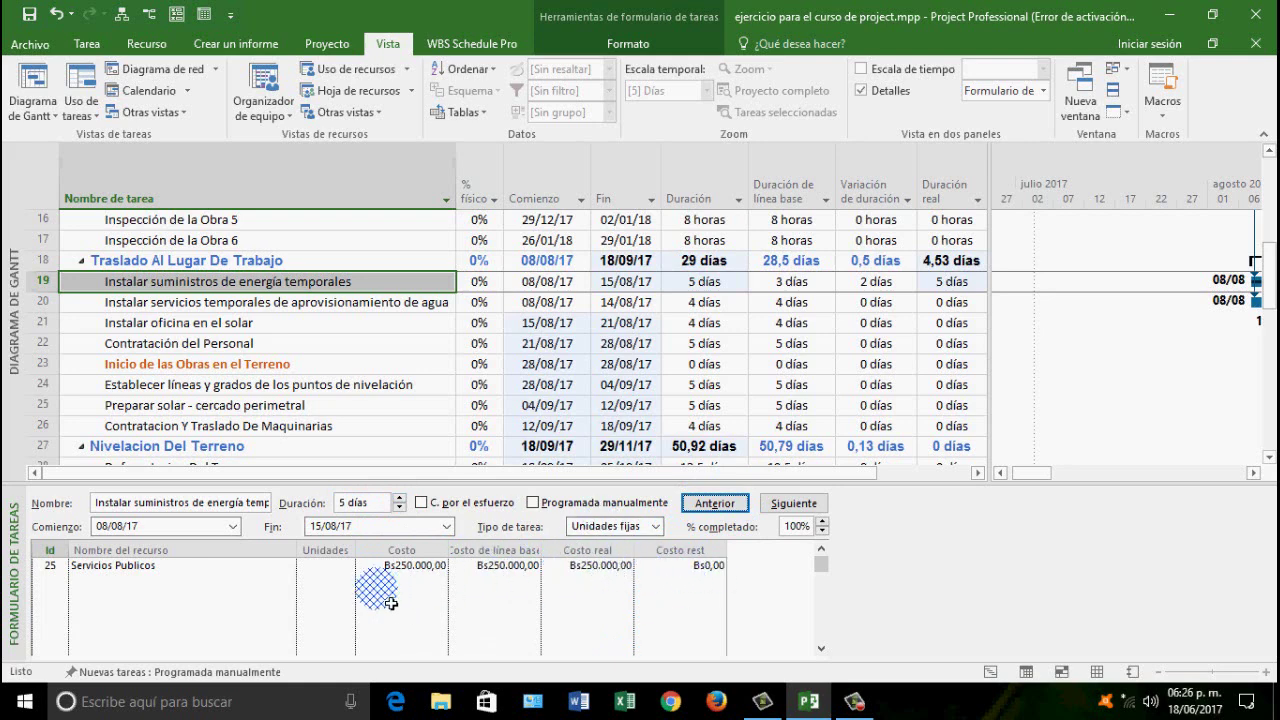
Set the actual cost (Costo real) of Servicios Publicos in Instalar suministros de energía temporales to 350000, and accept
{"action": "left_click", "coordinate": [618, 567]}
{"action": "type", "text": "350000"}
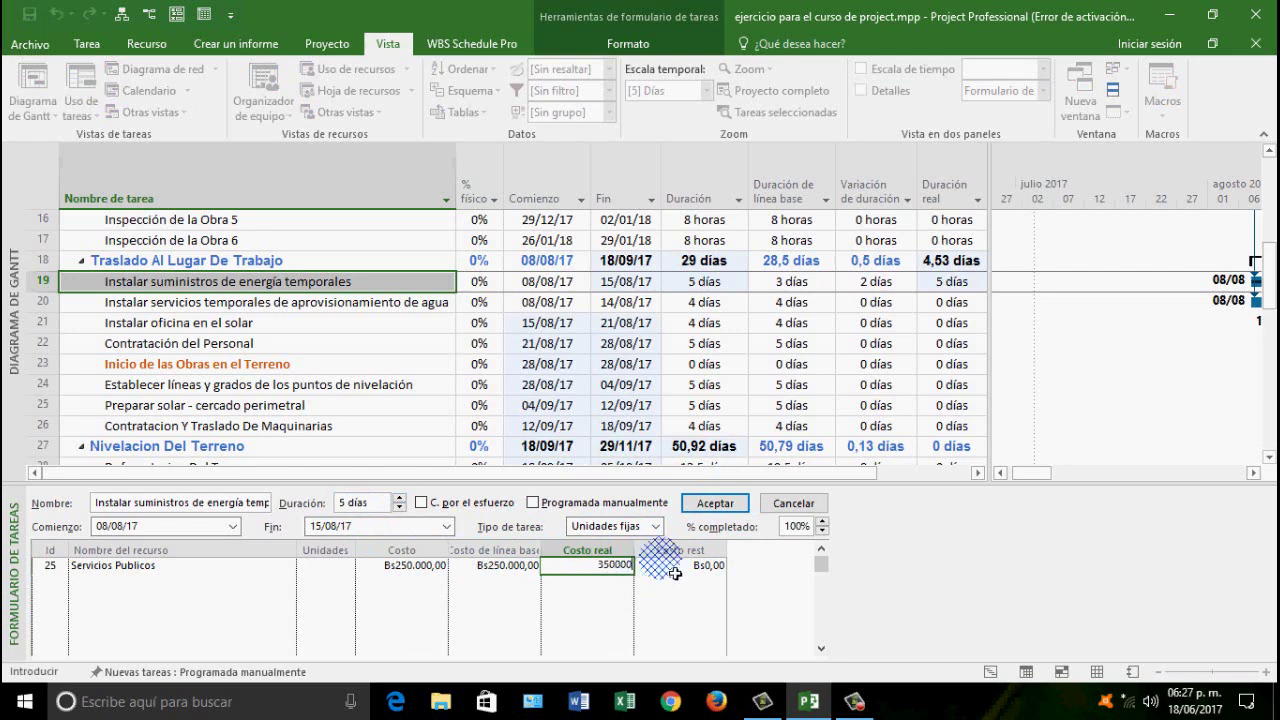
{"action": "left_click", "coordinate": [713, 503]}
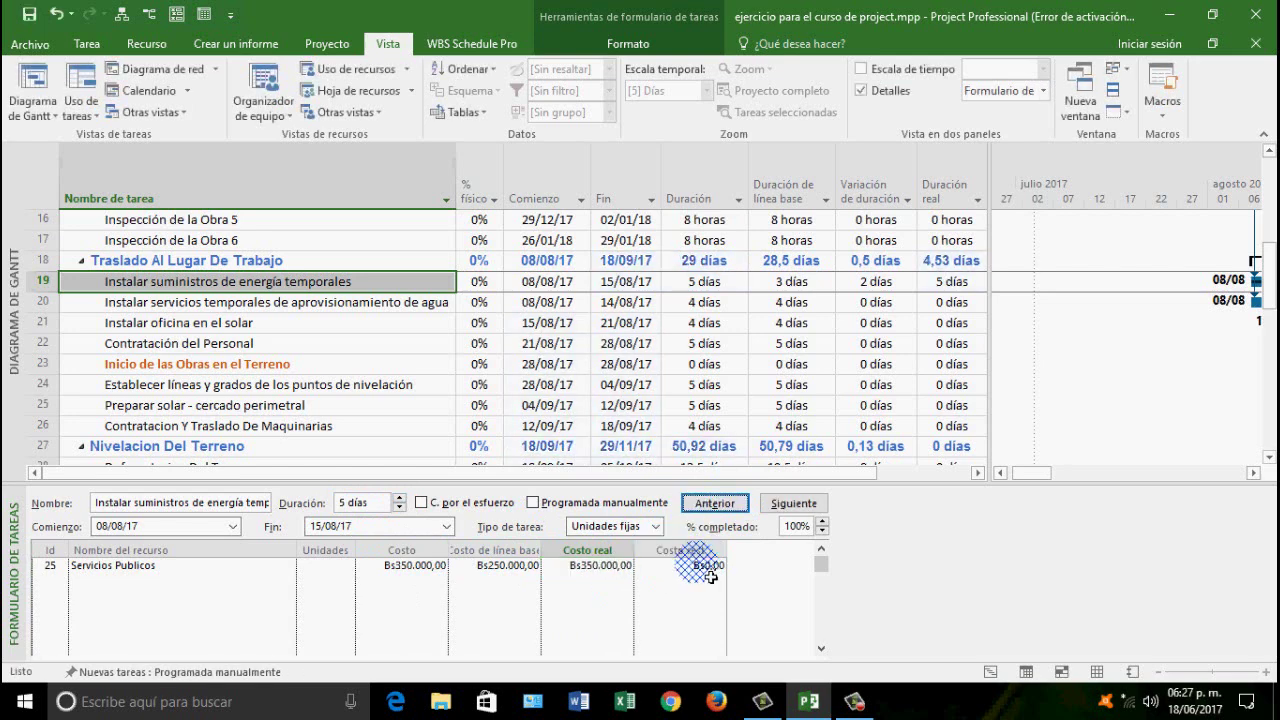
Reveal and narrow the Variación de comienzo column in the Control de Duración table, and review the tasks' start and finish variations
{"action": "left_click", "coordinate": [736, 284]}
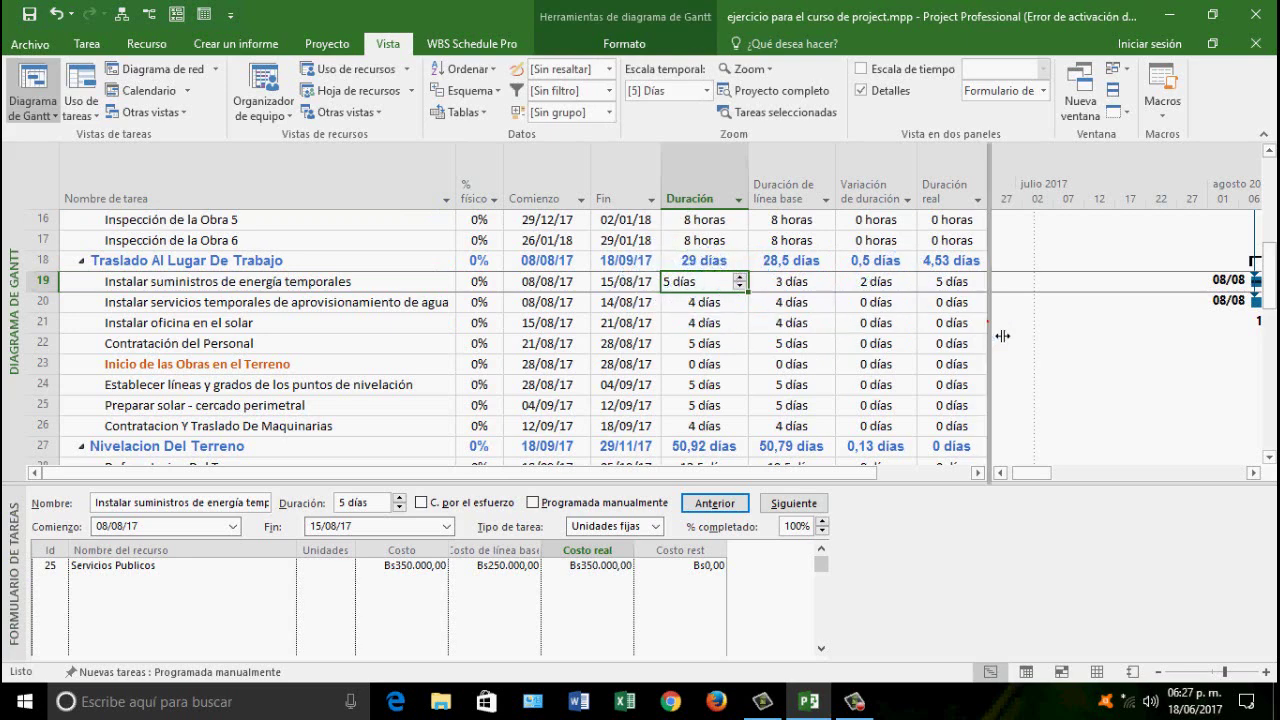
{"action": "left_click_drag", "start_coordinate": [1002, 336], "coordinate": [1248, 408]}
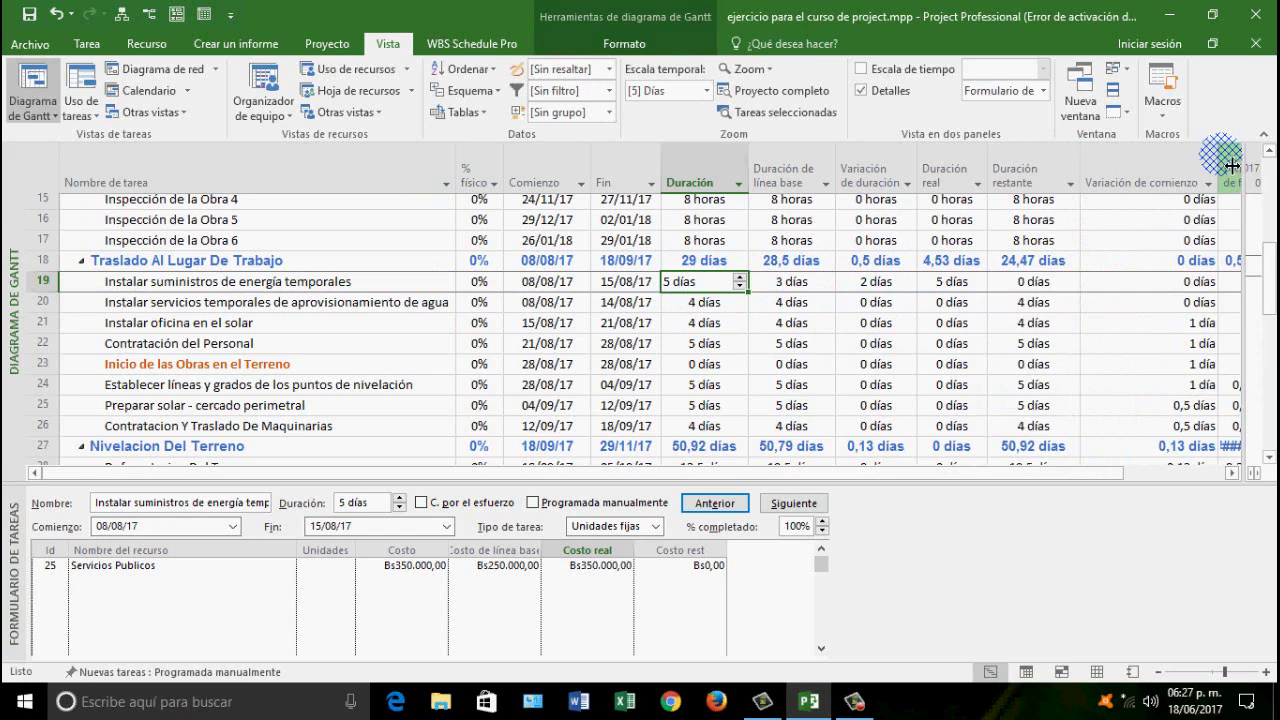
{"action": "left_click_drag", "start_coordinate": [1232, 165], "coordinate": [1140, 170]}
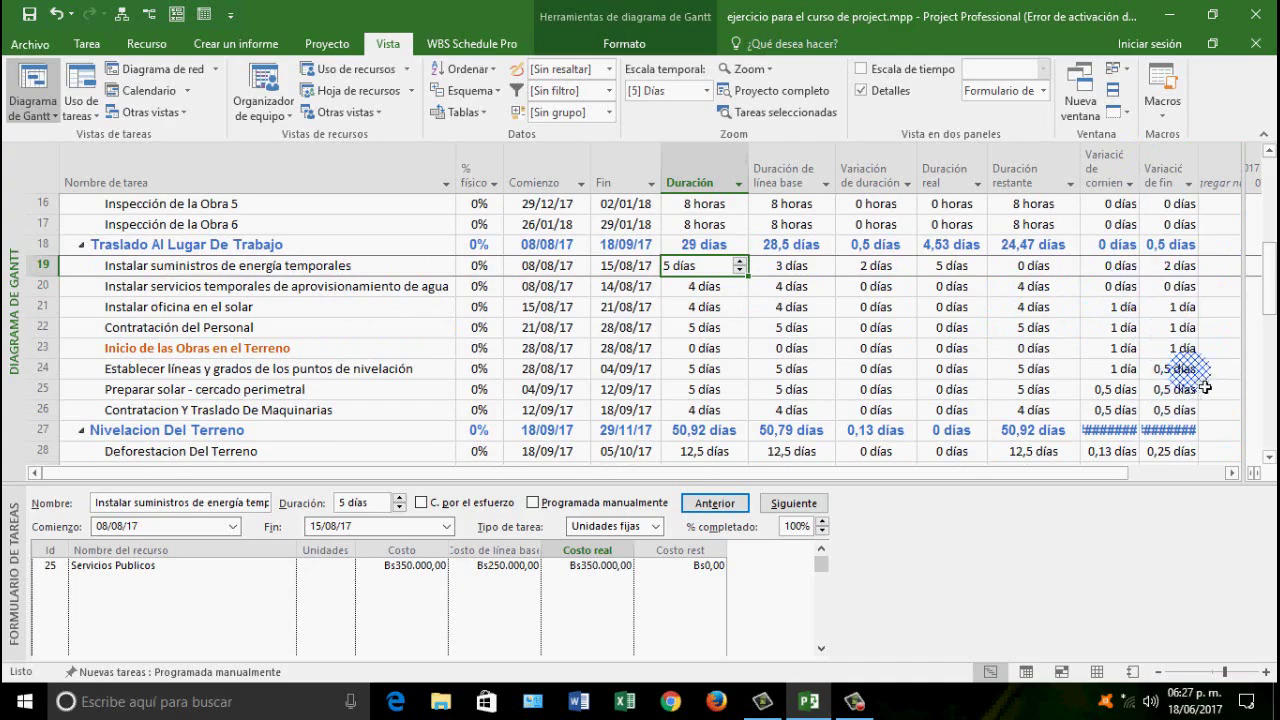
{"action": "scroll", "coordinate": [1266, 278], "scroll_direction": "down", "scroll_amount": 1}
{"action": "mouse_move", "coordinate": [1266, 278]}
{"action": "left_mouse_down"}
{"action": "mouse_move", "coordinate": [1263, 396]}
{"action": "mouse_move", "coordinate": [1265, 255]}
{"action": "left_mouse_up"}
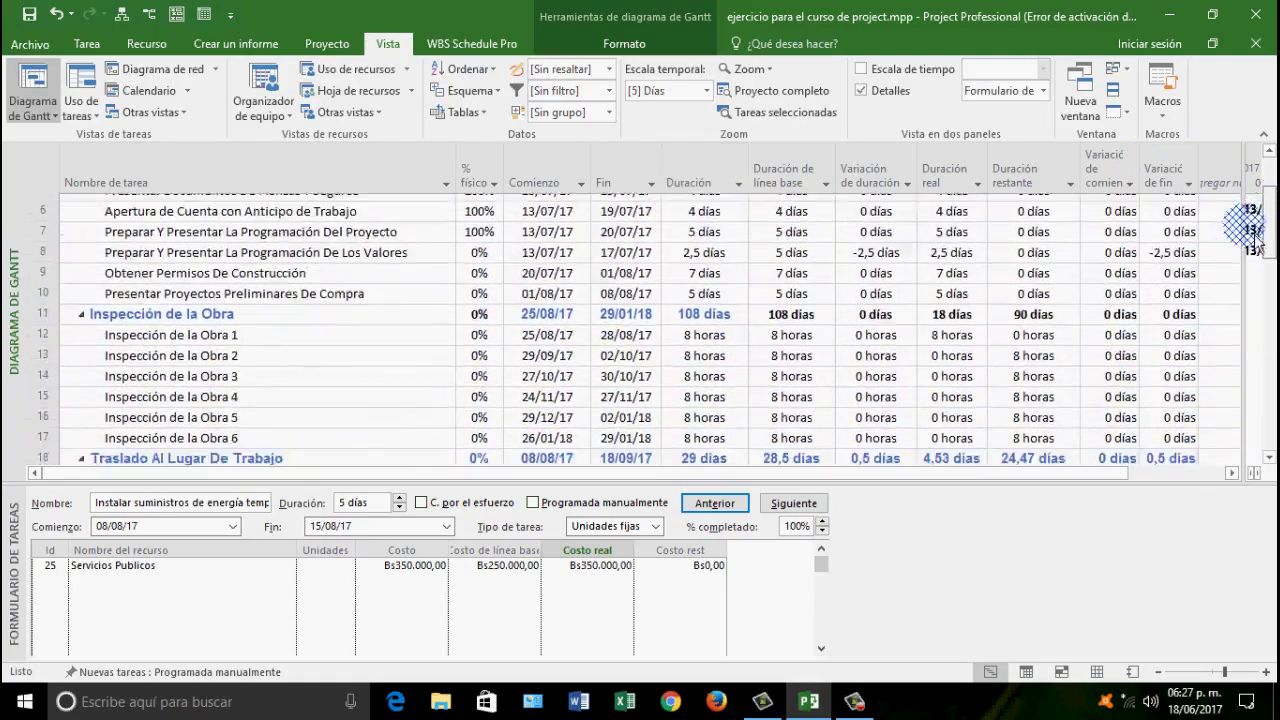
{"action": "left_click_drag", "start_coordinate": [1262, 232], "coordinate": [1234, 194]}
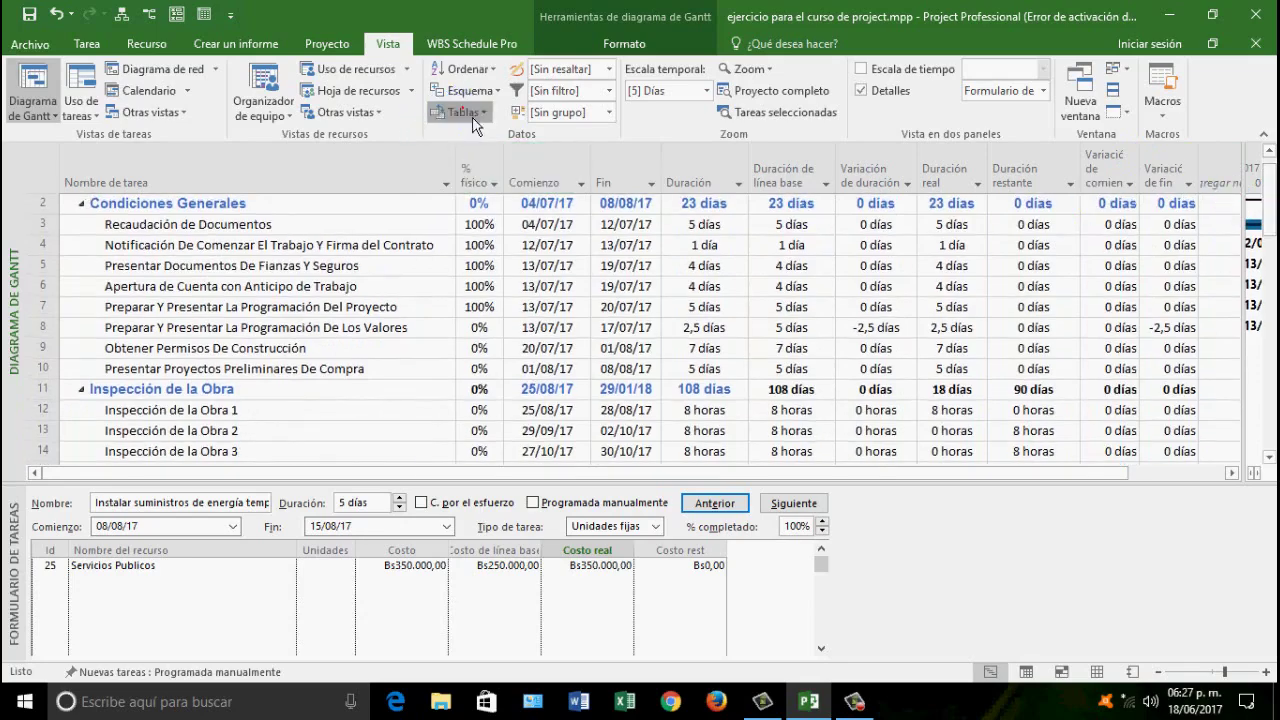
Check the cost variation of Instalar suministros de energía temporales and its summary task in the Control Presupuestario table
{"action": "left_click", "coordinate": [470, 112]}
{"action": "left_click", "coordinate": [543, 208]}
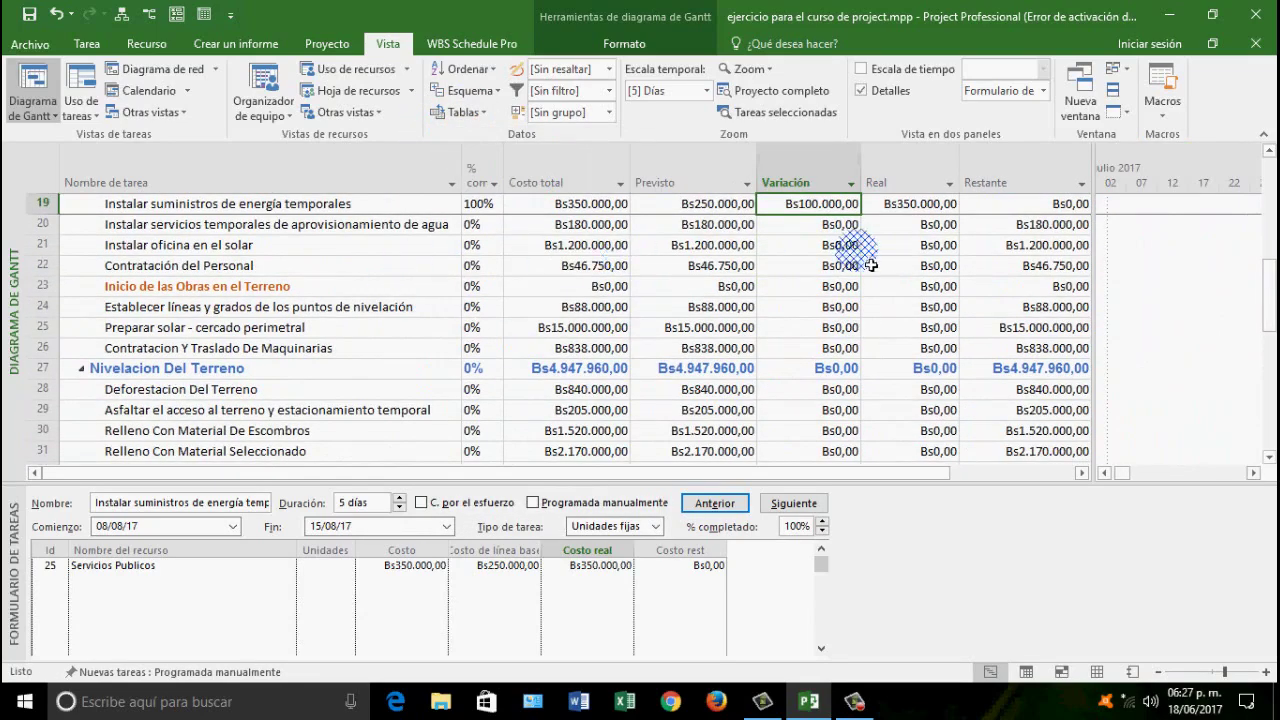
{"action": "scroll", "coordinate": [871, 265], "scroll_direction": "up", "scroll_amount": 2}
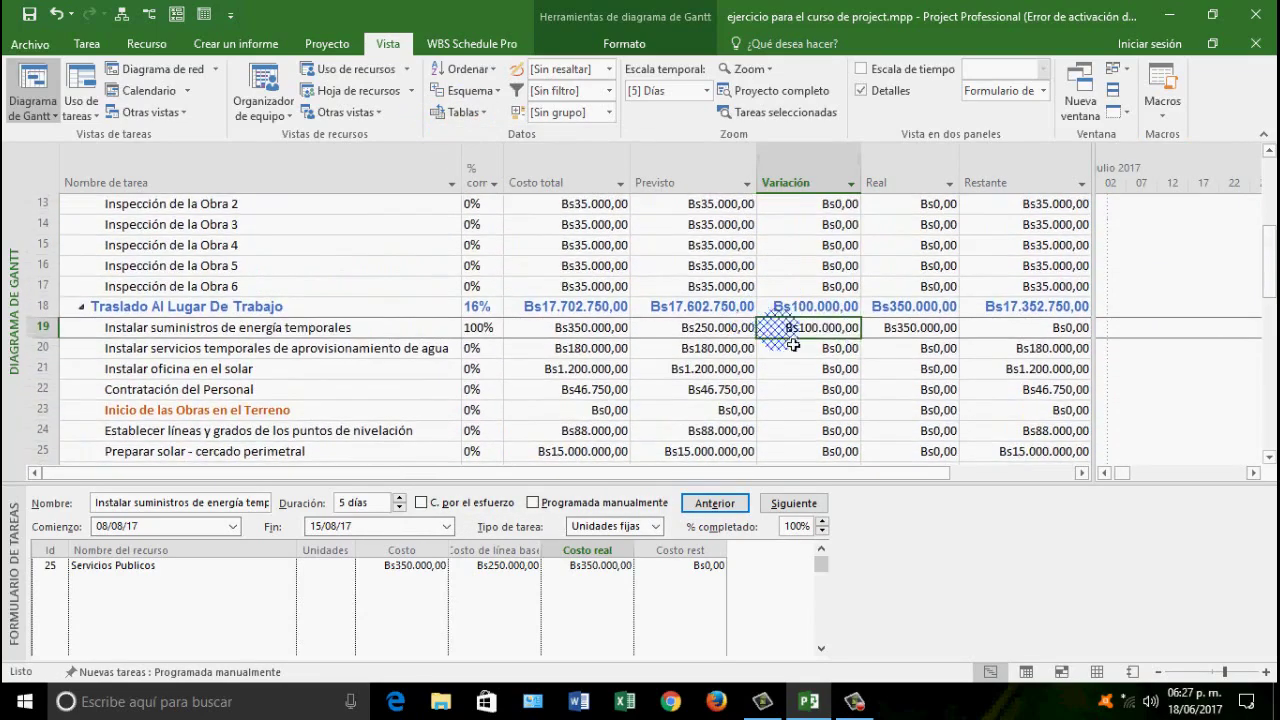
Return to the Control de Duración table and compare the duration variations of Preparar Y Presentar La Programación De Los Valores and Instalar suministros de energía temporales
{"action": "left_click", "coordinate": [470, 112]}
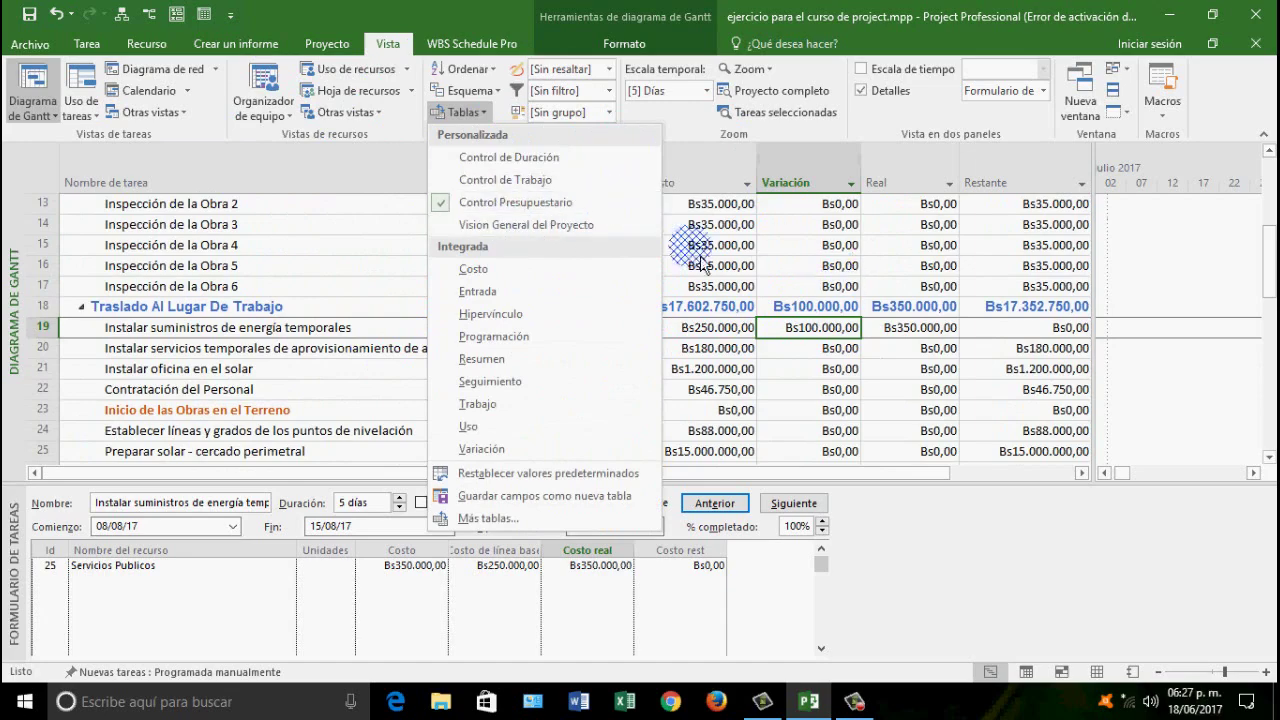
{"action": "left_click", "coordinate": [586, 158]}
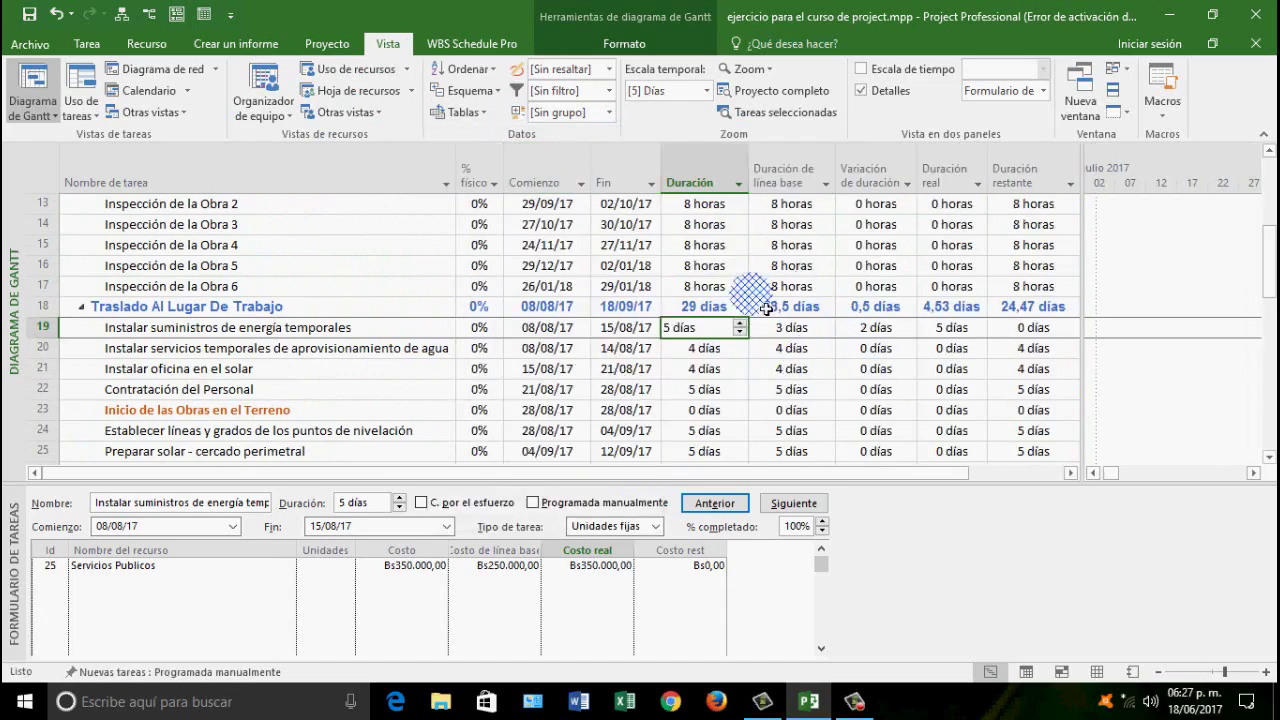
{"action": "scroll", "coordinate": [748, 322], "scroll_direction": "up", "scroll_amount": 4}
{"action": "scroll", "coordinate": [760, 345], "scroll_direction": "up", "scroll_amount": 1}
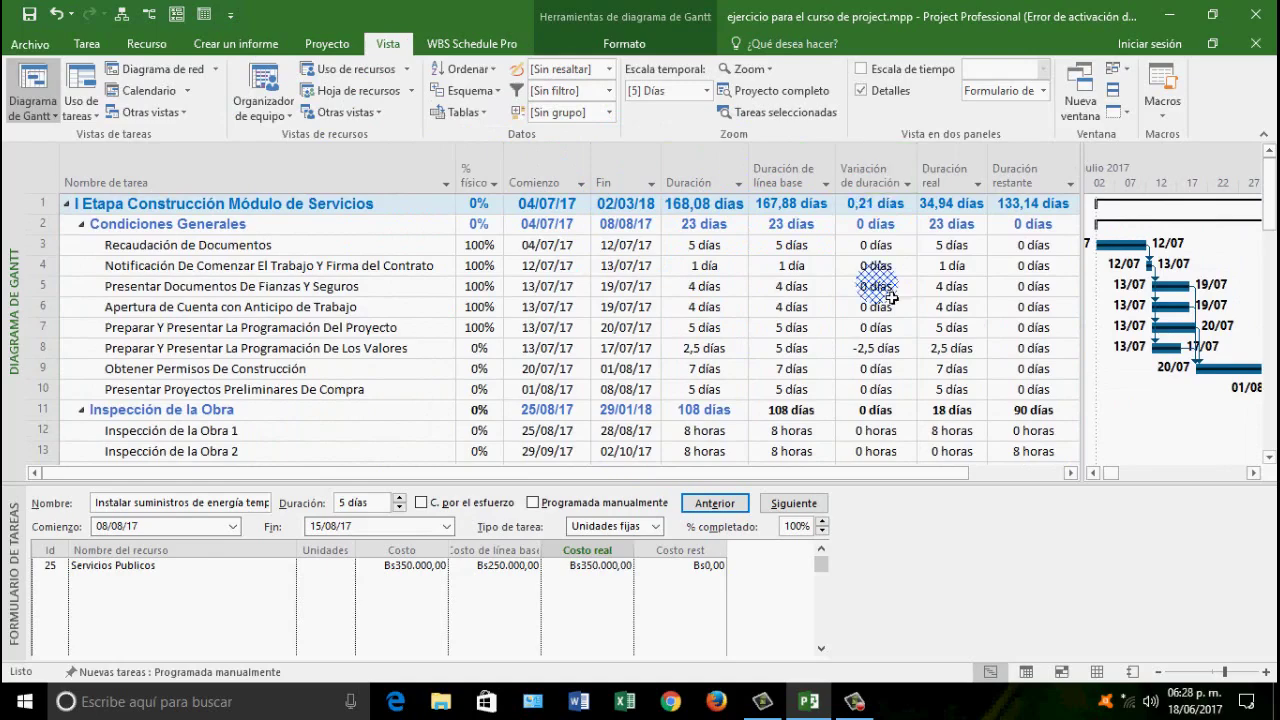
{"action": "left_click", "coordinate": [870, 350]}
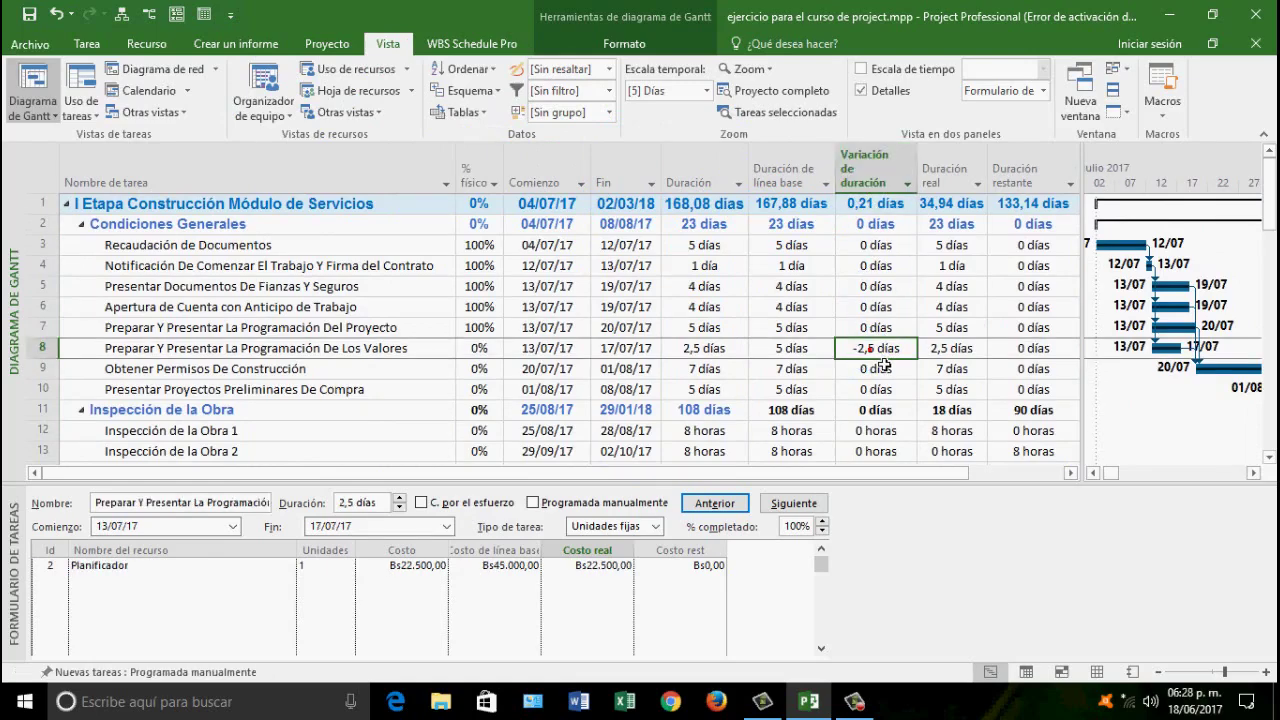
{"action": "scroll", "coordinate": [885, 365], "scroll_direction": "down", "scroll_amount": 3}
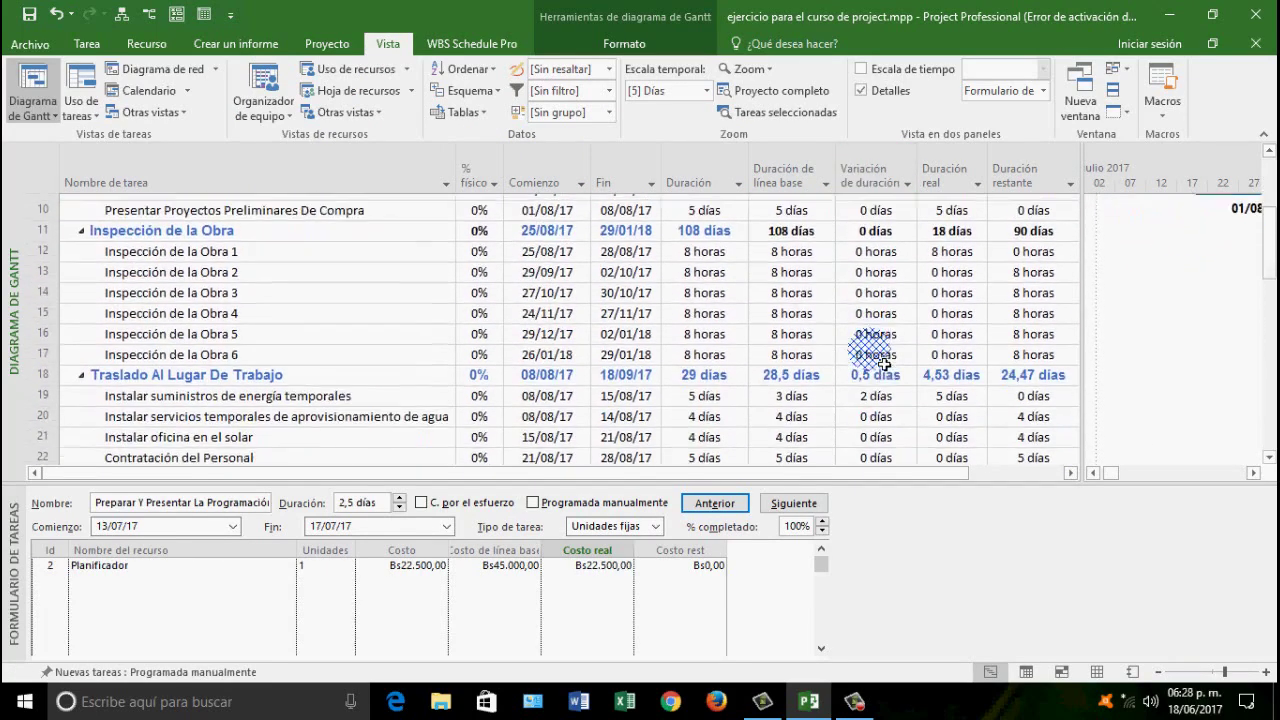
{"action": "left_click", "coordinate": [888, 408]}
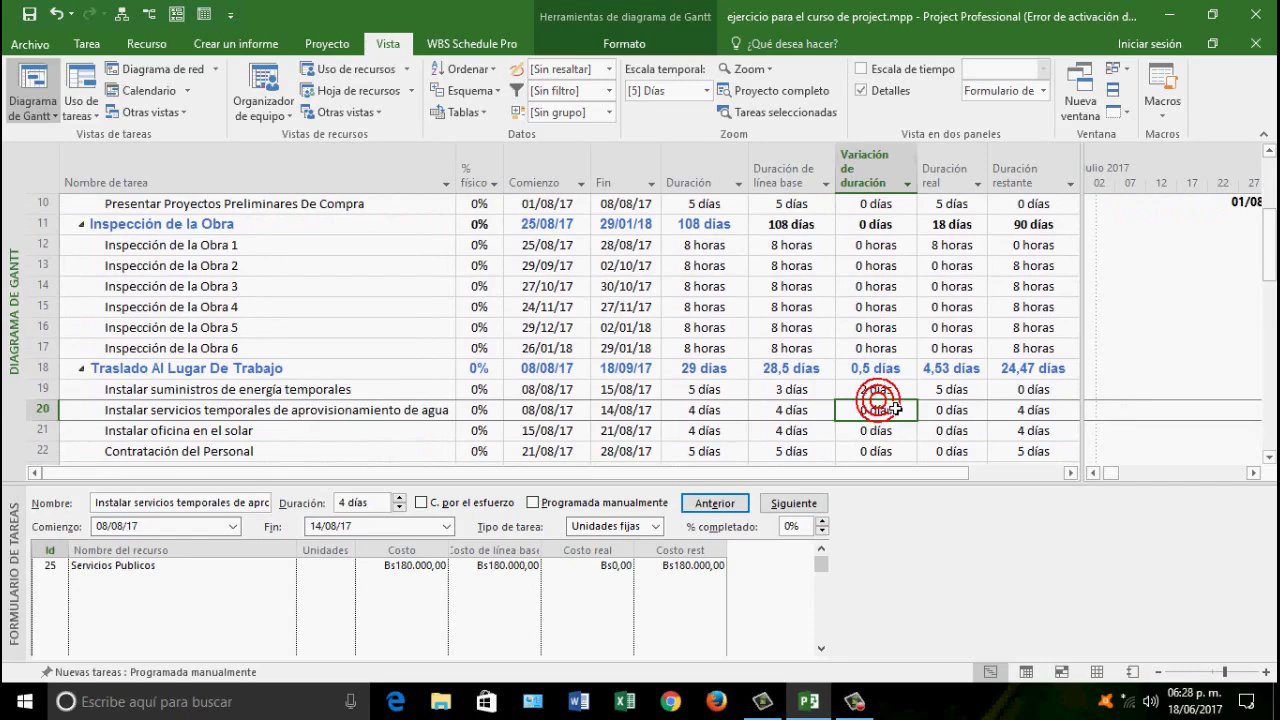
{"action": "left_click", "coordinate": [884, 391]}
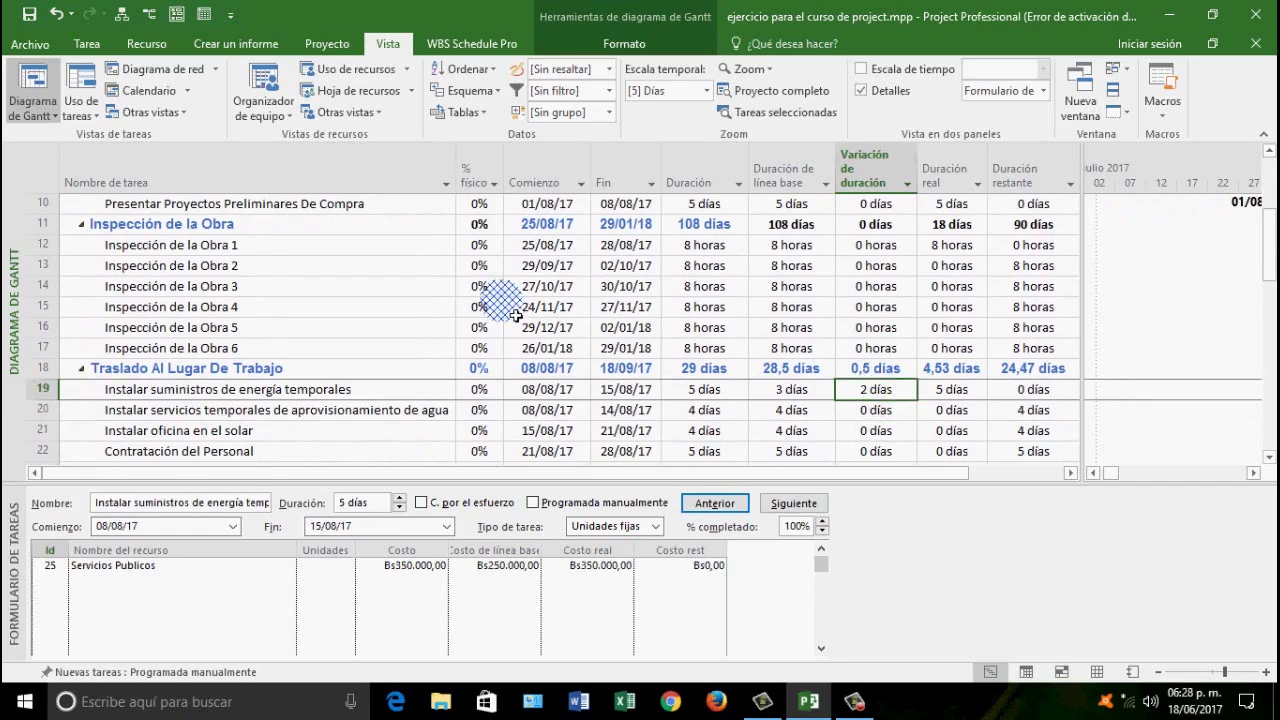
Set Instalar servicios temporales de aprovisionamiento de agua to 100% completed, and accept
{"action": "scroll", "coordinate": [515, 314], "scroll_direction": "down", "scroll_amount": 1}
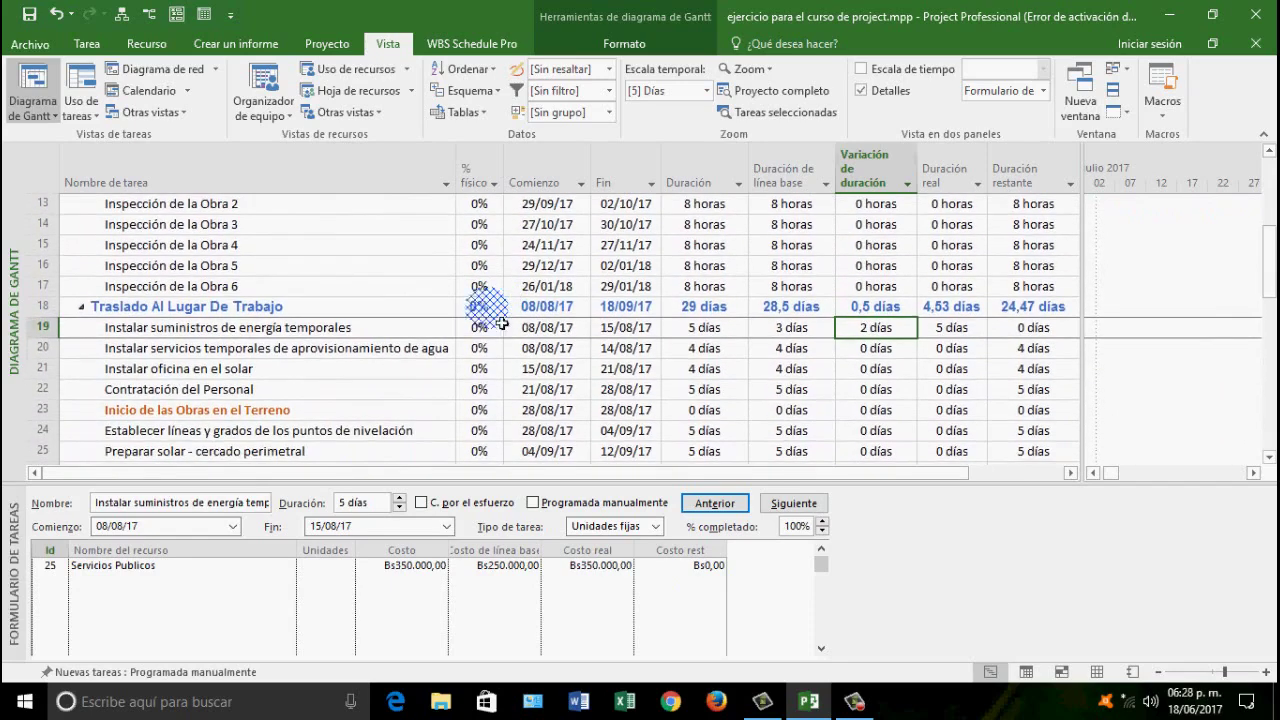
{"action": "left_click", "coordinate": [270, 350]}
{"action": "left_click", "coordinate": [795, 526]}
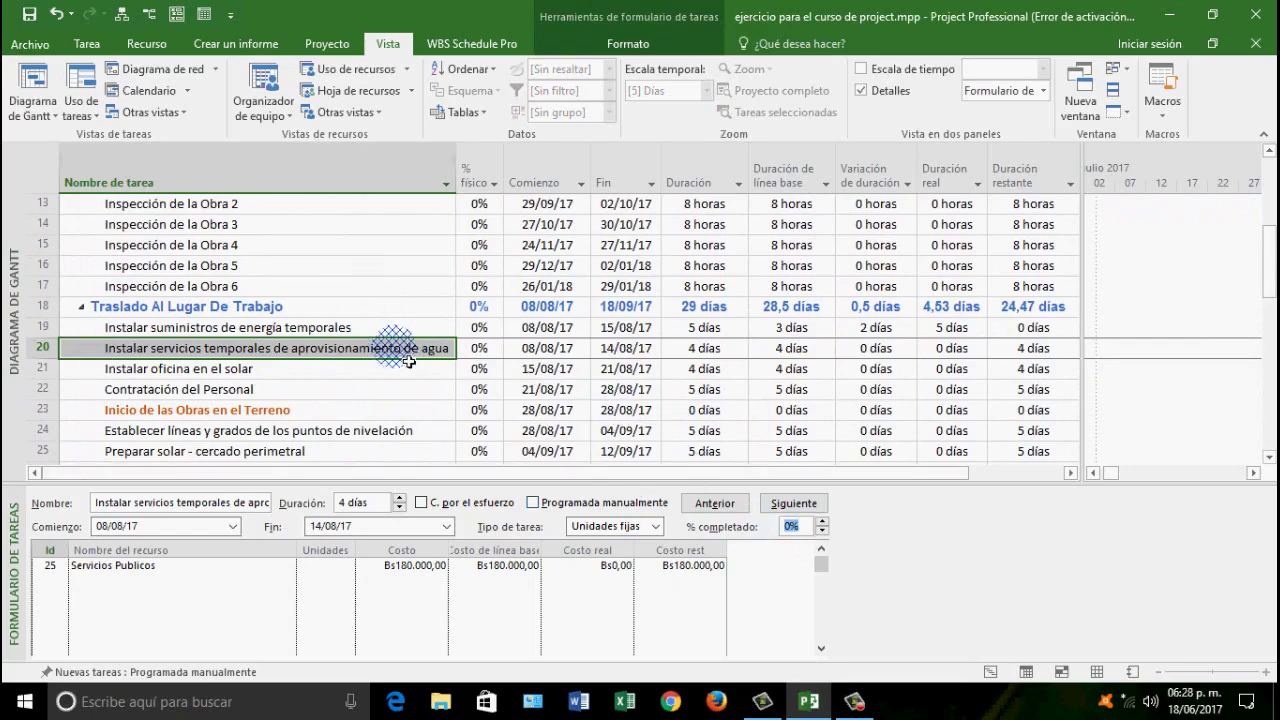
{"action": "type", "text": "100"}
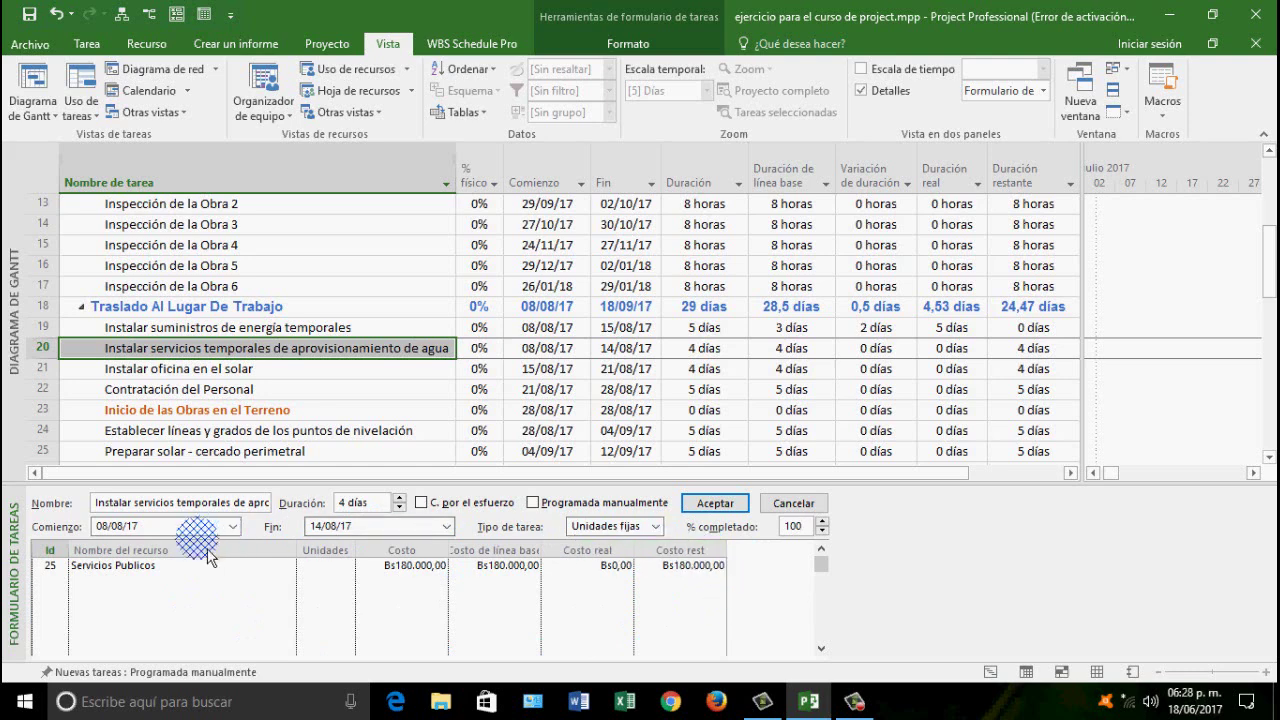
{"action": "left_click", "coordinate": [715, 504]}
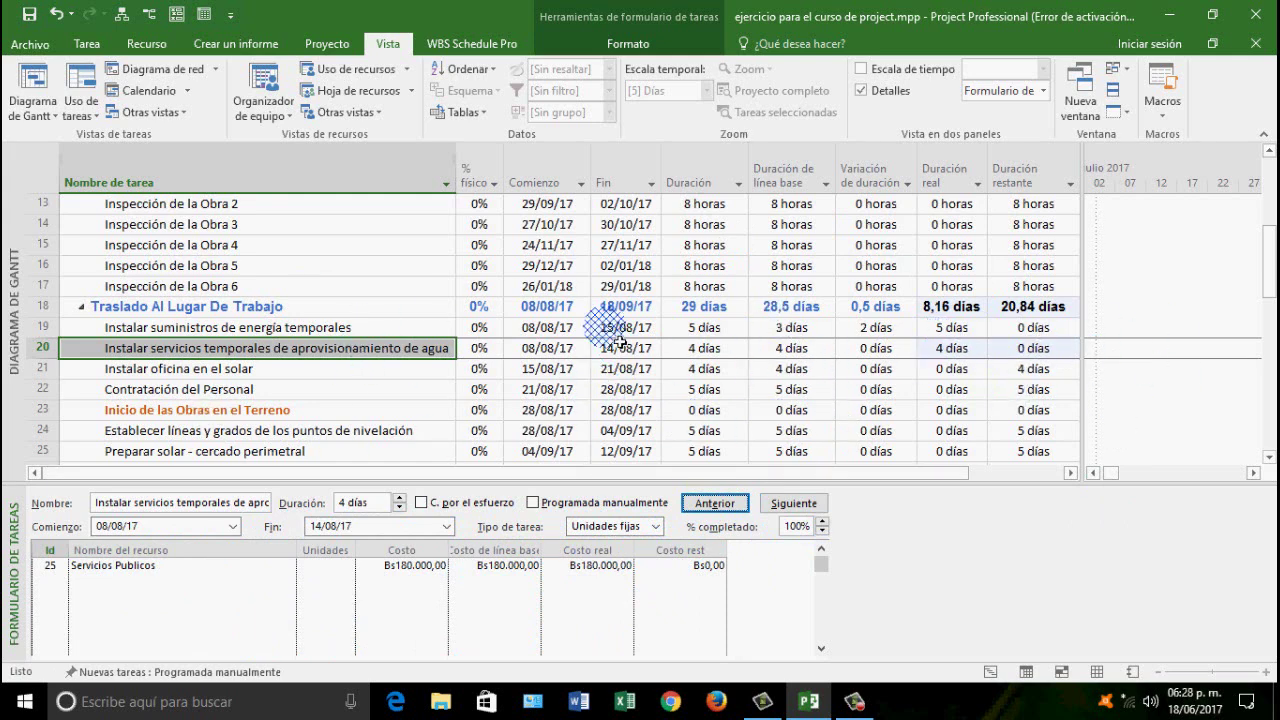
Switch the task list to the Vision General del Proyecto table
{"action": "left_click", "coordinate": [463, 112]}
{"action": "left_click", "coordinate": [520, 262]}
{"action": "left_click", "coordinate": [541, 225]}
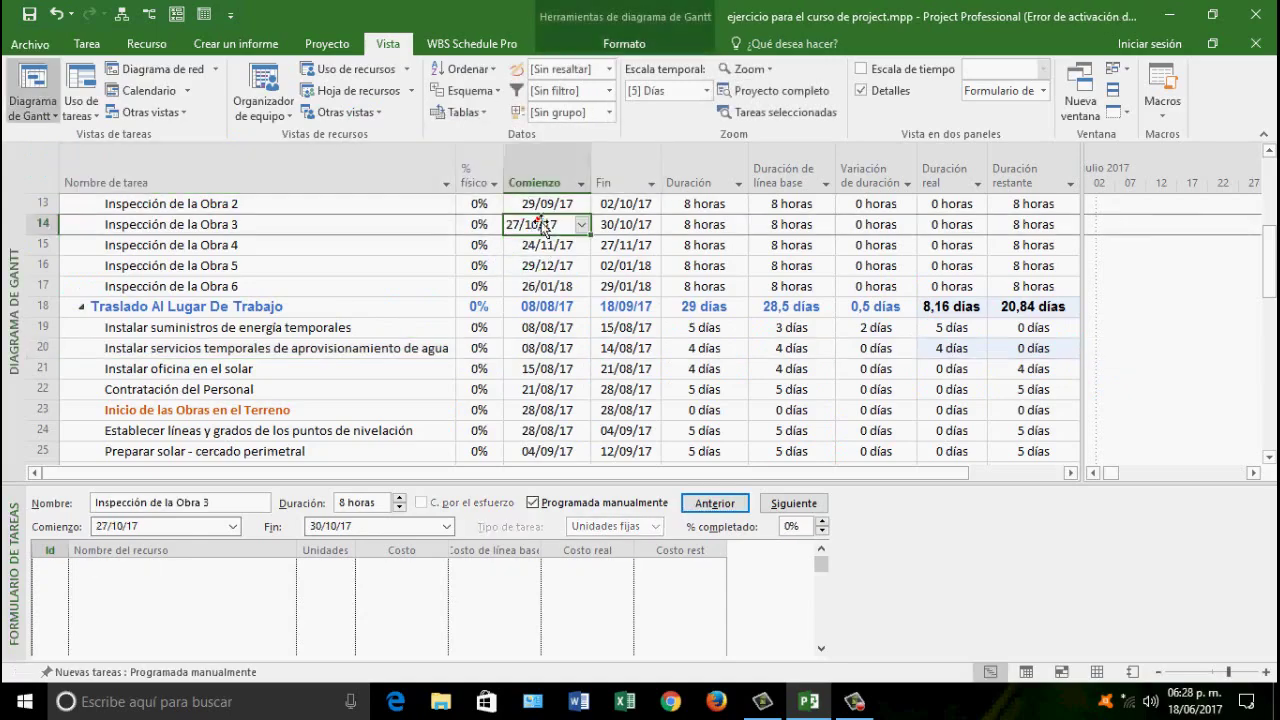
{"action": "left_click", "coordinate": [497, 113]}
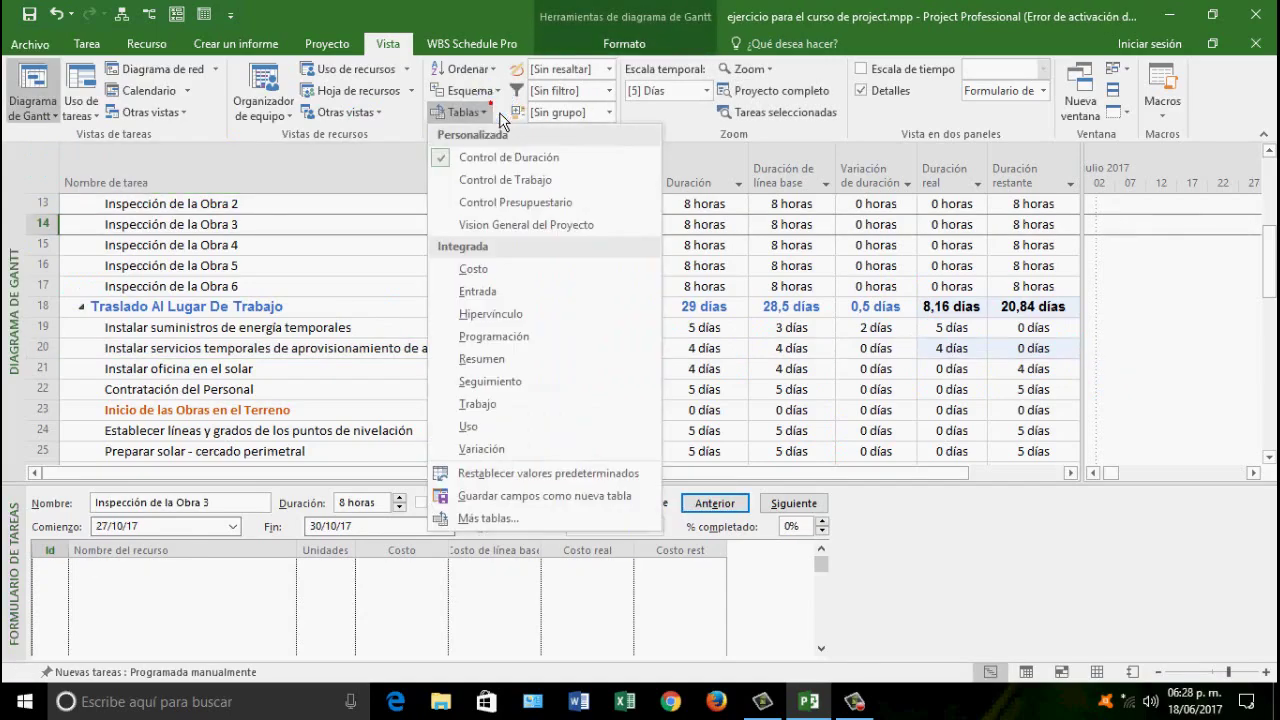
{"action": "left_click", "coordinate": [557, 223]}
Set the physical progress (% físico) of Instalar suministros de energía temporales and Instalar servicios temporales de aprovisionamiento de agua to 100
{"action": "scroll", "coordinate": [772, 343], "scroll_direction": "up", "scroll_amount": 3}
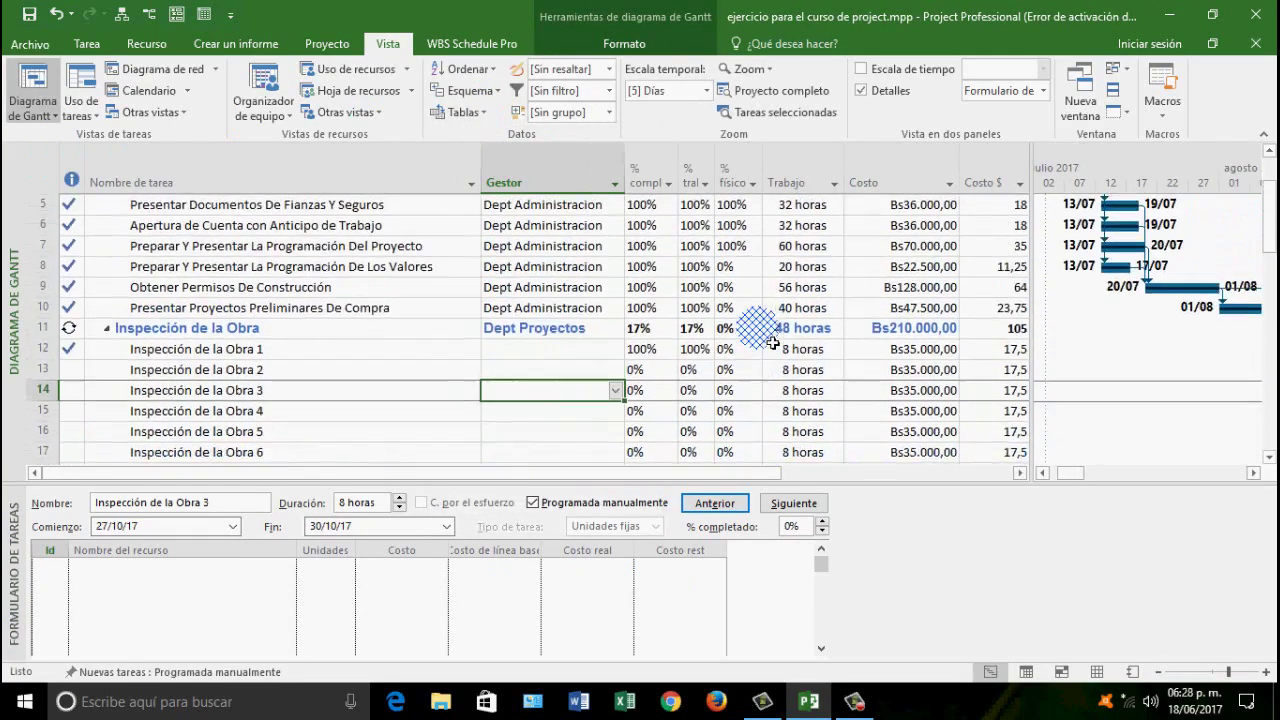
{"action": "scroll", "coordinate": [590, 356], "scroll_direction": "down", "scroll_amount": 2}
{"action": "scroll", "coordinate": [575, 345], "scroll_direction": "down", "scroll_amount": 2}
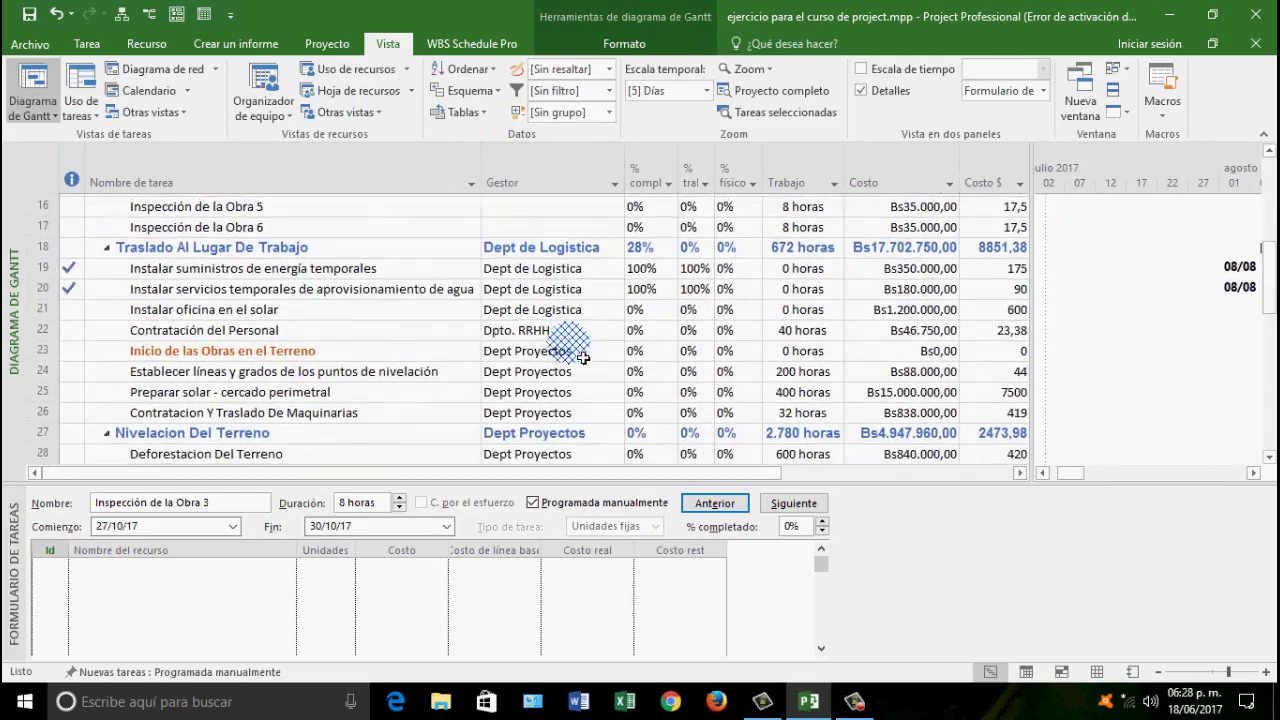
{"action": "left_click", "coordinate": [737, 266]}
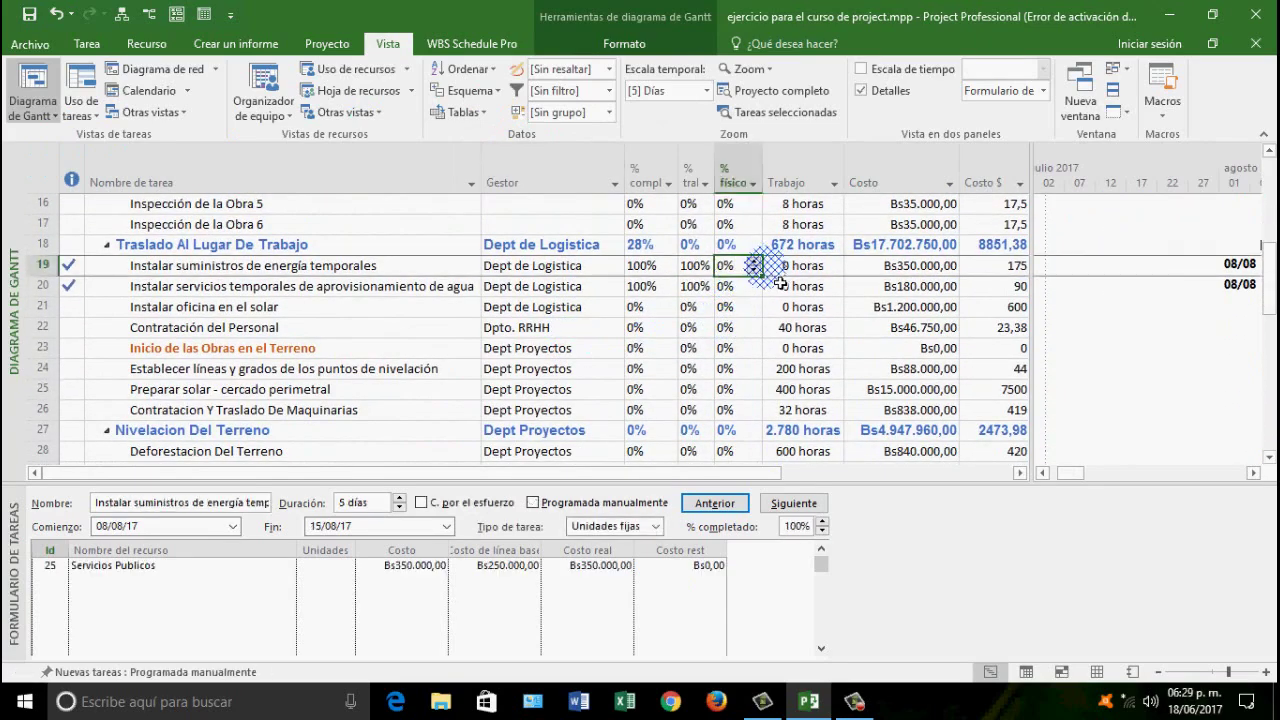
{"action": "type", "text": "100"}
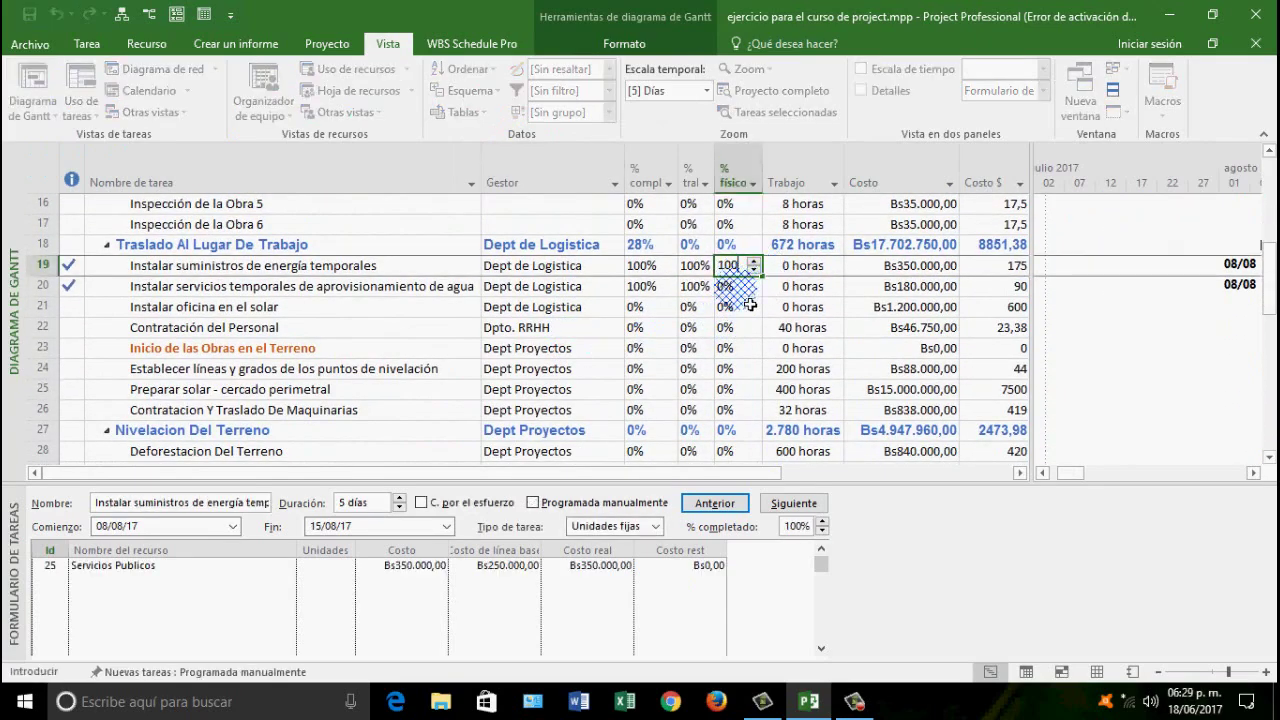
{"action": "left_click", "coordinate": [735, 288]}
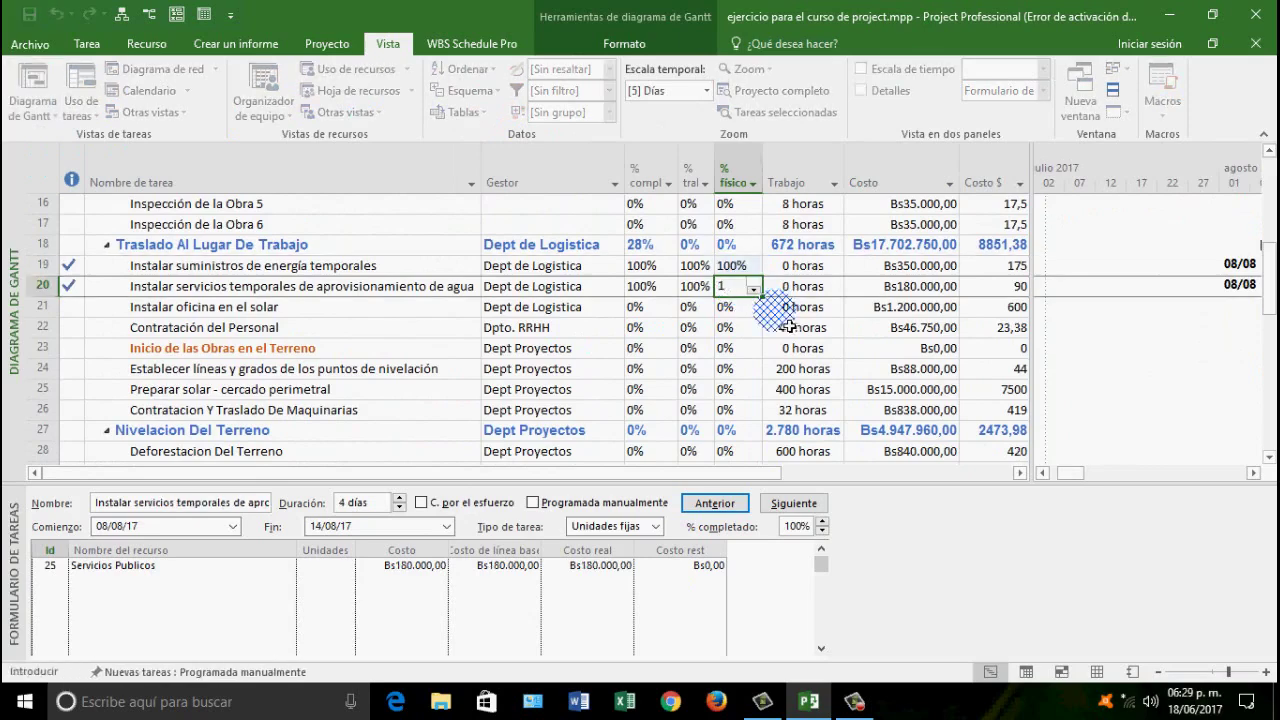
{"action": "type", "text": "100"}
{"action": "left_click", "coordinate": [735, 327]}
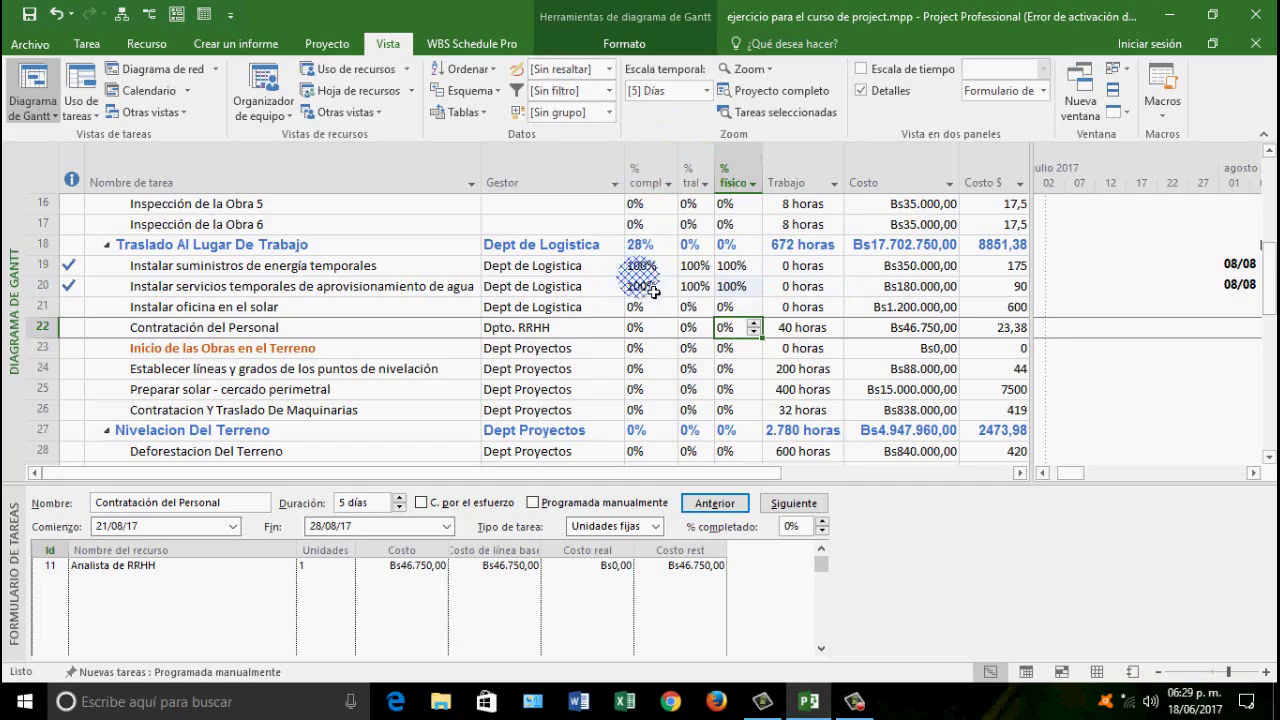
{"action": "scroll", "coordinate": [707, 313], "scroll_direction": "up", "scroll_amount": 4}
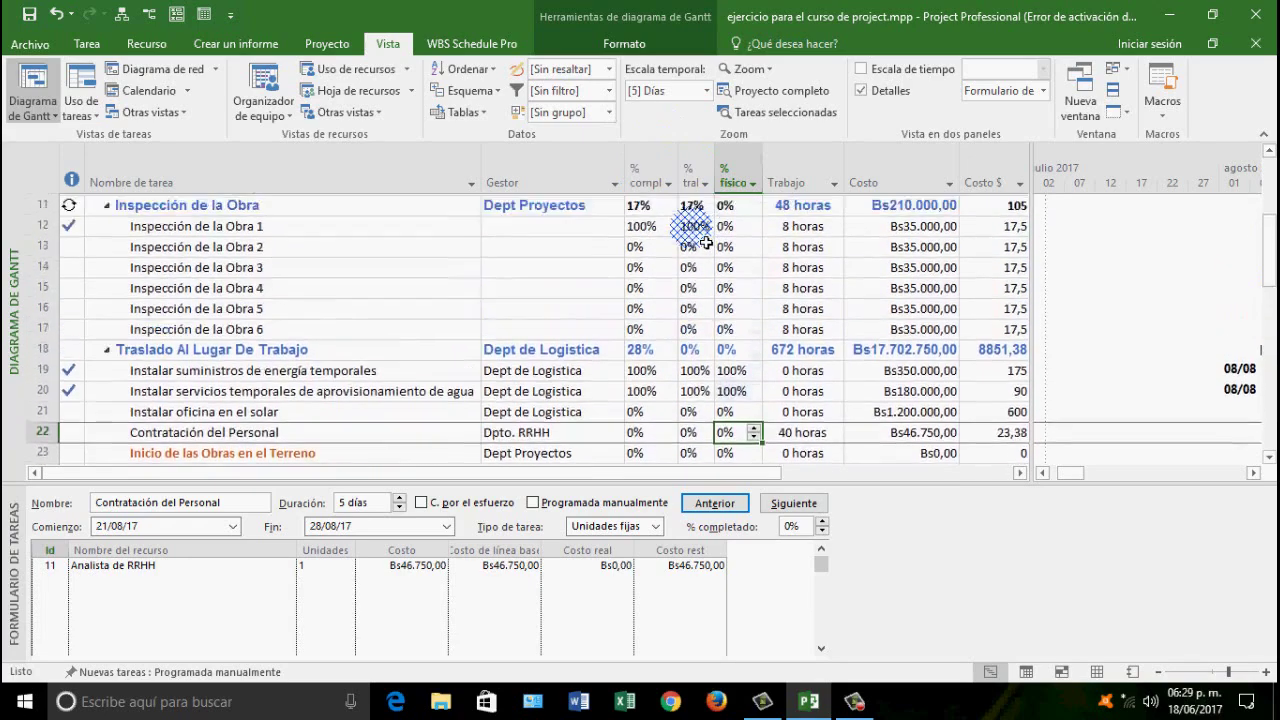
Set Instalar oficina en el solar to a 3-day duration and 100% completed, and accept the changes
{"action": "scroll", "coordinate": [697, 245], "scroll_direction": "down", "scroll_amount": 2}
{"action": "scroll", "coordinate": [697, 245], "scroll_direction": "down", "scroll_amount": 1}
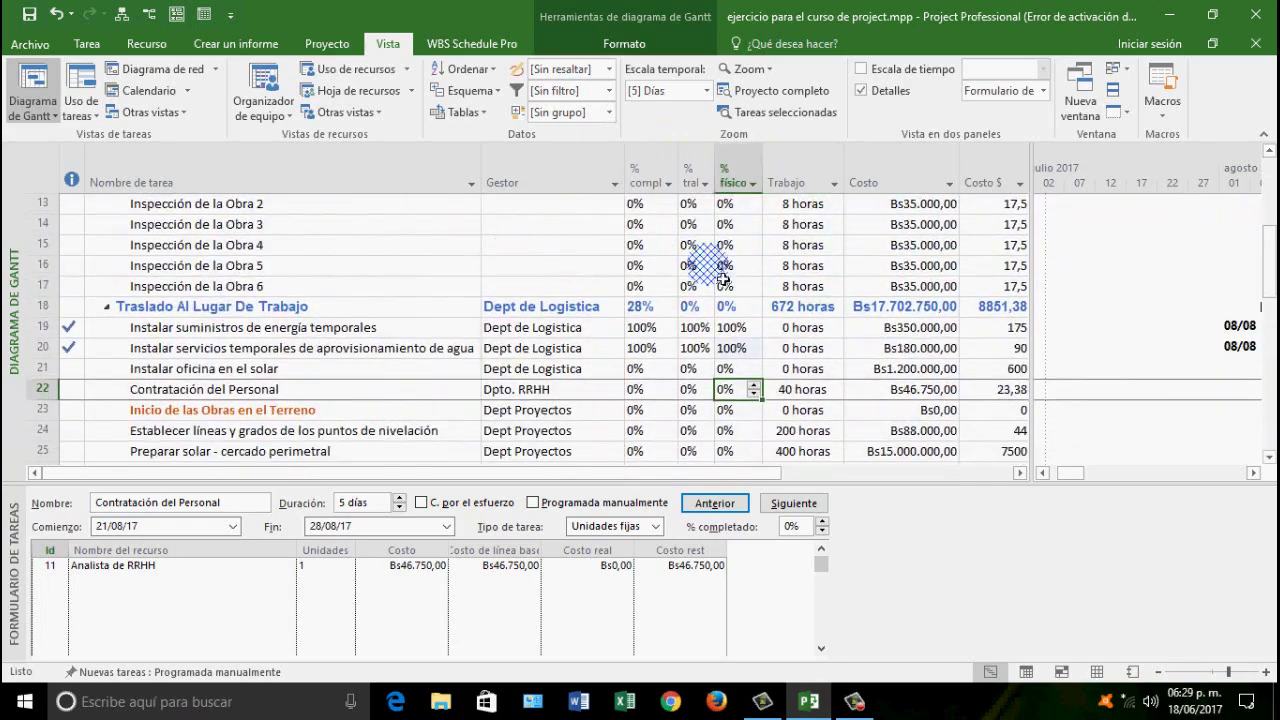
{"action": "scroll", "coordinate": [718, 297], "scroll_direction": "down", "scroll_amount": 1}
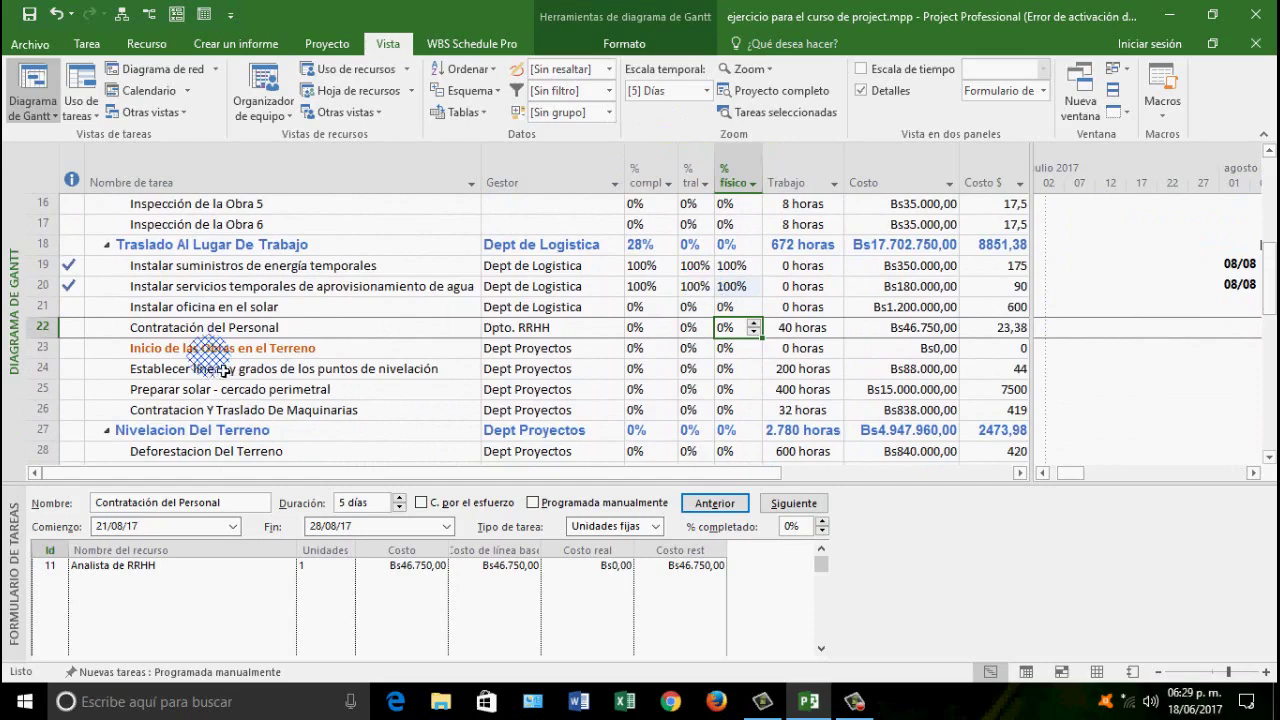
{"action": "left_click", "coordinate": [196, 308]}
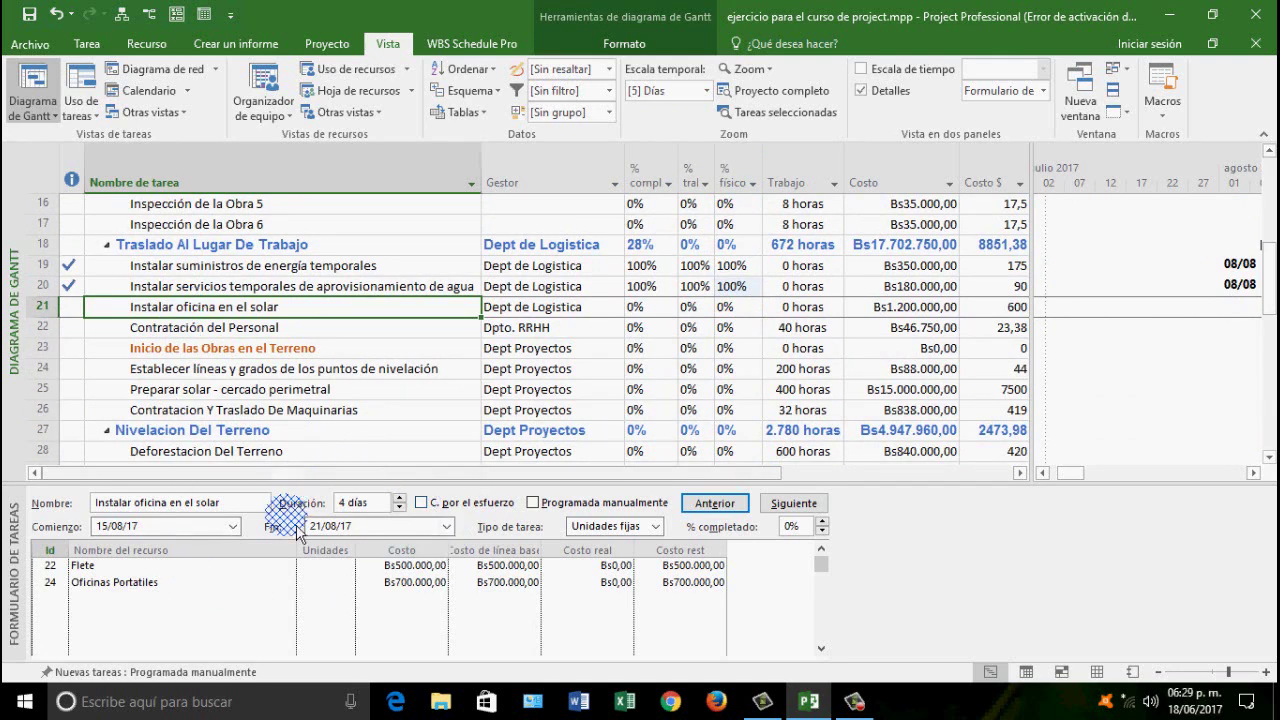
{"action": "left_click", "coordinate": [398, 507]}
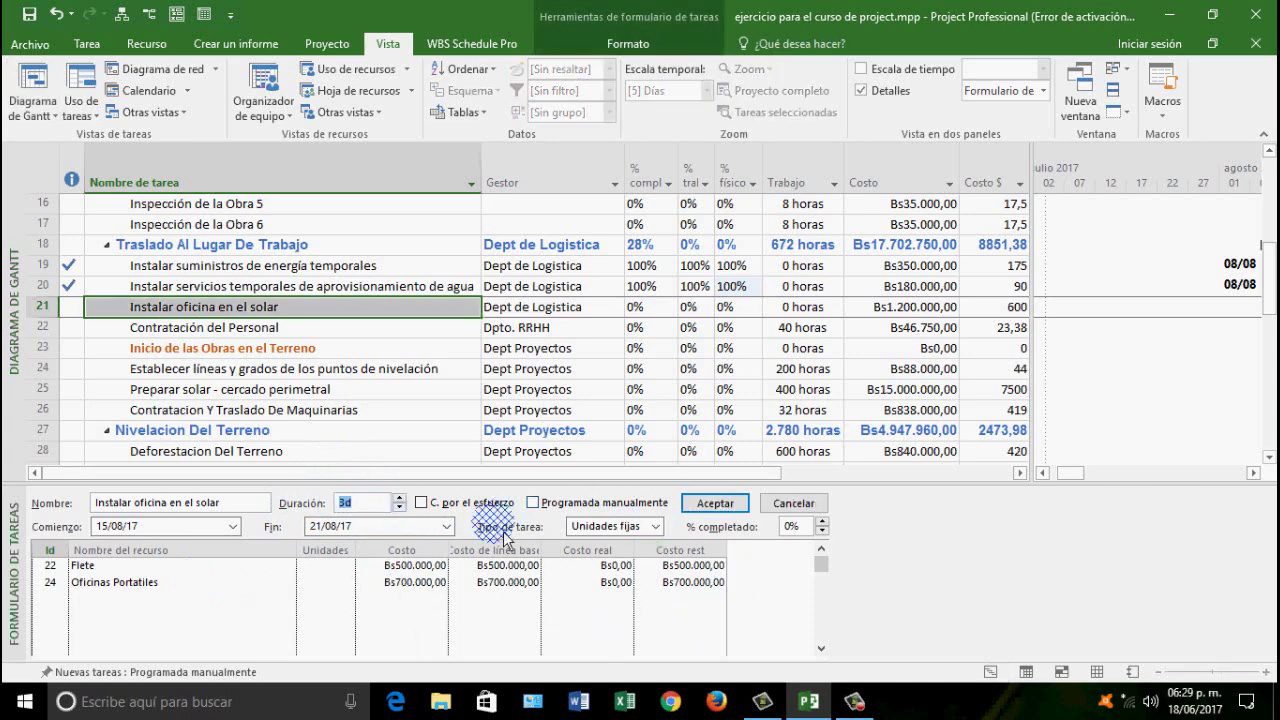
{"action": "left_click", "coordinate": [740, 509]}
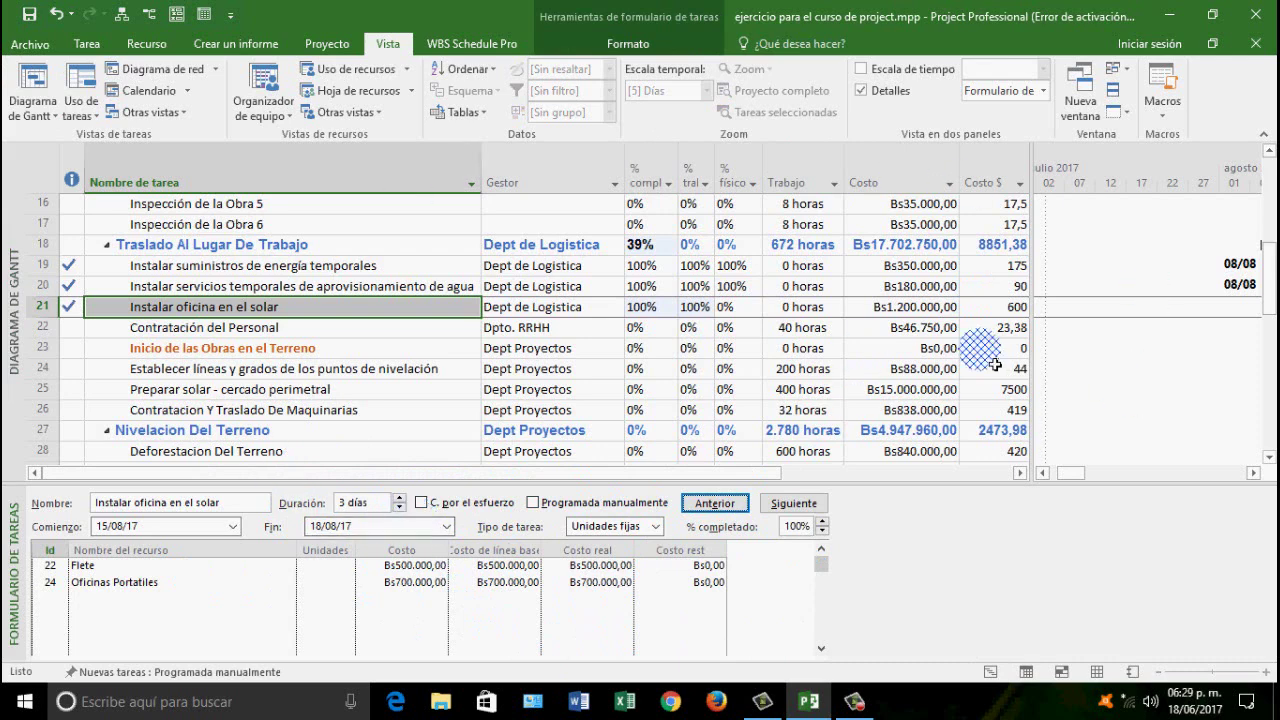
Widen the task table, switch it to Control de Duración, and check the duration variation of Instalar oficina en el solar
{"action": "left_click_drag", "start_coordinate": [1033, 354], "coordinate": [1113, 356]}
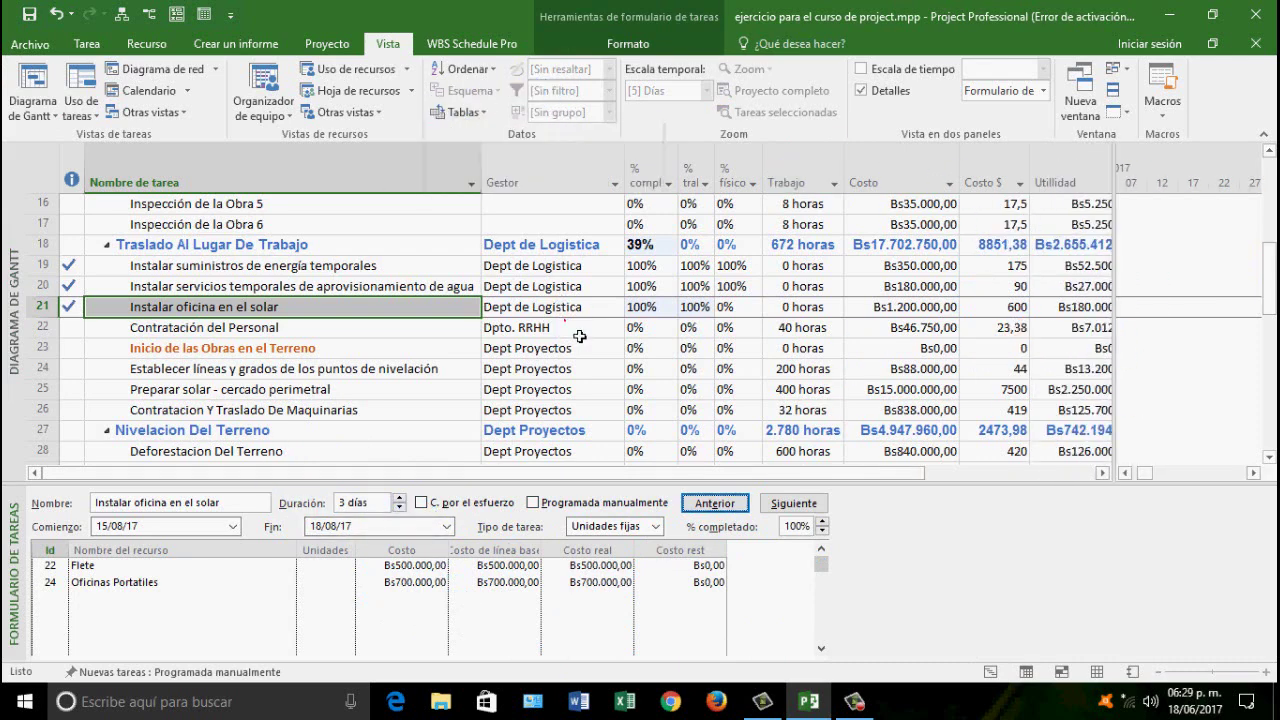
{"action": "left_click", "coordinate": [563, 370]}
{"action": "left_click", "coordinate": [490, 113]}
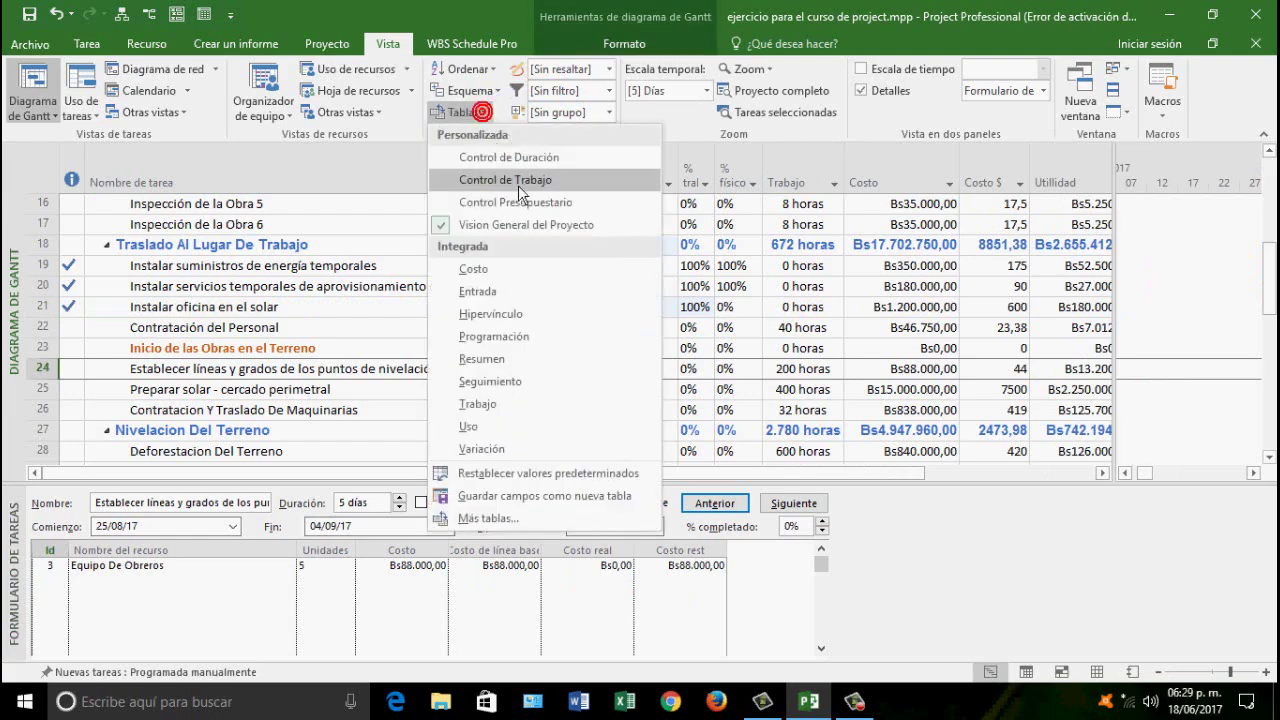
{"action": "left_click", "coordinate": [515, 158]}
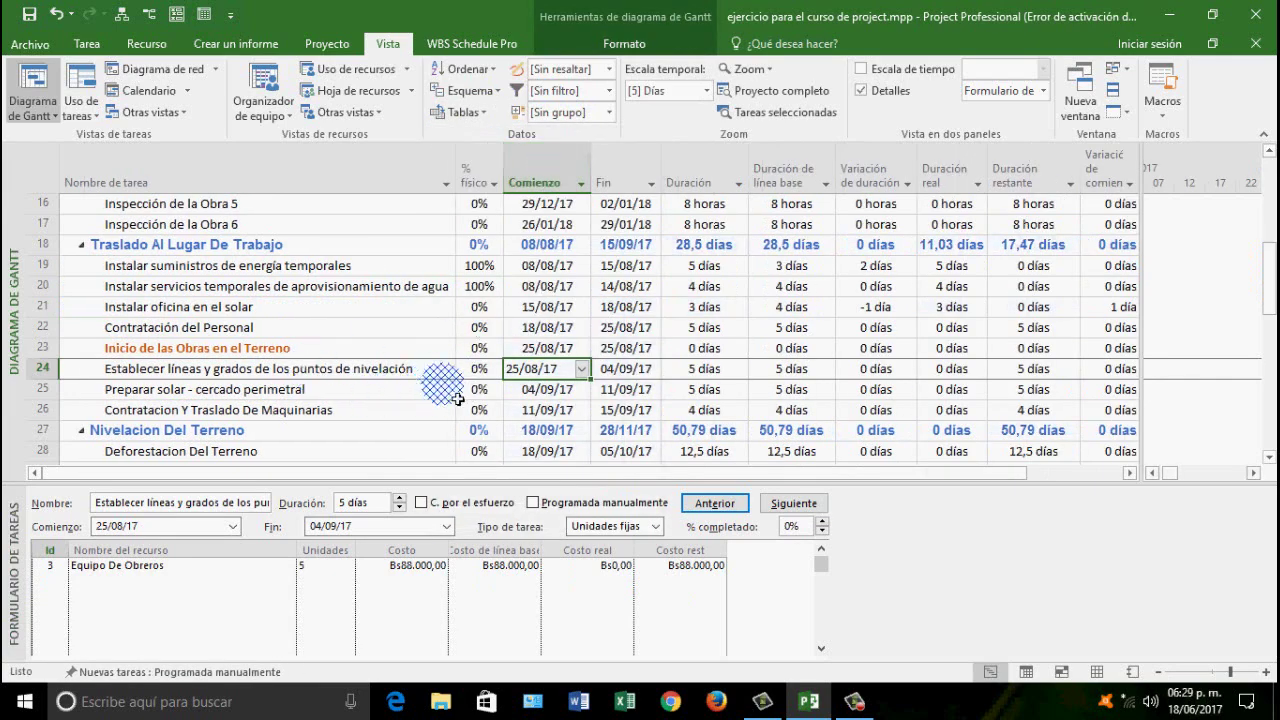
{"action": "scroll", "coordinate": [450, 420], "scroll_direction": "down", "scroll_amount": 1}
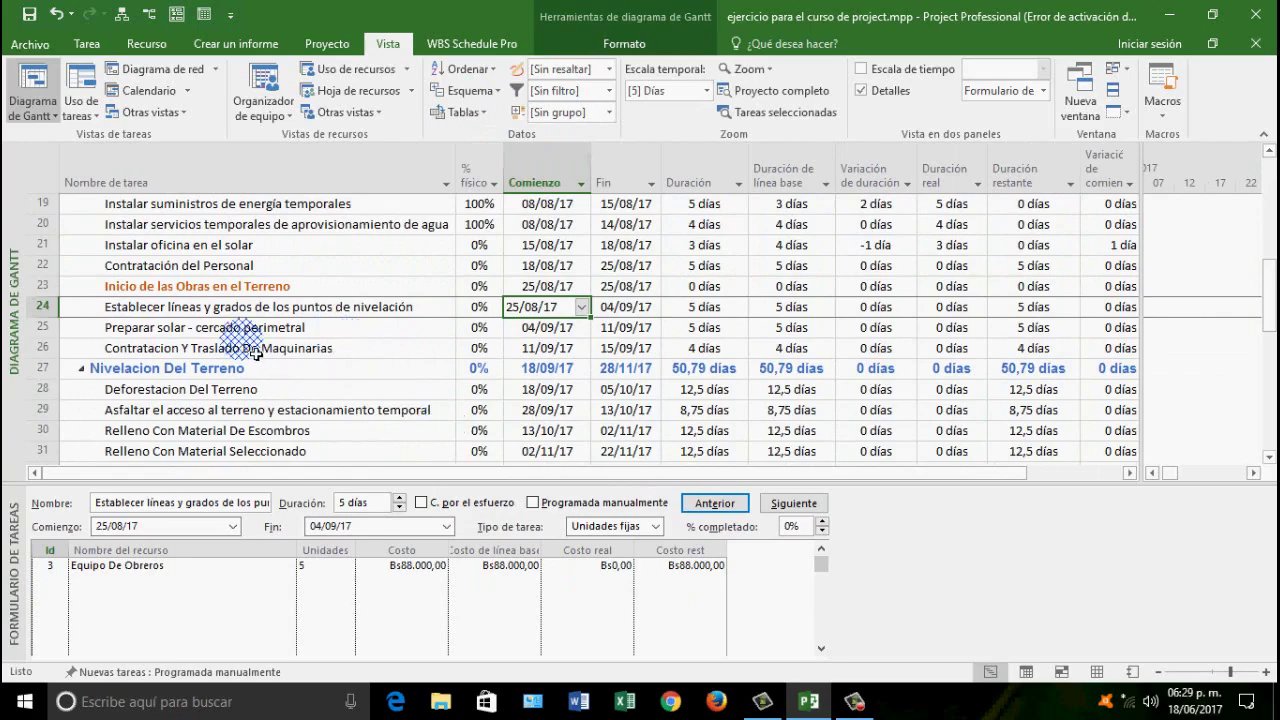
{"action": "scroll", "coordinate": [255, 351], "scroll_direction": "up", "scroll_amount": 1}
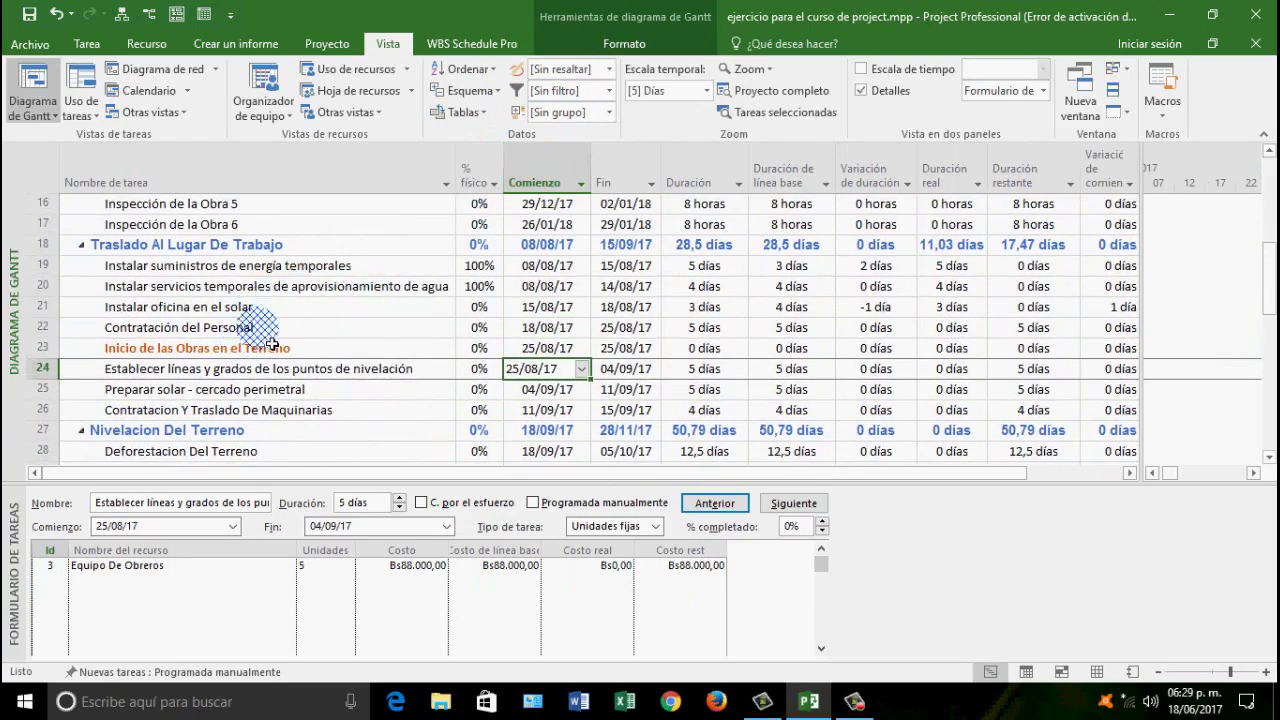
{"action": "left_click", "coordinate": [282, 314]}
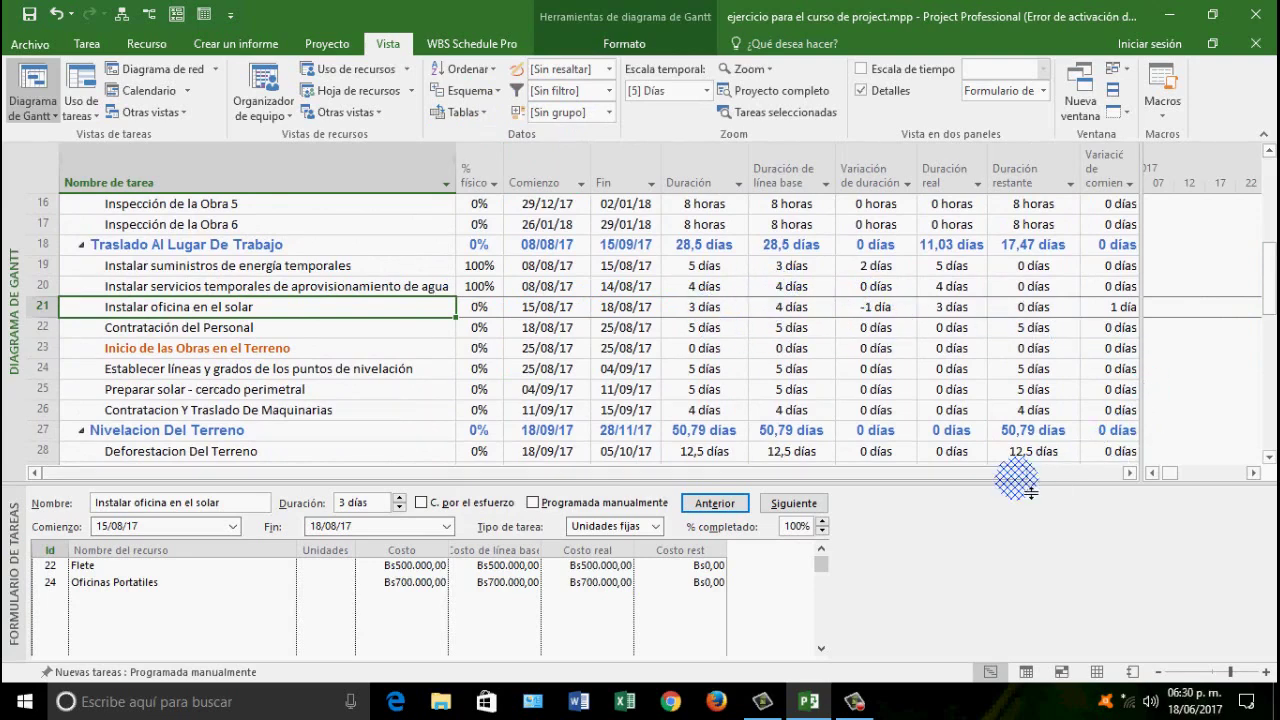
Examine the start and finish variation columns for the tasks across the project in the Control de Duración table
{"action": "left_click", "coordinate": [1108, 475]}
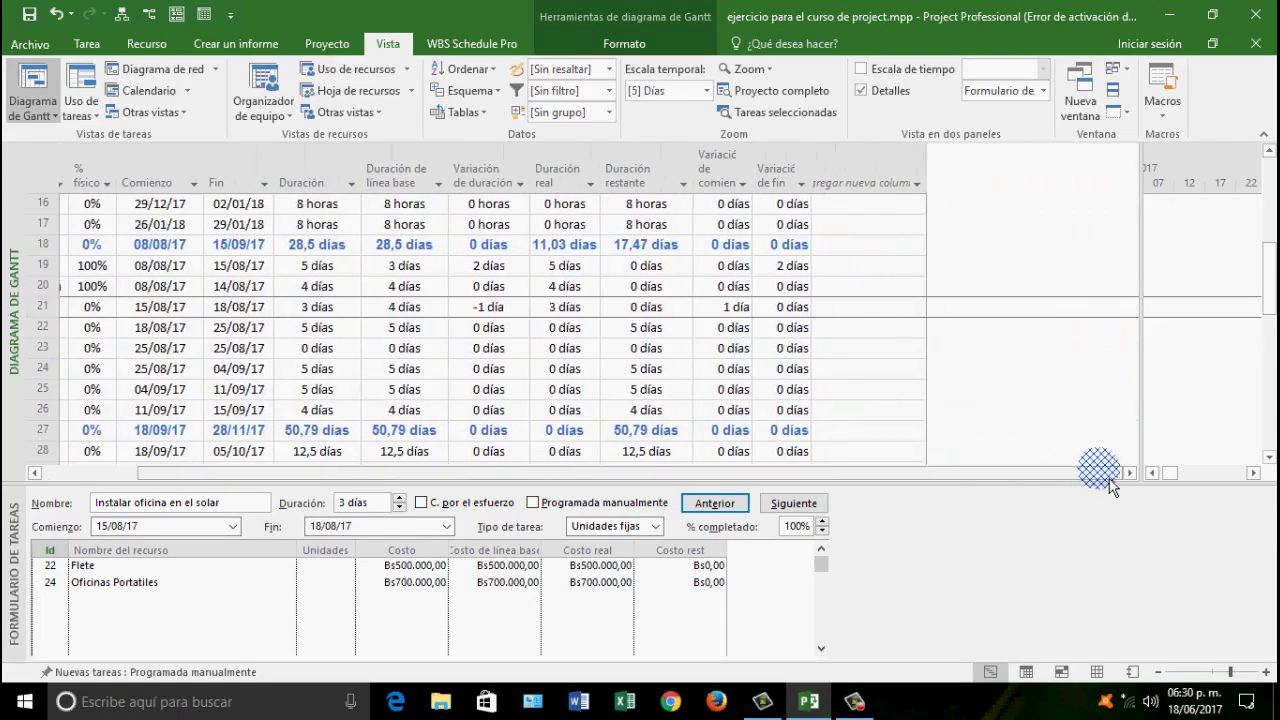
{"action": "scroll", "coordinate": [770, 360], "scroll_direction": "down", "scroll_amount": 5}
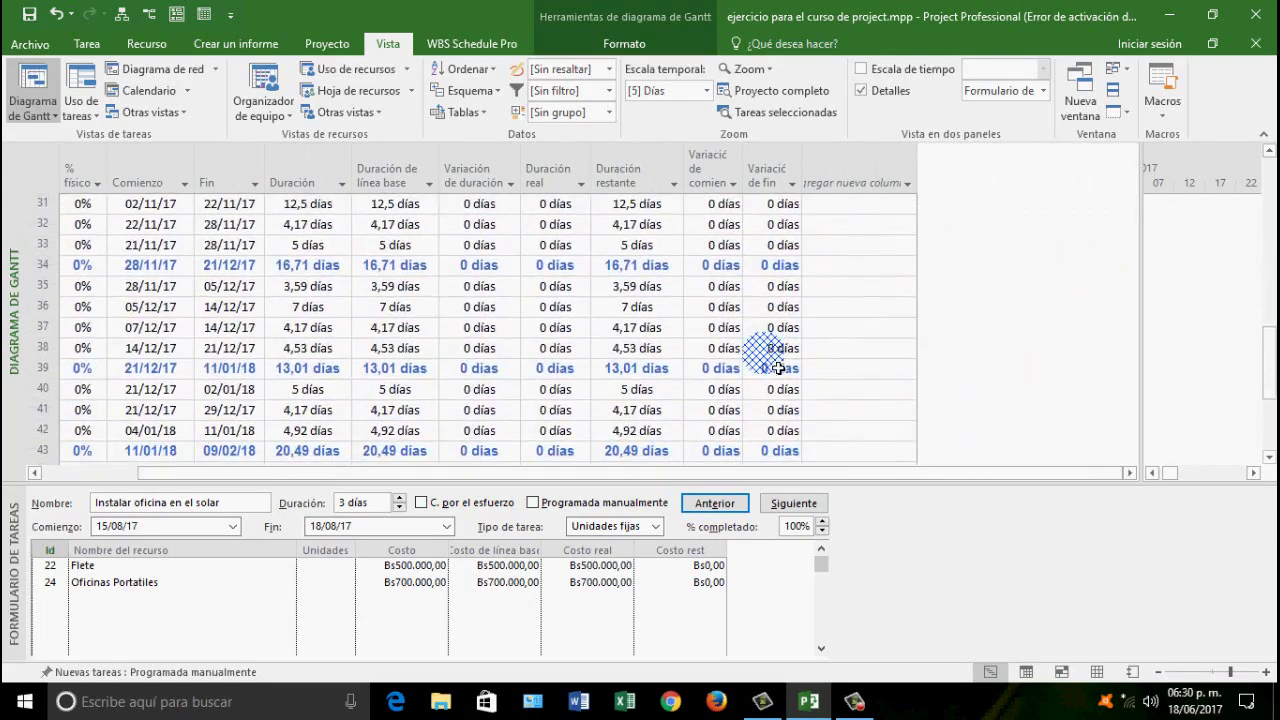
{"action": "scroll", "coordinate": [778, 368], "scroll_direction": "down", "scroll_amount": 5}
{"action": "scroll", "coordinate": [776, 372], "scroll_direction": "up", "scroll_amount": 5}
{"action": "scroll", "coordinate": [776, 372], "scroll_direction": "up", "scroll_amount": 5}
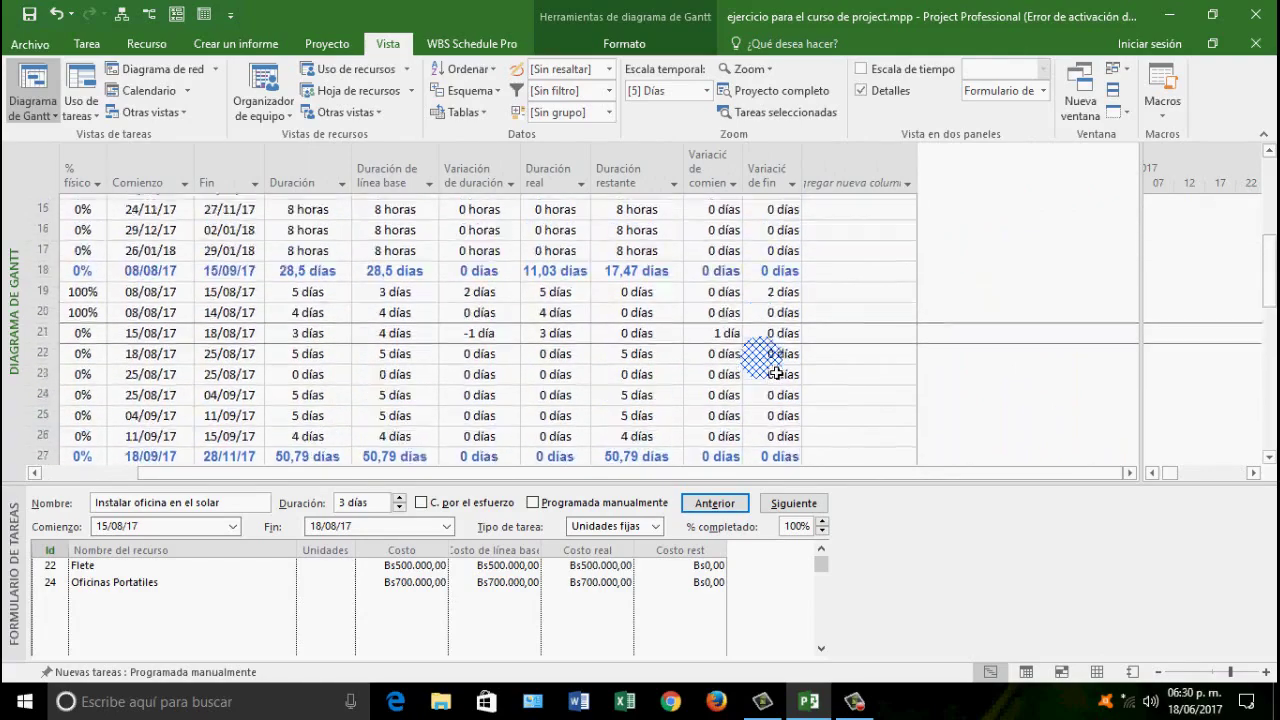
{"action": "scroll", "coordinate": [776, 373], "scroll_direction": "up", "scroll_amount": 3}
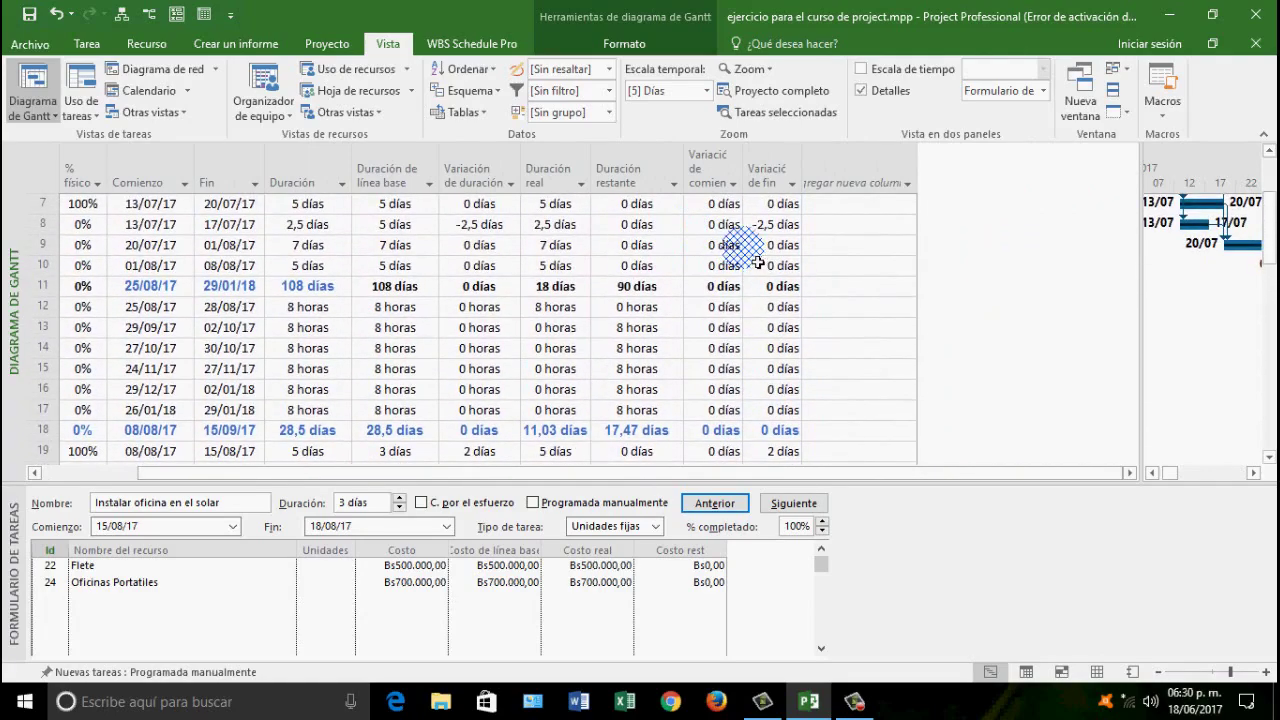
{"action": "scroll", "coordinate": [745, 254], "scroll_direction": "up", "scroll_amount": 2}
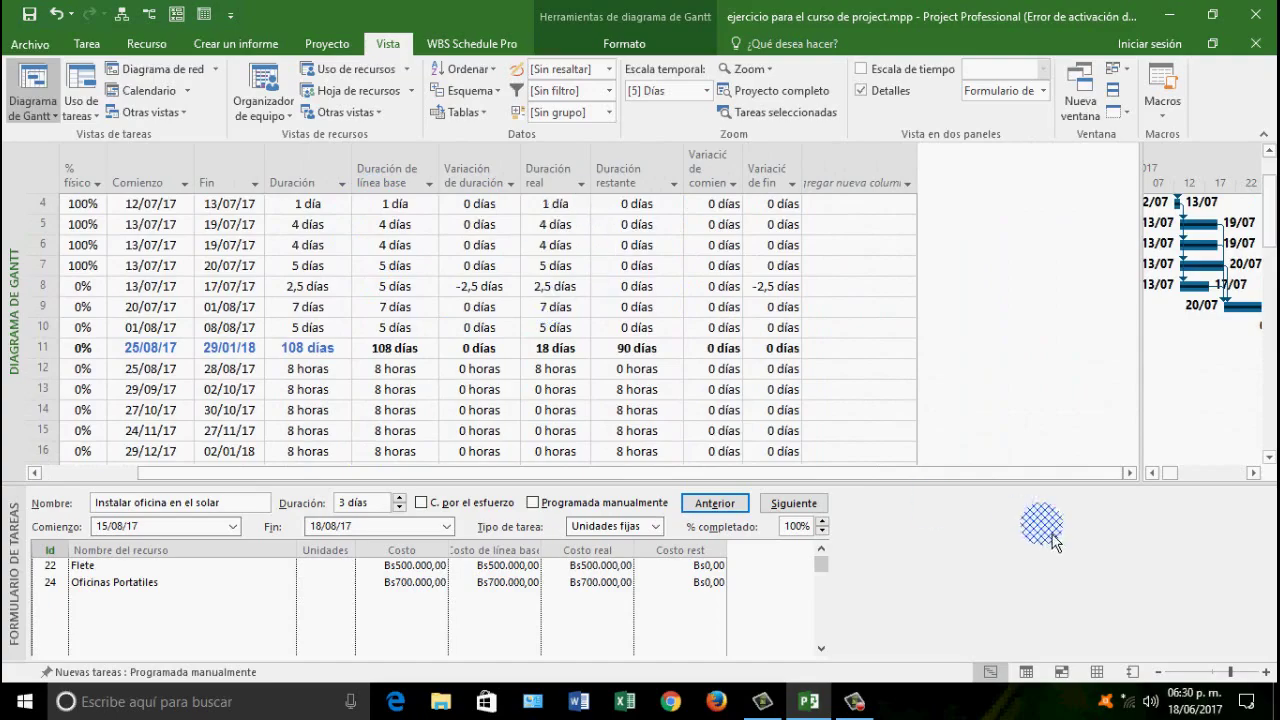
{"action": "left_click_drag", "start_coordinate": [920, 477], "coordinate": [824, 477]}
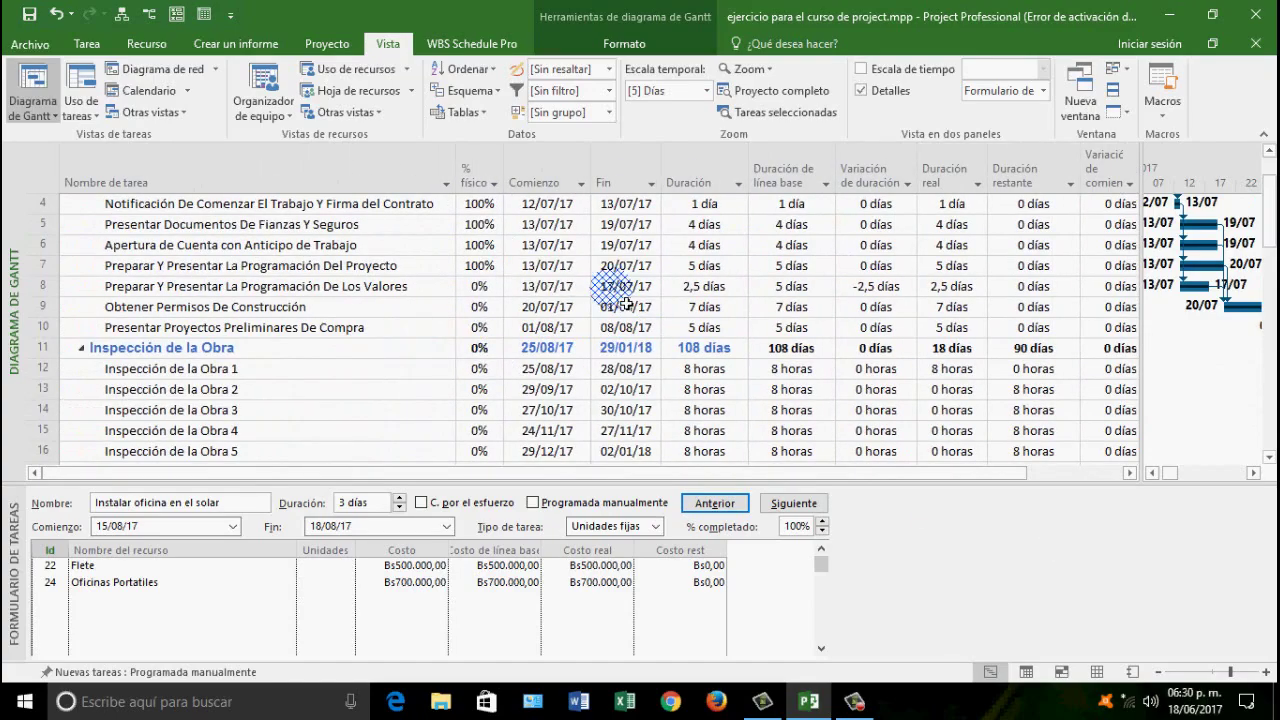